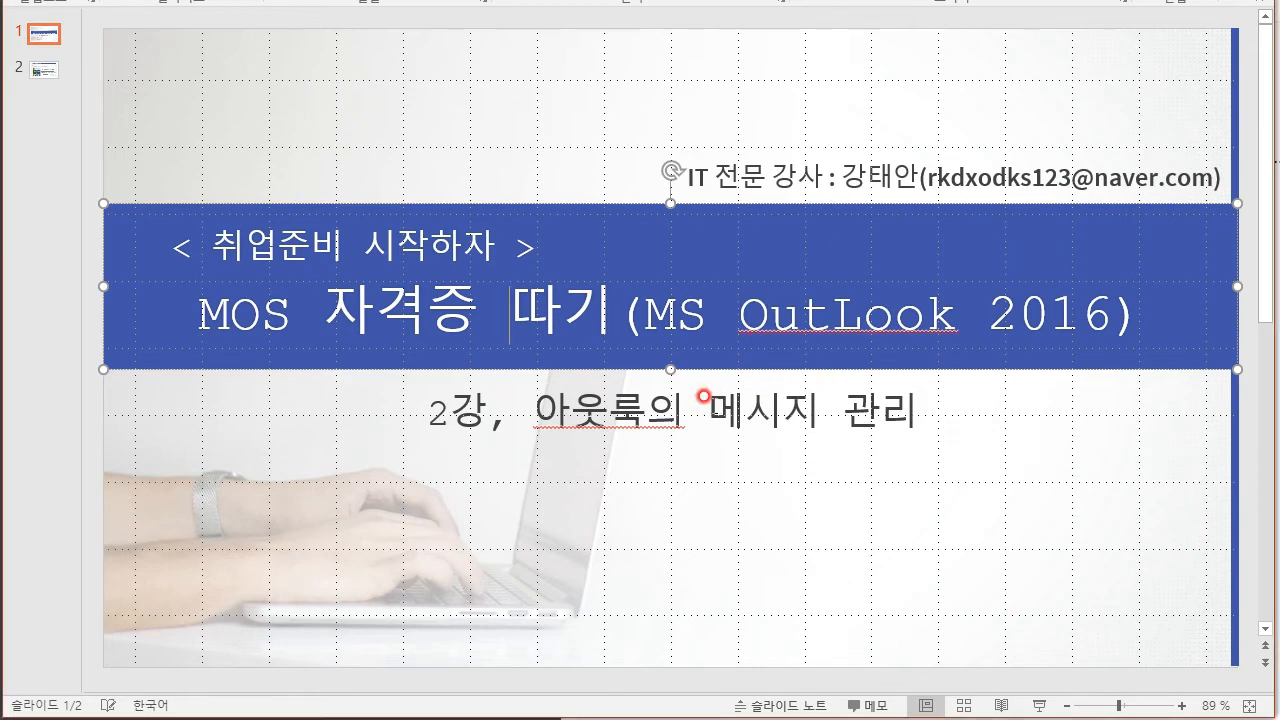
# - Highlight 메시지 on the slide, then fill in note 1 as 'MOS 아웃룩 : 메일 / 연락처 / 일정'
pyautogui.moveTo(703, 396); pyautogui.dragTo(826, 398)
pyautogui.click(781, 395)
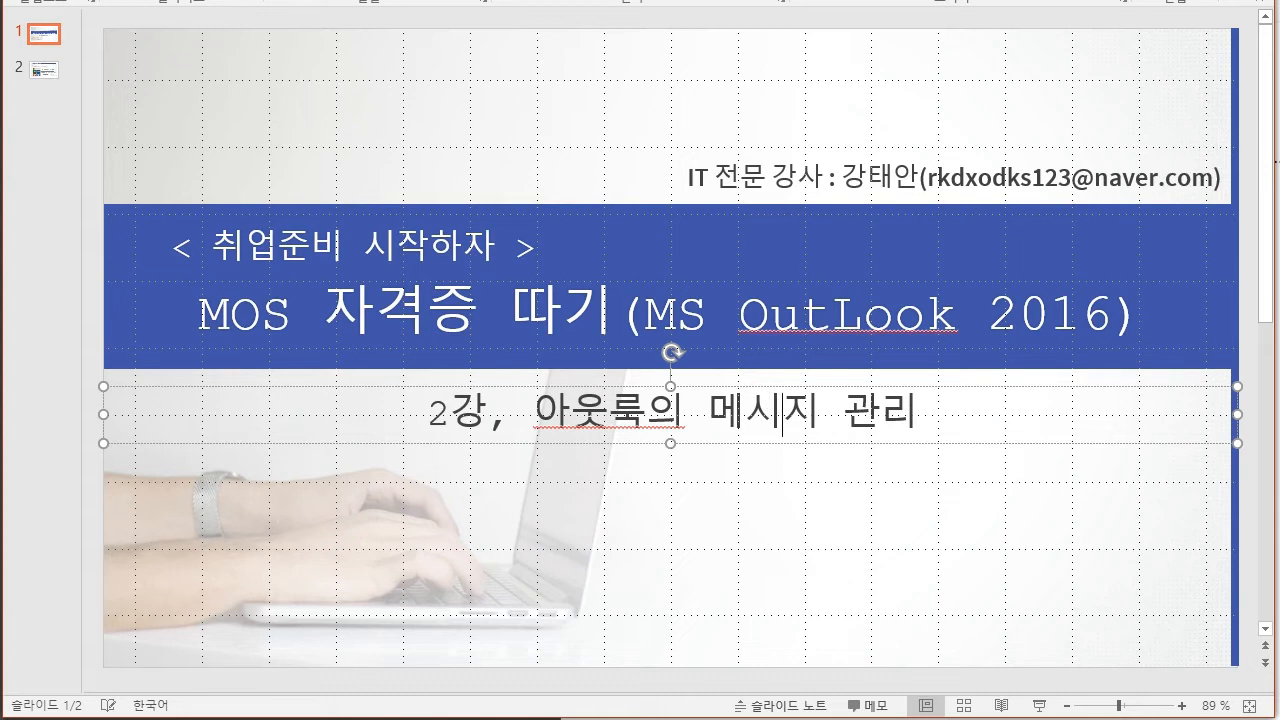
pyautogui.hotkey('alt', 'Tab')
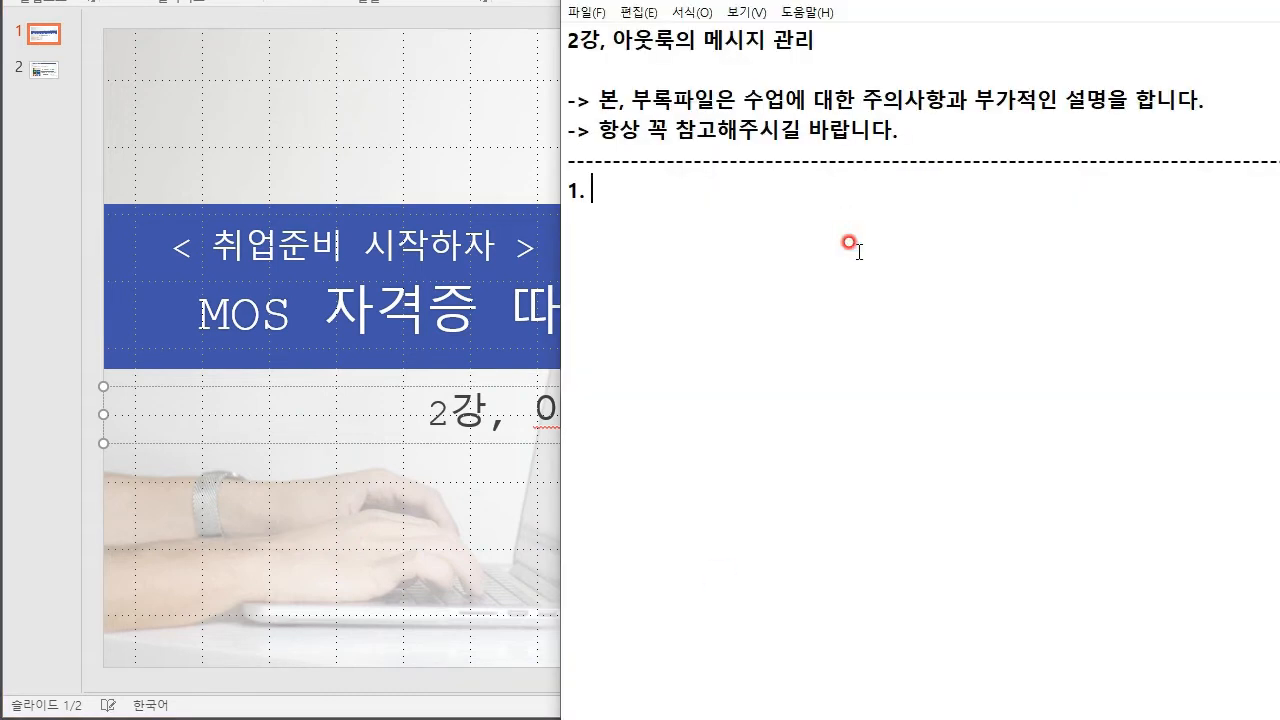
pyautogui.write('MOS 아웃룩 : ')
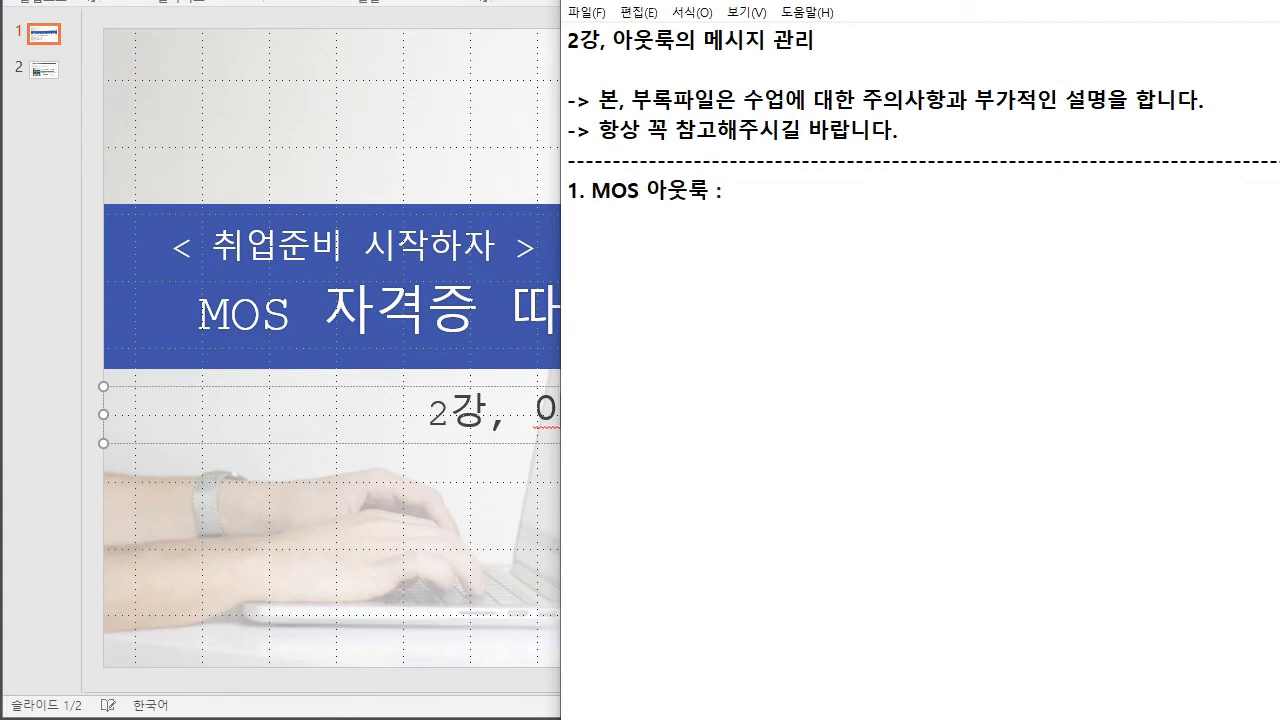
pyautogui.write('메일 / 연ㄹ락처 / 일ㅈ')
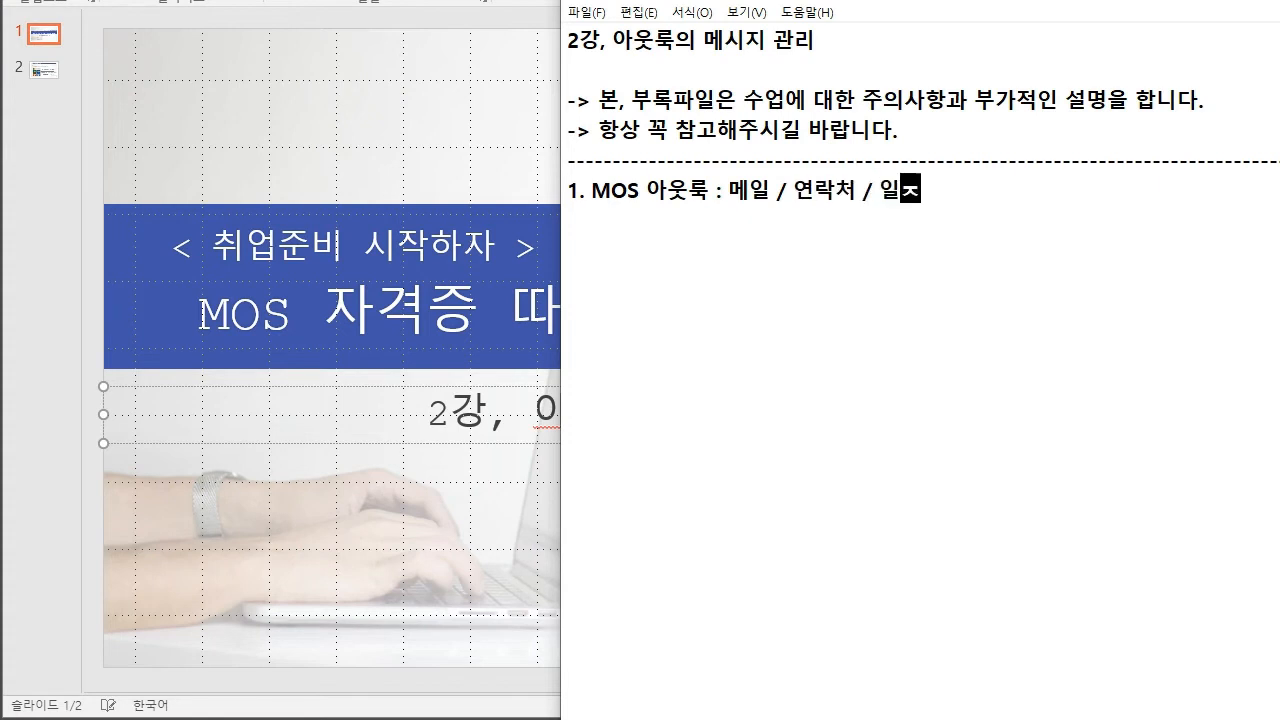
pyautogui.press('Return')
# - Add the sub-line '- 메일 관리 : 1강에서 전자 메일 계정 추가 -> 메시지를 작성, 관리'
pyautogui.write('- 메일 관리')
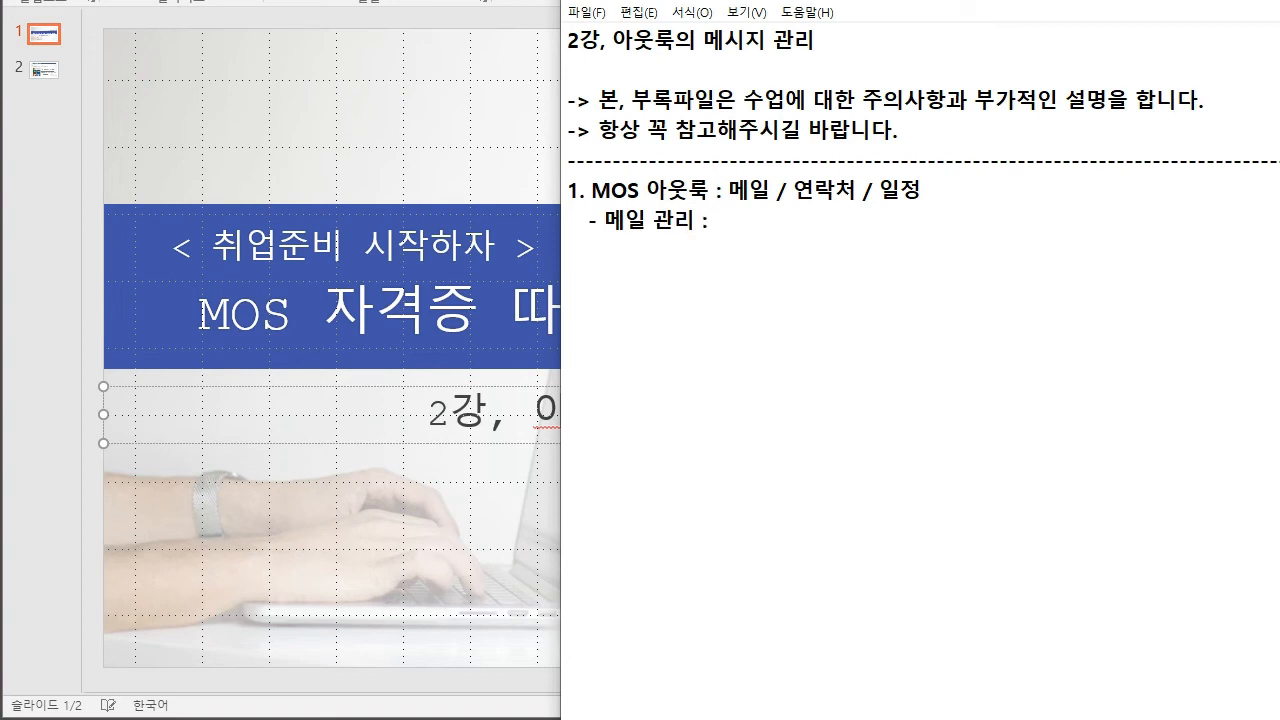
pyautogui.write(' : 1강에서 전')
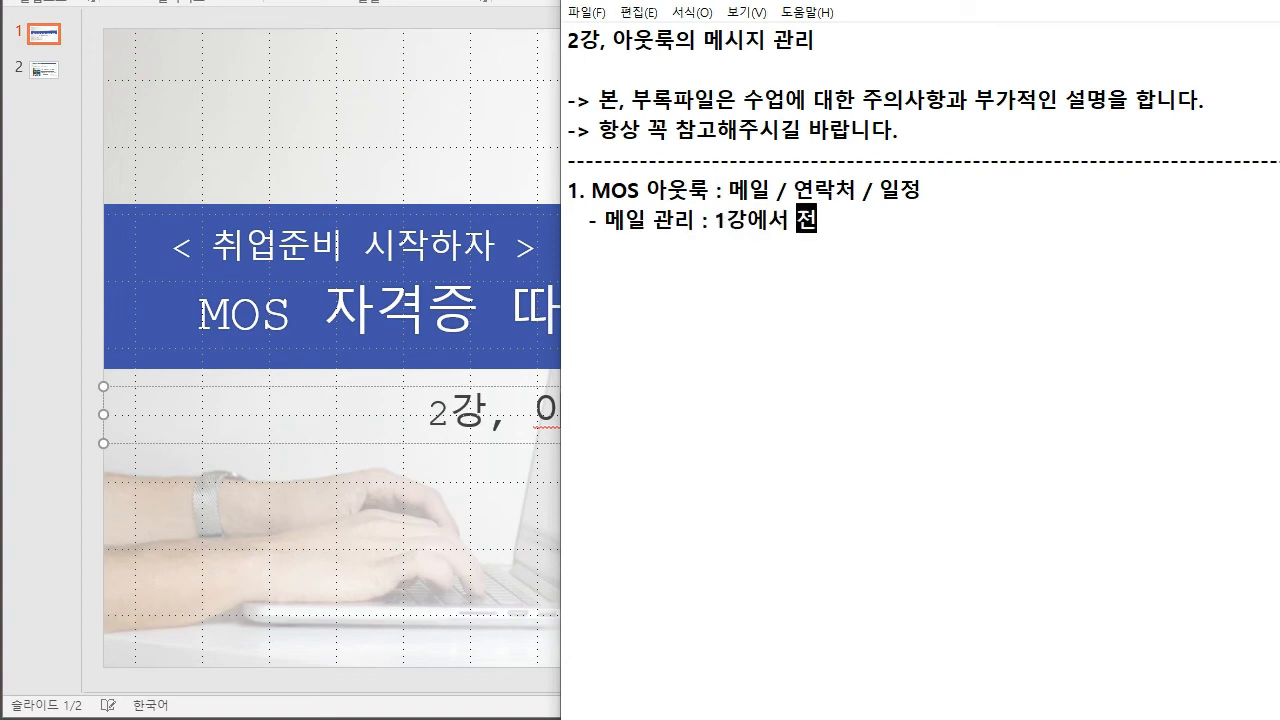
pyautogui.write('자 메일 계정 추가')
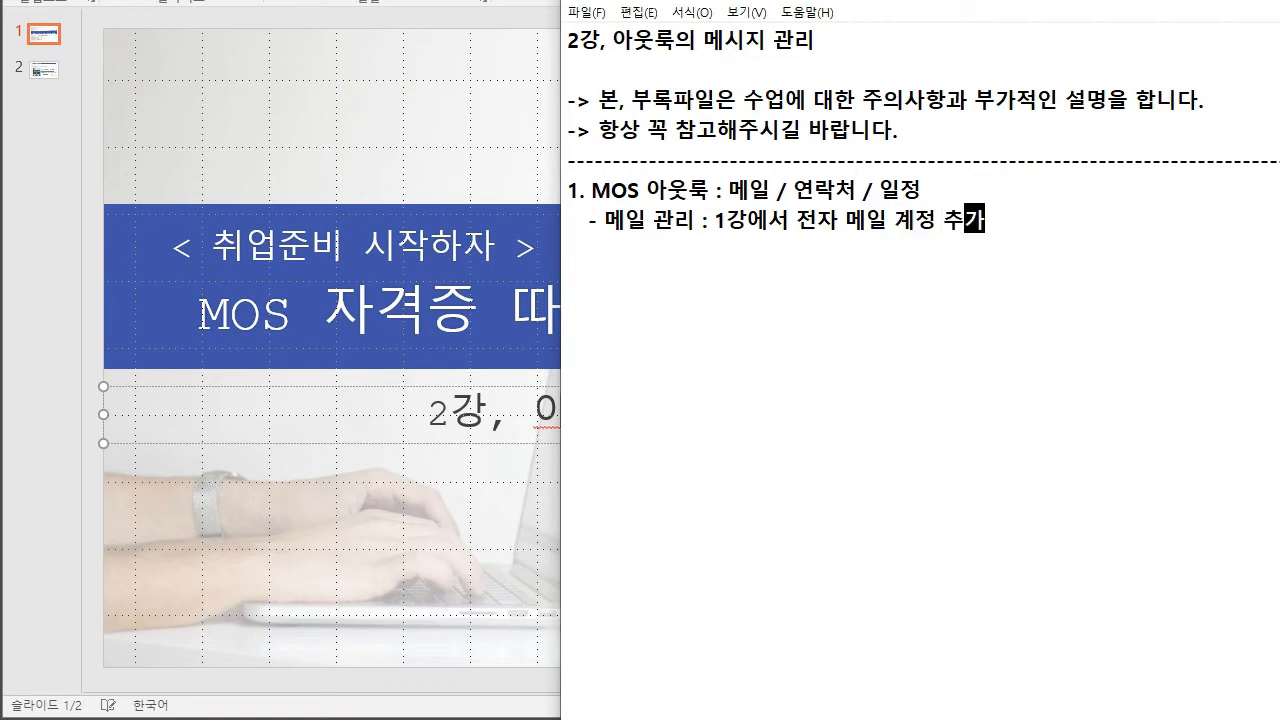
pyautogui.write(' -> 메시지를 작성')
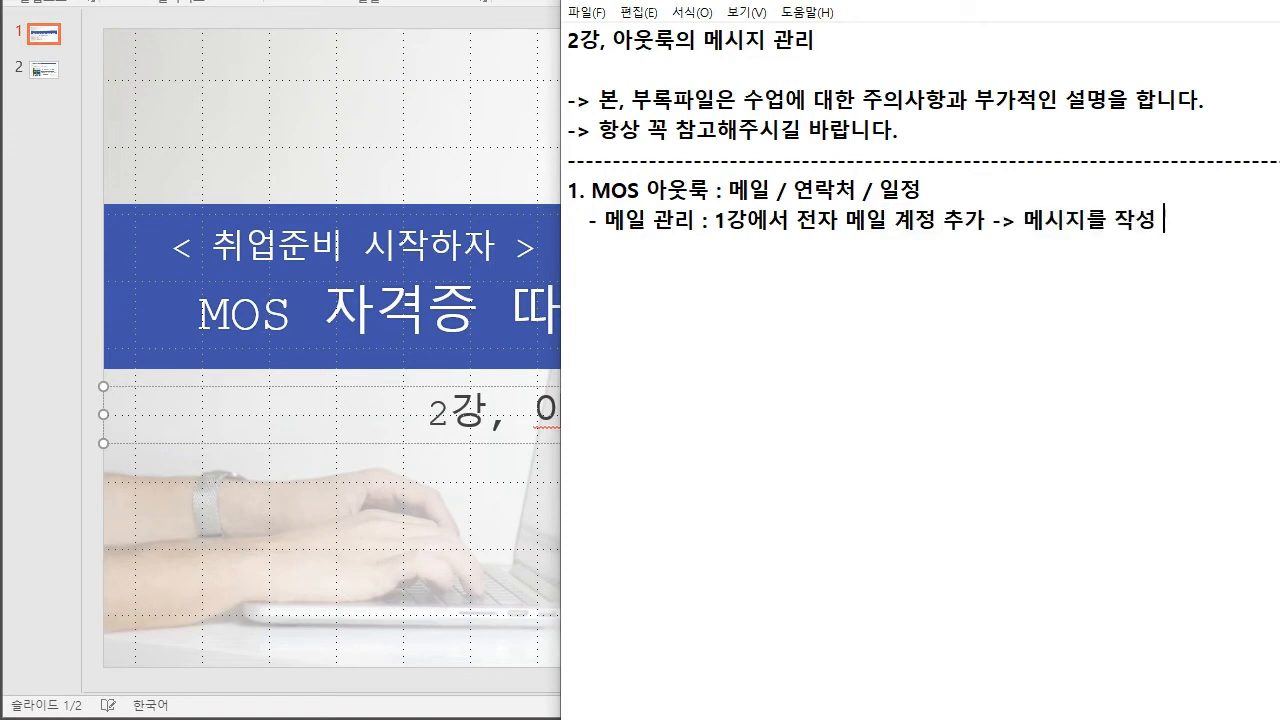
pyautogui.press('BackSpace')
pyautogui.write(', 관리')
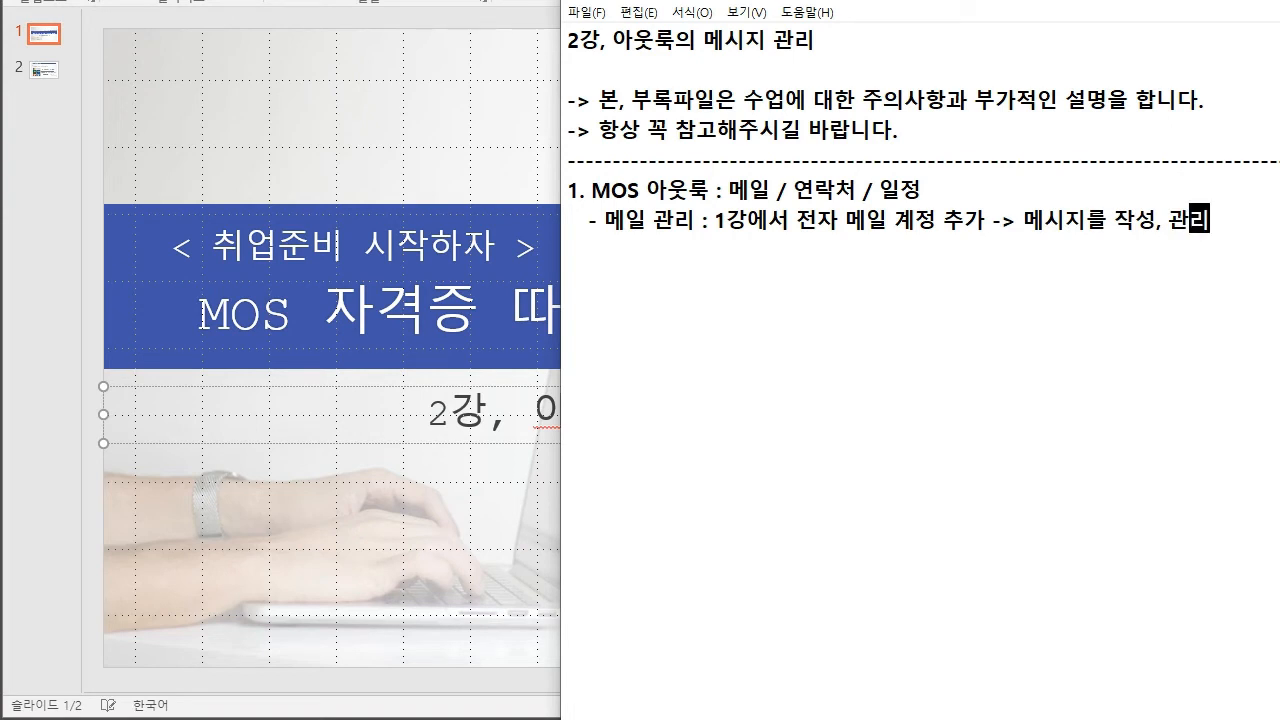
pyautogui.click(835, 238)
pyautogui.moveTo(603, 222); pyautogui.dragTo(830, 222)
pyautogui.click(688, 188)
pyautogui.doubleClick(688, 188)
pyautogui.click(653, 188)
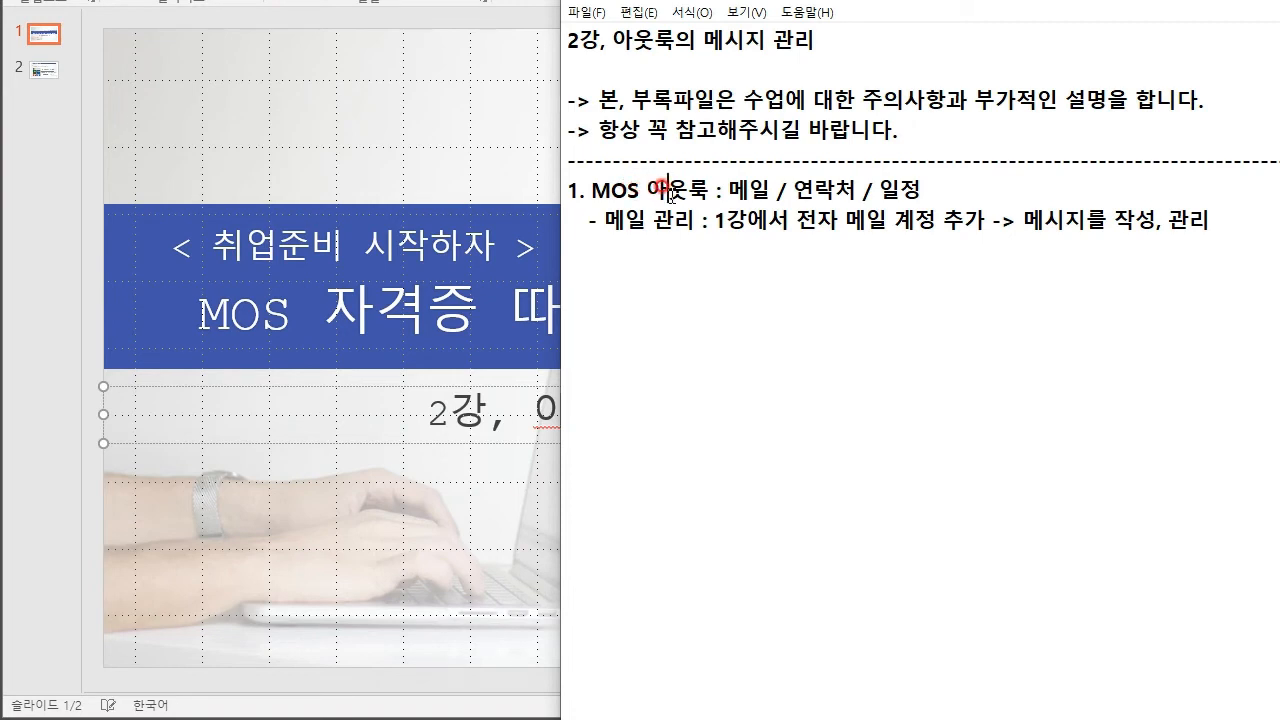
# - Show slide 2 on Outlook message management and highlight its 3가지 기능 phrase
pyautogui.click(186, 57)
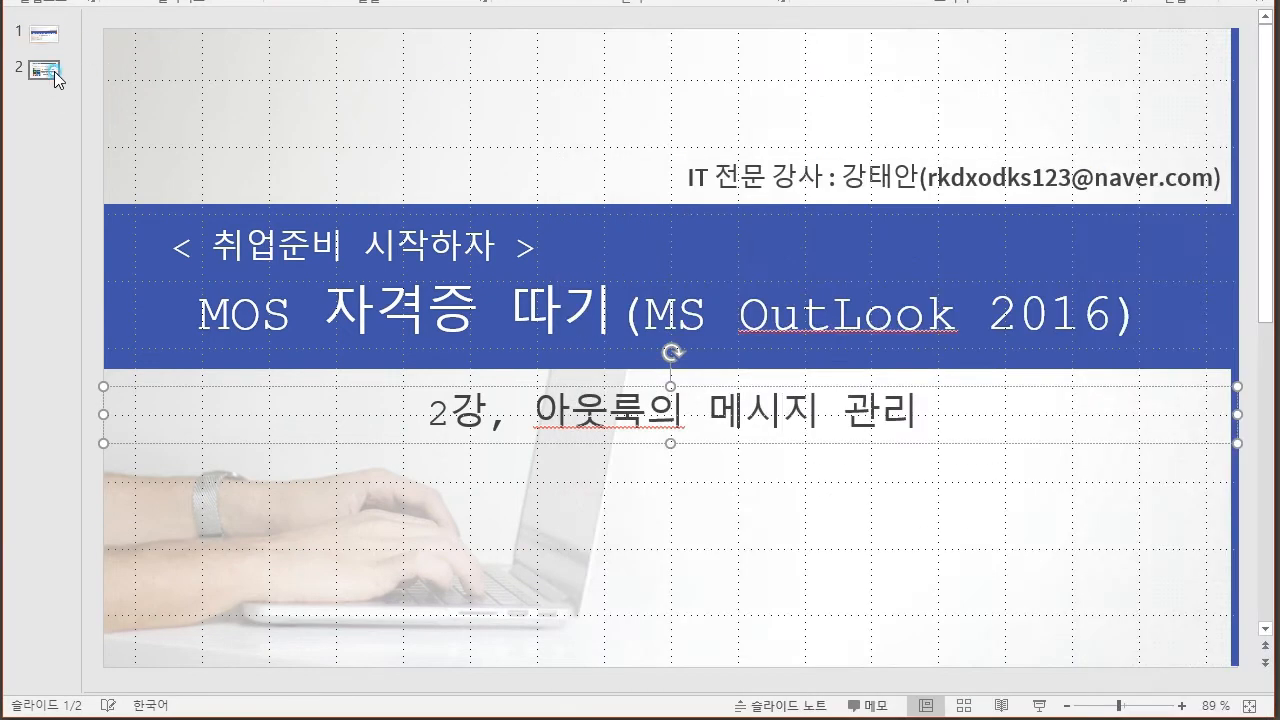
pyautogui.click(48, 70)
pyautogui.moveTo(390, 172); pyautogui.dragTo(690, 172)
pyautogui.click(617, 172)
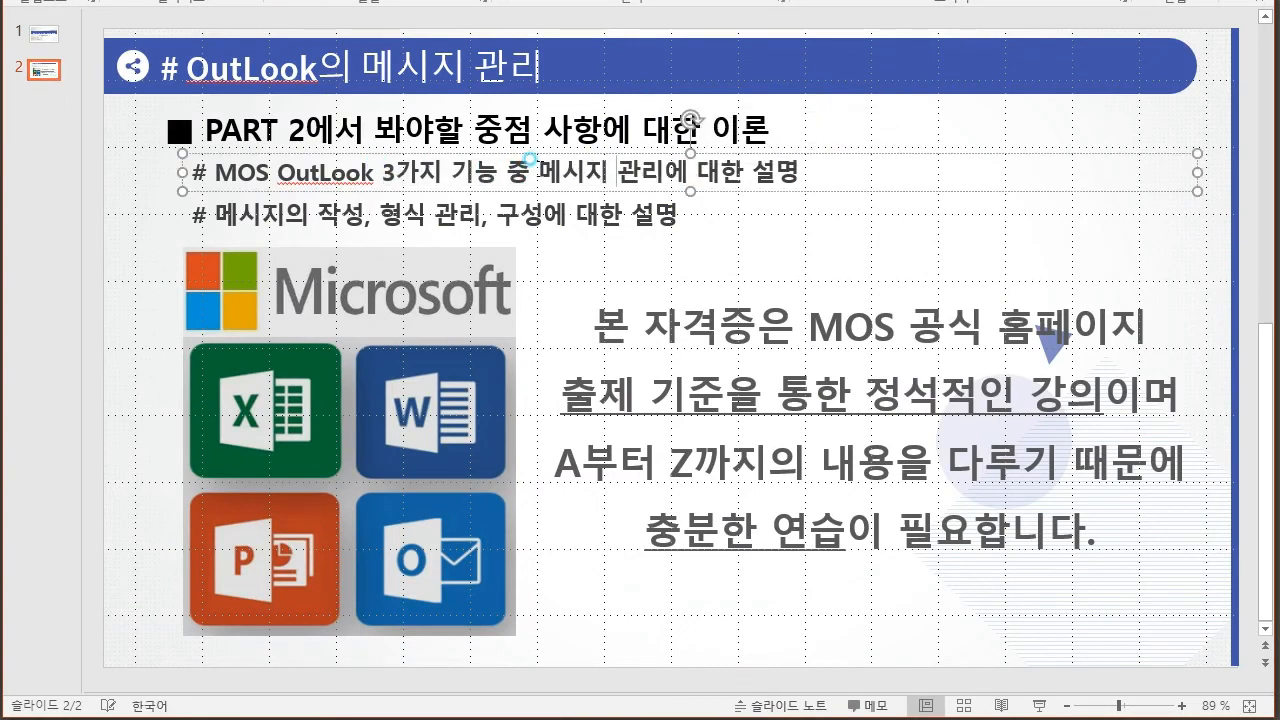
# - Highlight '메시지의 작성, 형식 관리' in the slide's second bullet
pyautogui.moveTo(318, 212); pyautogui.dragTo(410, 210)
pyautogui.click(530, 213)
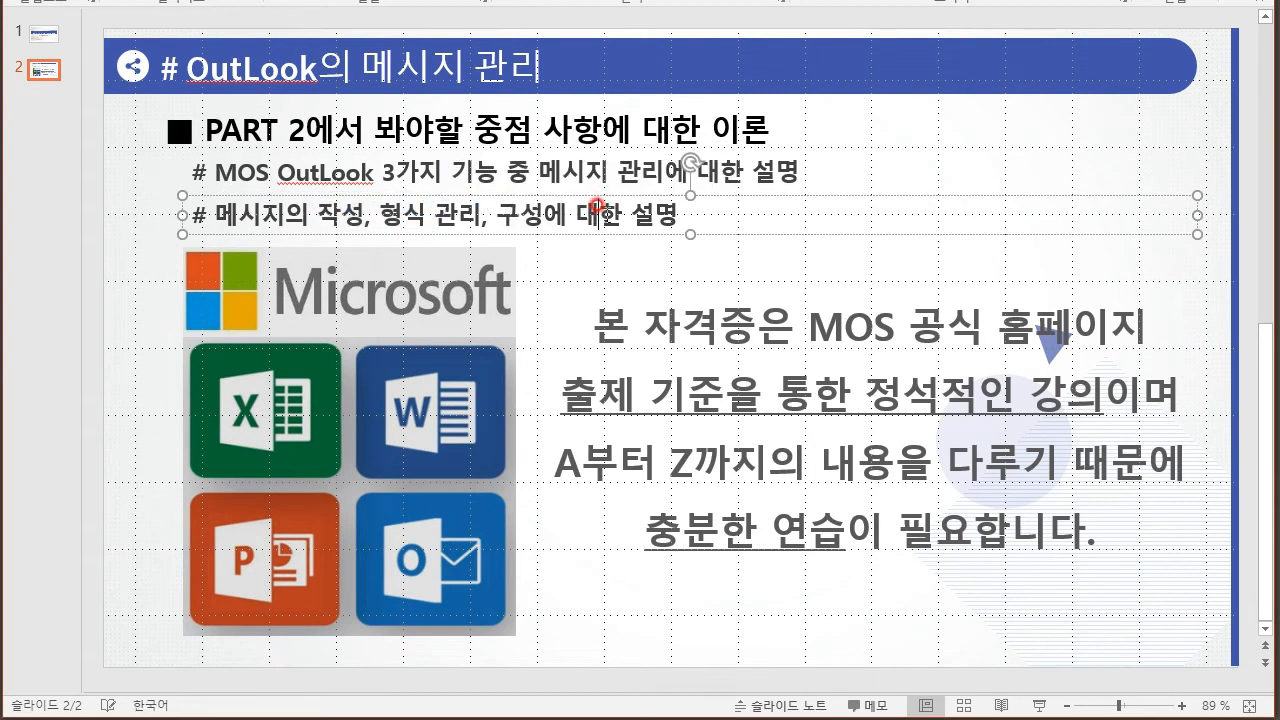
pyautogui.click(598, 214)
pyautogui.click(338, 214)
pyautogui.moveTo(205, 214); pyautogui.dragTo(500, 212)
pyautogui.click(486, 213)
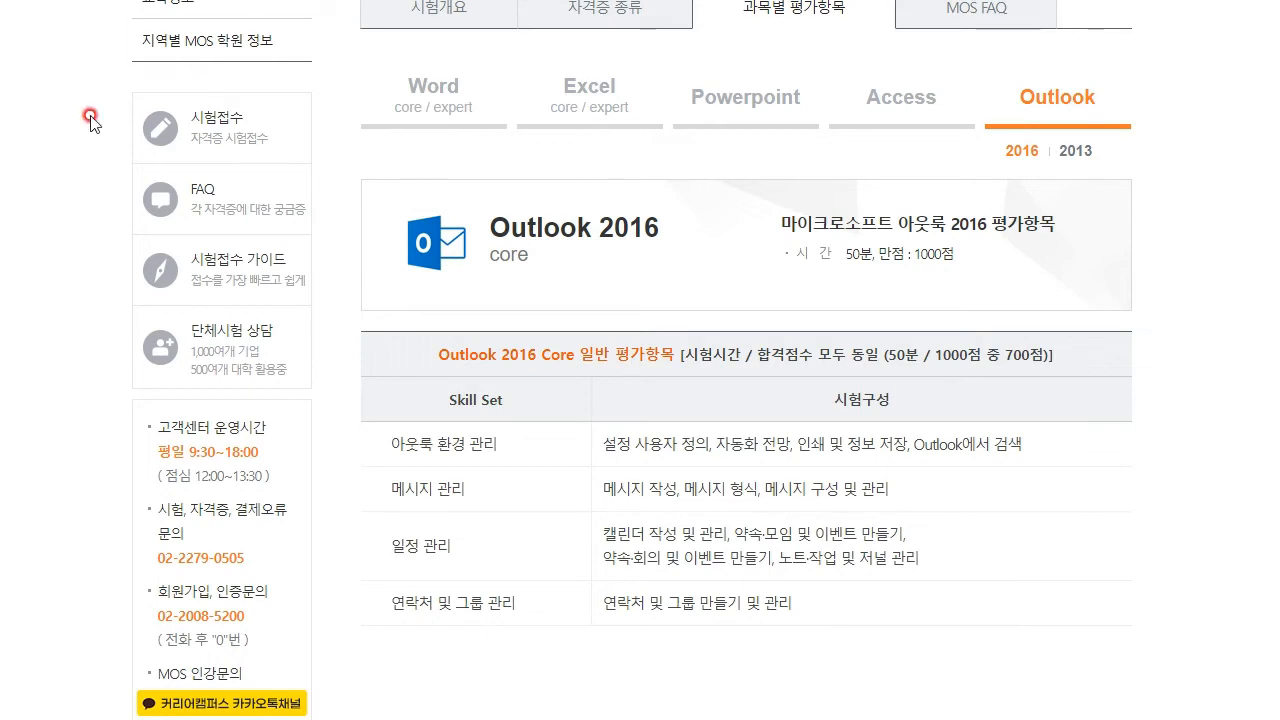
pyautogui.moveTo(391, 443); pyautogui.dragTo(1071, 457)
pyautogui.click(423, 489)
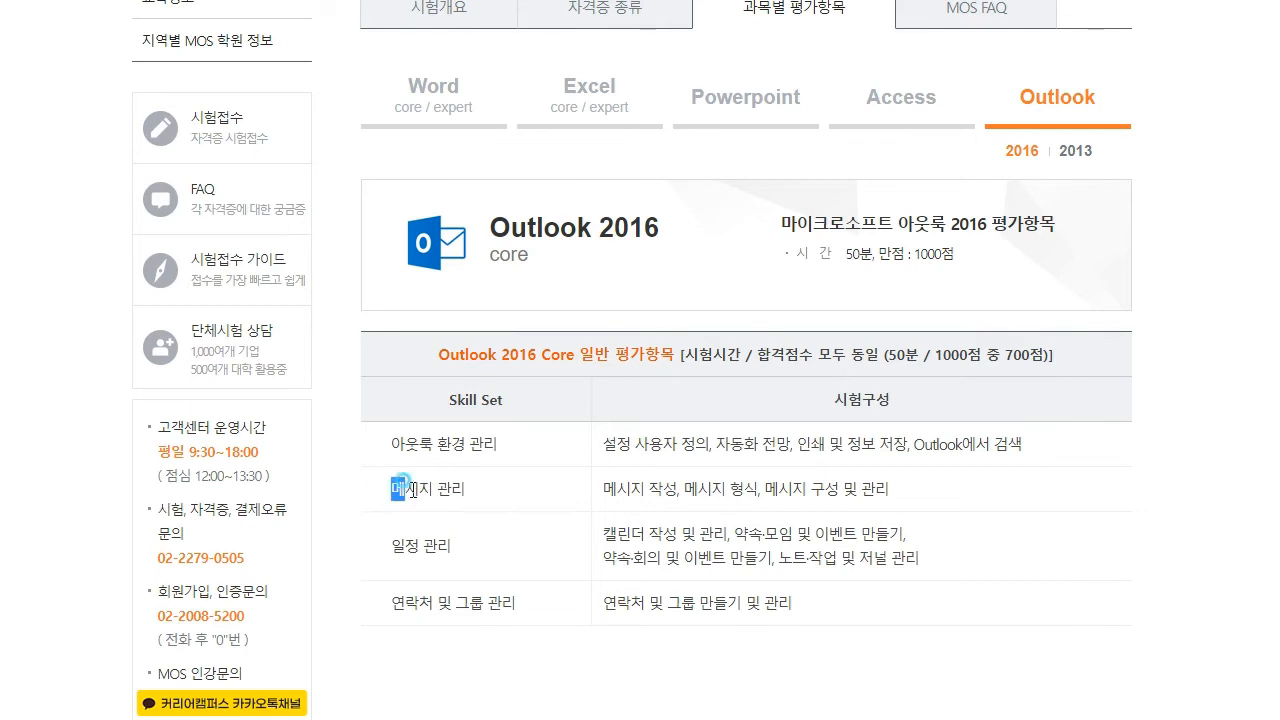
pyautogui.moveTo(541, 494); pyautogui.dragTo(762, 488)
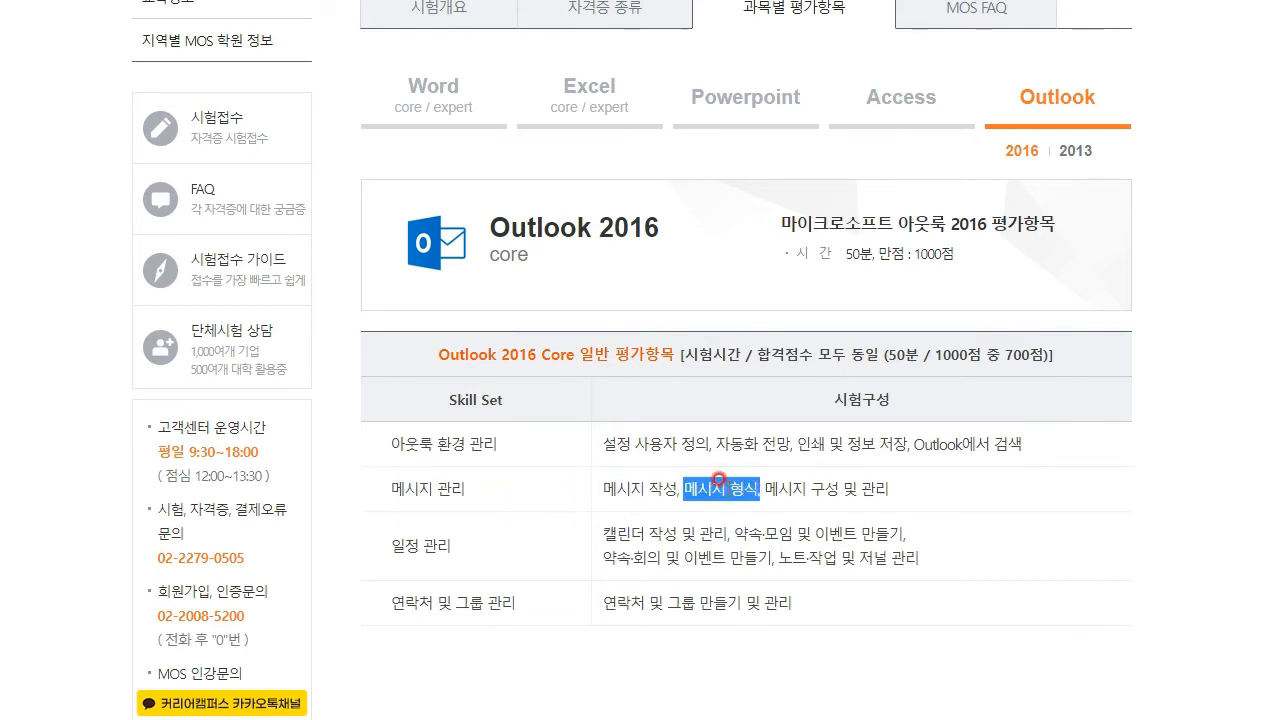
pyautogui.click(715, 480)
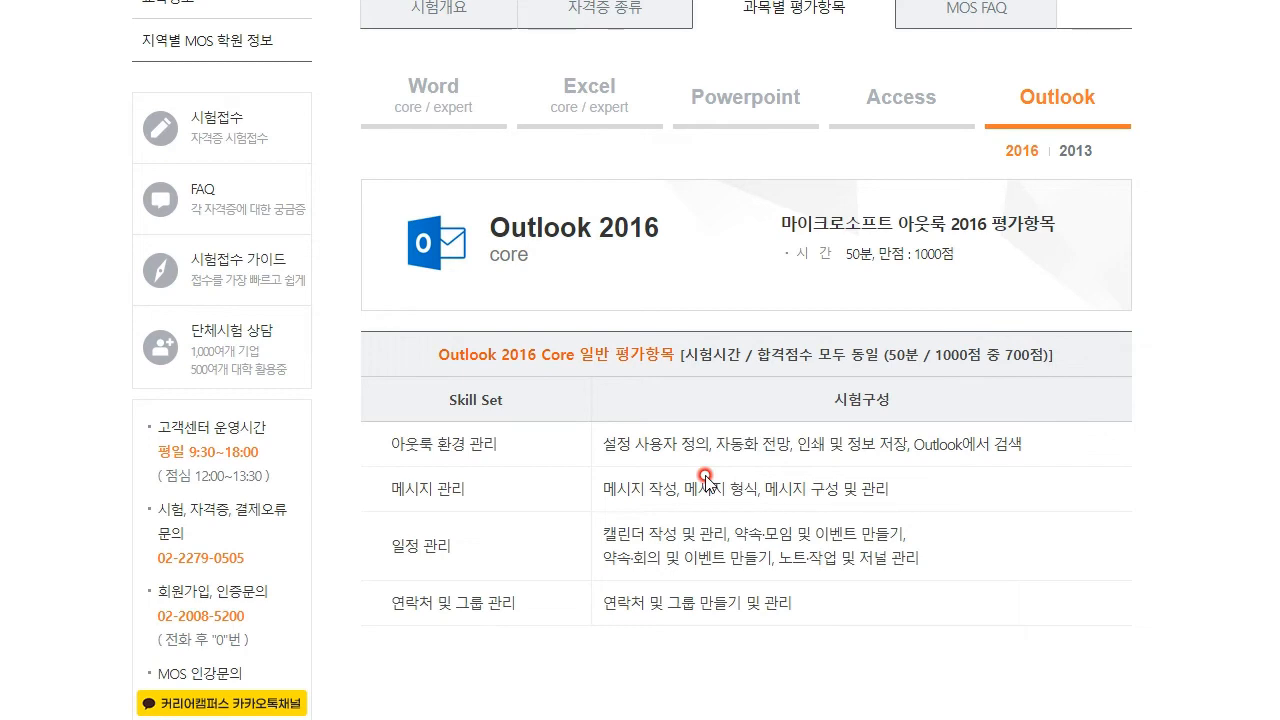
pyautogui.moveTo(762, 480); pyautogui.dragTo(490, 492)
pyautogui.click(604, 476)
pyautogui.moveTo(604, 478); pyautogui.dragTo(945, 492)
pyautogui.click(945, 490)
pyautogui.click(918, 492)
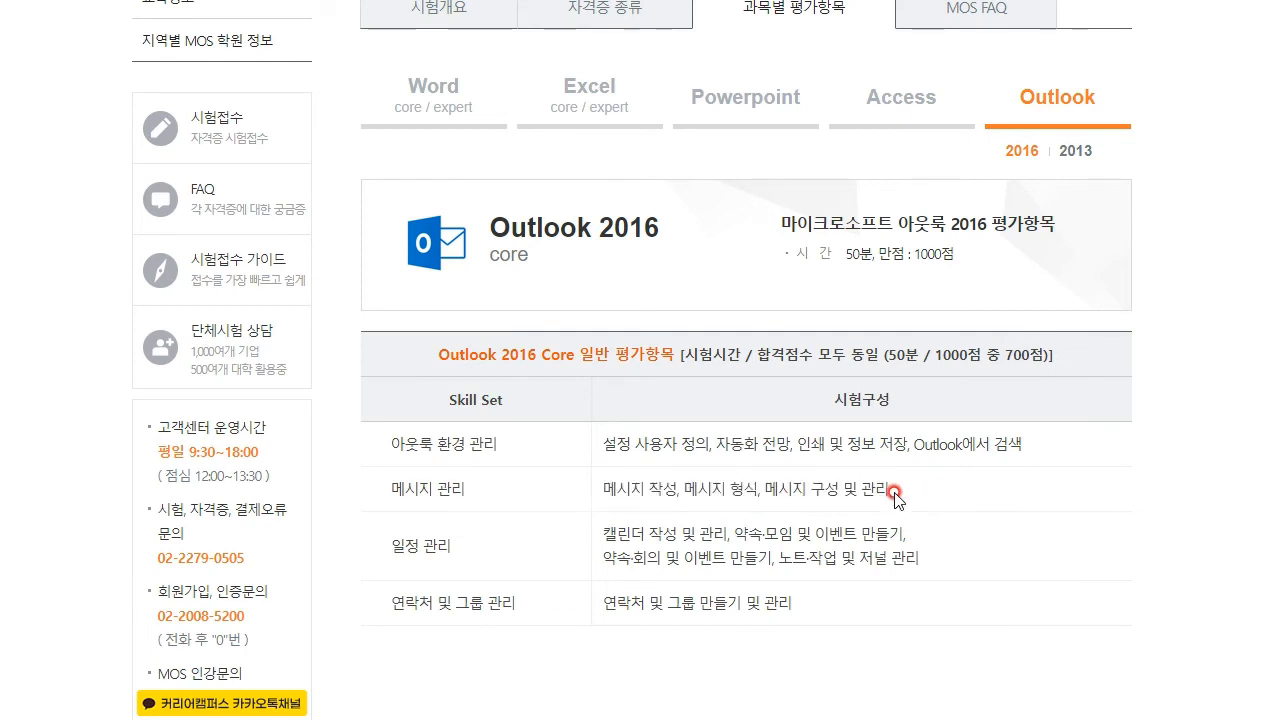
pyautogui.moveTo(392, 543); pyautogui.dragTo(514, 549)
pyautogui.click(558, 551)
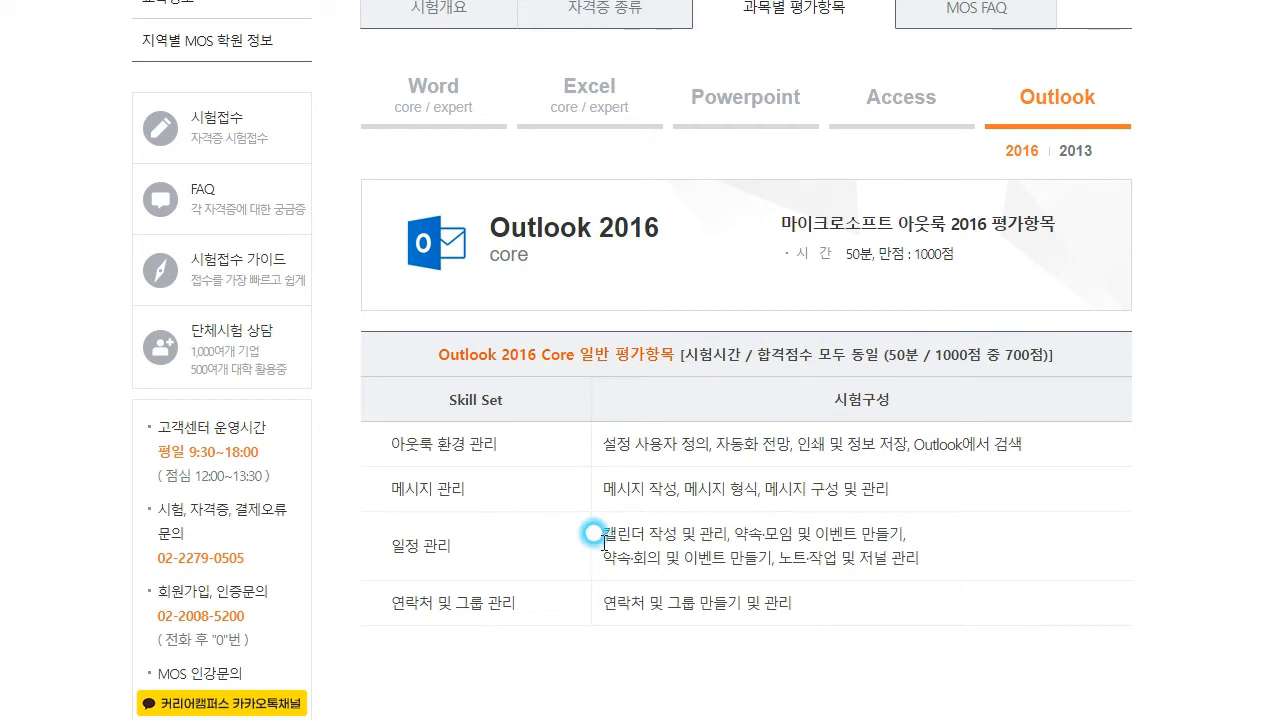
pyautogui.moveTo(604, 524); pyautogui.dragTo(1032, 556)
pyautogui.click(1014, 550)
pyautogui.click(620, 483)
pyautogui.click(795, 493)
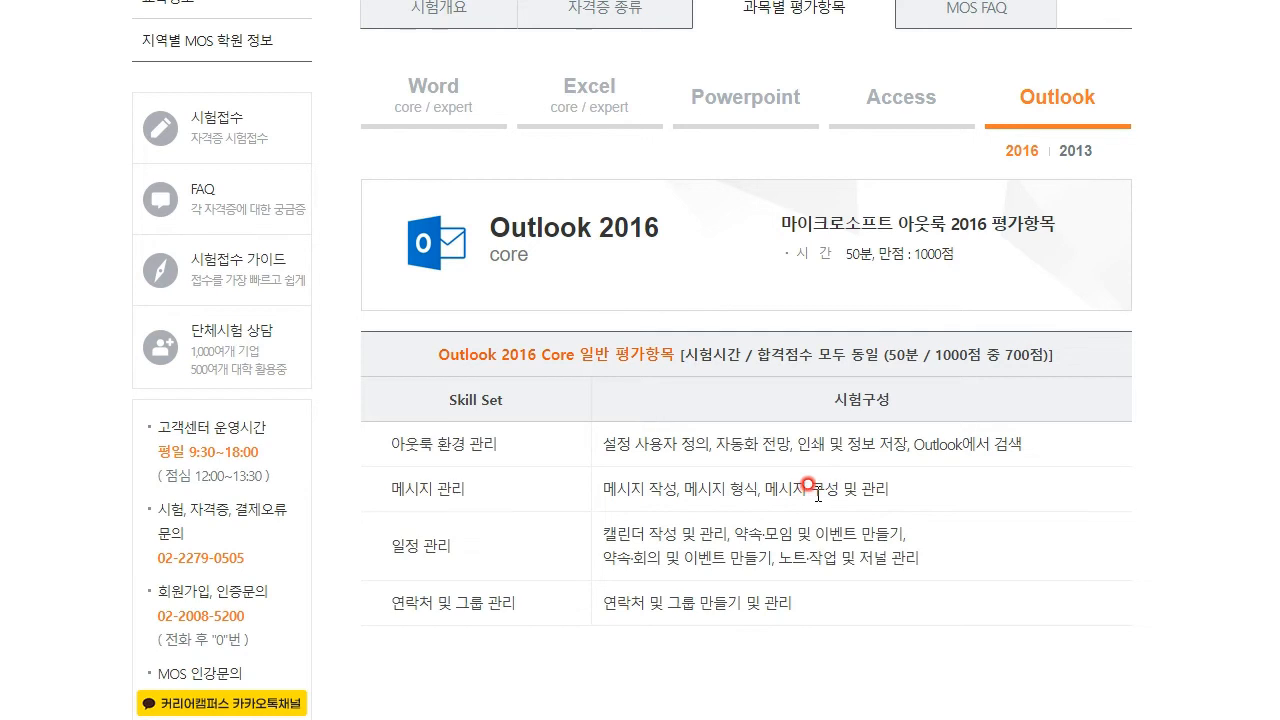
pyautogui.scroll(4, 813, 485)
pyautogui.scroll(-5, 820, 491)
pyautogui.scroll(1, 903, 503)
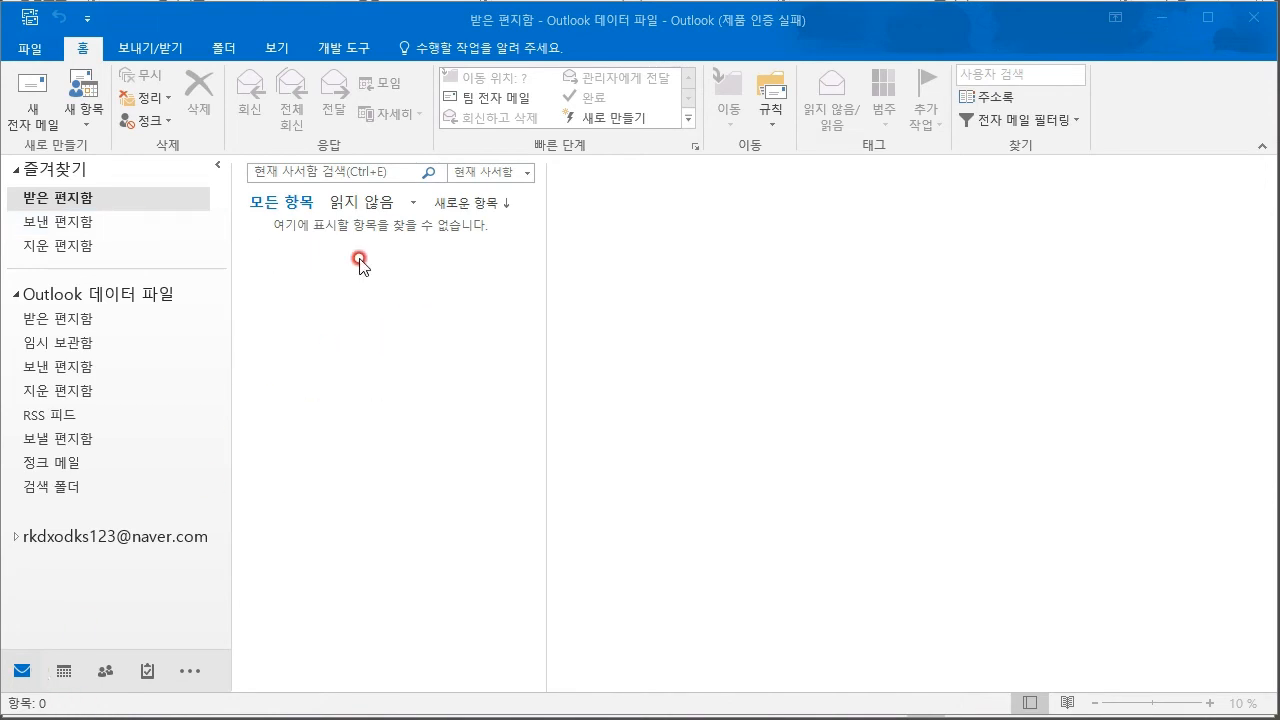
# - Visit the 보낸 편지함 and 지운 편지함 favorites, then collapse the Favorites list
pyautogui.click(73, 221)
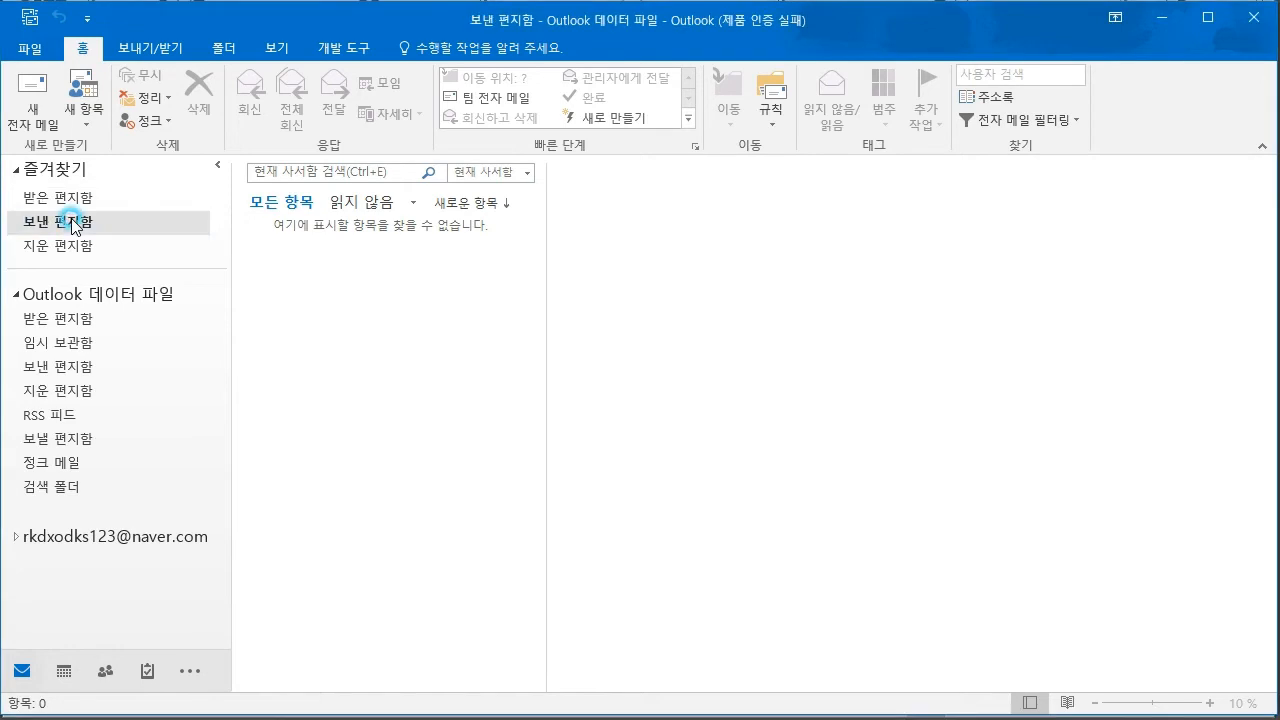
pyautogui.click(74, 246)
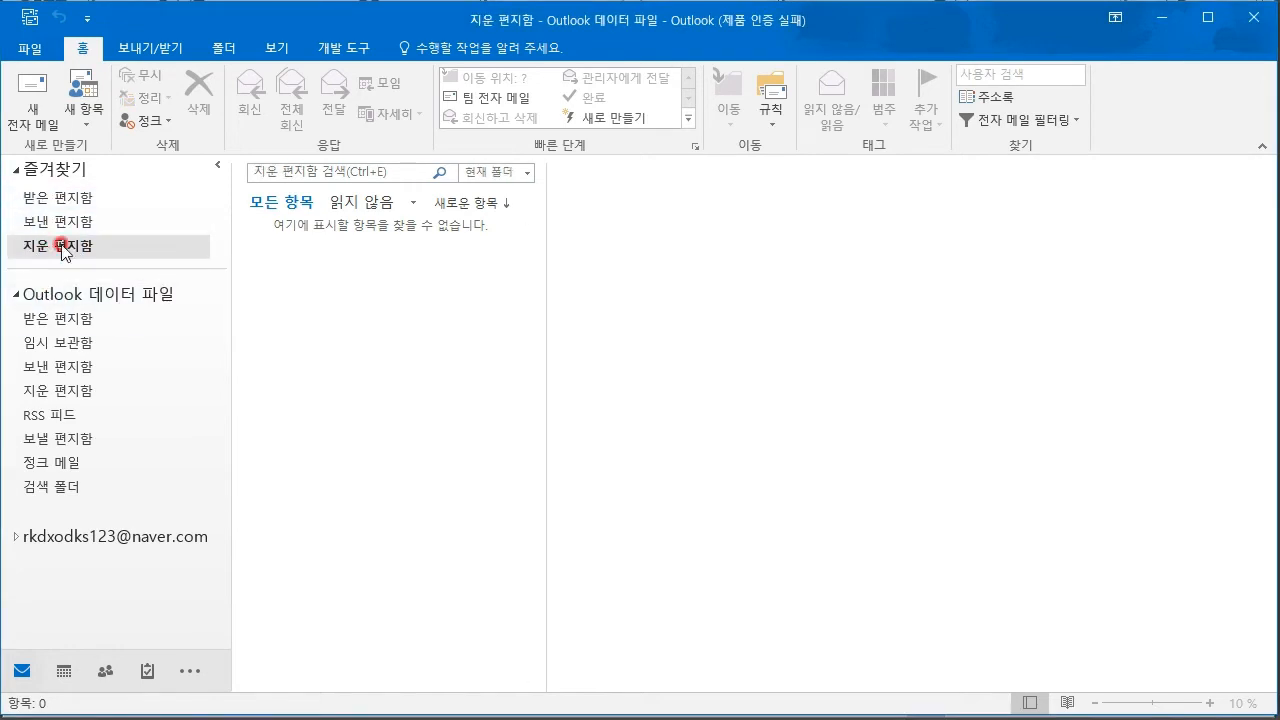
pyautogui.click(16, 172)
pyautogui.click(16, 173)
pyautogui.click(20, 175)
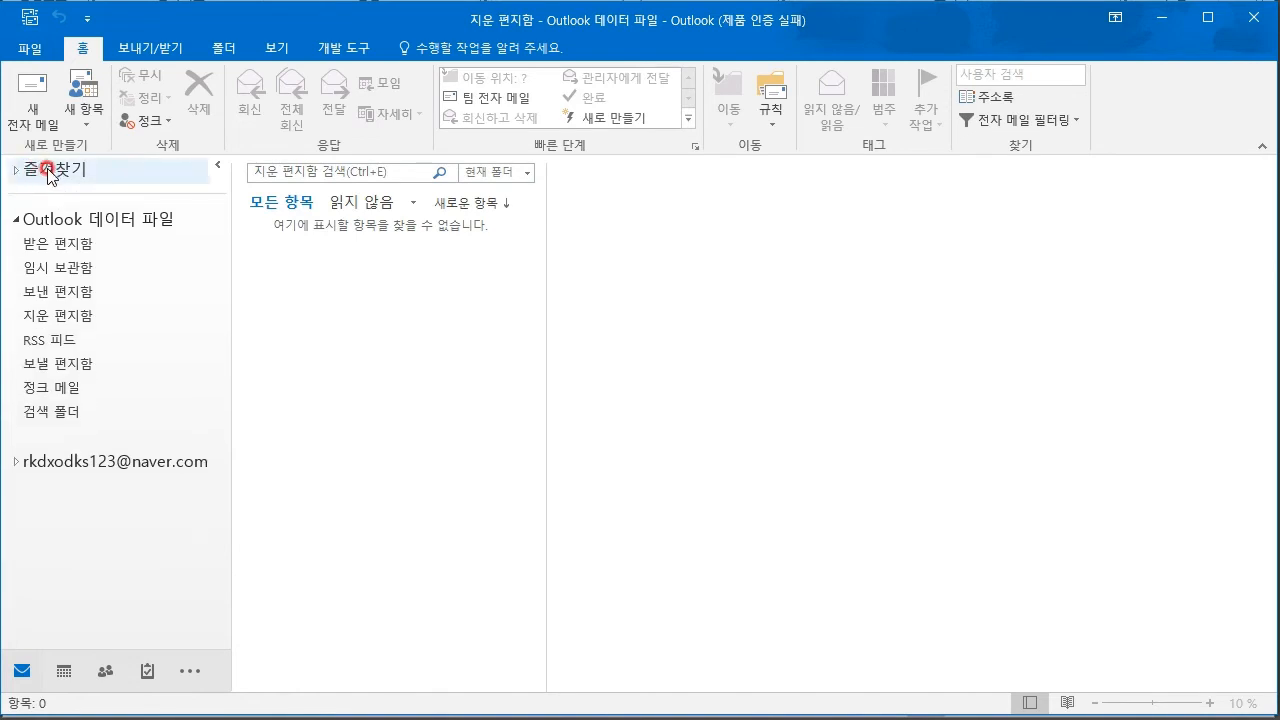
# - Step through the data file's folders from Outlook Today down to 정크 메일
pyautogui.click(52, 220)
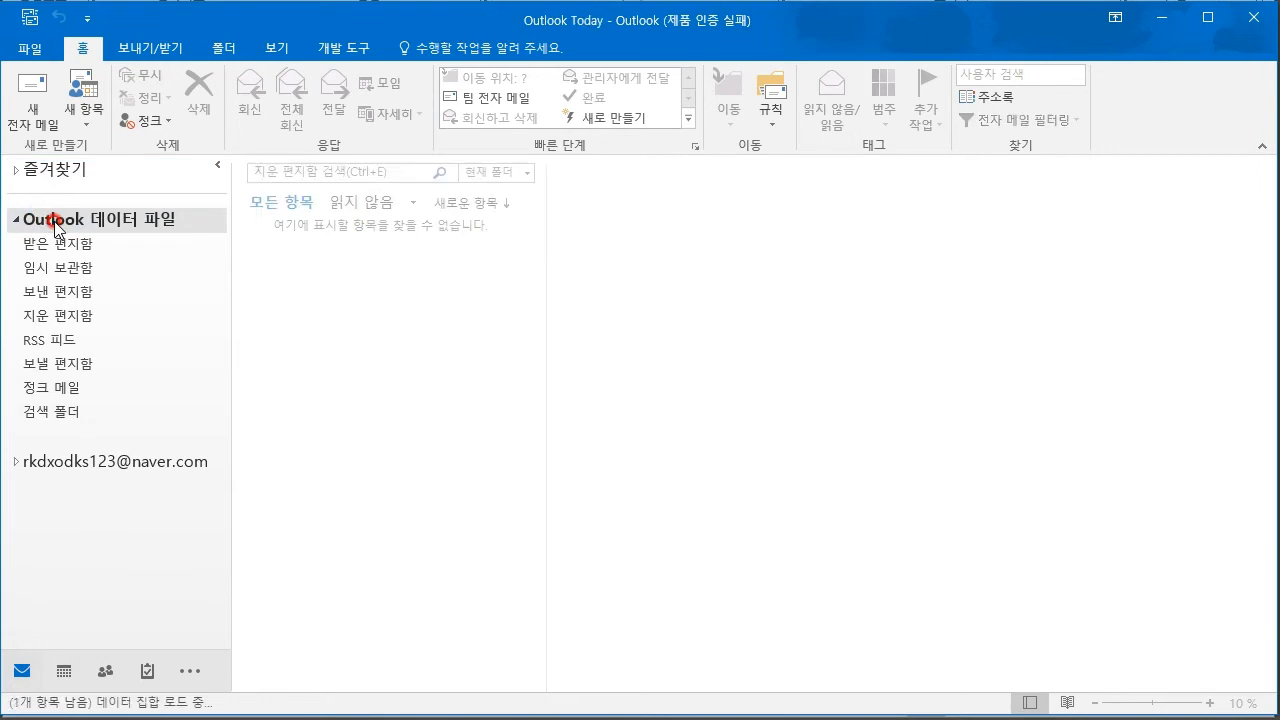
pyautogui.click(56, 222)
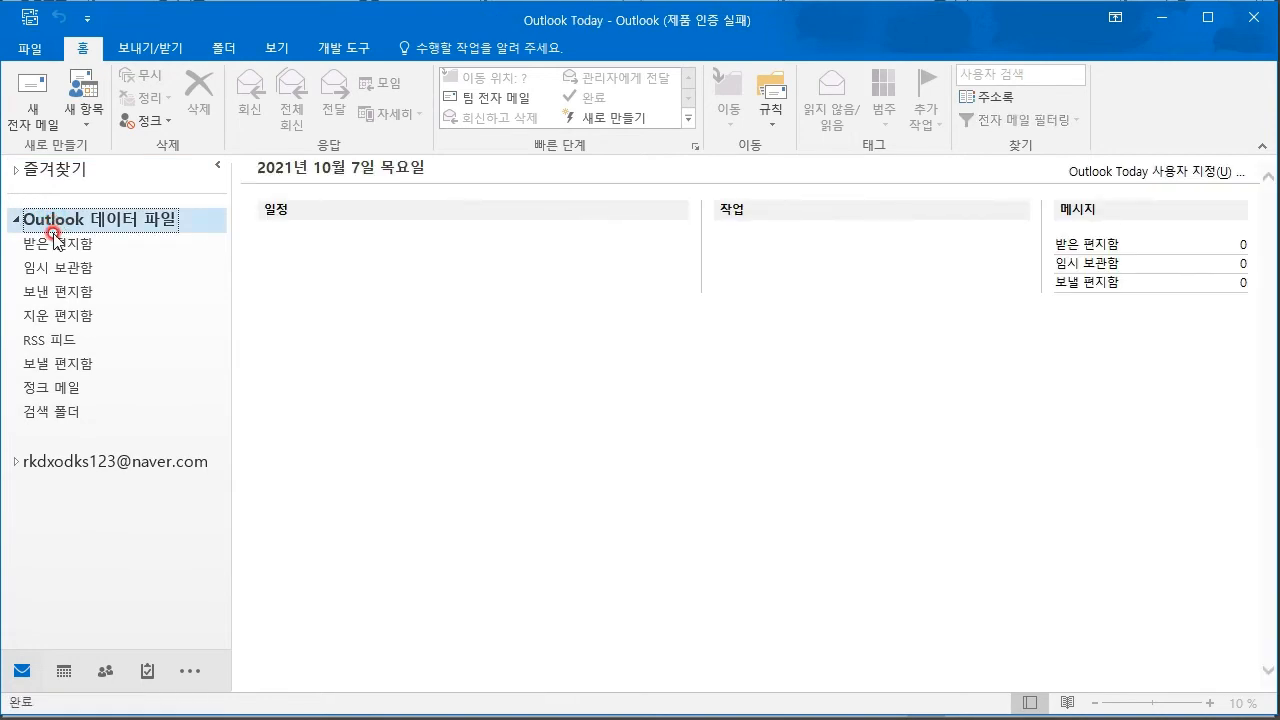
pyautogui.click(57, 245)
pyautogui.click(66, 270)
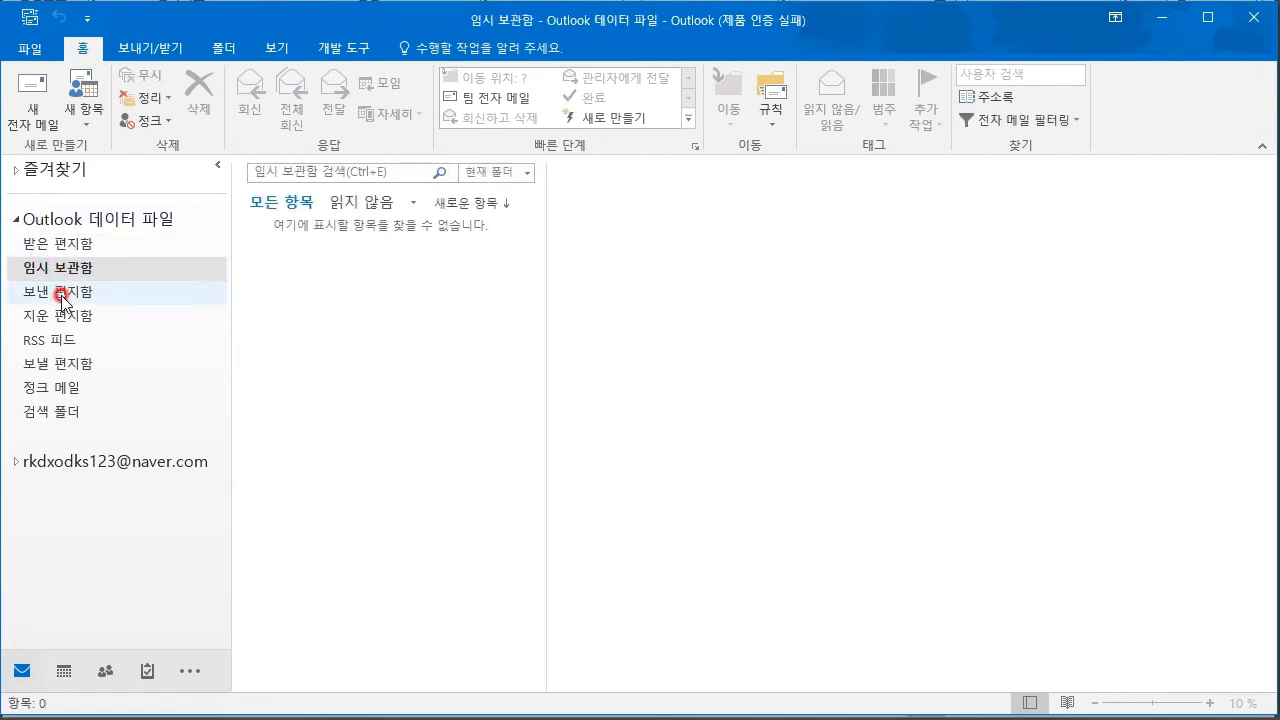
pyautogui.click(62, 296)
pyautogui.click(58, 318)
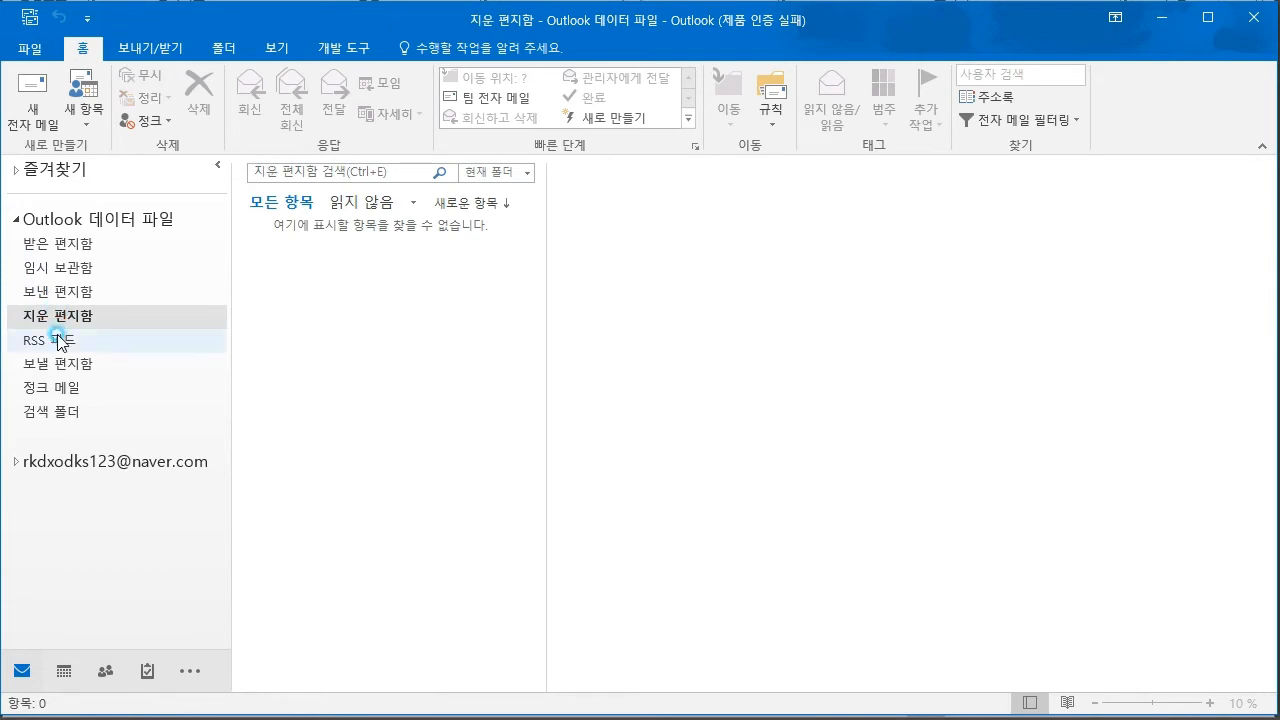
pyautogui.click(58, 341)
pyautogui.click(56, 365)
pyautogui.click(58, 392)
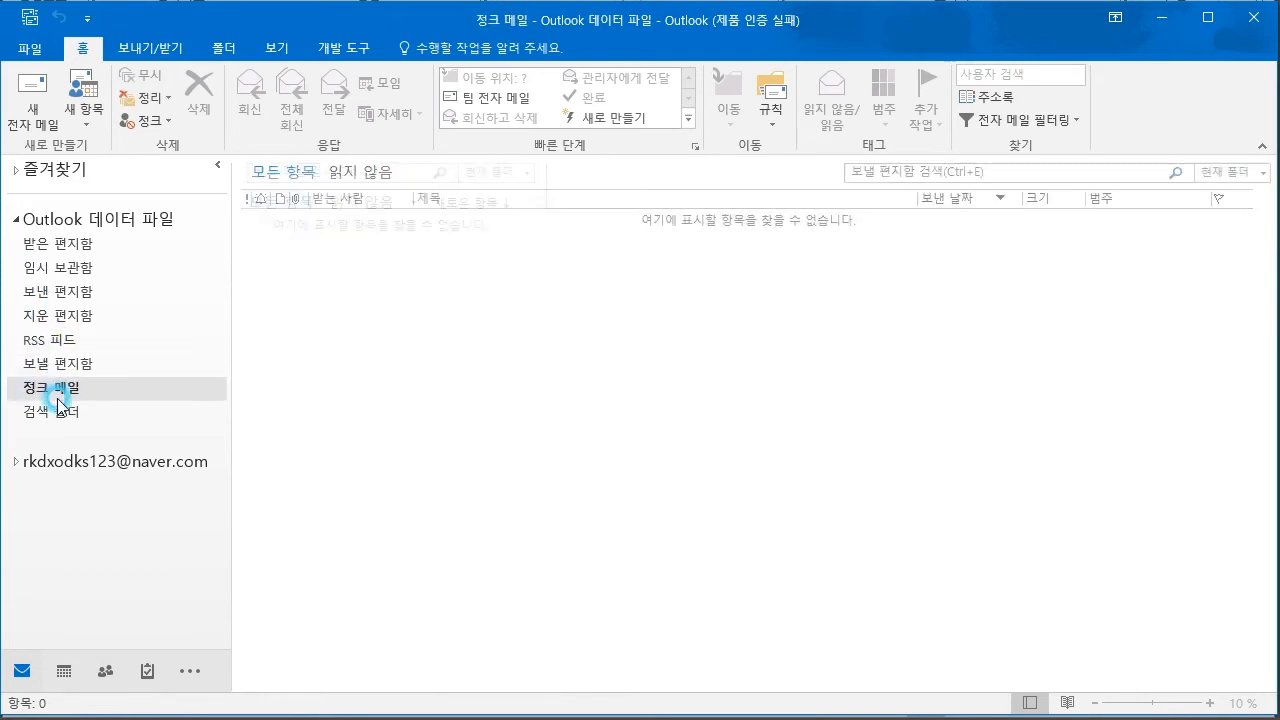
pyautogui.rightClick(60, 413)
pyautogui.click(24, 440)
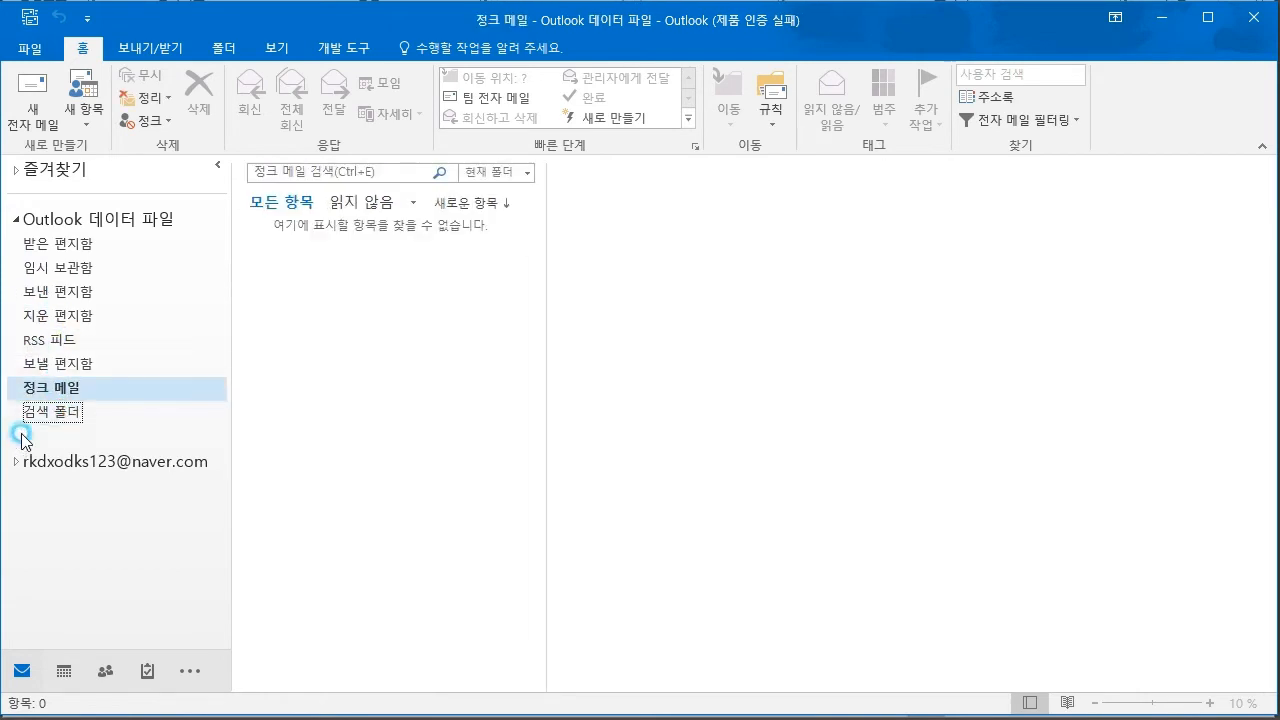
pyautogui.click(48, 390)
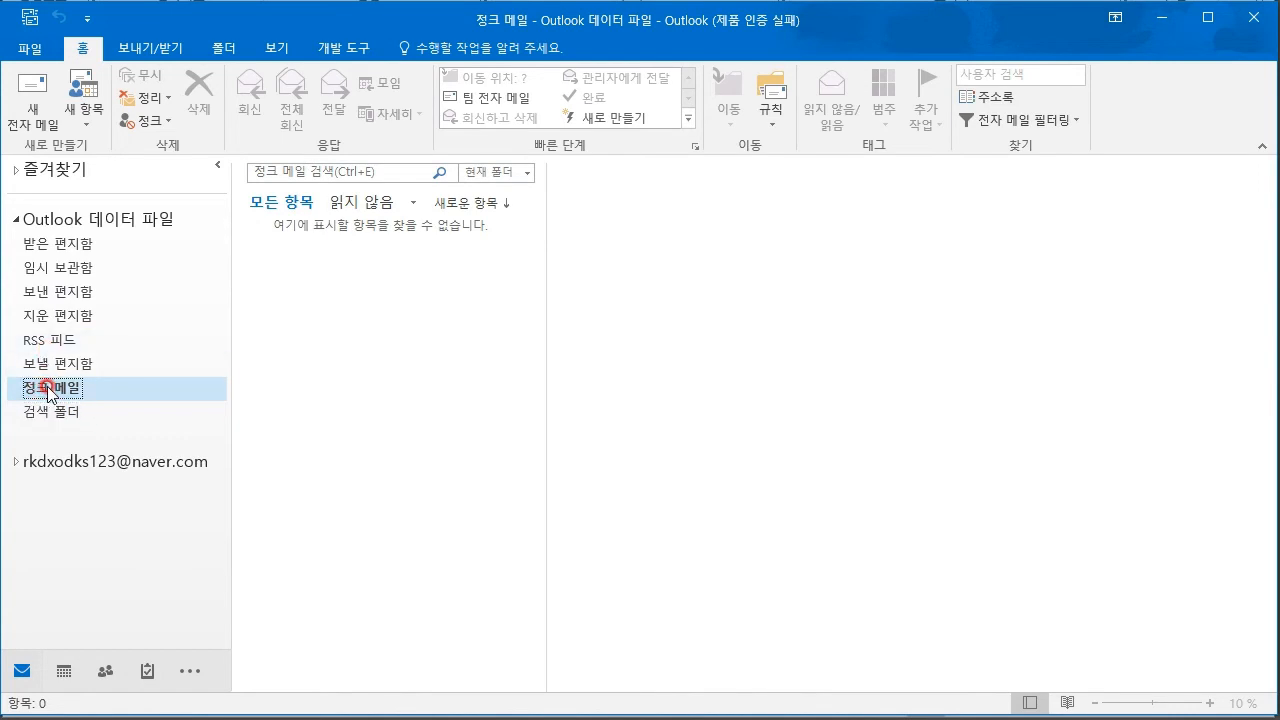
# - Add note 2 to the lecture notes: '정크메일 : 필터로 걸러진 메일 / =스팸메일'
pyautogui.hotkey('alt', 'Tab')
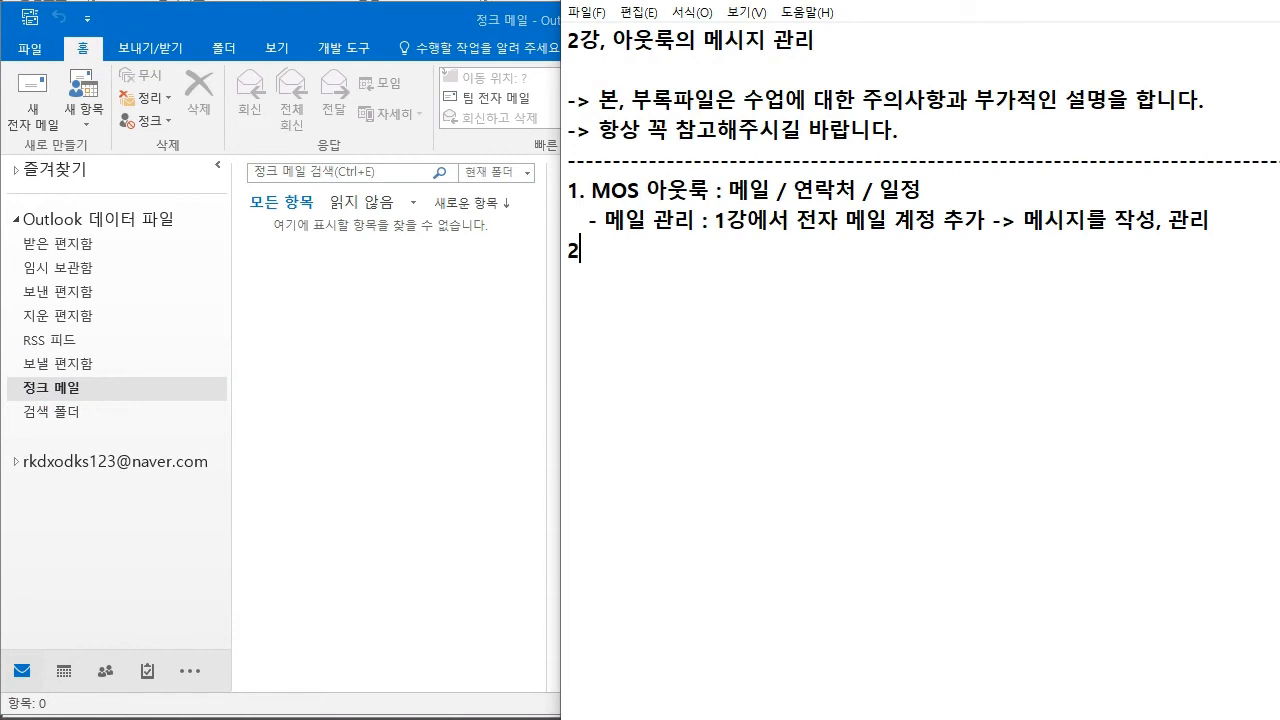
pyautogui.write('정ㅋ')
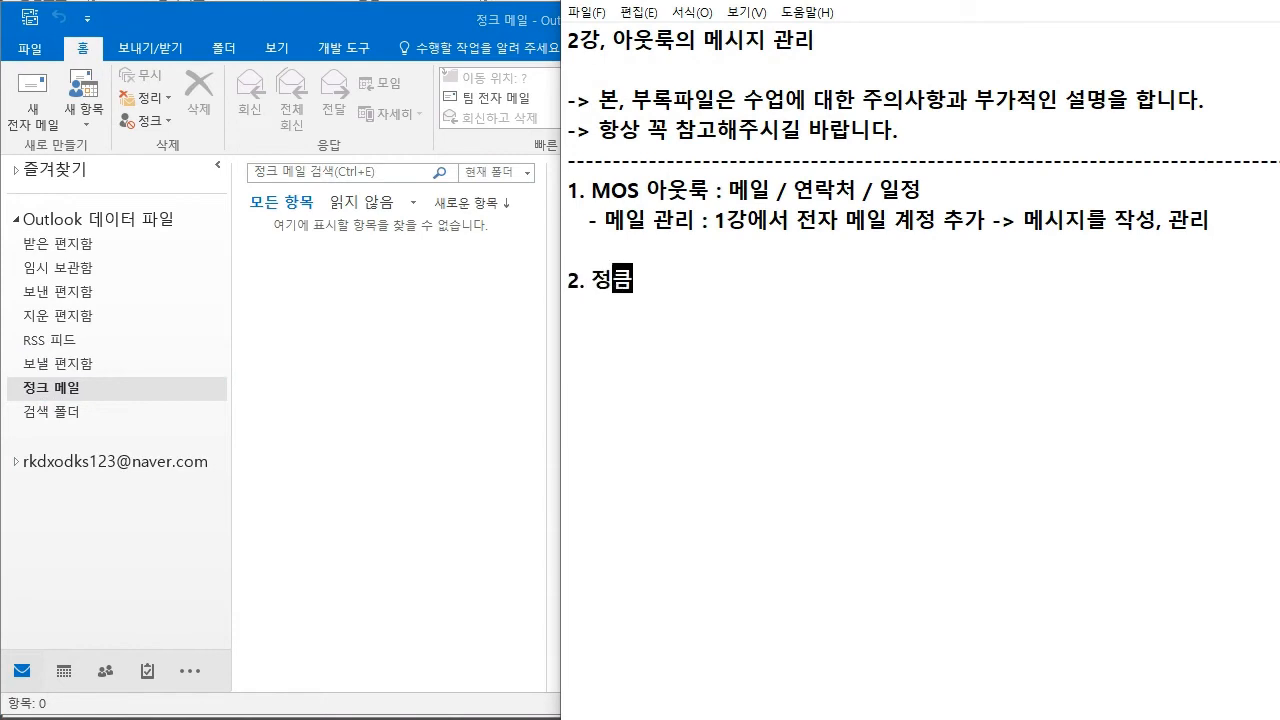
pyautogui.write('메일 : 필터로 걸러진 메일')
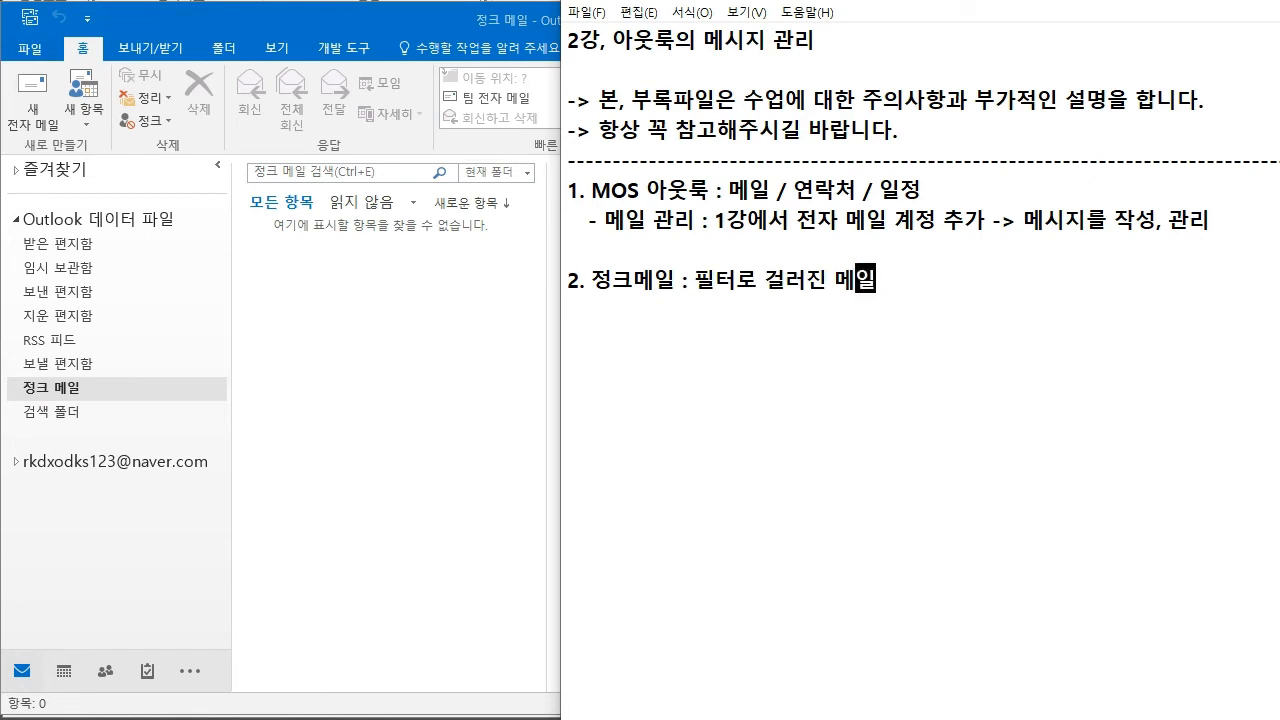
pyautogui.write('/ =스팸메일')
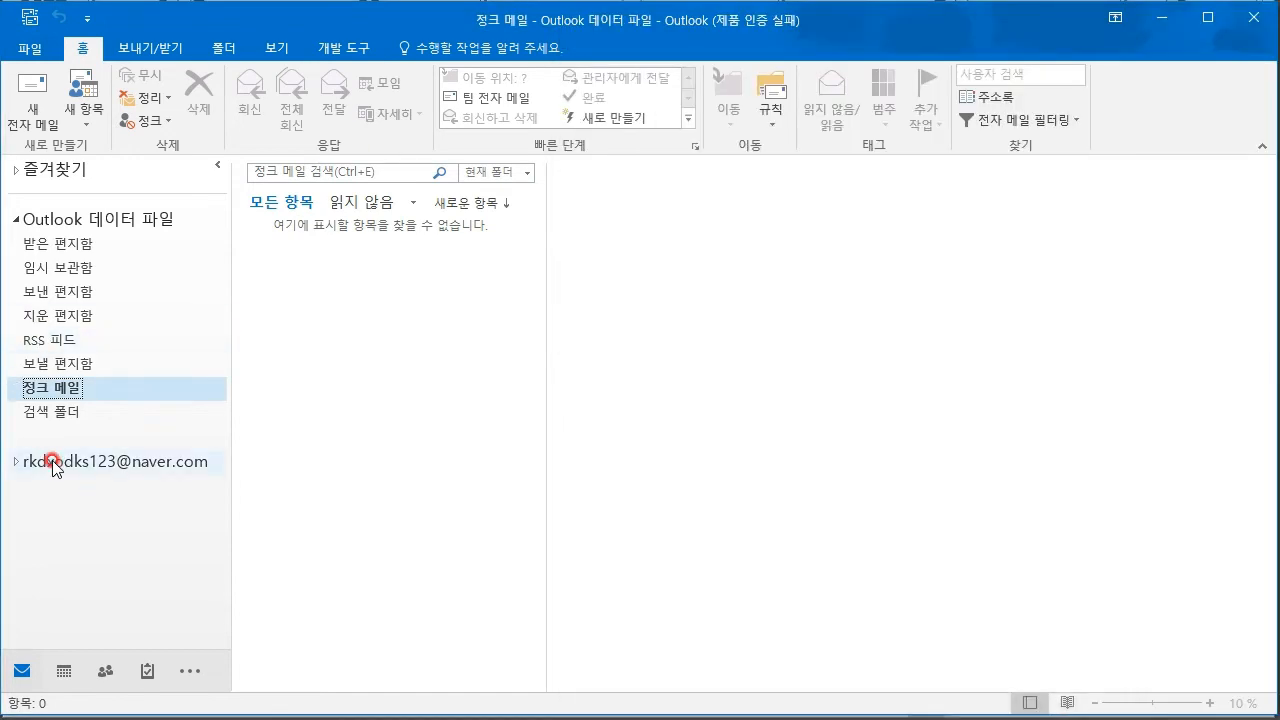
# - Select the naver mail account and open its 받은 편지함
pyautogui.click(52, 463)
pyautogui.click(58, 487)
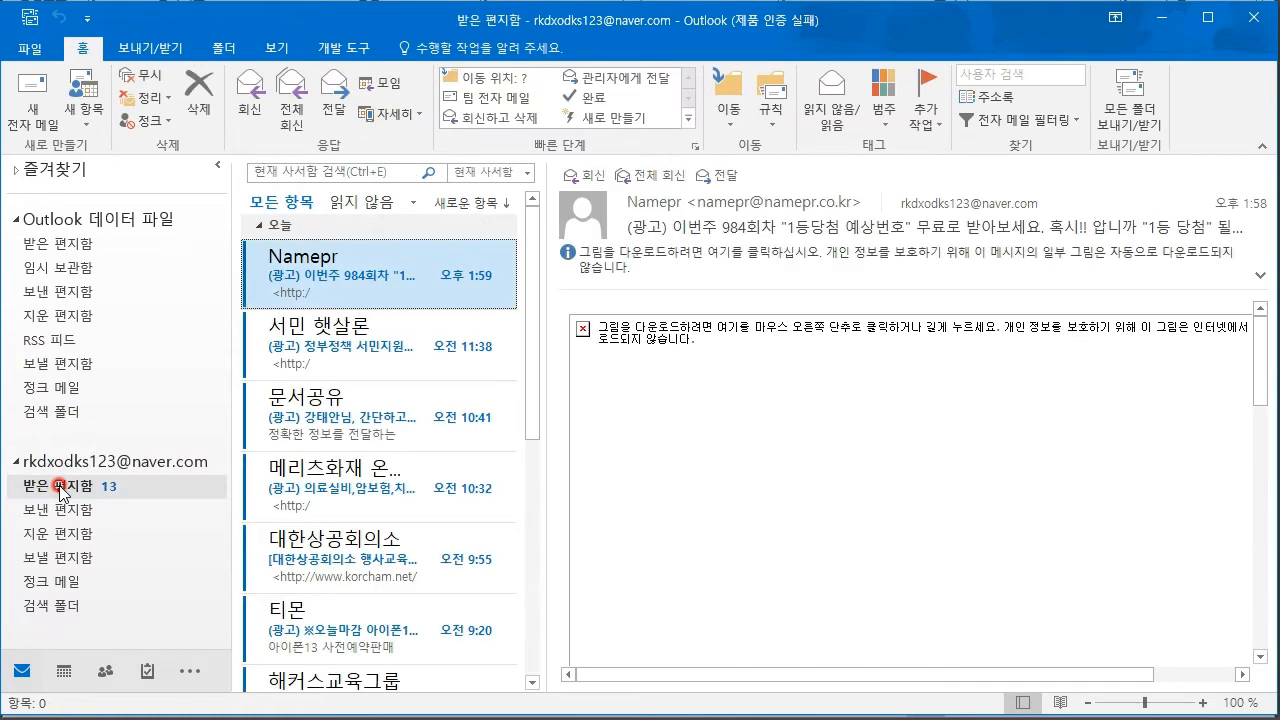
pyautogui.click(60, 462)
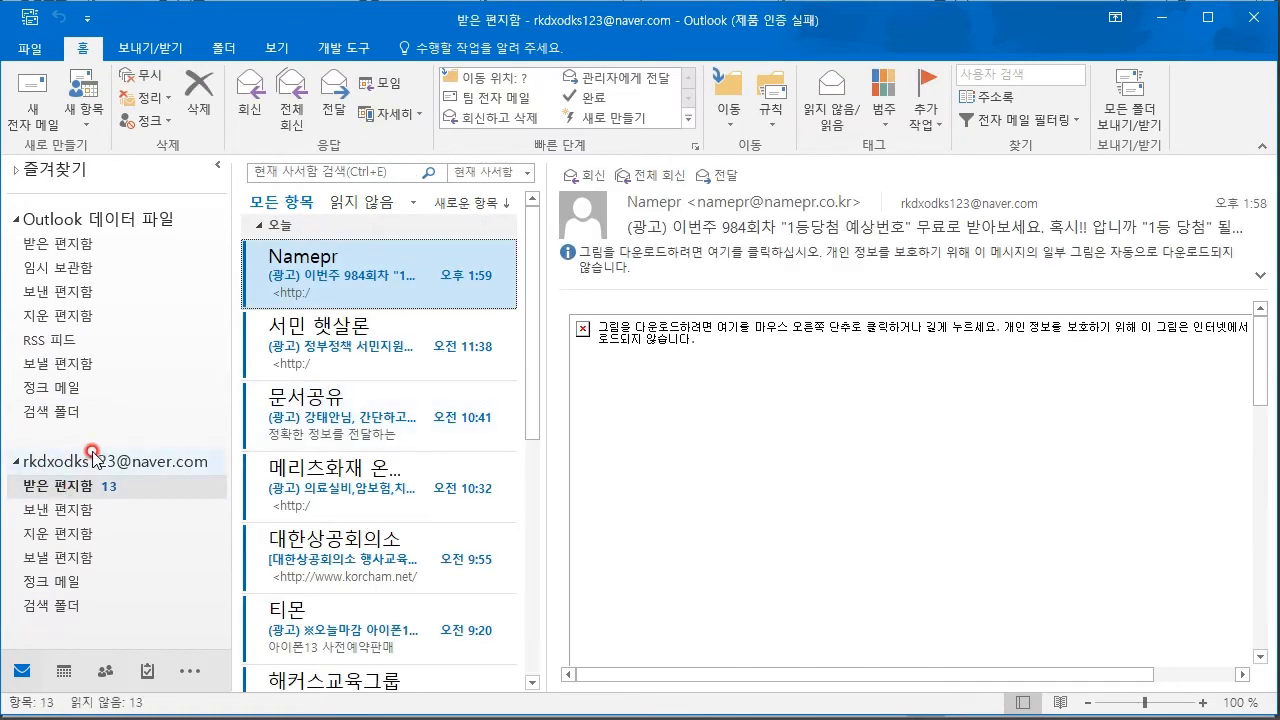
pyautogui.click(78, 462)
pyautogui.click(63, 488)
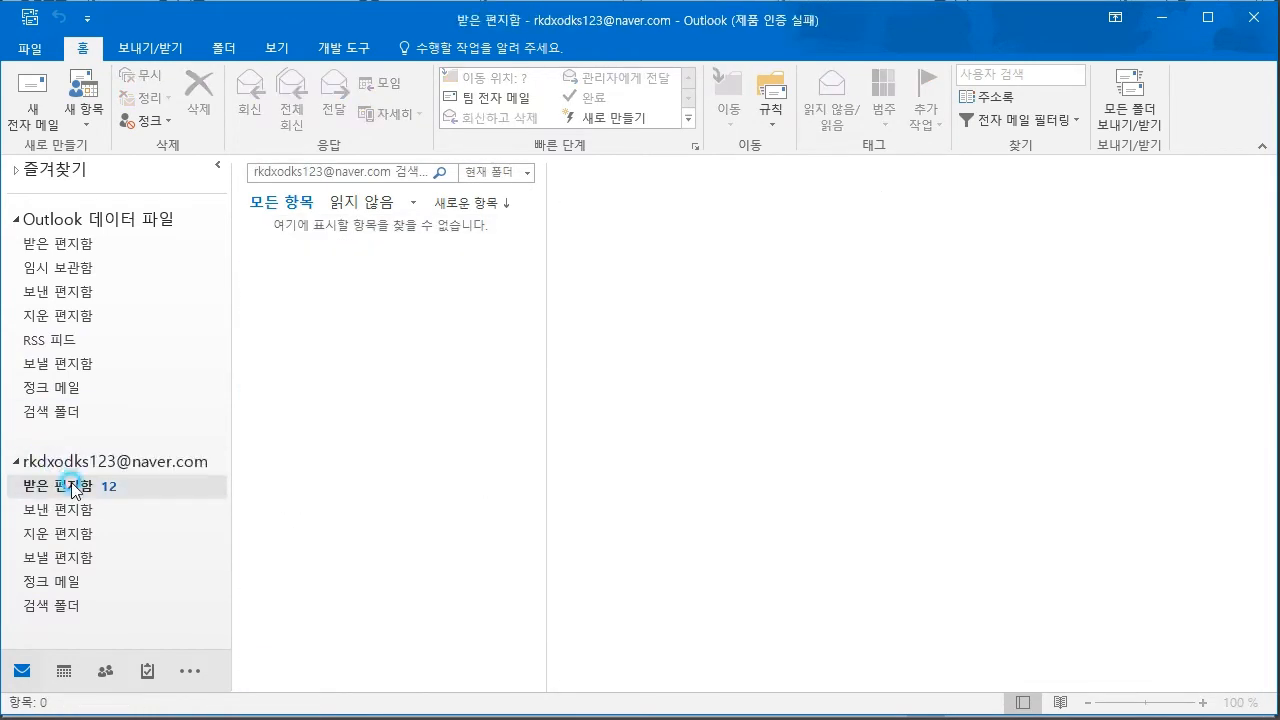
# - Read the 서민 햇살론, 문서공유, Facebook and Namepr messages, then widen the message list
pyautogui.click(373, 340)
pyautogui.click(370, 410)
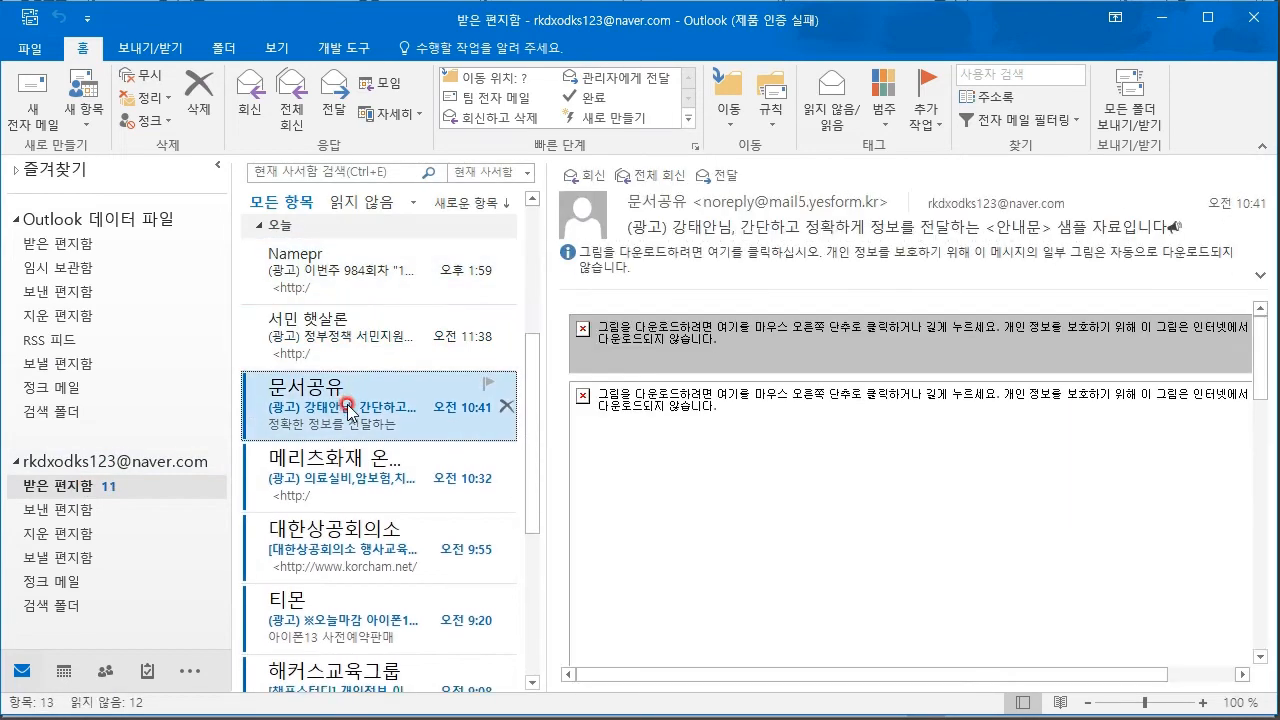
pyautogui.scroll(-5, 375, 420)
pyautogui.click(387, 410)
pyautogui.click(390, 525)
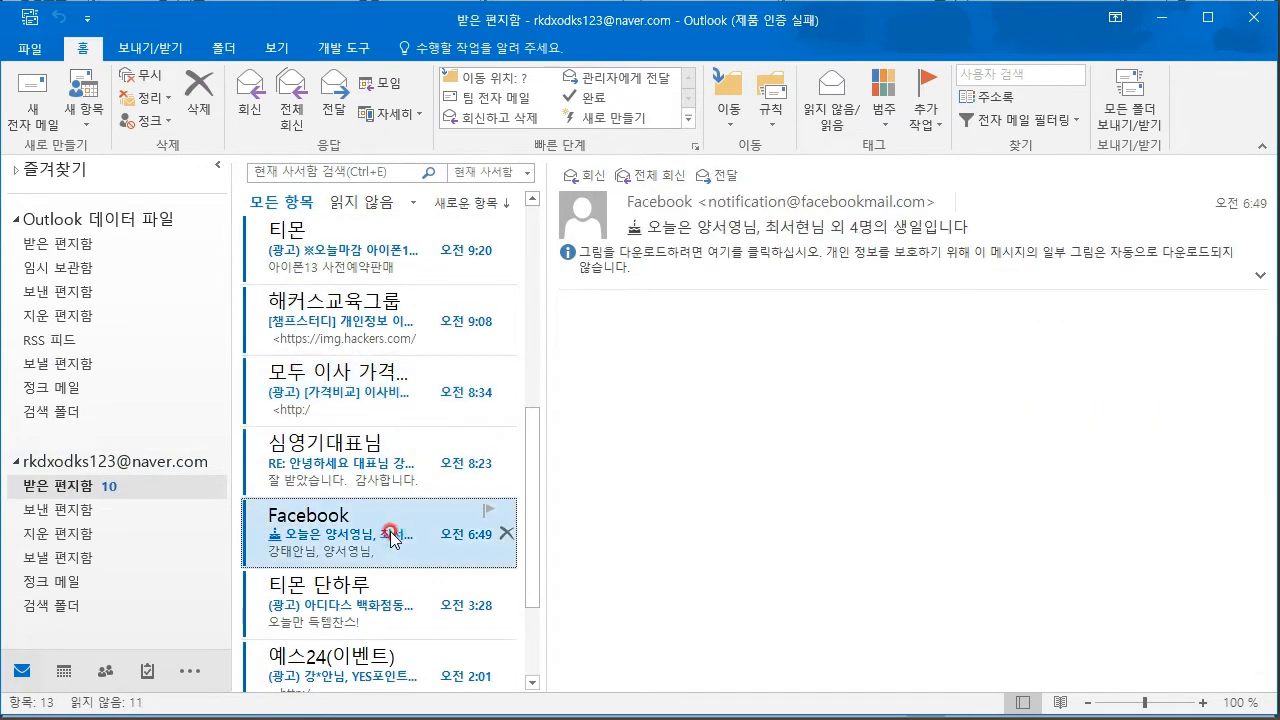
pyautogui.moveTo(531, 480); pyautogui.dragTo(526, 291)
pyautogui.click(345, 276)
pyautogui.click(372, 400)
pyautogui.click(372, 258)
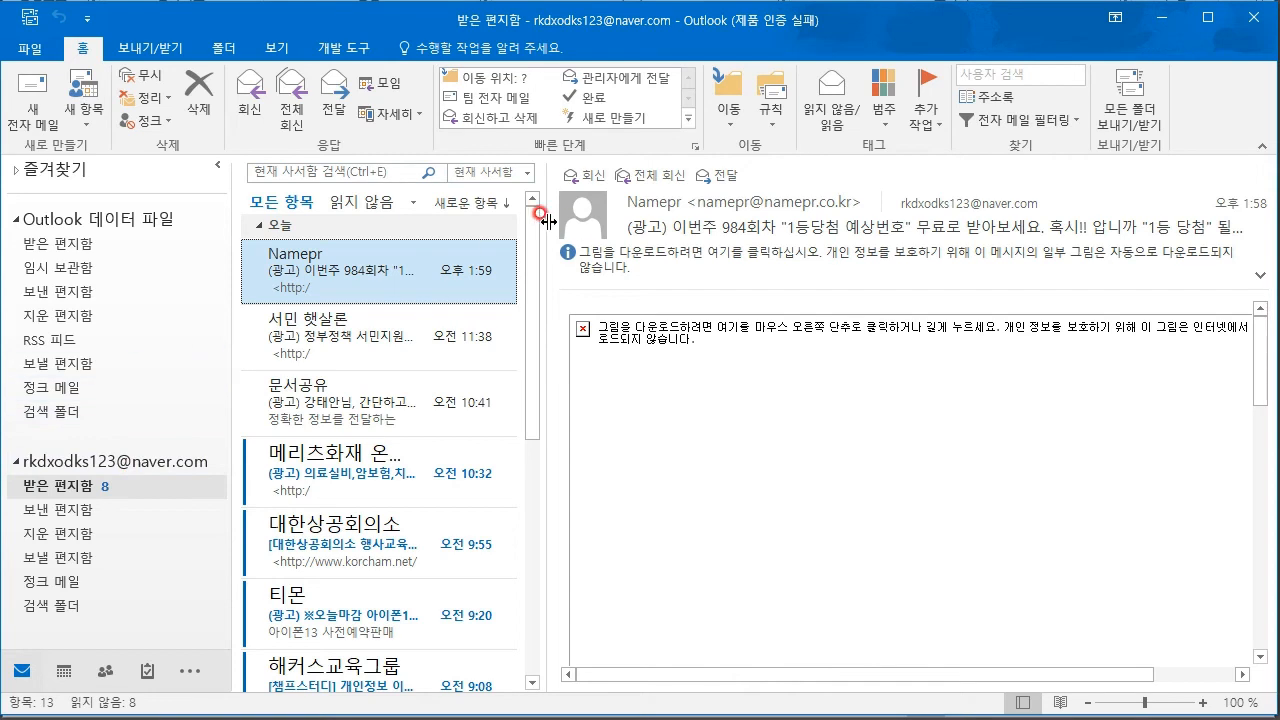
pyautogui.moveTo(545, 234); pyautogui.dragTo(591, 232)
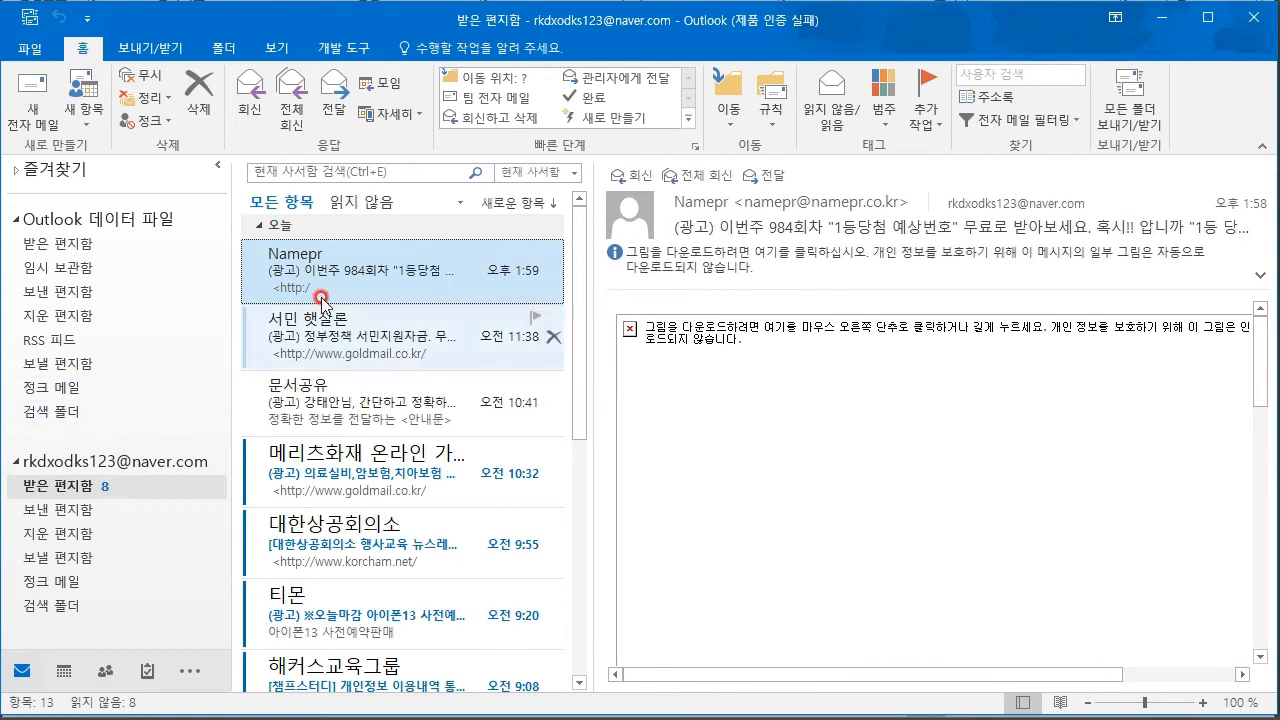
pyautogui.rightClick(362, 262)
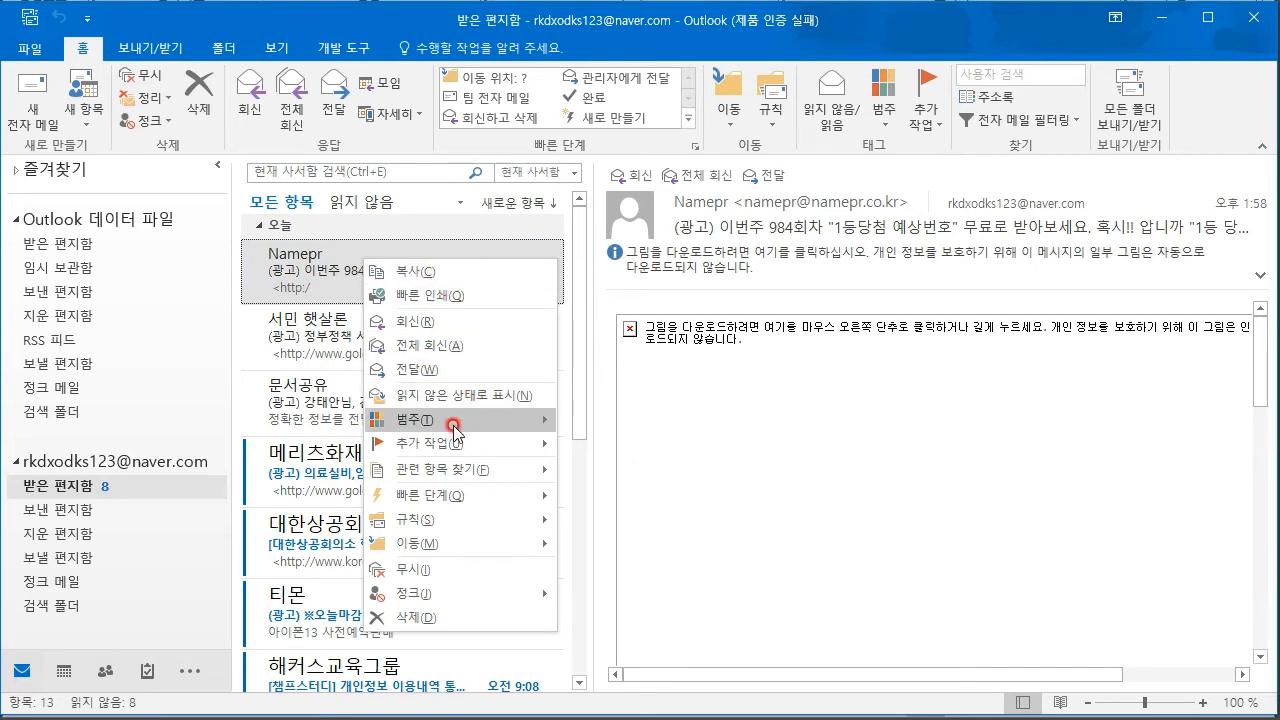
pyautogui.moveTo(461, 425)
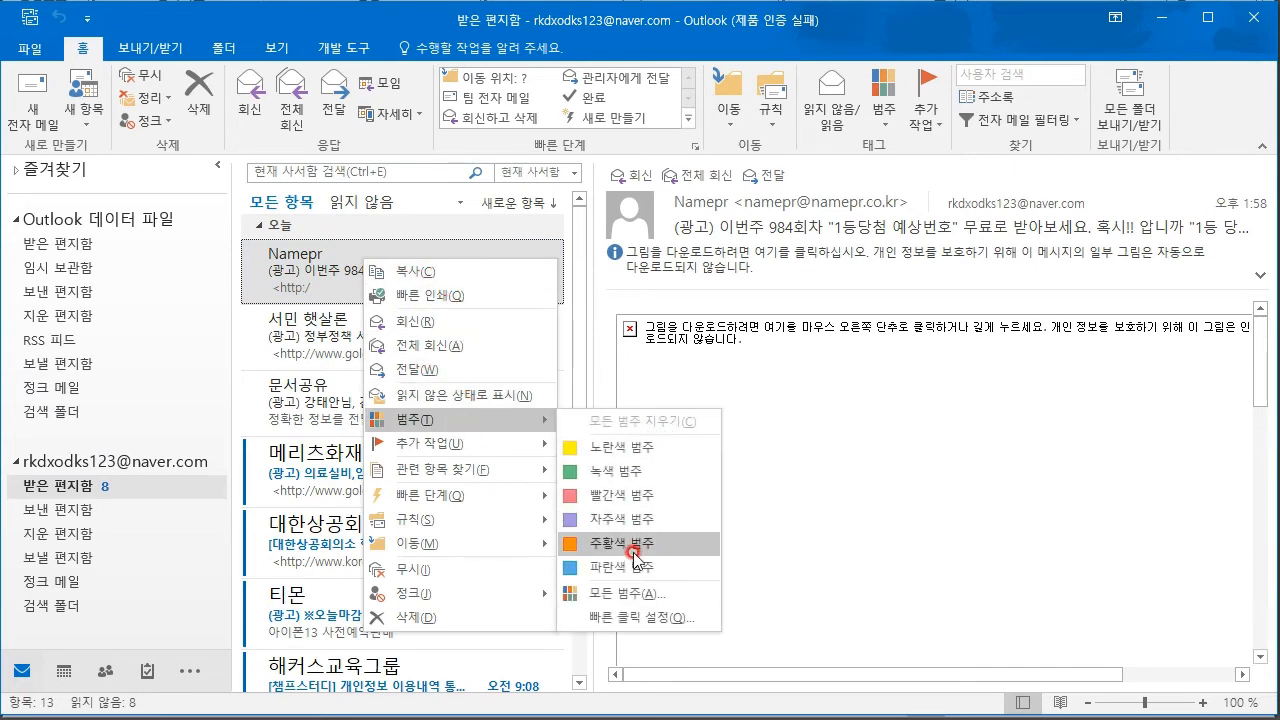
pyautogui.moveTo(500, 440)
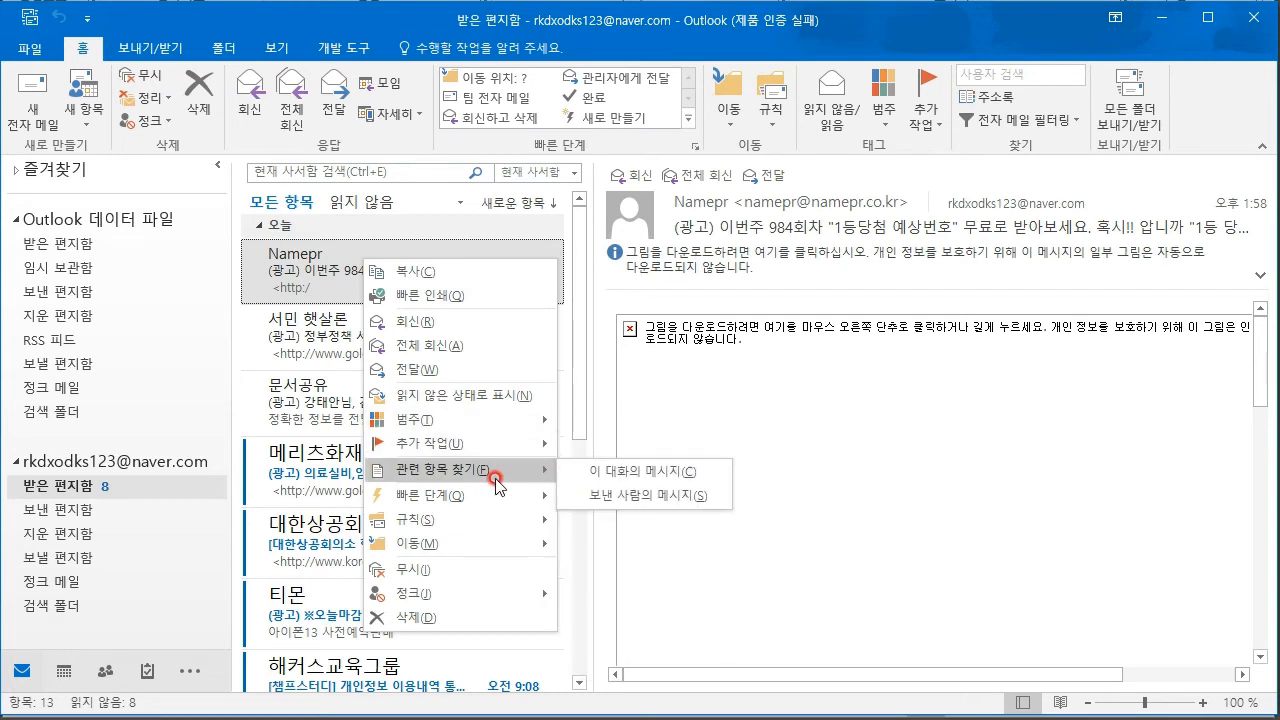
pyautogui.moveTo(506, 495)
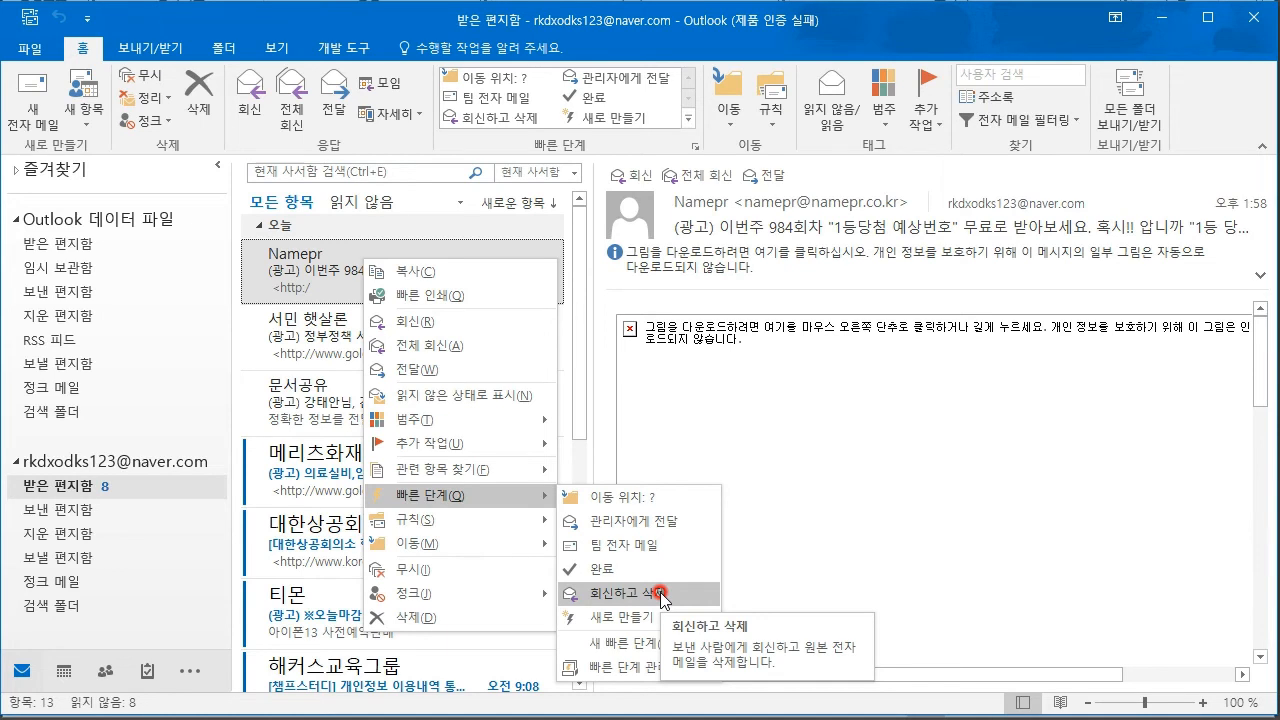
pyautogui.moveTo(405, 530)
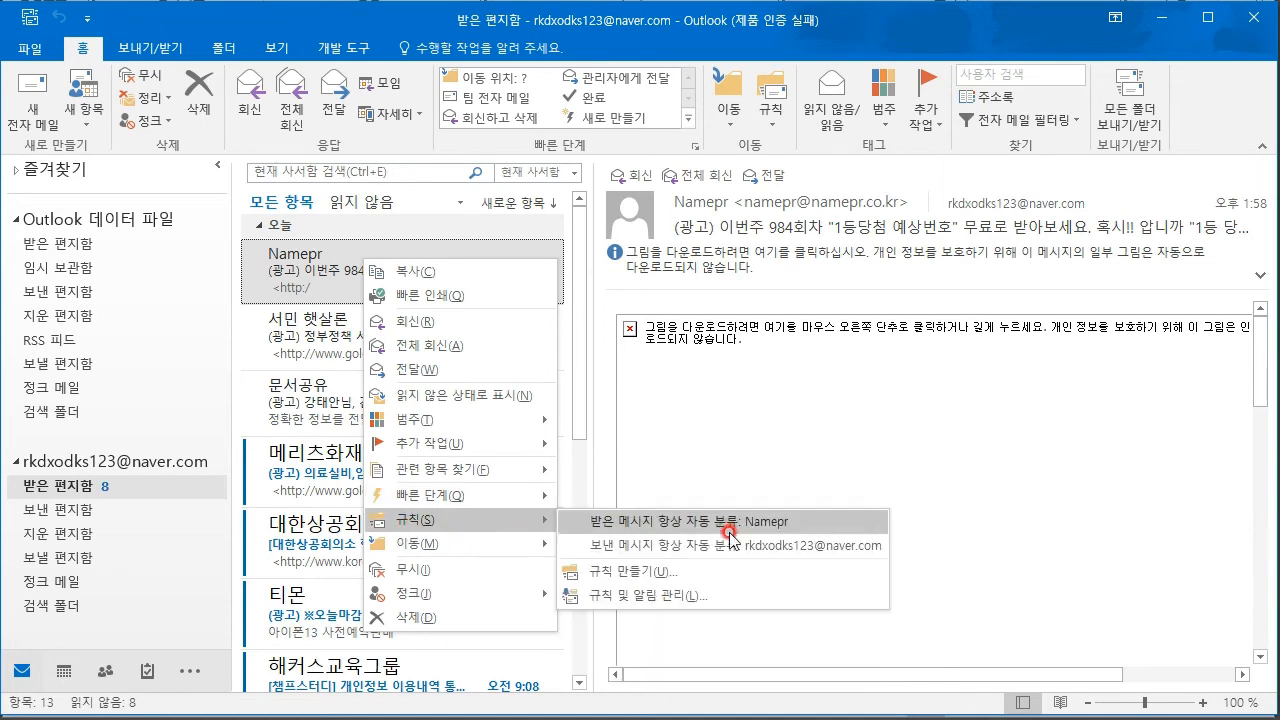
pyautogui.moveTo(448, 553)
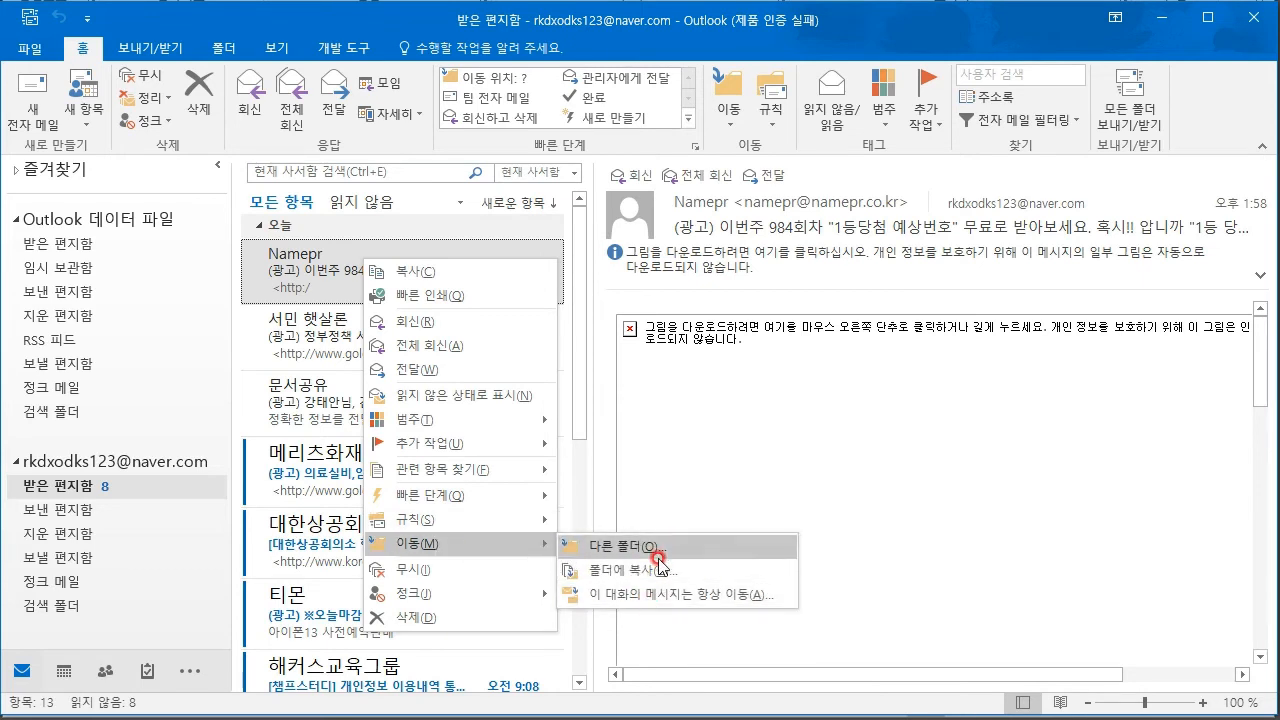
pyautogui.moveTo(476, 592)
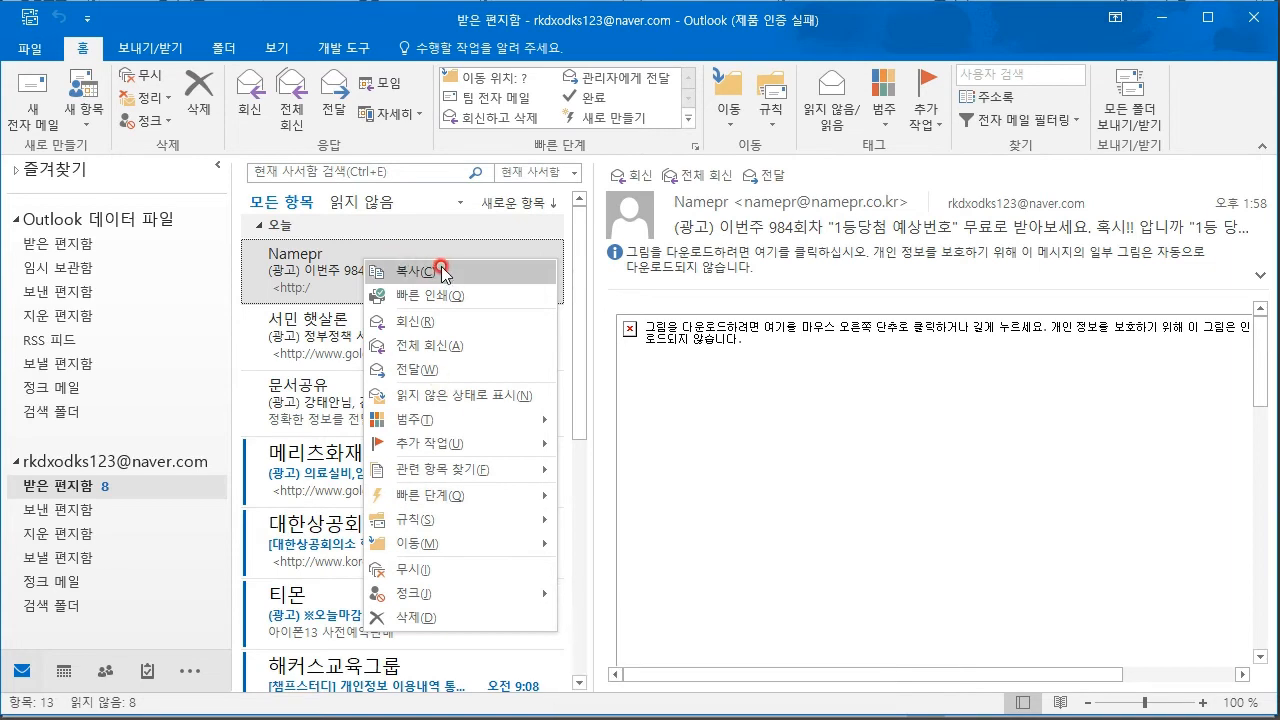
pyautogui.click(325, 290)
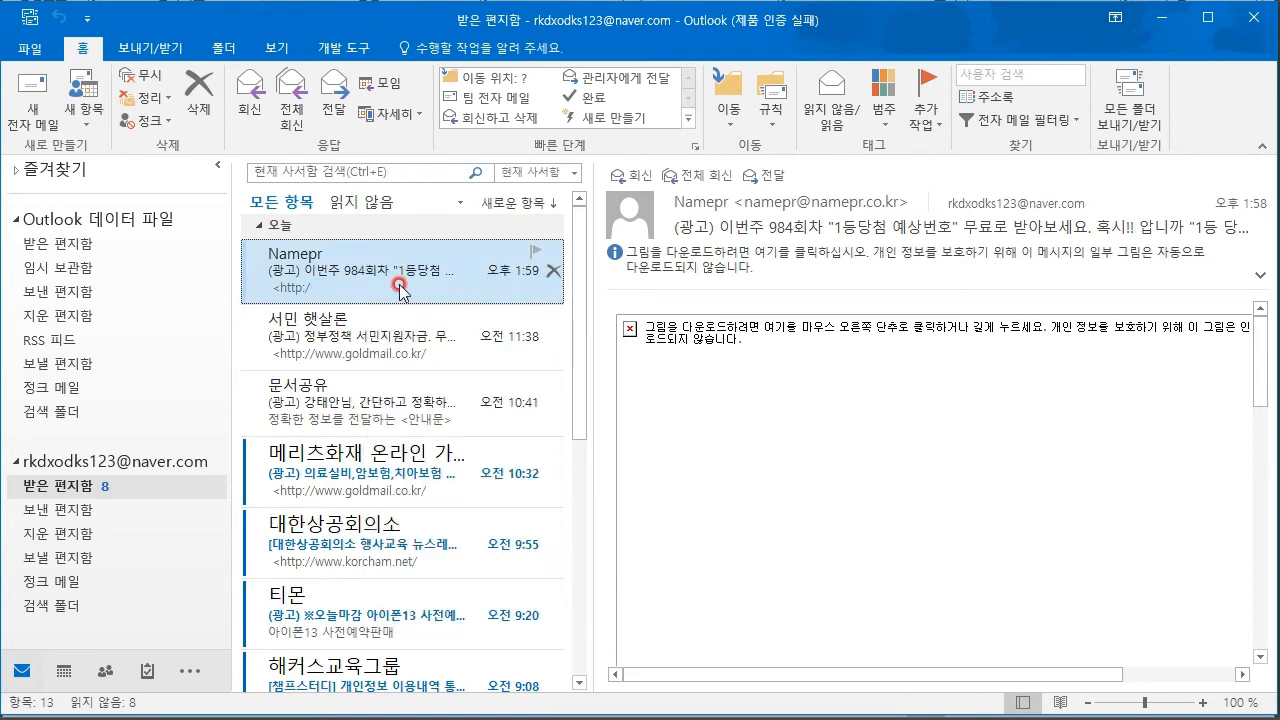
pyautogui.rightClick(340, 280)
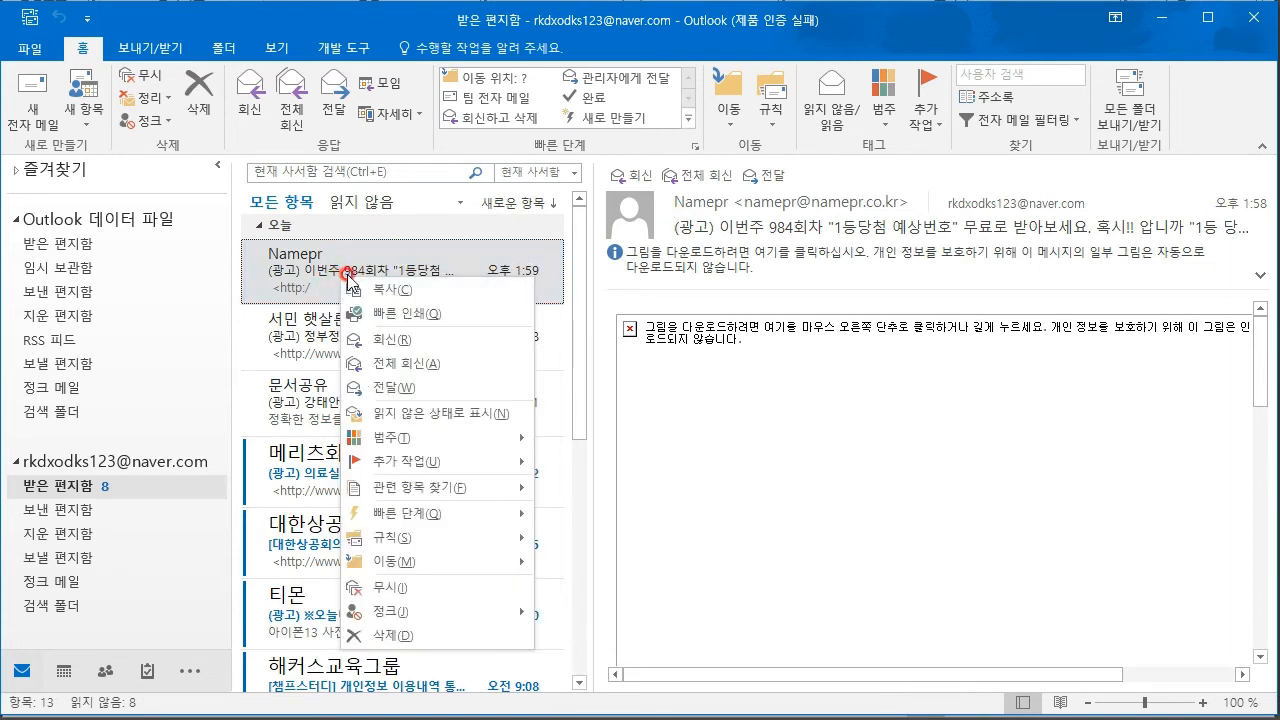
pyautogui.click(434, 290)
pyautogui.moveTo(434, 296); pyautogui.dragTo(93, 240)
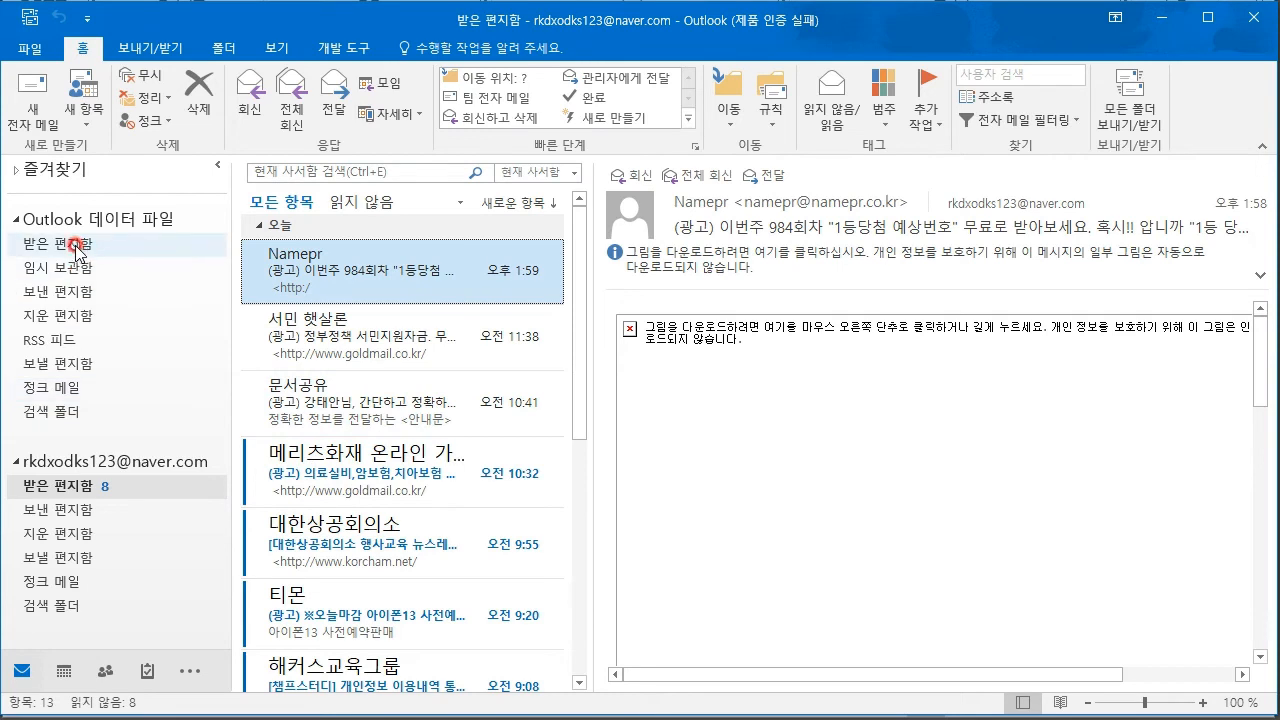
# - Check the data file's empty 받은 편지함 and 임시 보관함 folders and their view options
pyautogui.click(60, 248)
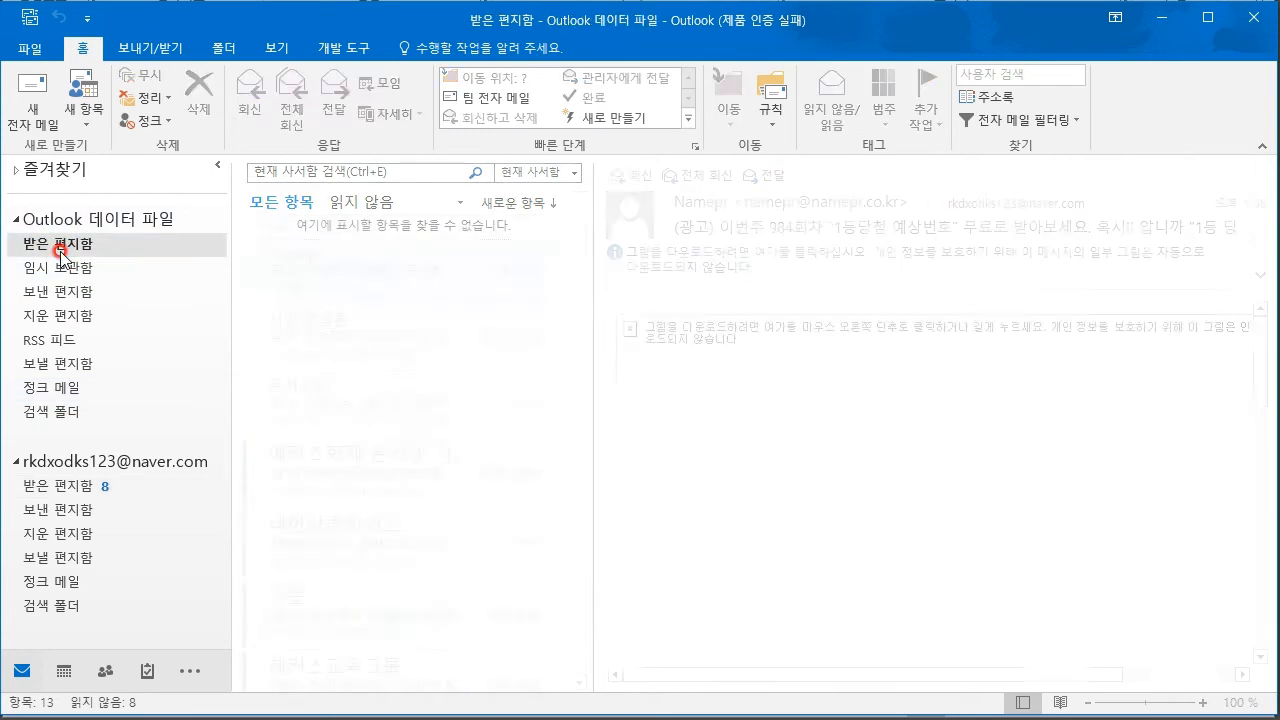
pyautogui.rightClick(341, 284)
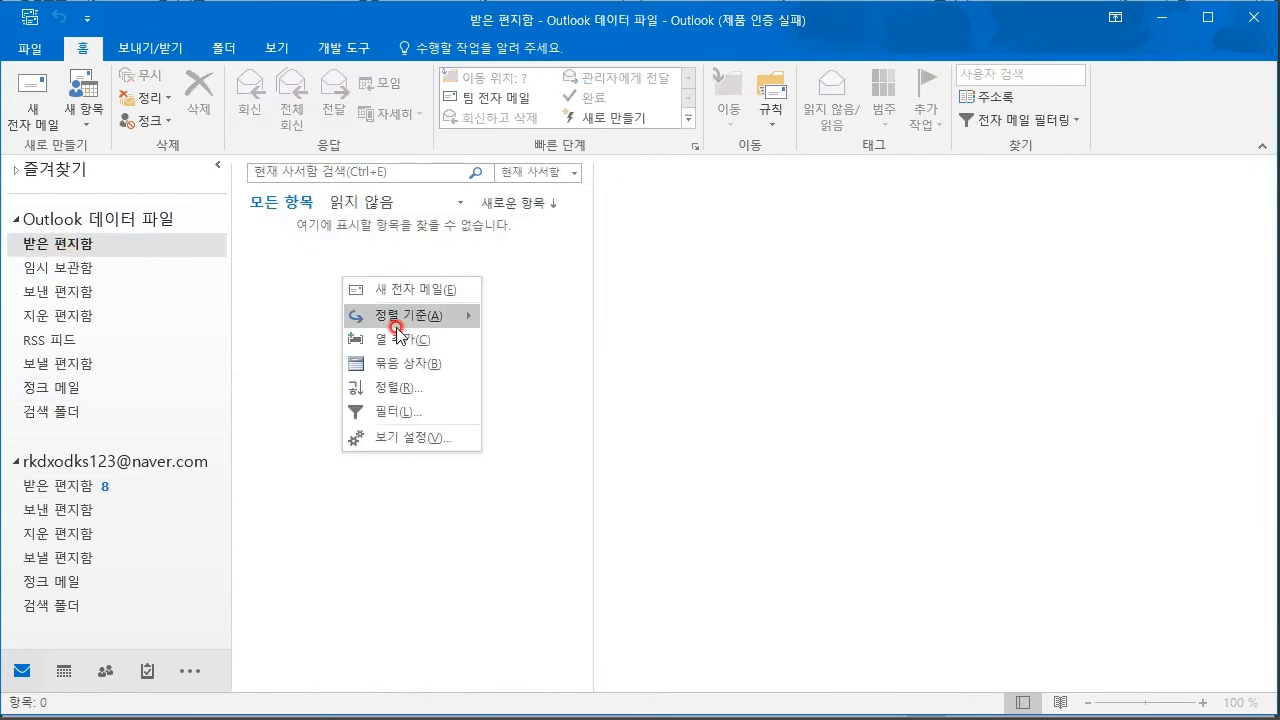
pyautogui.moveTo(403, 325)
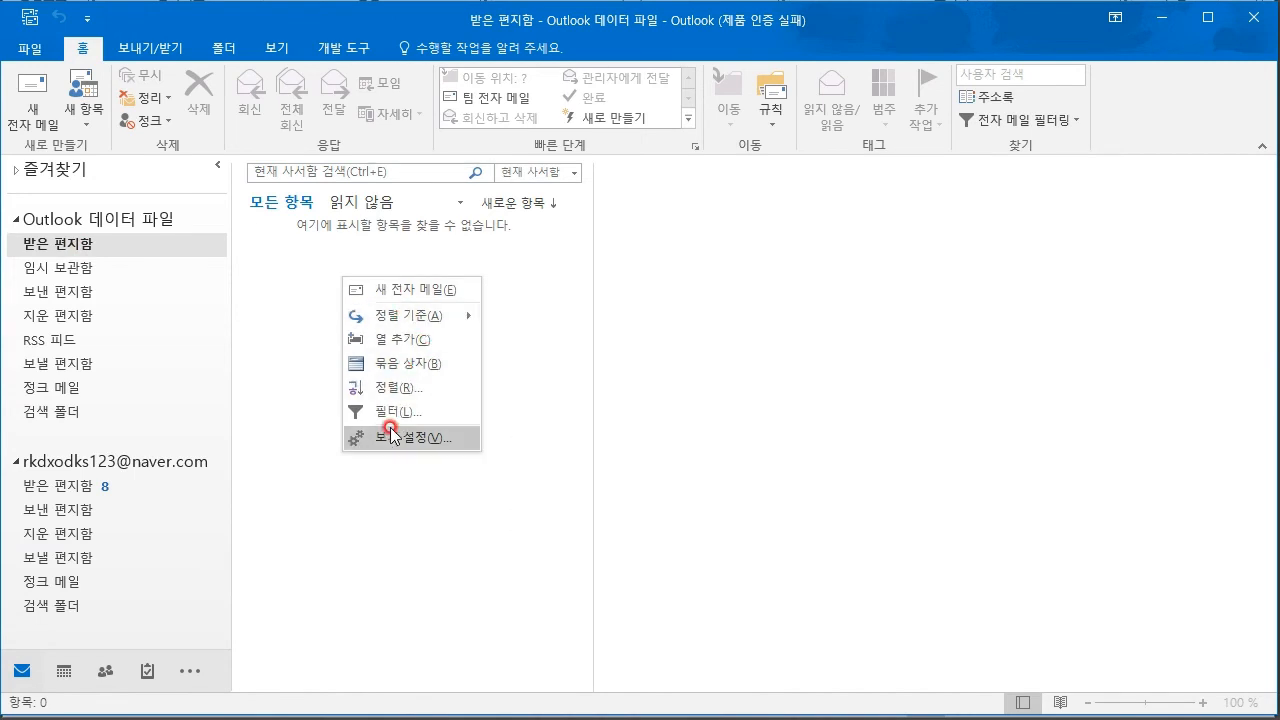
pyautogui.click(297, 277)
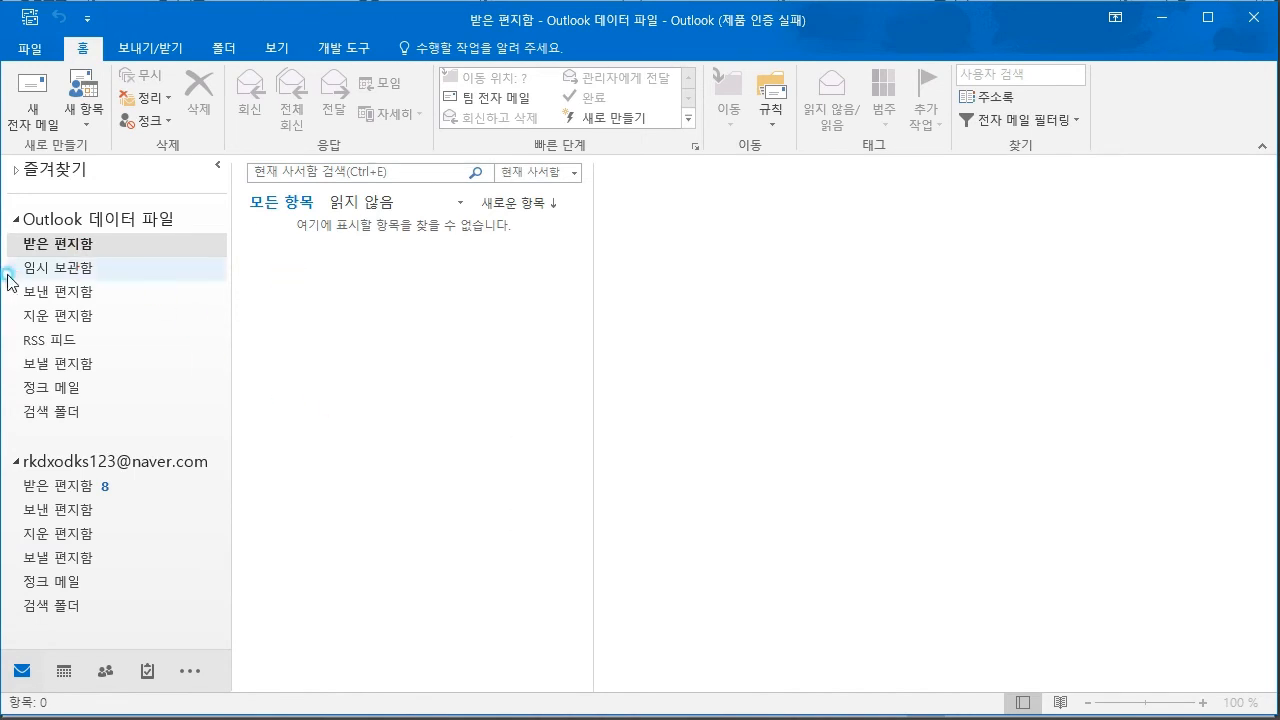
pyautogui.click(63, 270)
pyautogui.rightClick(408, 274)
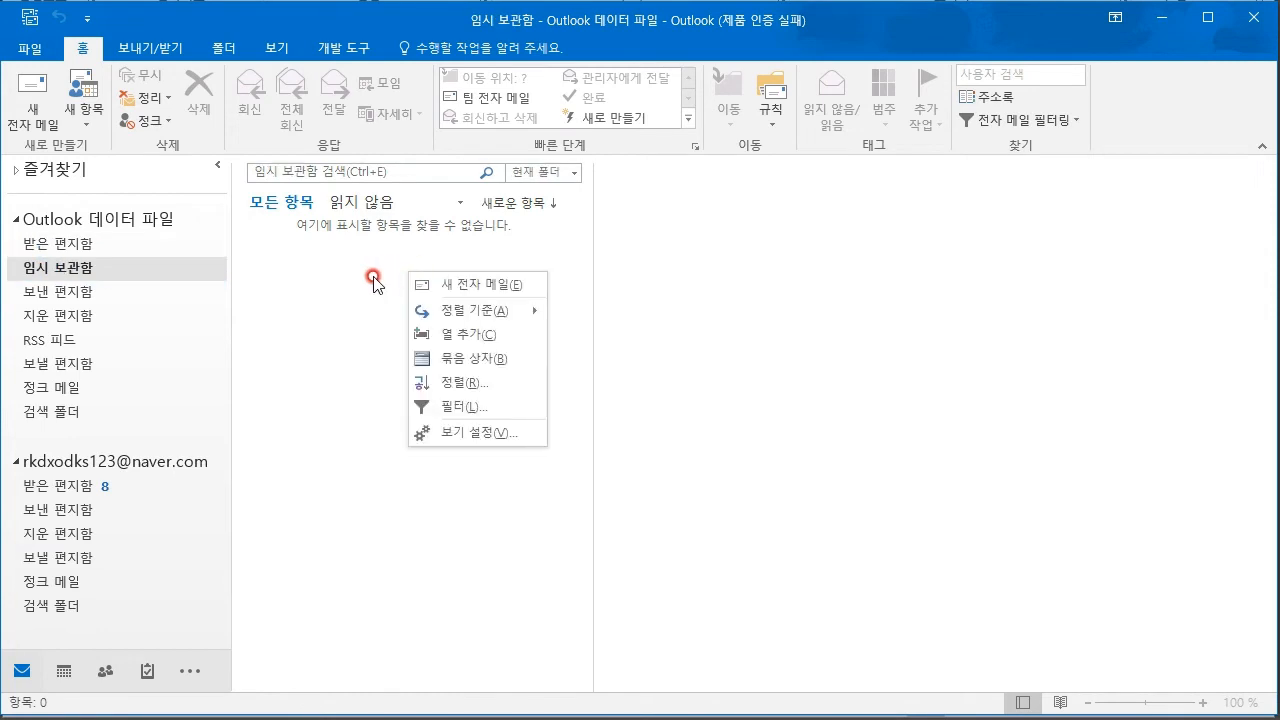
pyautogui.click(372, 277)
# - Return to the naver inbox, view the Namepr message's actions, then bring up the Notepad notes
pyautogui.click(67, 487)
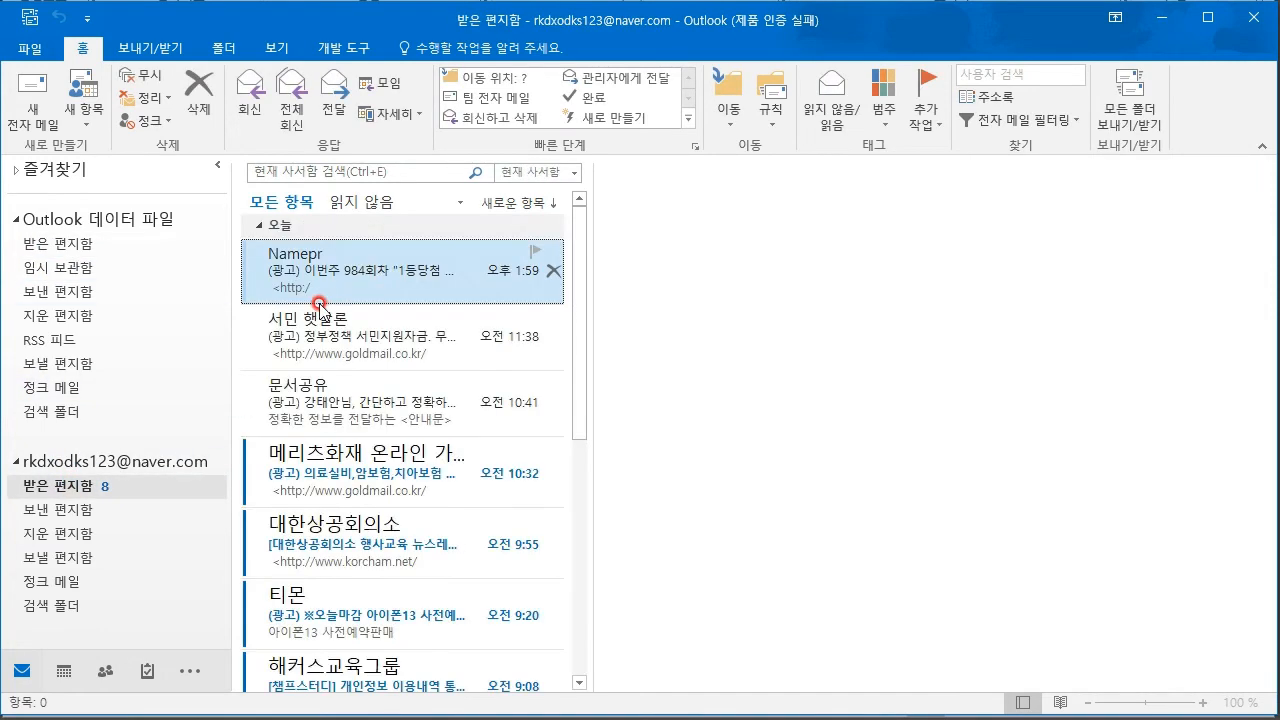
pyautogui.rightClick(388, 271)
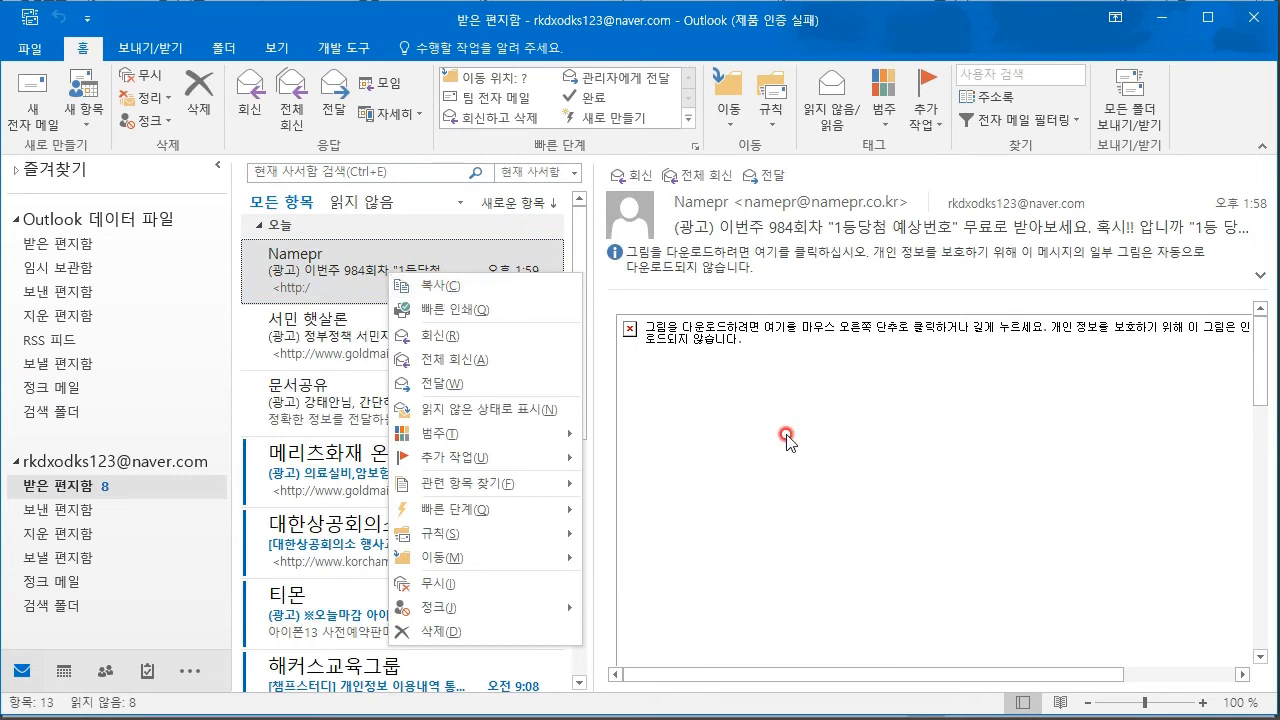
pyautogui.click(643, 446)
pyautogui.hotkey('alt', 'Tab')
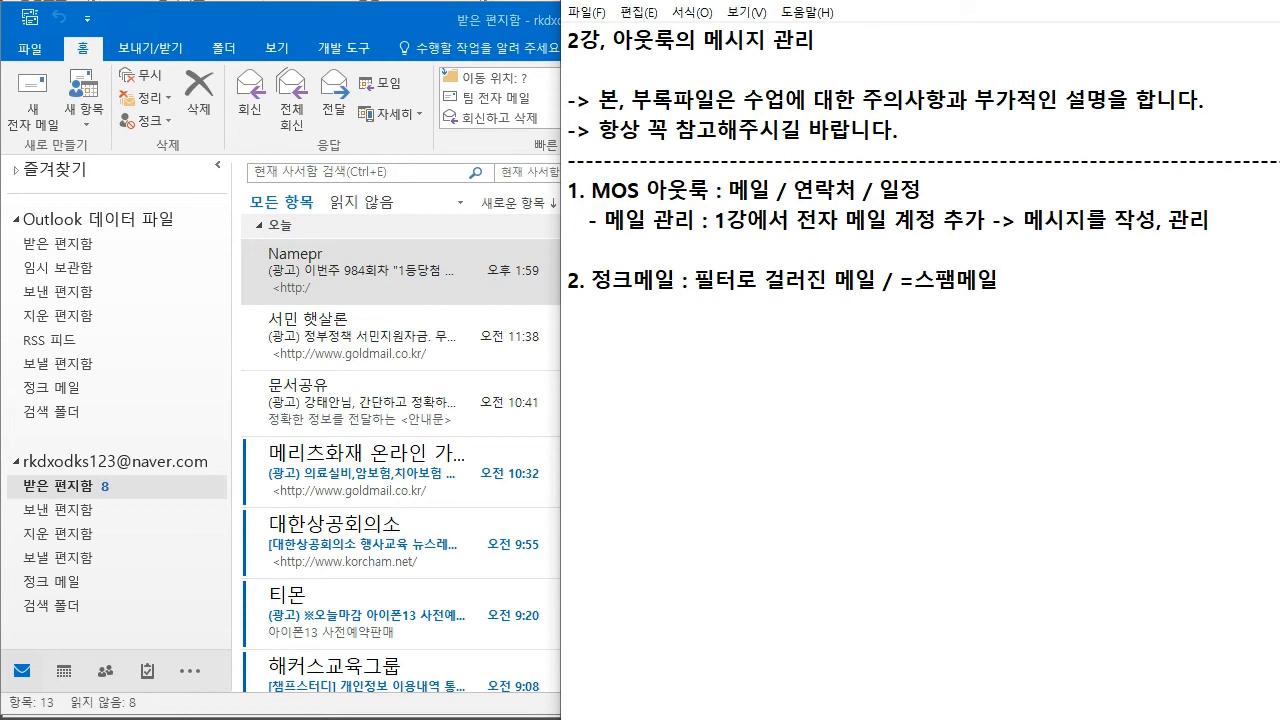
# - Switch back to Outlook and select the Namepr message in the naver inbox
pyautogui.hotkey('alt', 'Tab')
pyautogui.click(375, 291)
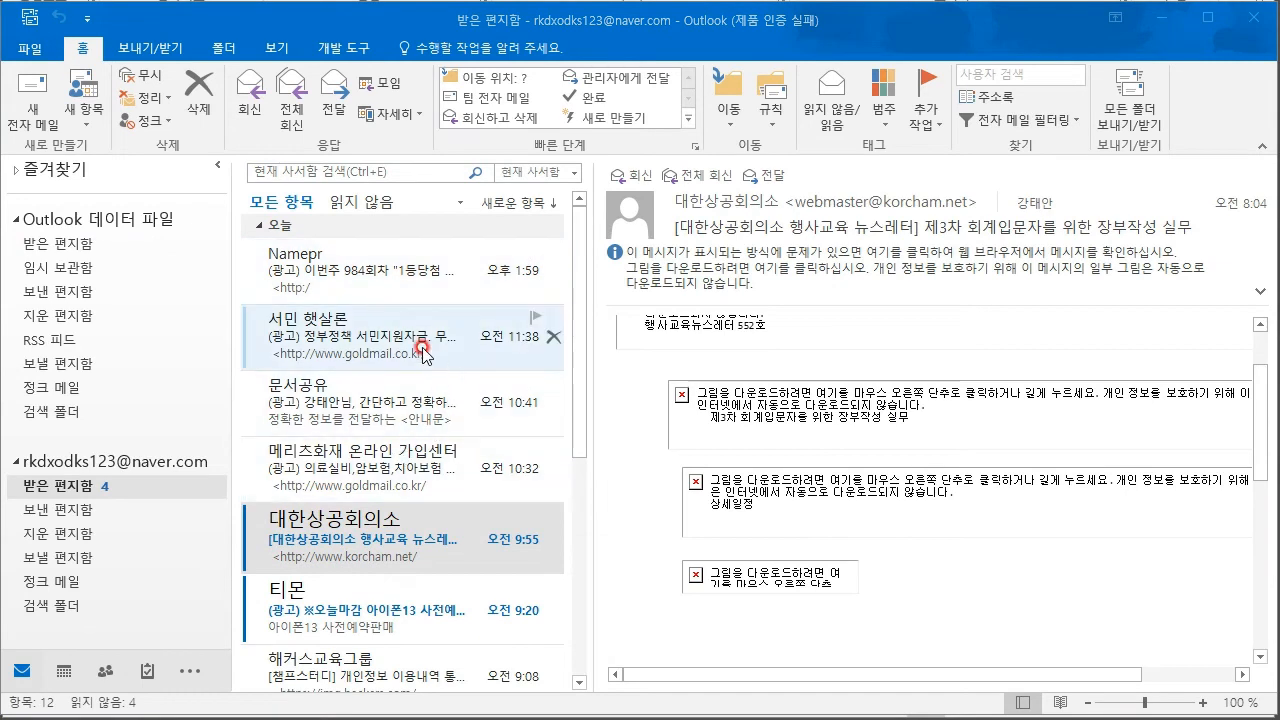
# - Add note 3, '메일 작성', to the lecture notes and return to the Outlook inbox
pyautogui.rightClick(440, 520)
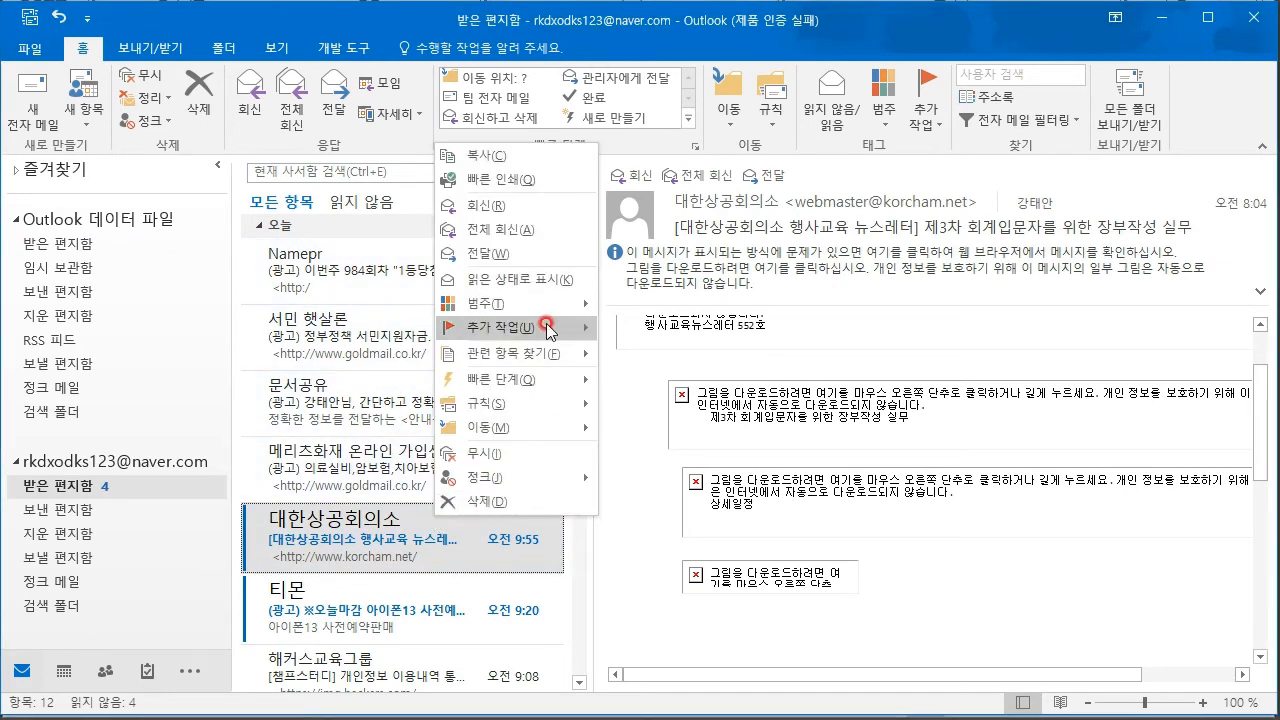
pyautogui.click(350, 20)
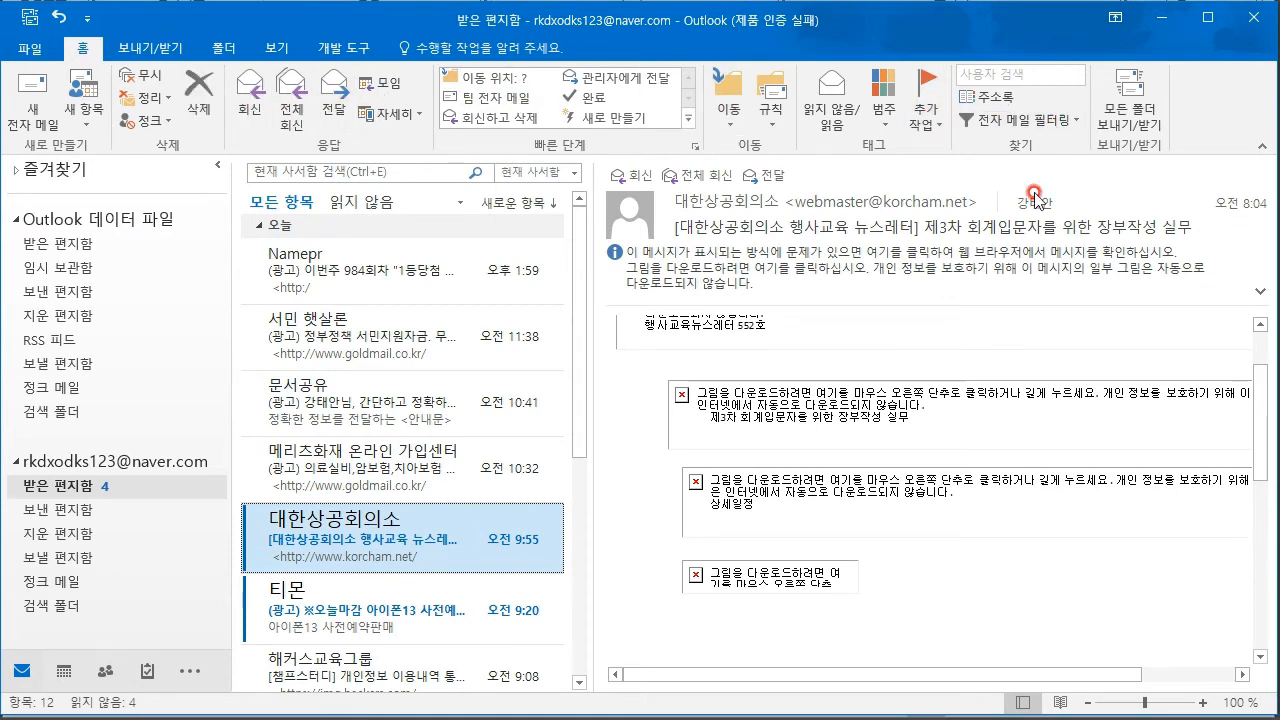
pyautogui.hotkey('alt', 'Tab')
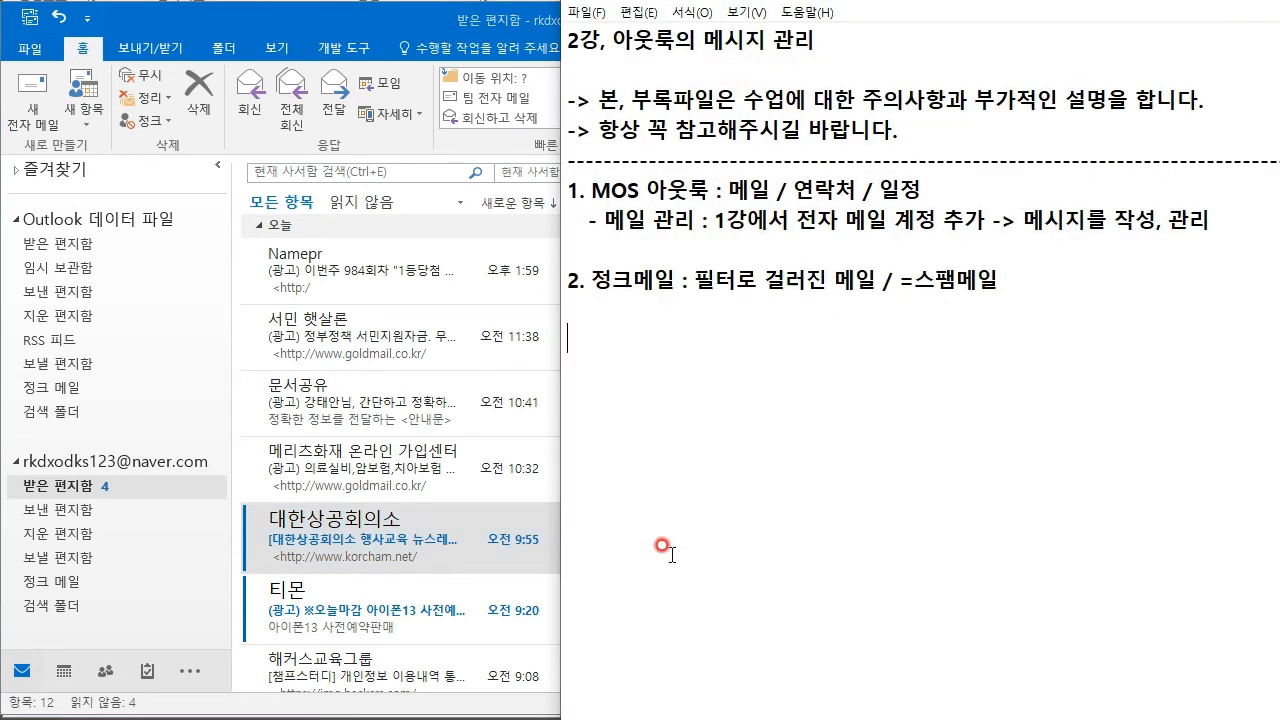
pyautogui.write('3. 메일 작성')
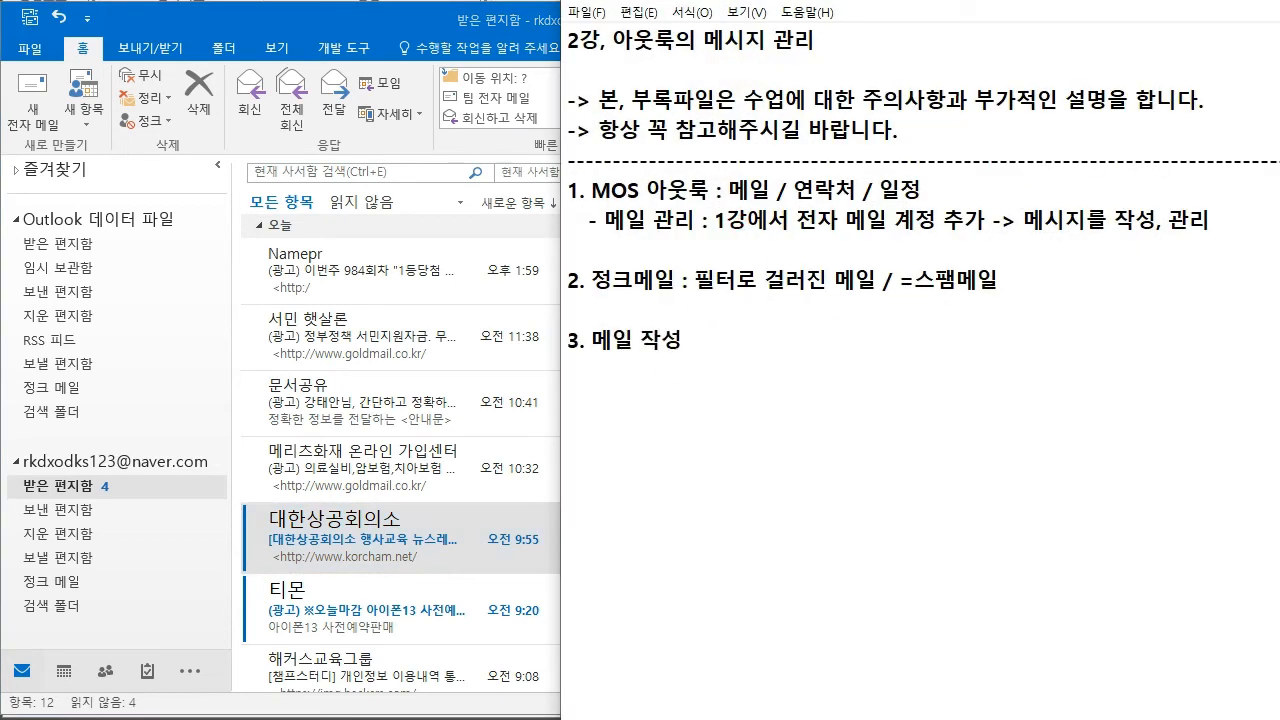
pyautogui.hotkey('alt', 'Tab')
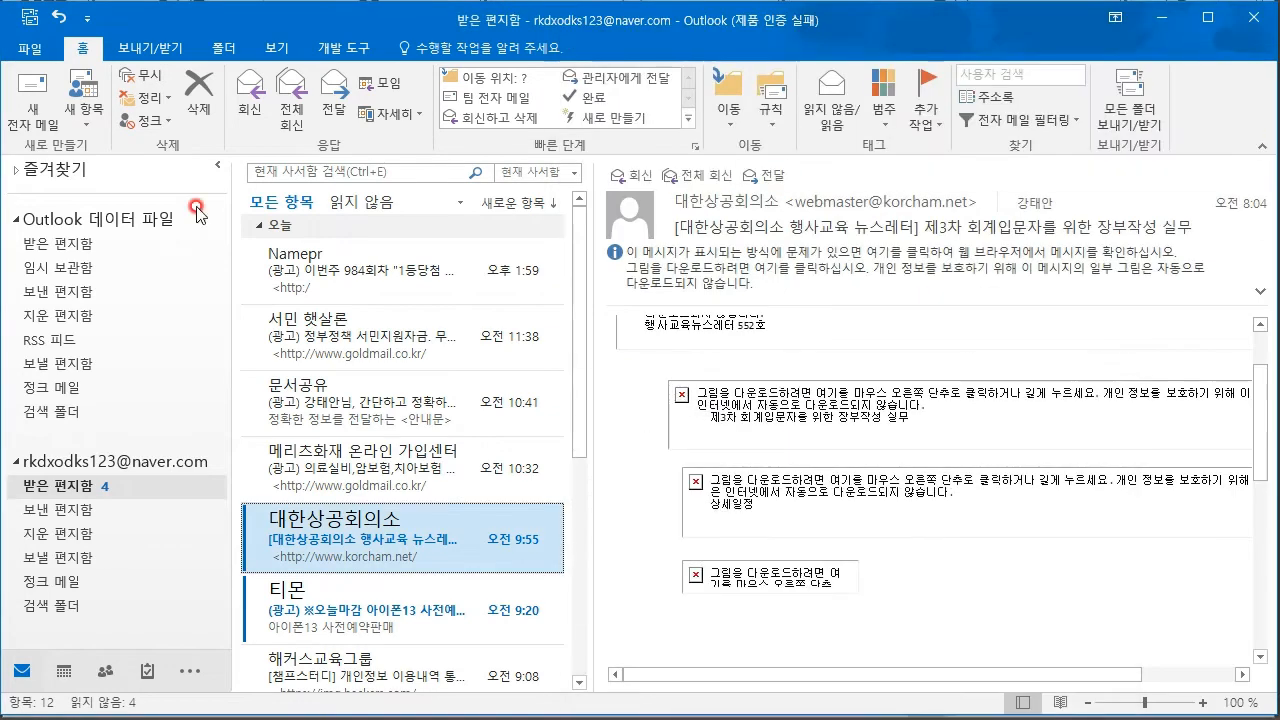
# - Open a blank '제목 없음' message, look at the To and Cc address books, then ready the To field
pyautogui.click(47, 103)
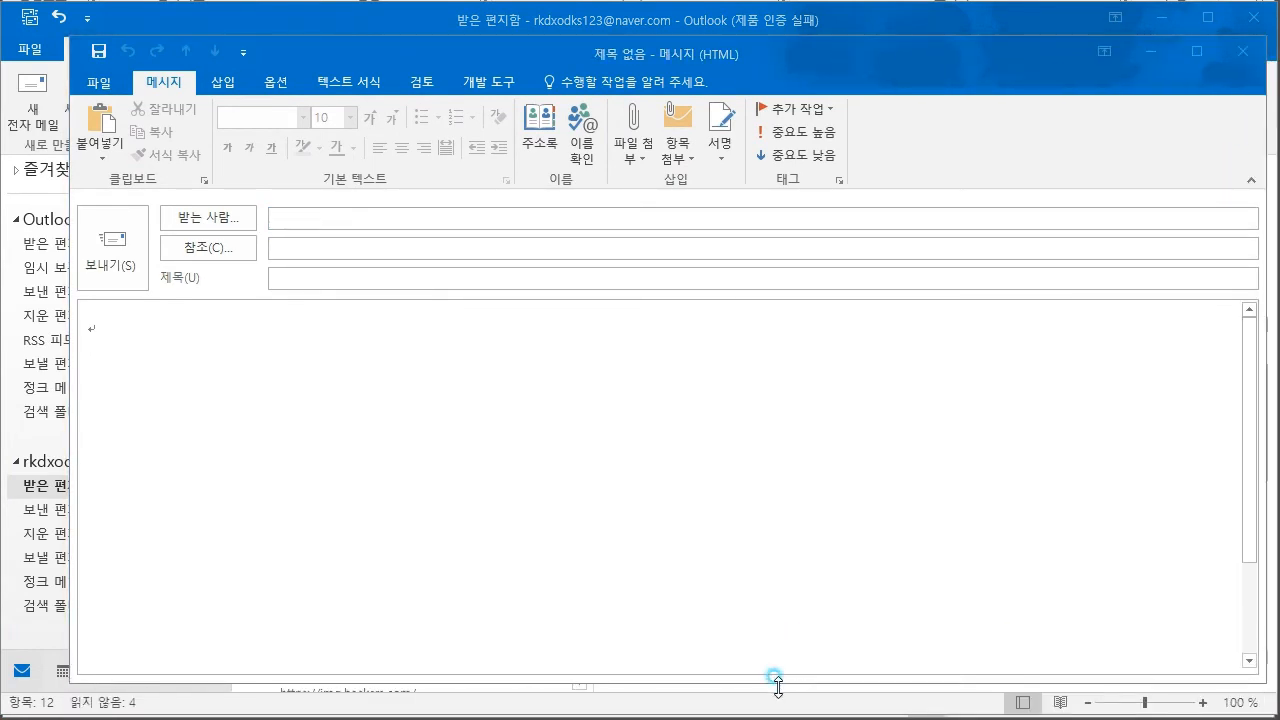
pyautogui.click(457, 472)
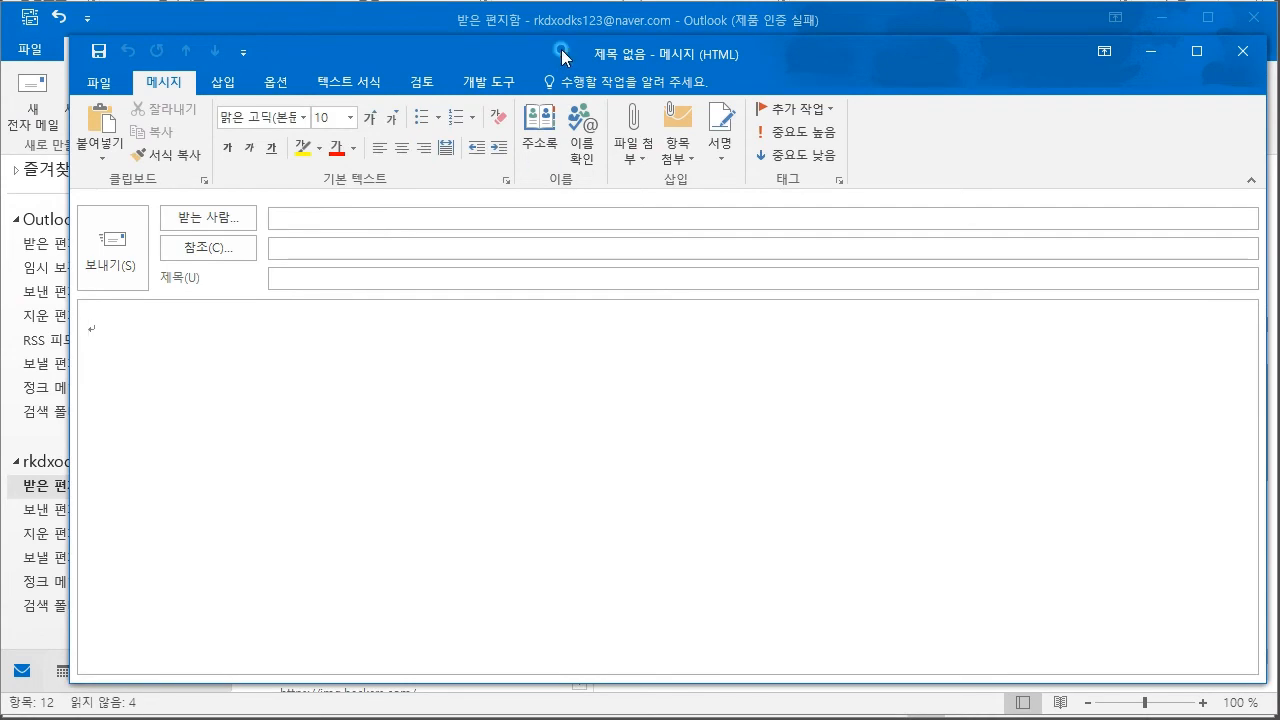
pyautogui.moveTo(560, 58); pyautogui.dragTo(529, 36)
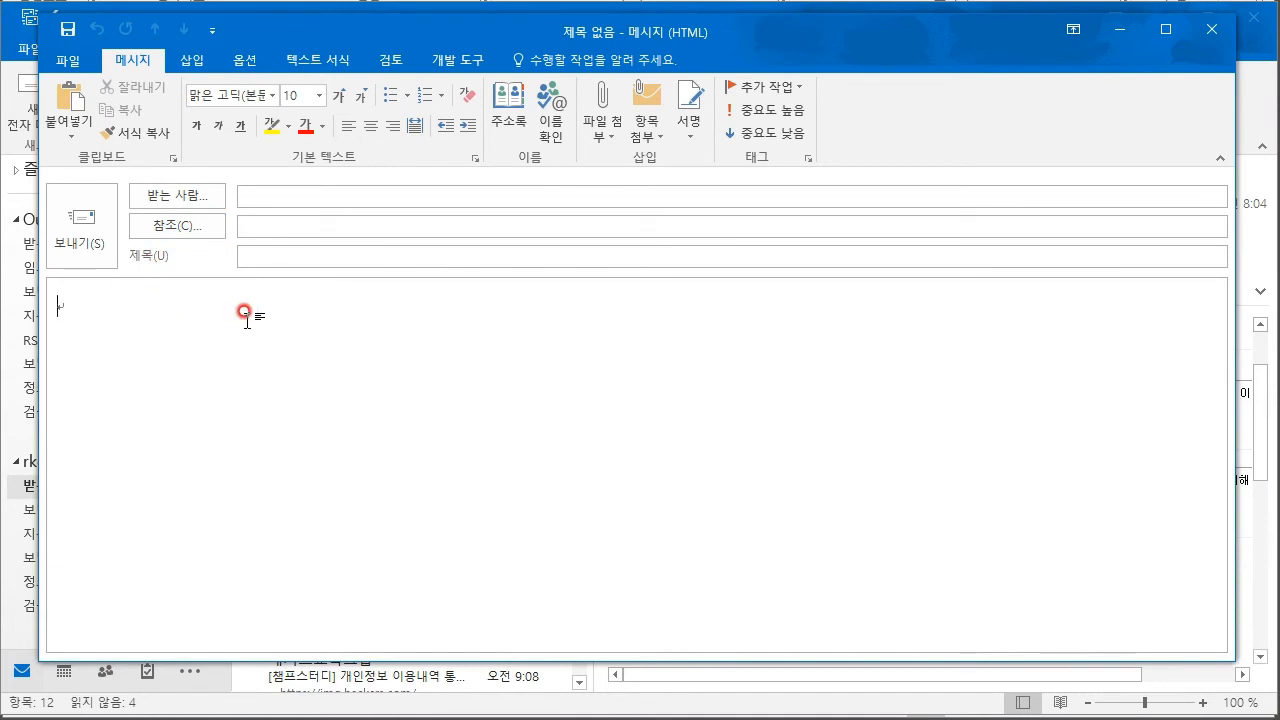
pyautogui.click(200, 196)
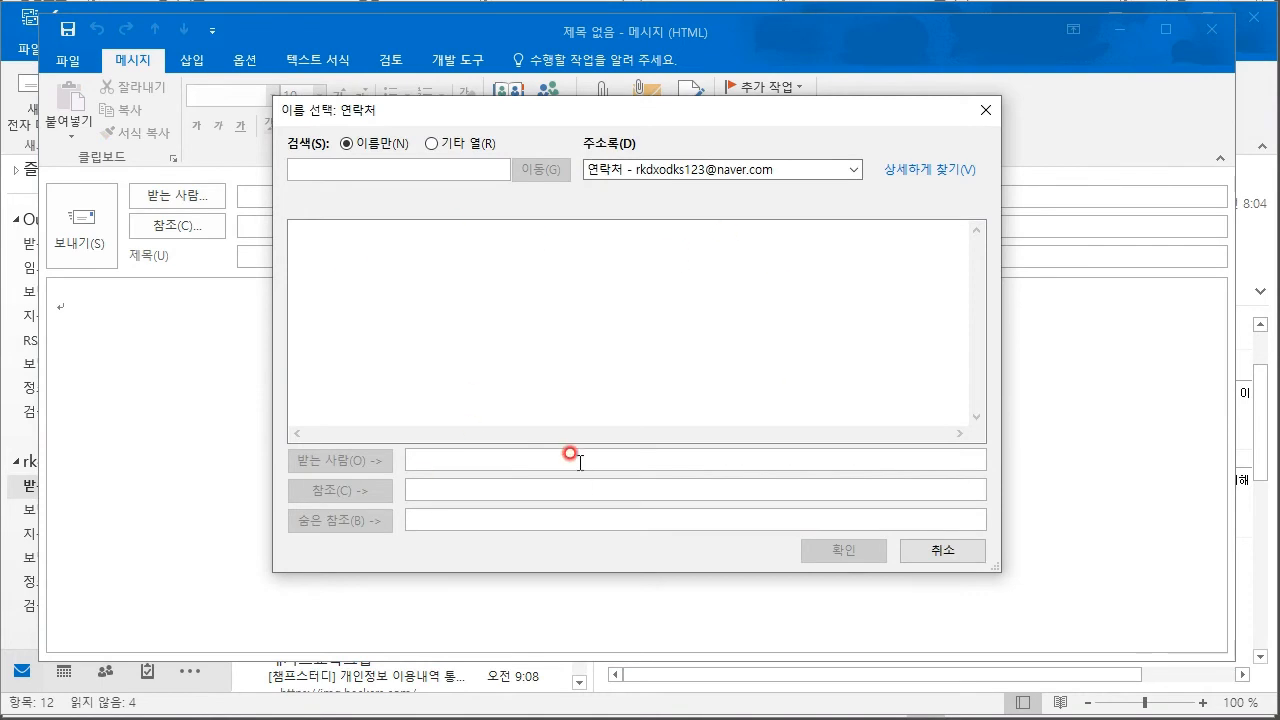
pyautogui.click(985, 110)
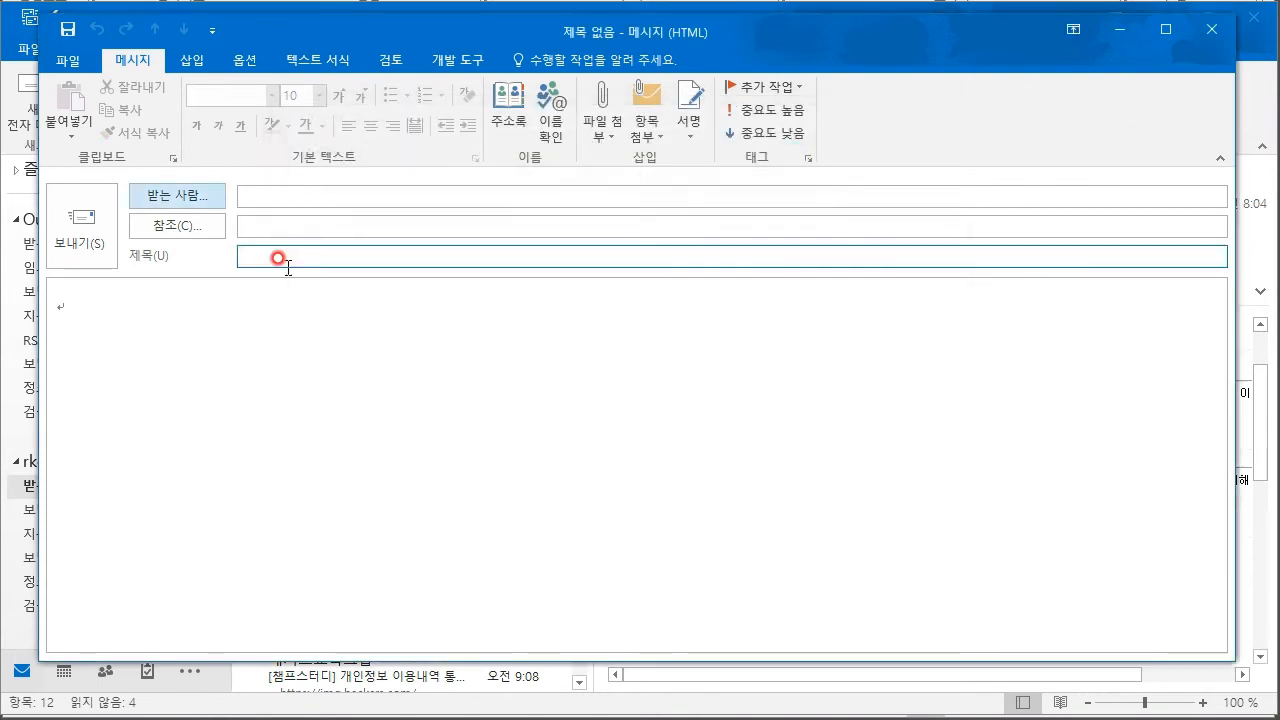
pyautogui.click(212, 232)
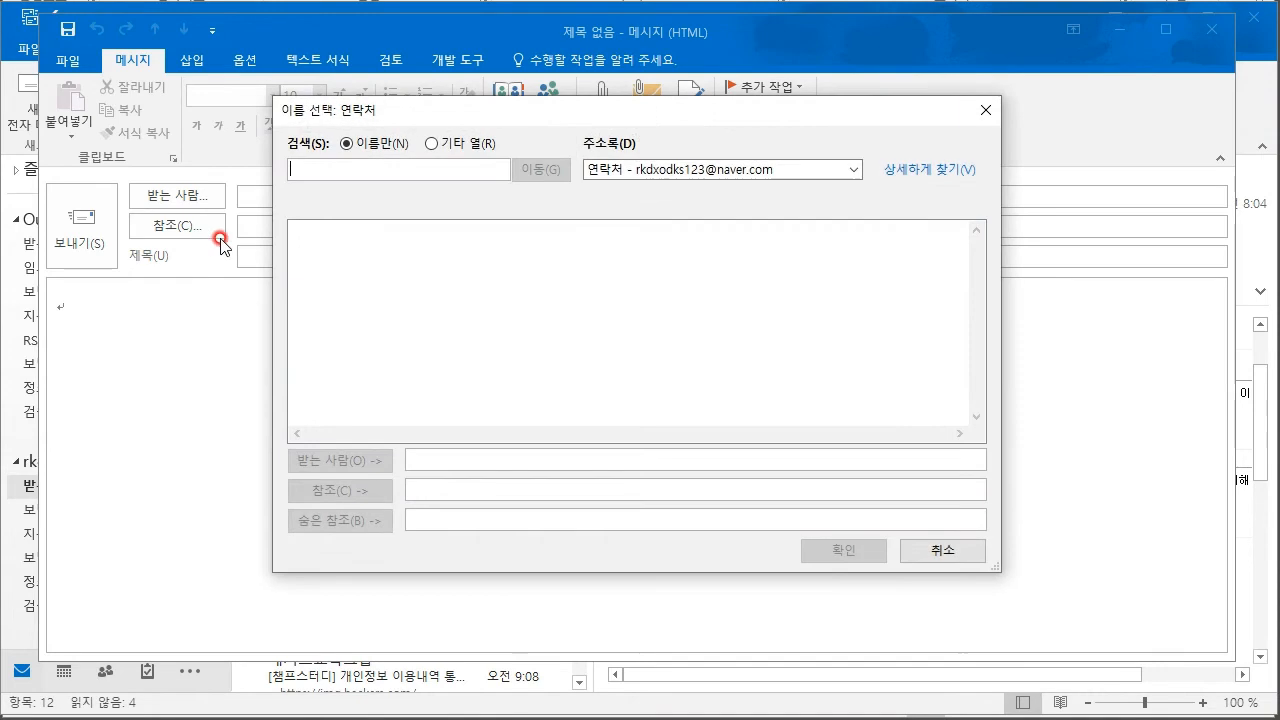
pyautogui.click(984, 108)
pyautogui.click(288, 194)
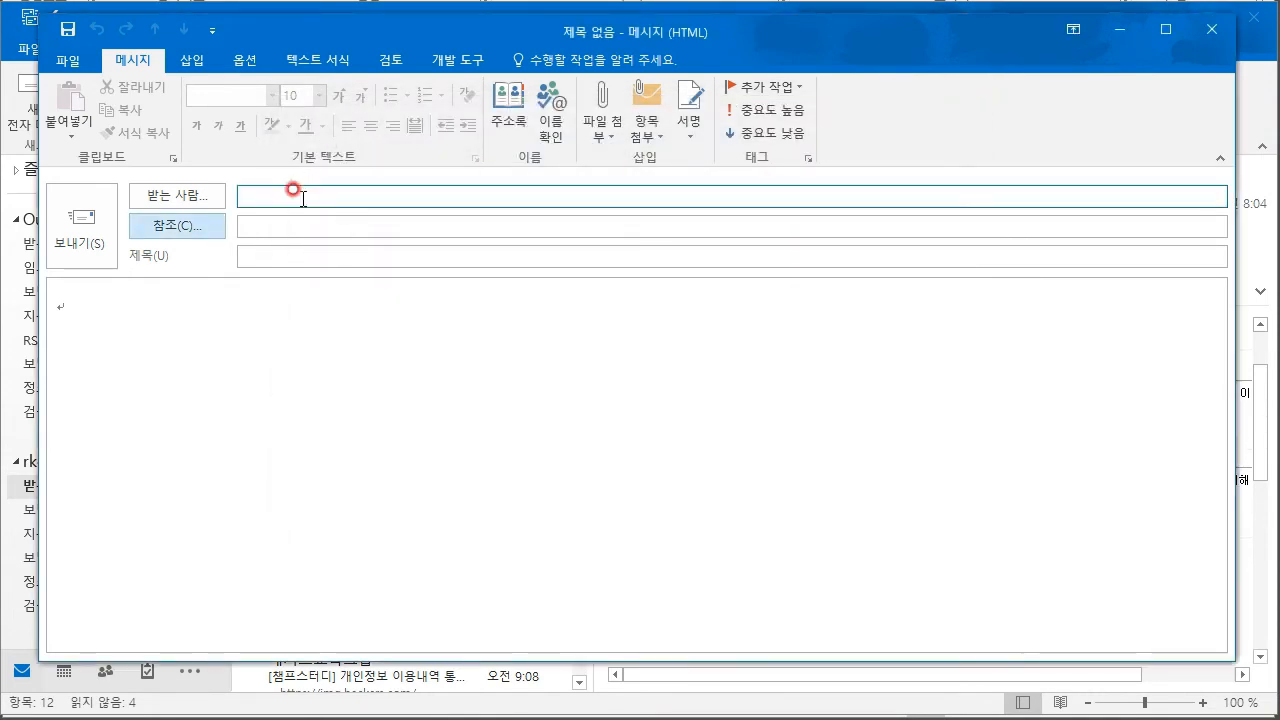
pyautogui.click(314, 194)
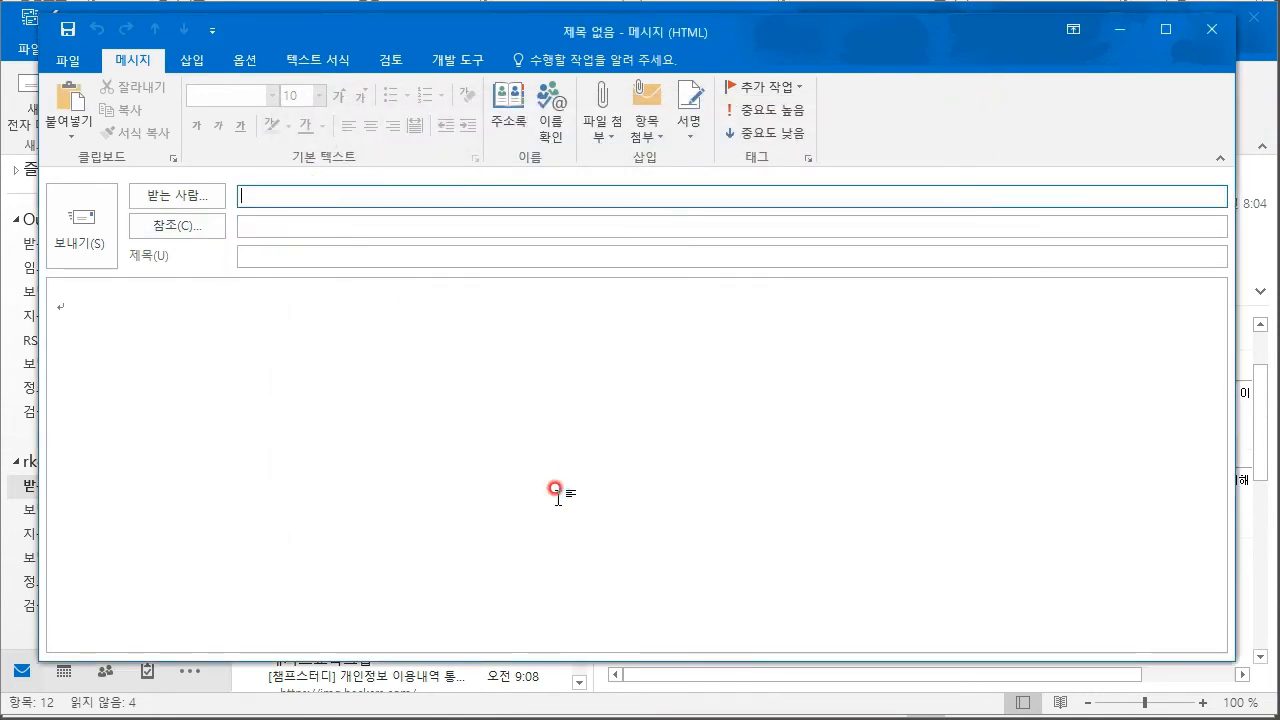
# - Address the draft to the Gmail account and enter 안녕하세요 as its subject and body
pyautogui.press('BackSpace')
pyautogui.press('BackSpace')
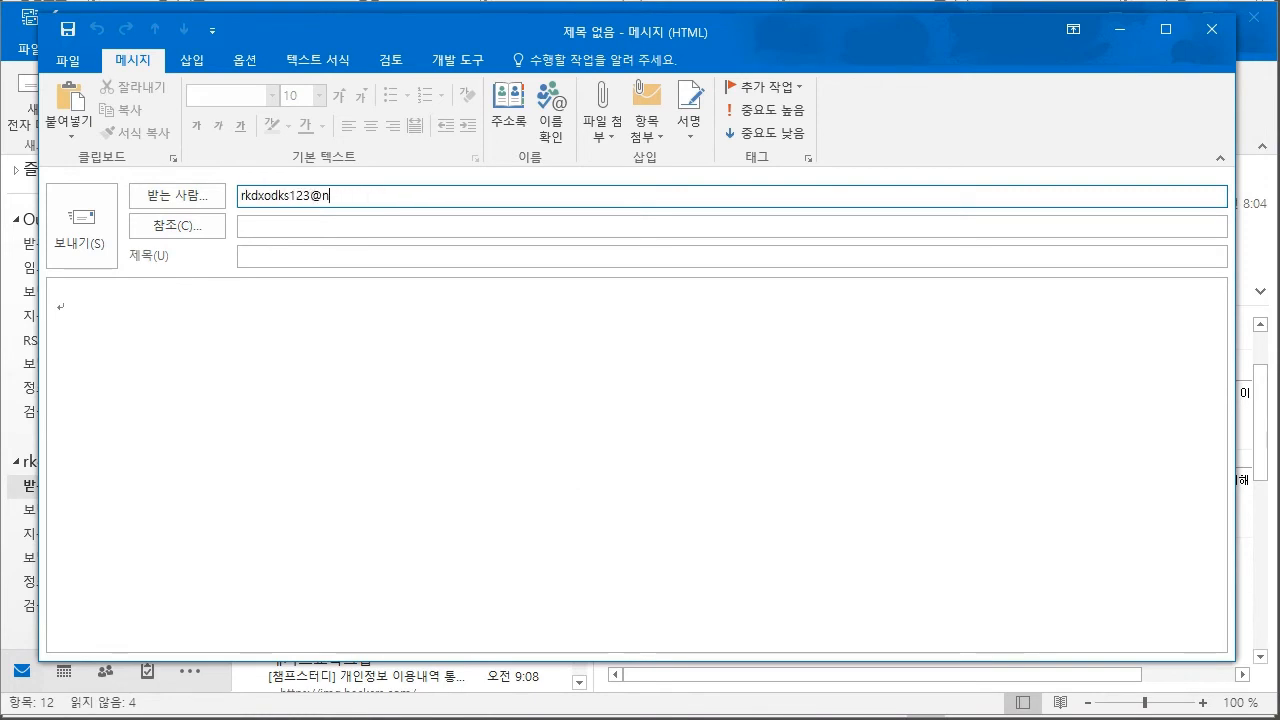
pyautogui.press('Tab')
pyautogui.press('Tab')
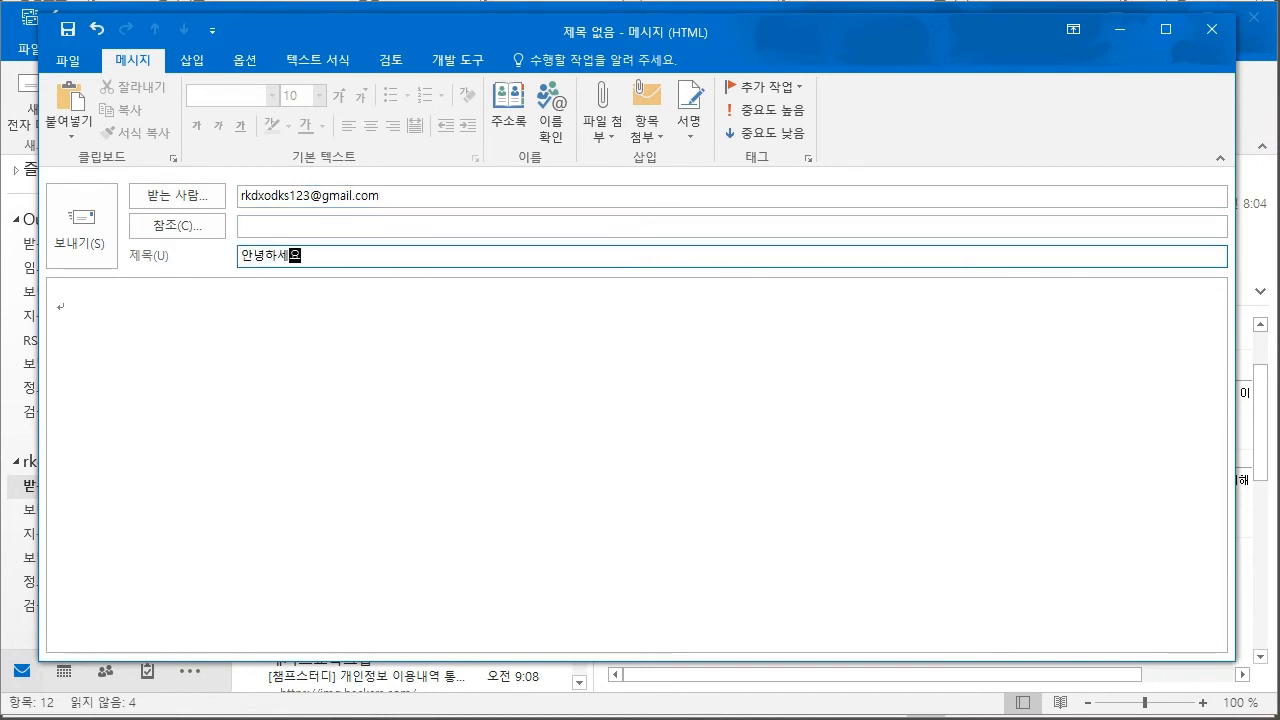
pyautogui.click(325, 473)
pyautogui.write('아')
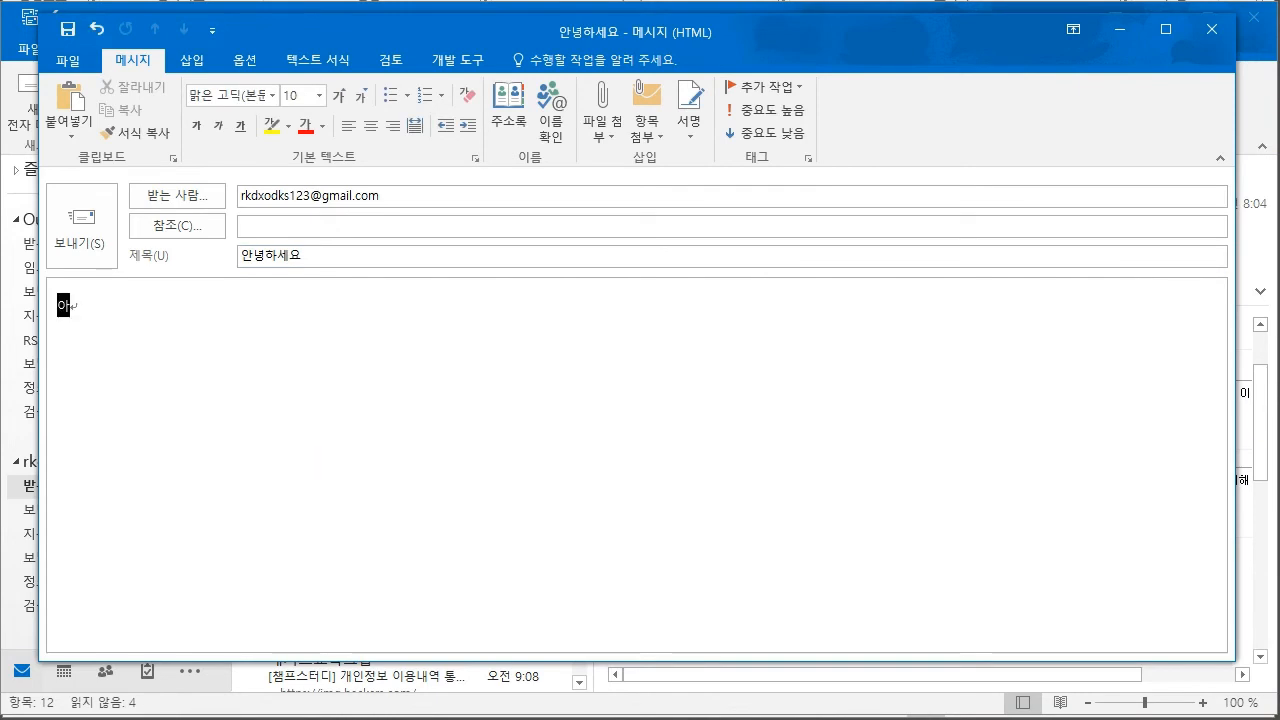
pyautogui.write('녕하세요')
pyautogui.click(434, 378)
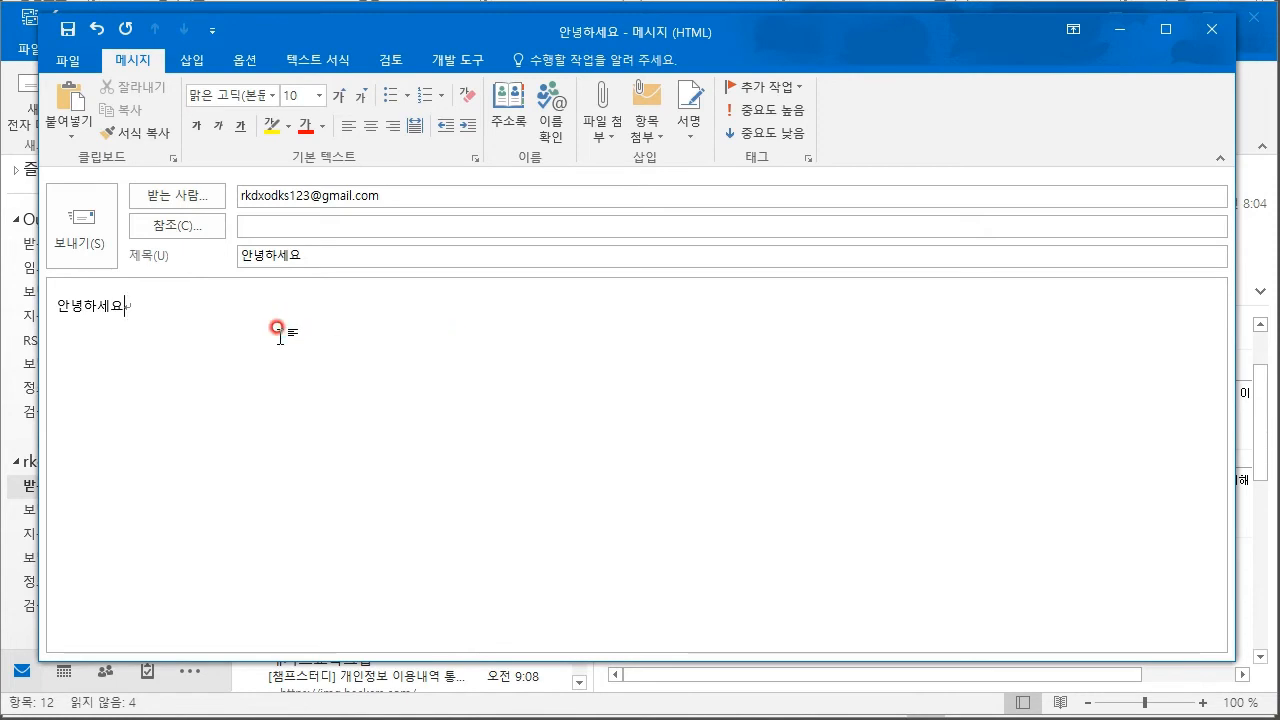
# - Make the greeting line 안녕하세요 bold, italic and underlined
pyautogui.tripleClick(251, 306)
pyautogui.click(196, 126)
pyautogui.click(218, 126)
pyautogui.click(240, 126)
pyautogui.click(261, 327)
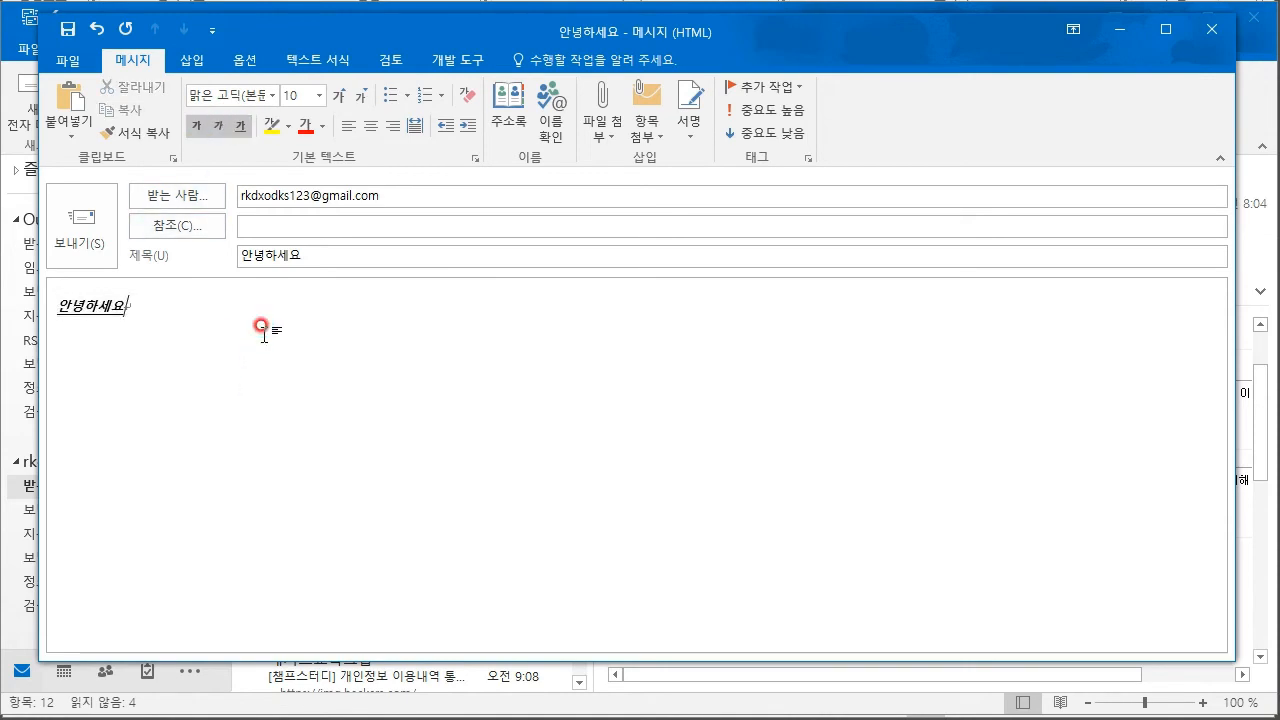
# - Highlight the greeting in yellow, align it left and decrease its indent
pyautogui.moveTo(203, 350); pyautogui.dragTo(17, 337)
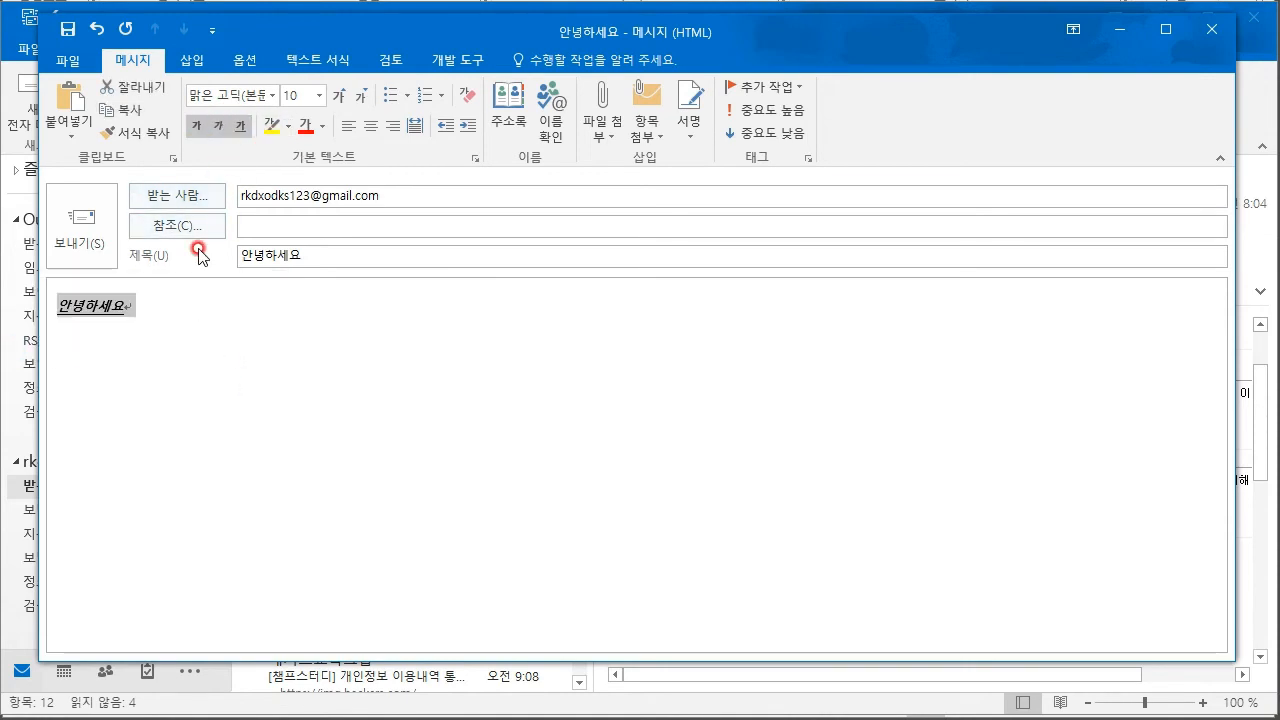
pyautogui.click(287, 126)
pyautogui.click(277, 160)
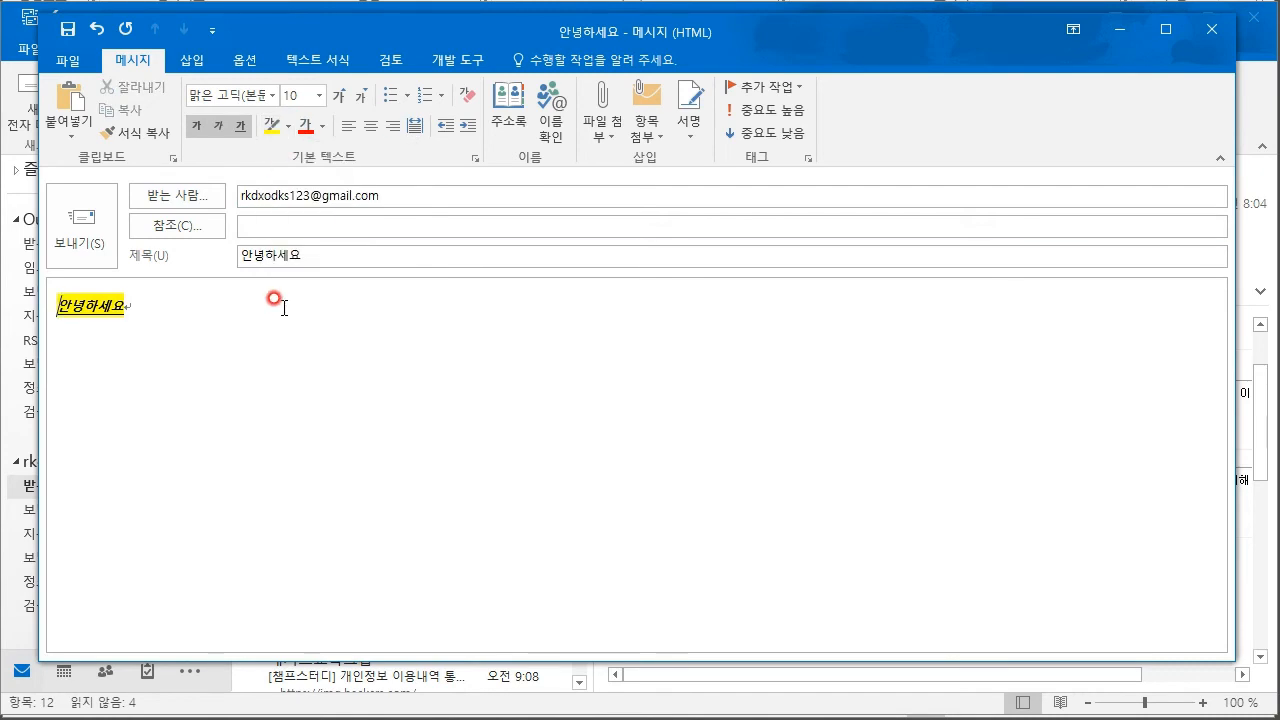
pyautogui.click(349, 128)
pyautogui.click(454, 128)
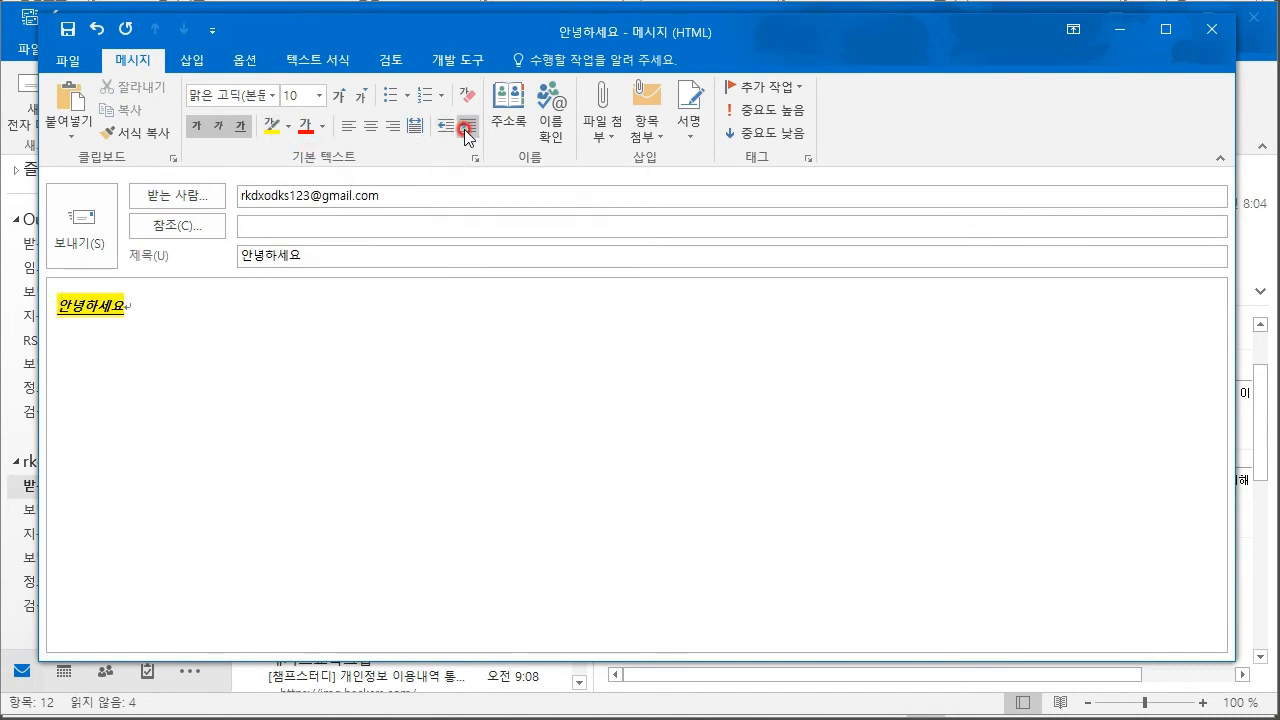
pyautogui.click(606, 136)
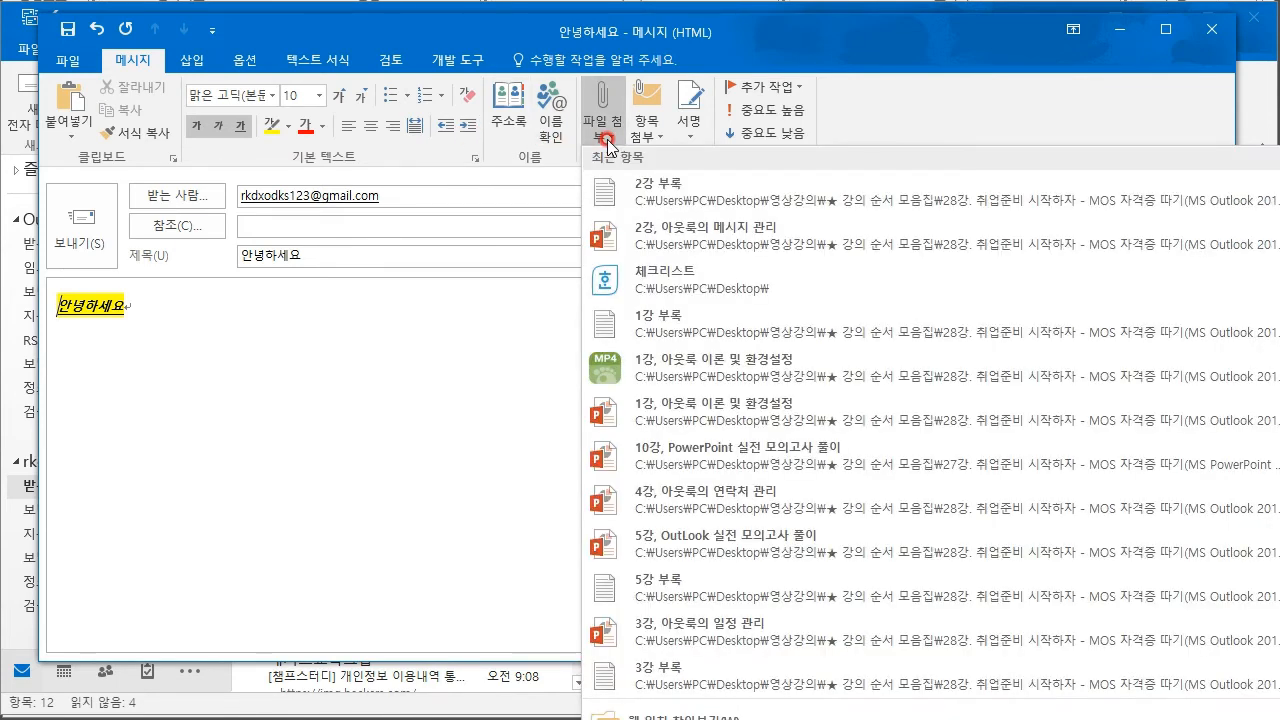
# - Attach 체크리스트.hwp from recent files, then open and cancel the Business Card dialog
pyautogui.click(663, 277)
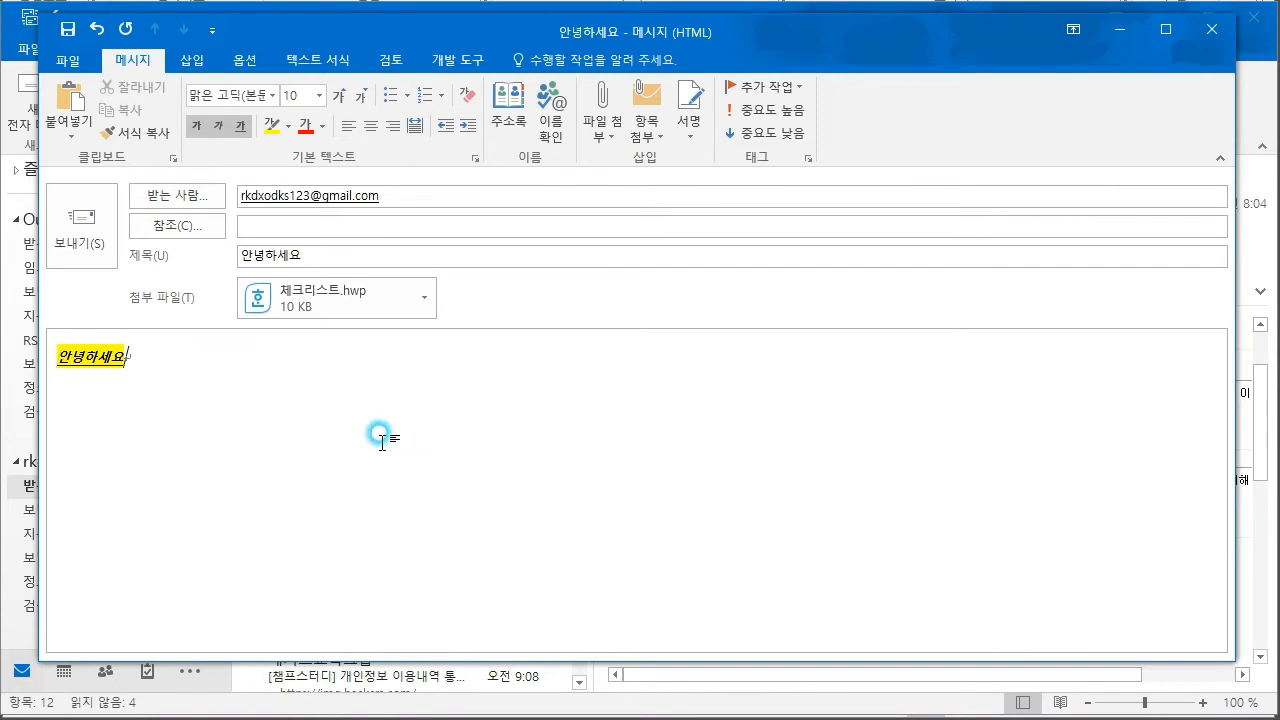
pyautogui.click(291, 403)
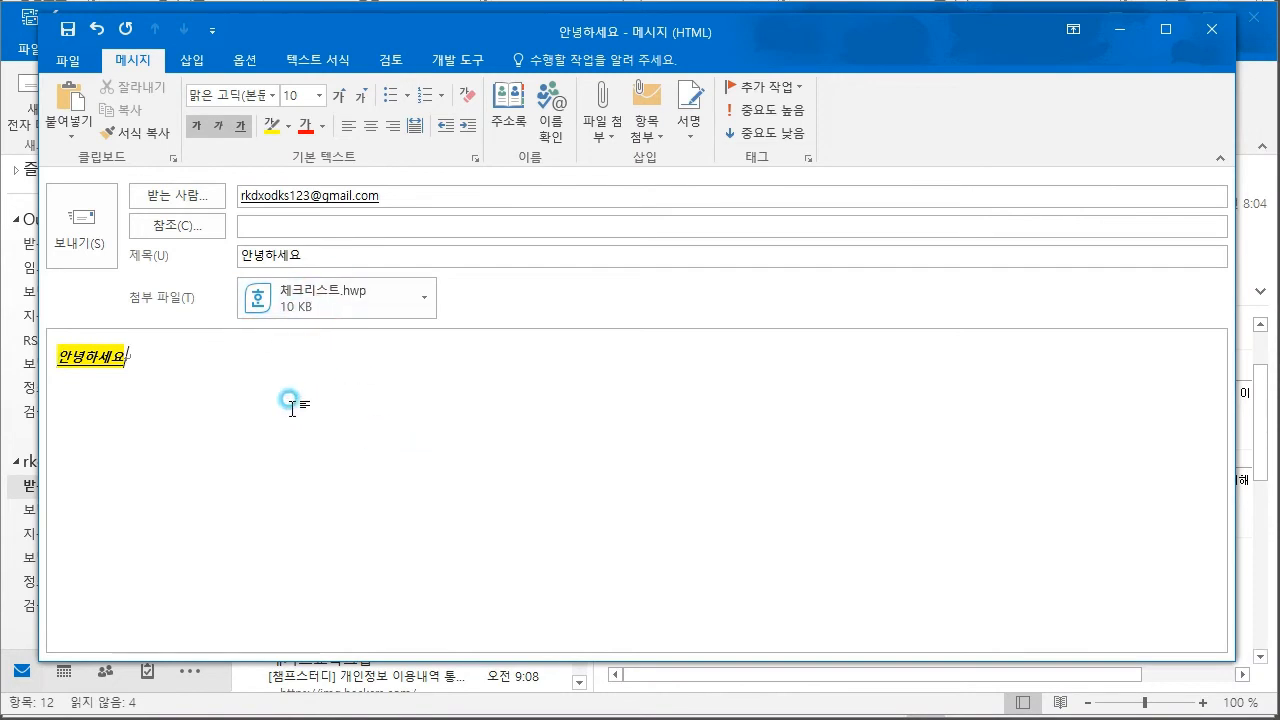
pyautogui.click(641, 147)
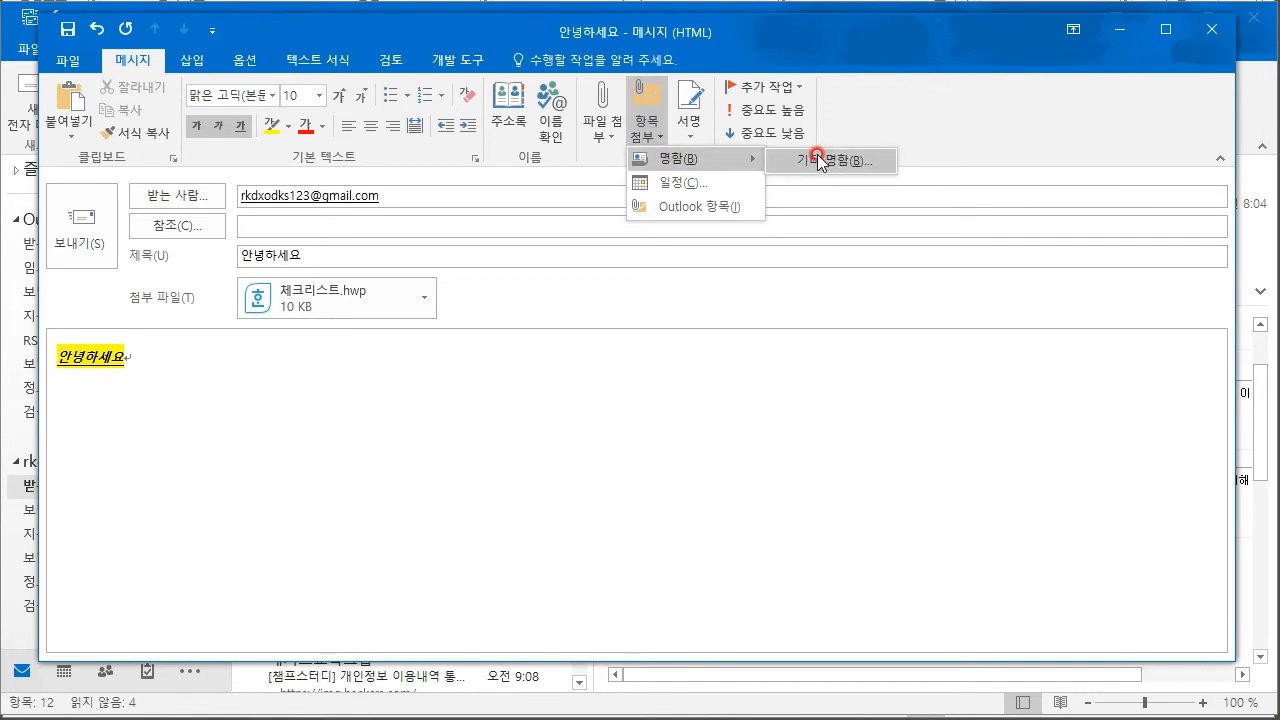
pyautogui.click(724, 184)
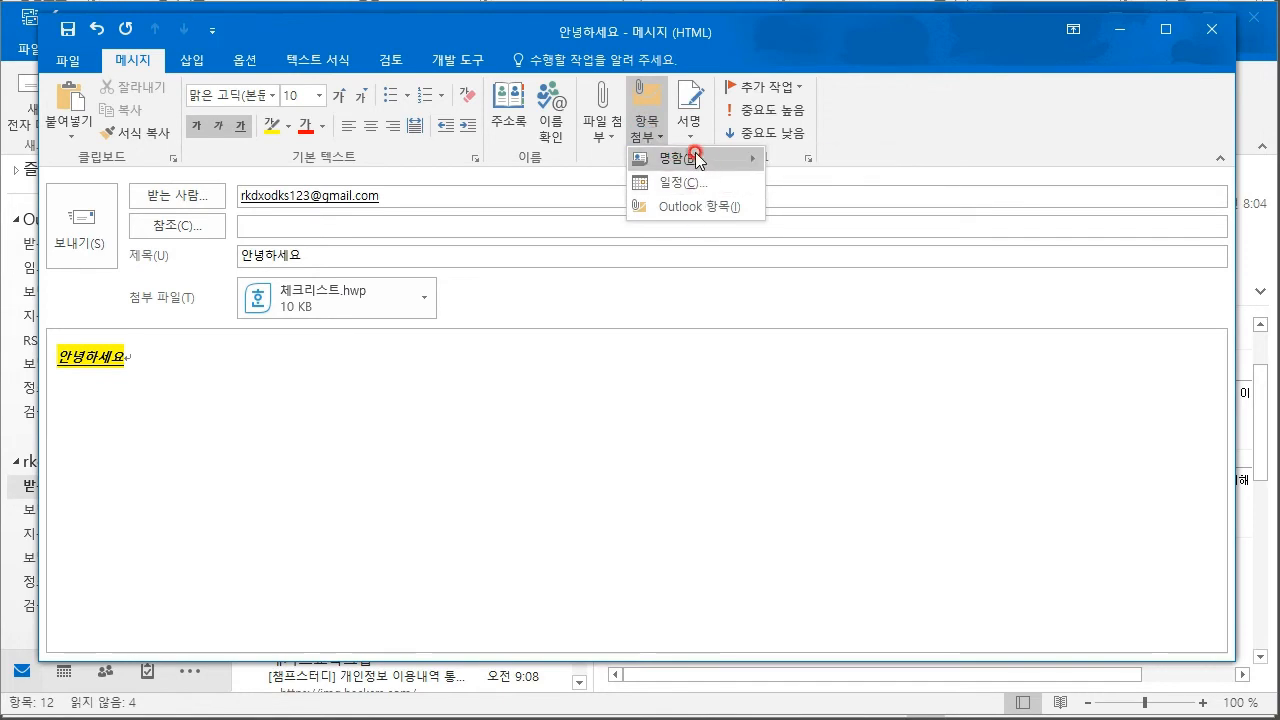
pyautogui.moveTo(668, 162)
pyautogui.click(806, 164)
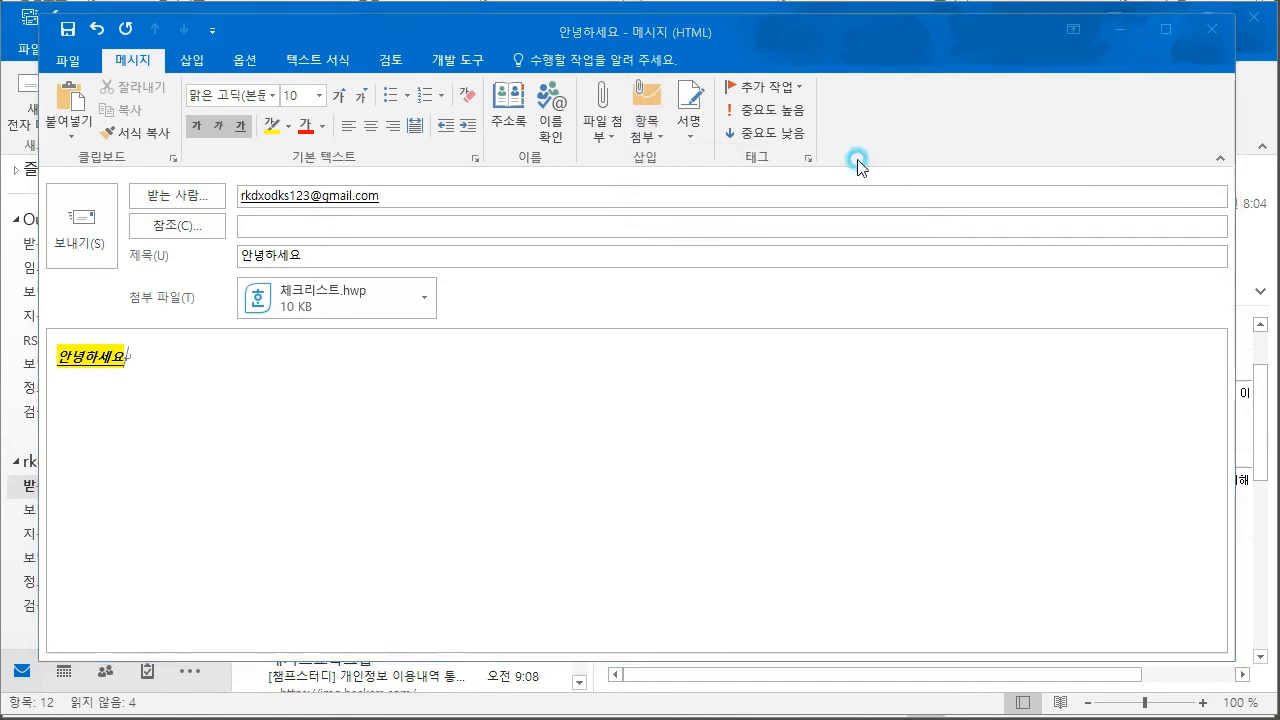
pyautogui.click(830, 563)
# - Open the Attach Item Calendar dialog and close it without adding anything
pyautogui.click(650, 112)
pyautogui.click(695, 177)
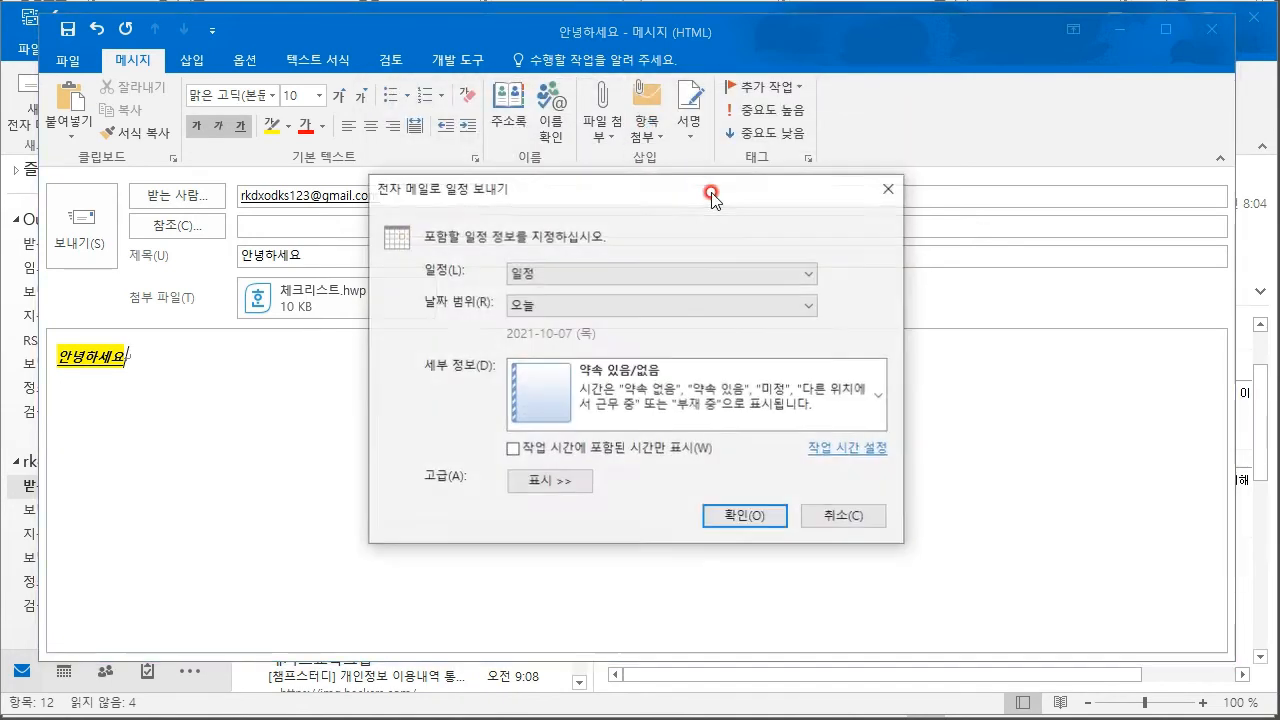
pyautogui.click(889, 188)
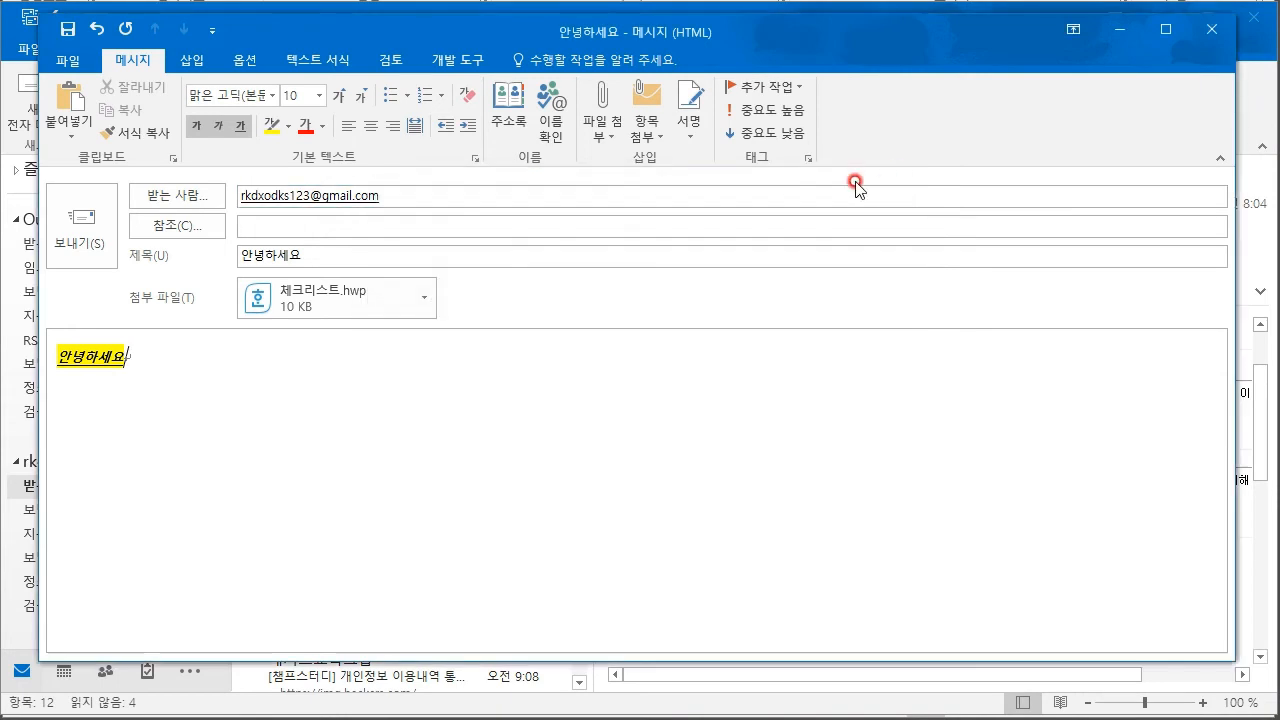
# - Insert a 5-column by 2-row table below the greeting
pyautogui.click(457, 477)
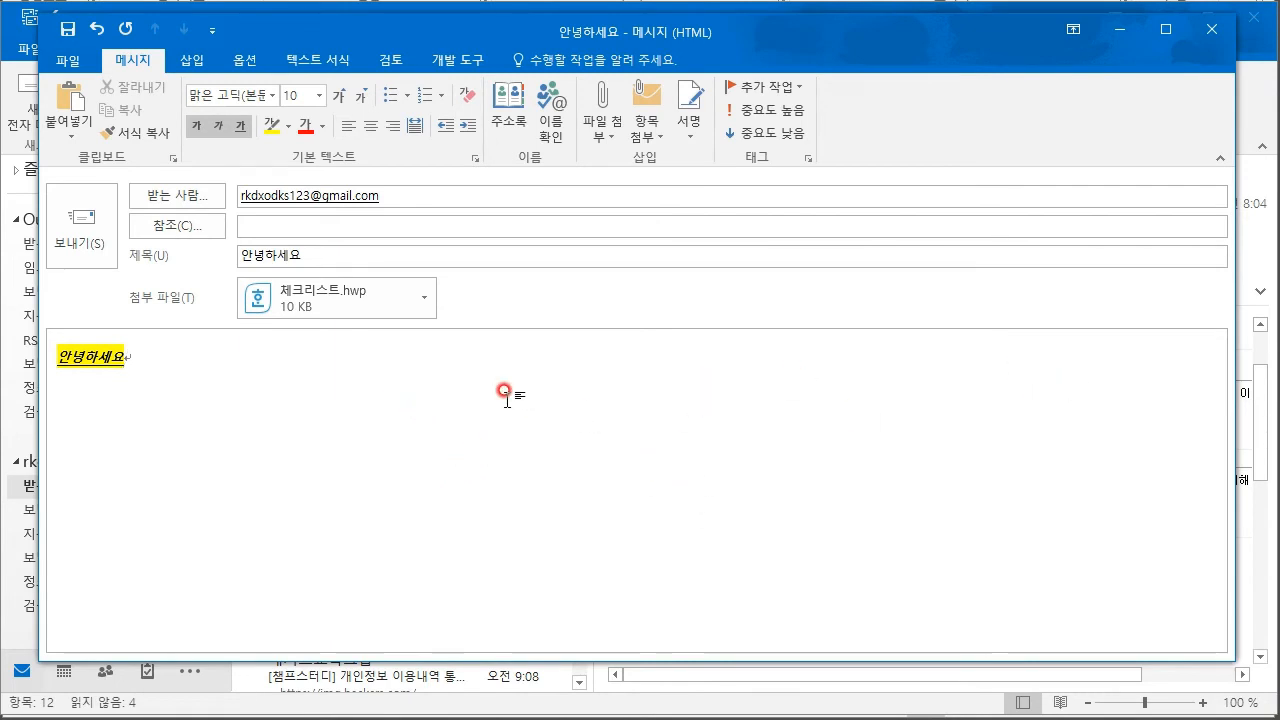
pyautogui.click(192, 60)
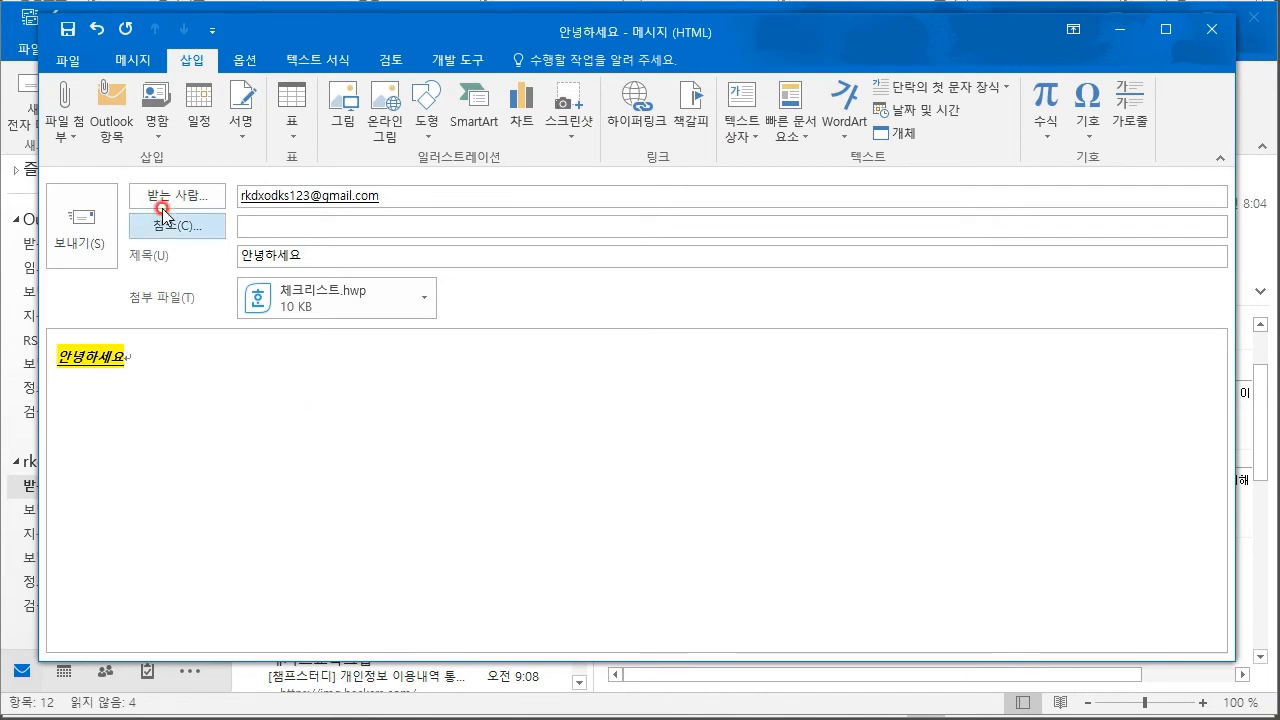
pyautogui.click(291, 105)
pyautogui.click(356, 215)
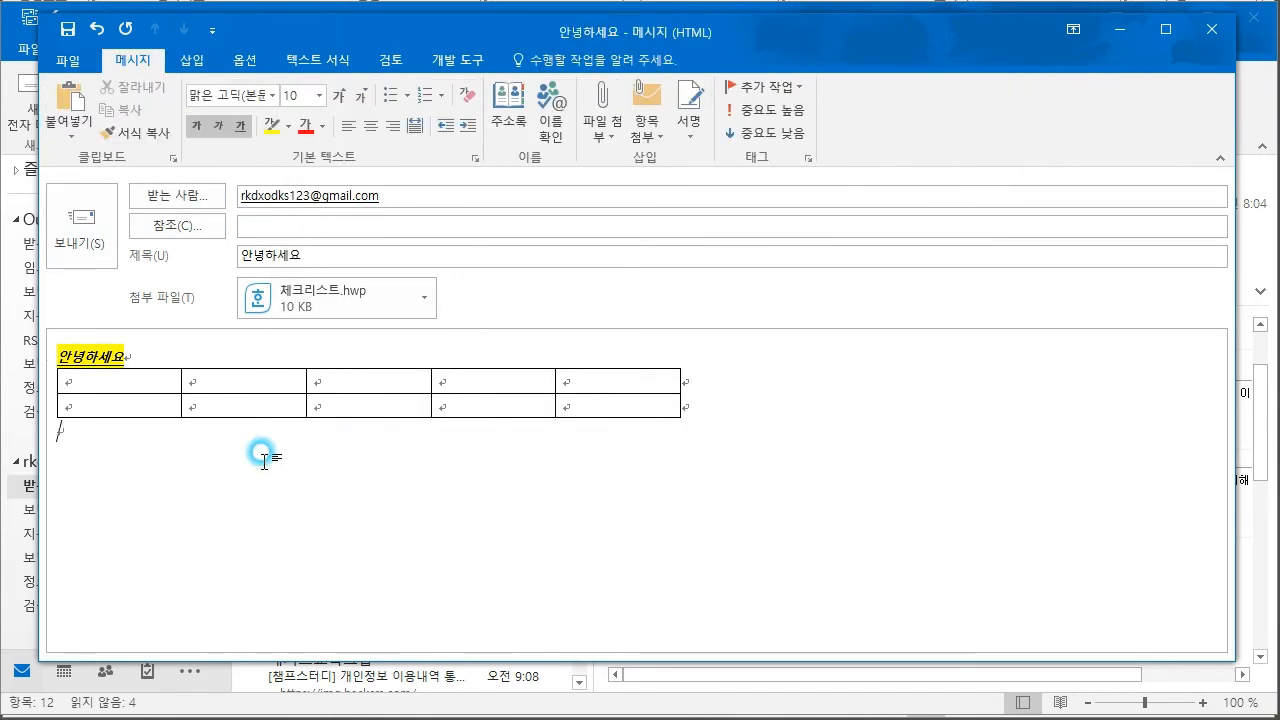
pyautogui.moveTo(100, 380); pyautogui.dragTo(712, 405)
pyautogui.click(314, 466)
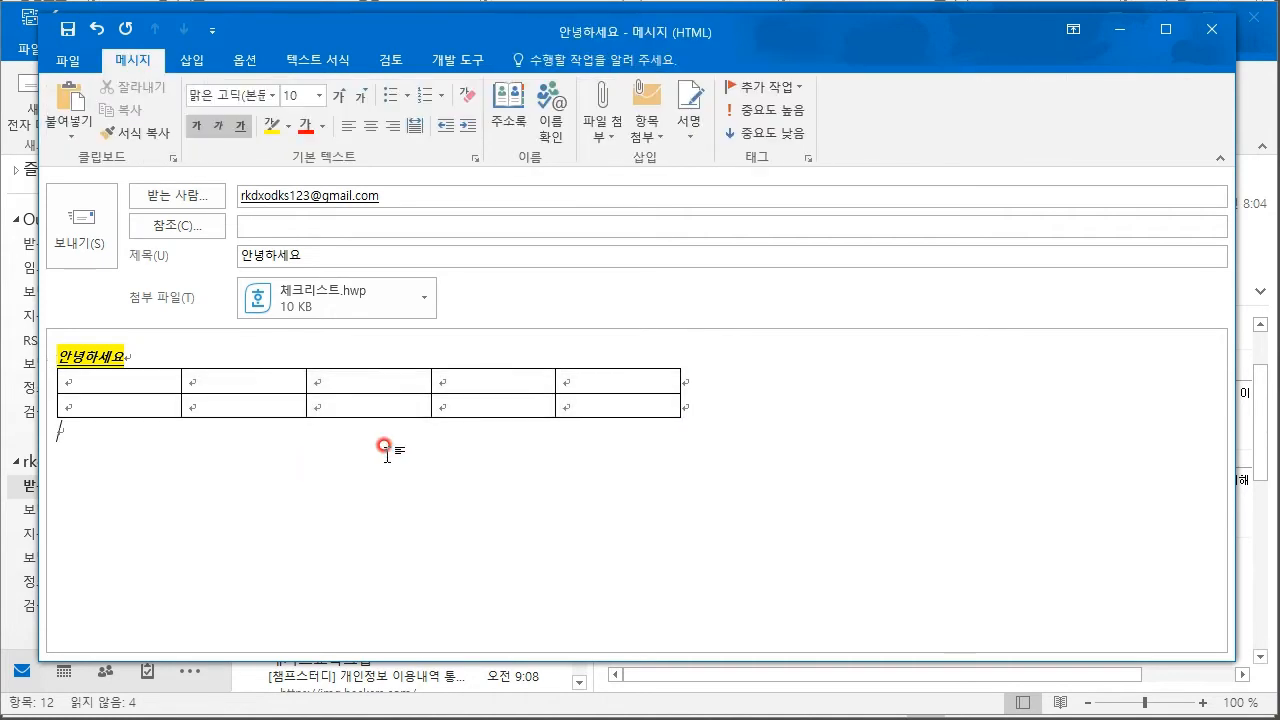
pyautogui.click(287, 434)
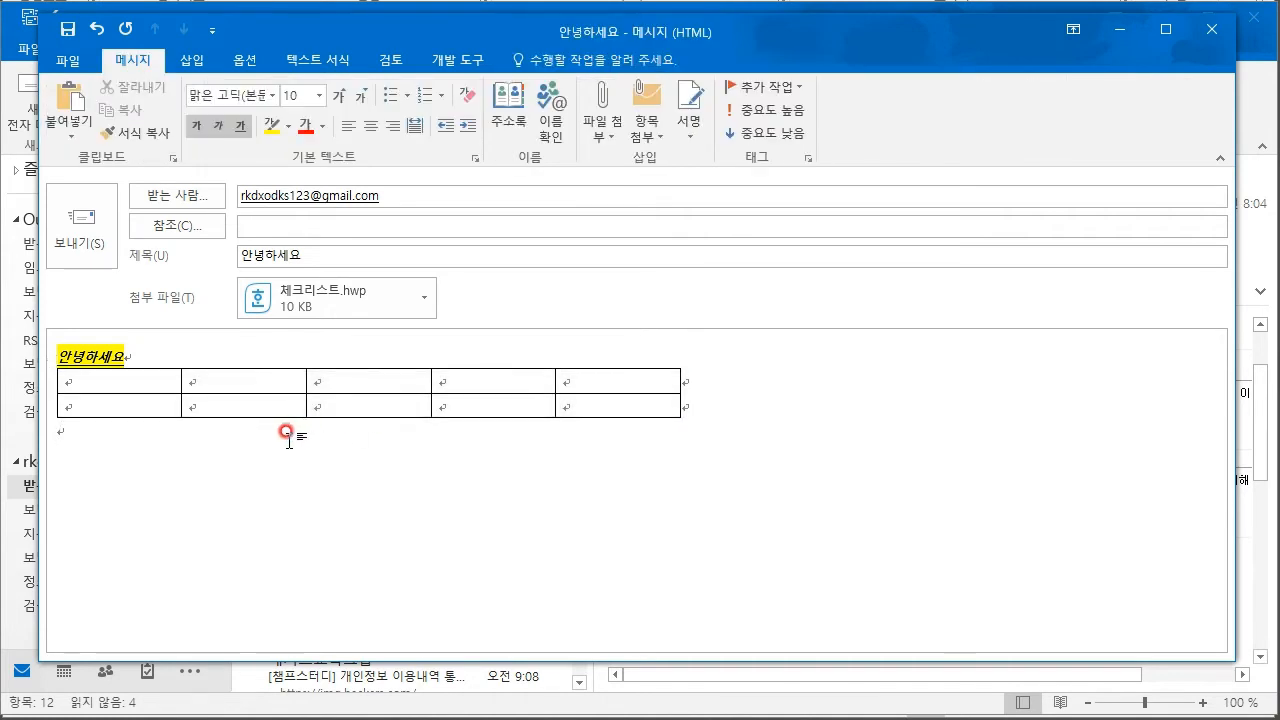
pyautogui.moveTo(122, 375); pyautogui.dragTo(536, 400)
pyautogui.click(103, 466)
# - Fill the table's first row with placeholder text such as ㅇㅇㅇ and ㅇㅇㅇ ㅇㅇ
pyautogui.click(122, 373)
pyautogui.write('ㅇㅇㅇ')
pyautogui.click(265, 372)
pyautogui.write('ㅇㅇㅇ ㅇㅇ')
pyautogui.click(478, 371)
# - Fill the second row's cells with placeholder ㅇ-style text and leave the table
pyautogui.write('ㅇ')
pyautogui.click(583, 369)
pyautogui.write('ㅇㅇㅇㅇ')
pyautogui.press('Tab')
pyautogui.write('ㅇㅇㅇ ㅇㅇㅇㅇ')
pyautogui.click(356, 404)
pyautogui.write('ㅇ')
pyautogui.click(476, 404)
pyautogui.write('ㅇㅇ')
pyautogui.click(611, 399)
pyautogui.write('ㅇㅇㅇ')
pyautogui.click(557, 562)
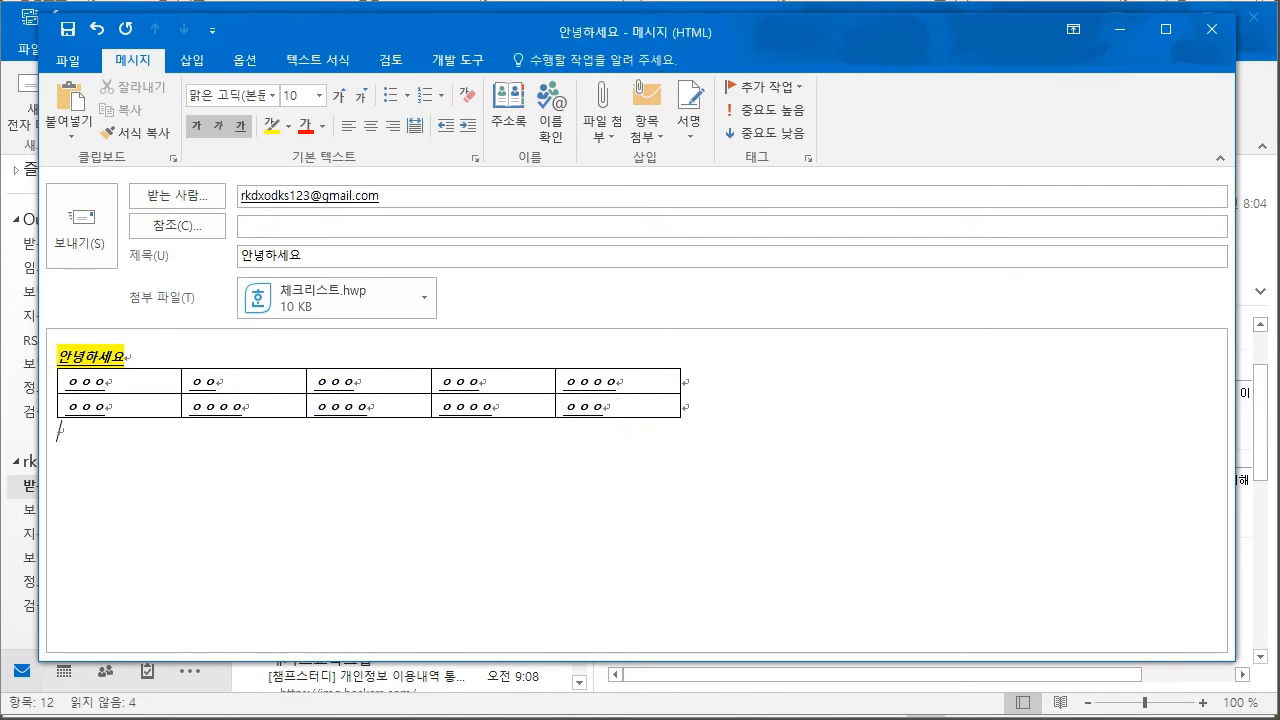
pyautogui.hotkey('alt', 'Tab')
pyautogui.click(963, 514)
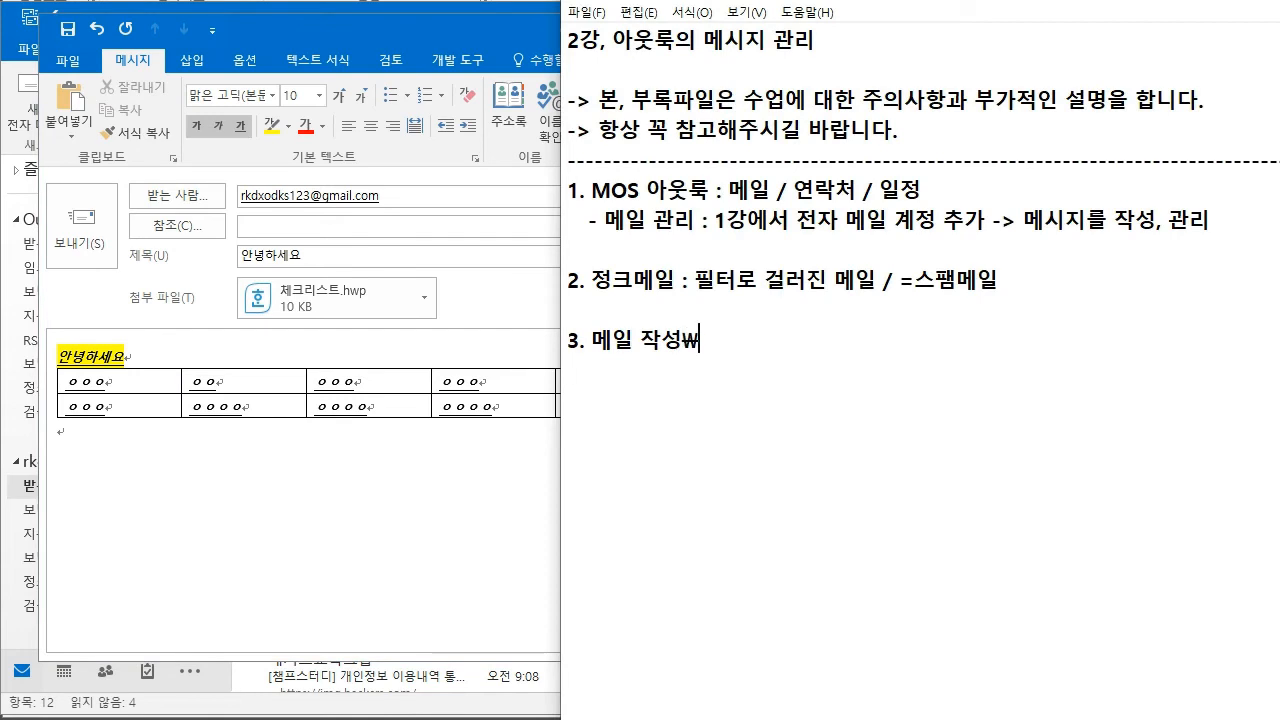
# - Type '- 자격증 : 임의의 이메일 주소 제공 -> 표를 삽입...' in Notepad, then return to the draft
pyautogui.write('- 자격증 : 임')
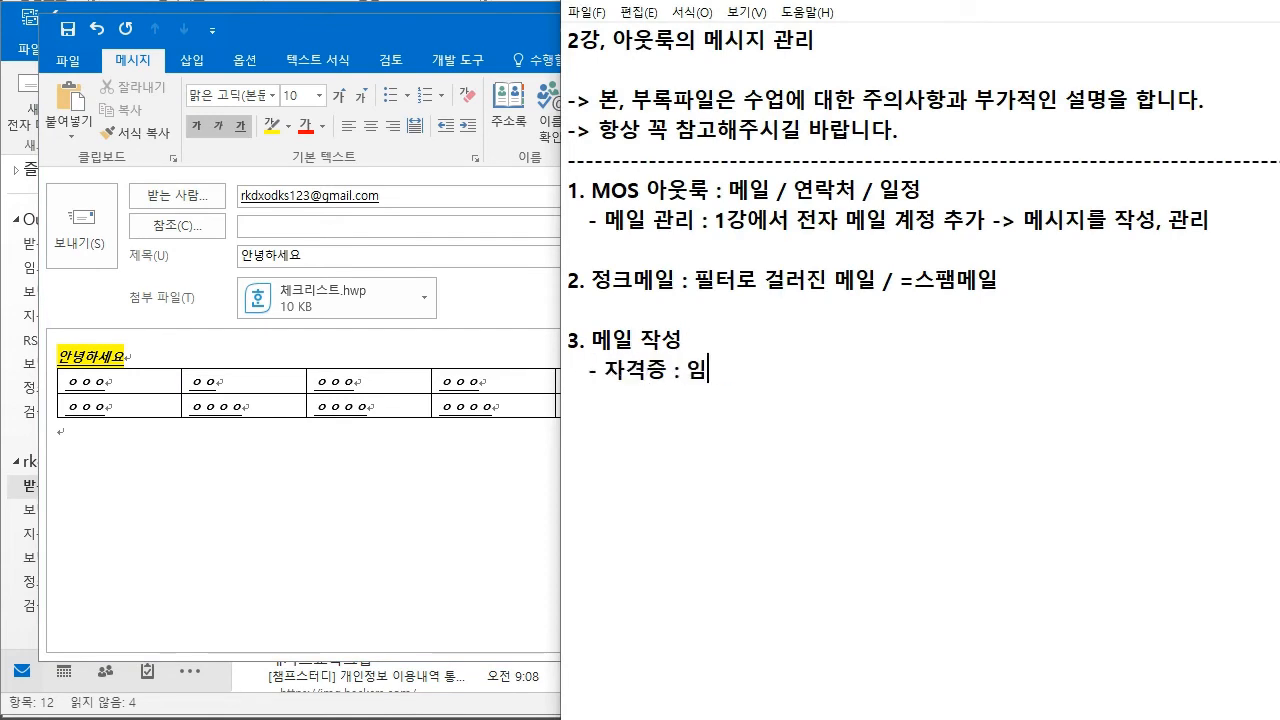
pyautogui.write('ㅇ의으 이메일 주소 제공')
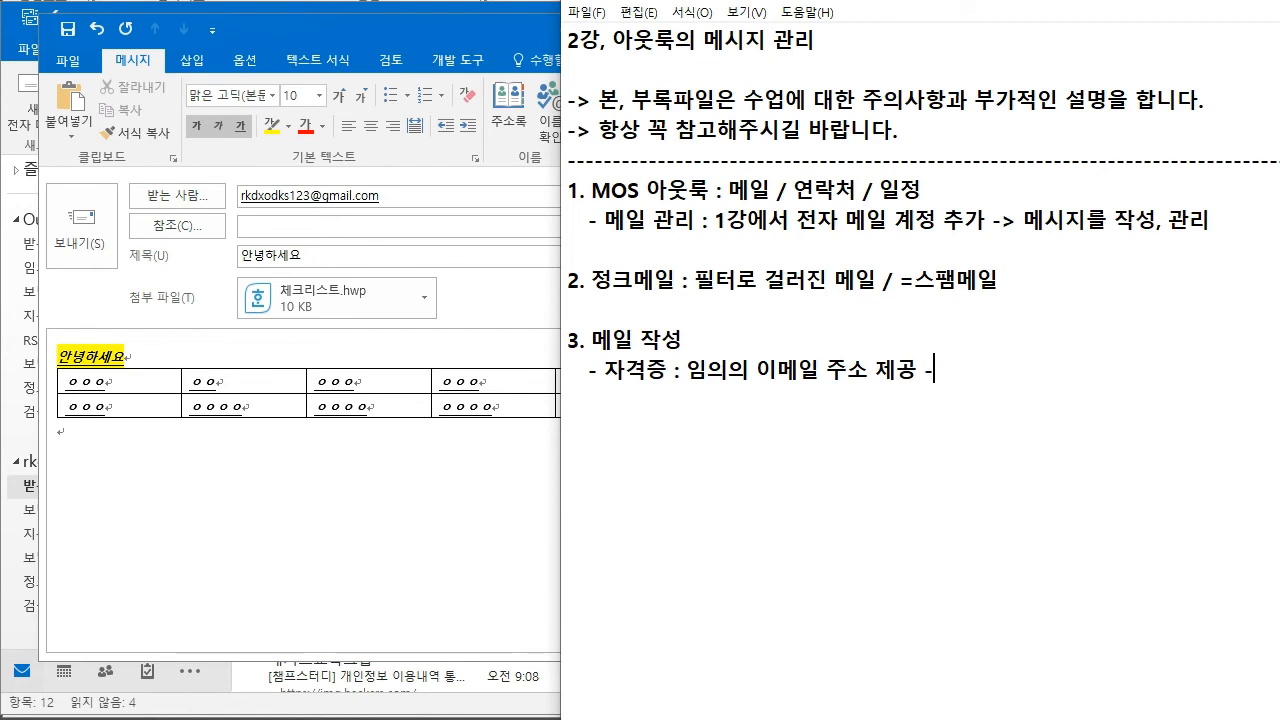
pyautogui.write('-> 표를 삽입')
pyautogui.press('Hangul')
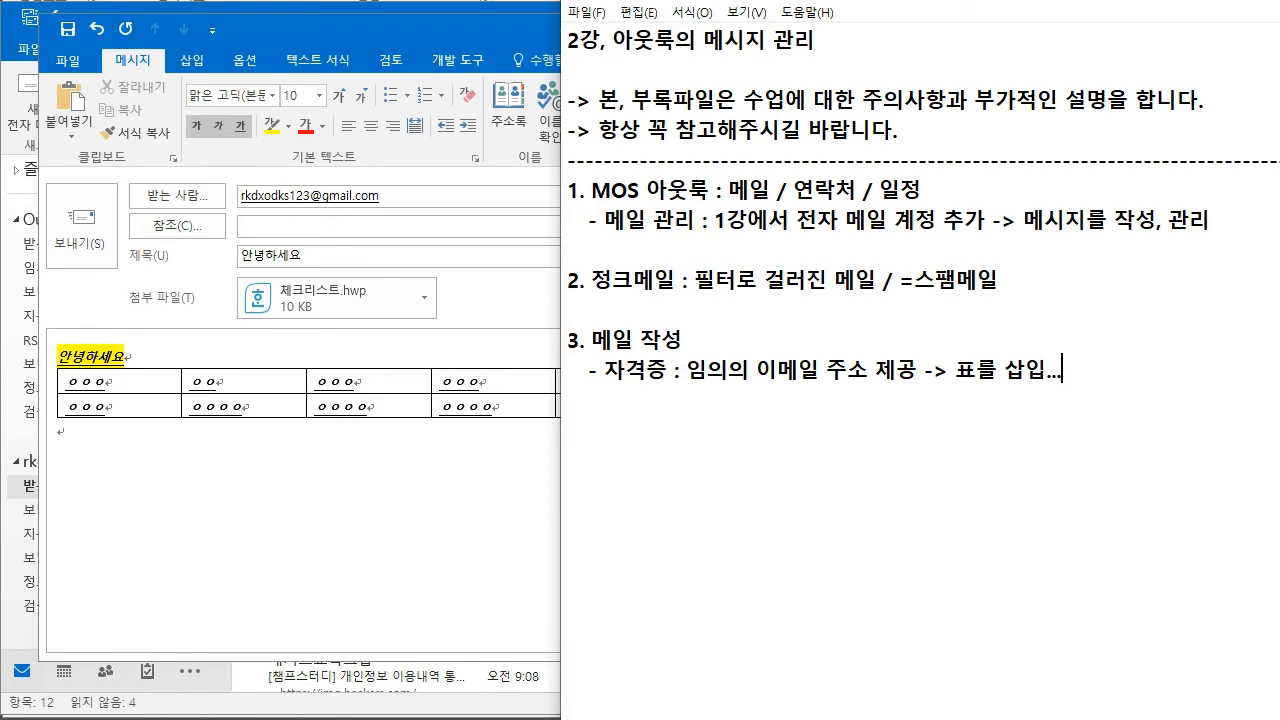
pyautogui.write('...')
pyautogui.click(338, 447)
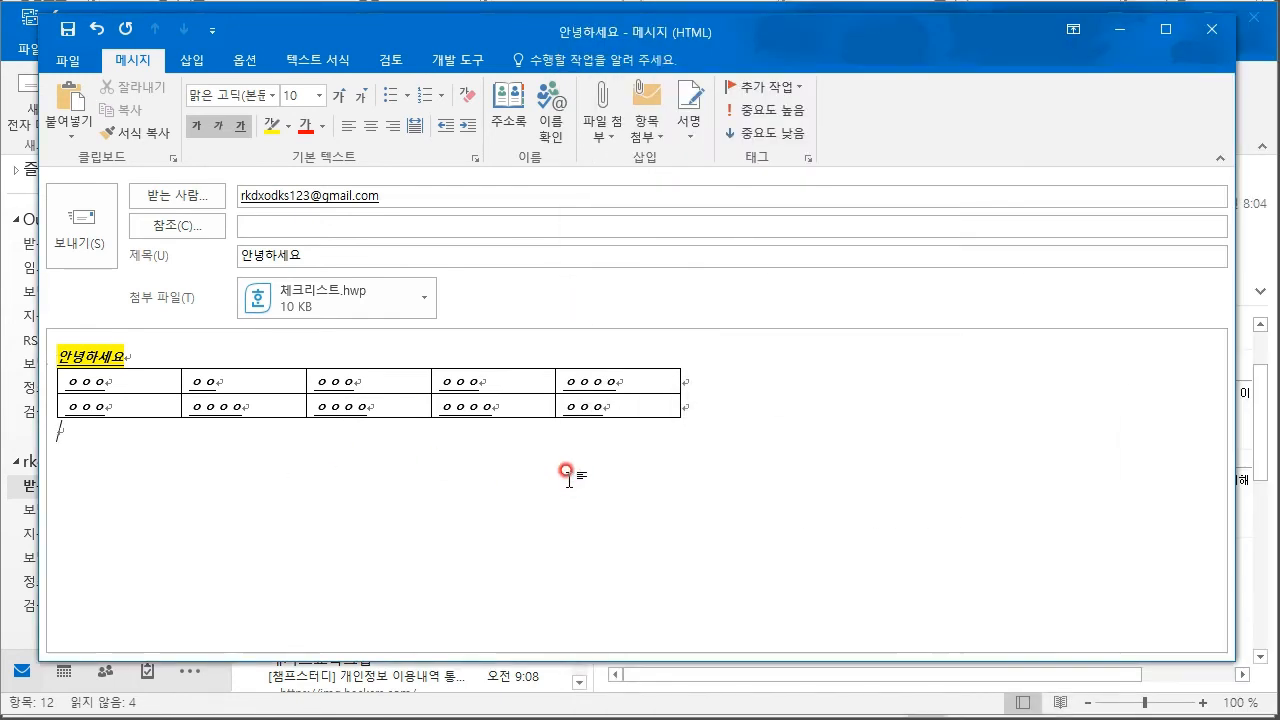
# - Browse to the 비디오 프로젝트 folder for a picture file, then cancel without inserting
pyautogui.click(191, 60)
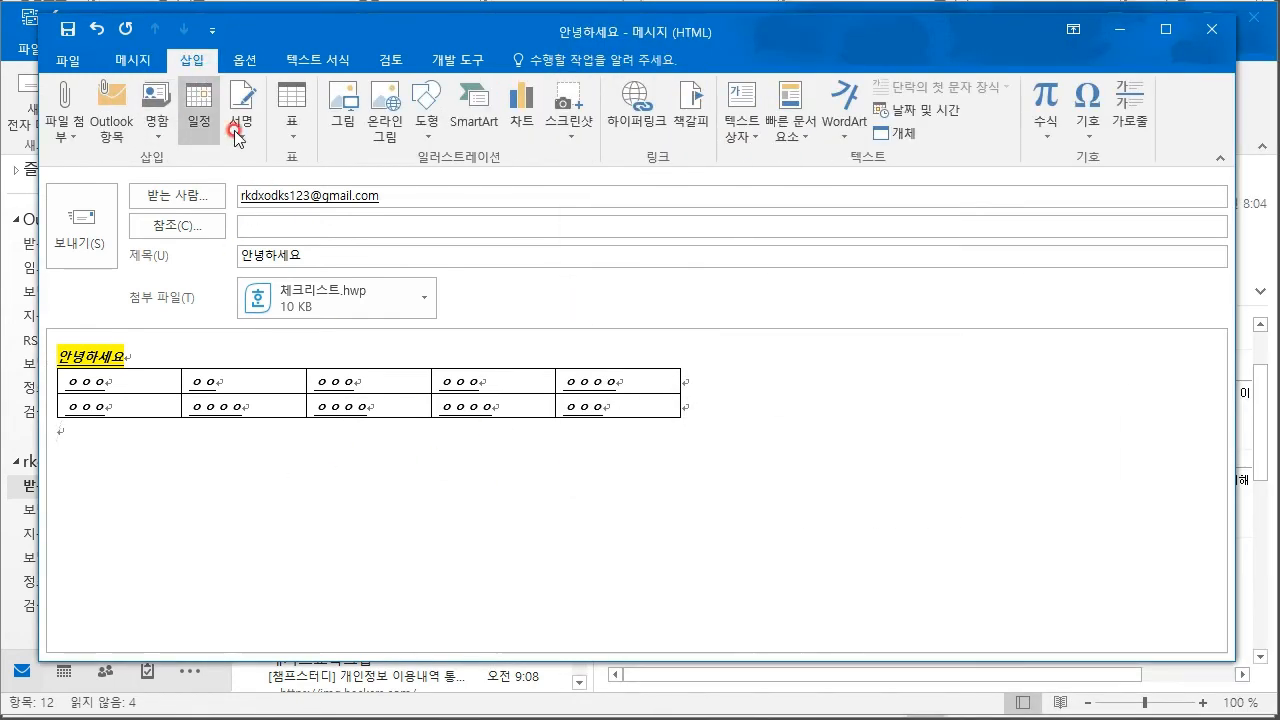
pyautogui.click(347, 130)
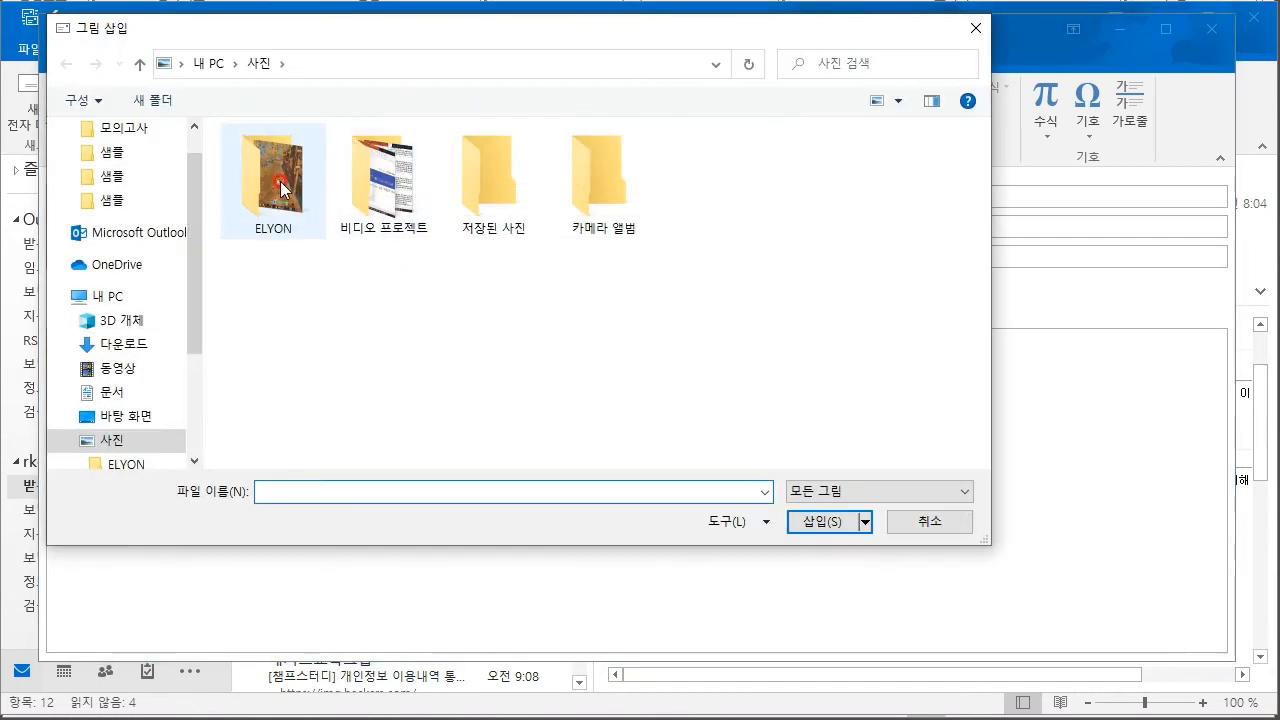
pyautogui.doubleClick(378, 192)
pyautogui.click(972, 30)
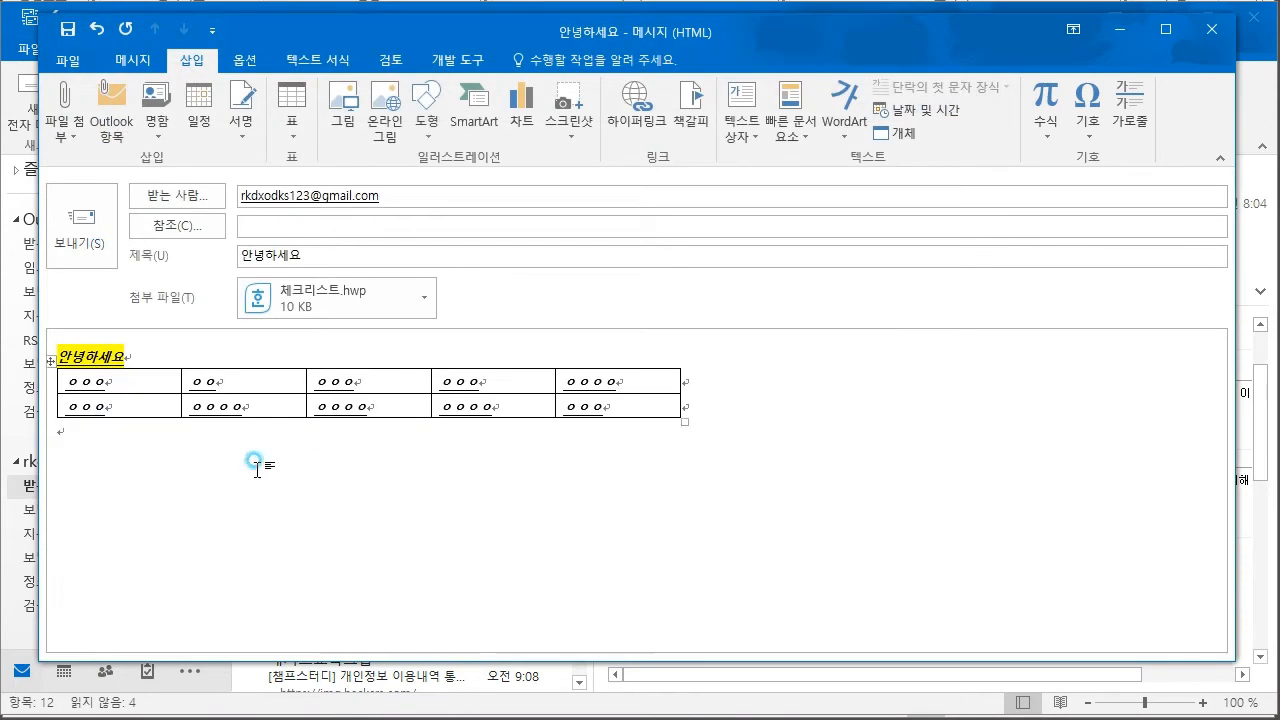
# - Search online pictures for 사과 and insert the close-up red apple image
pyautogui.click(390, 147)
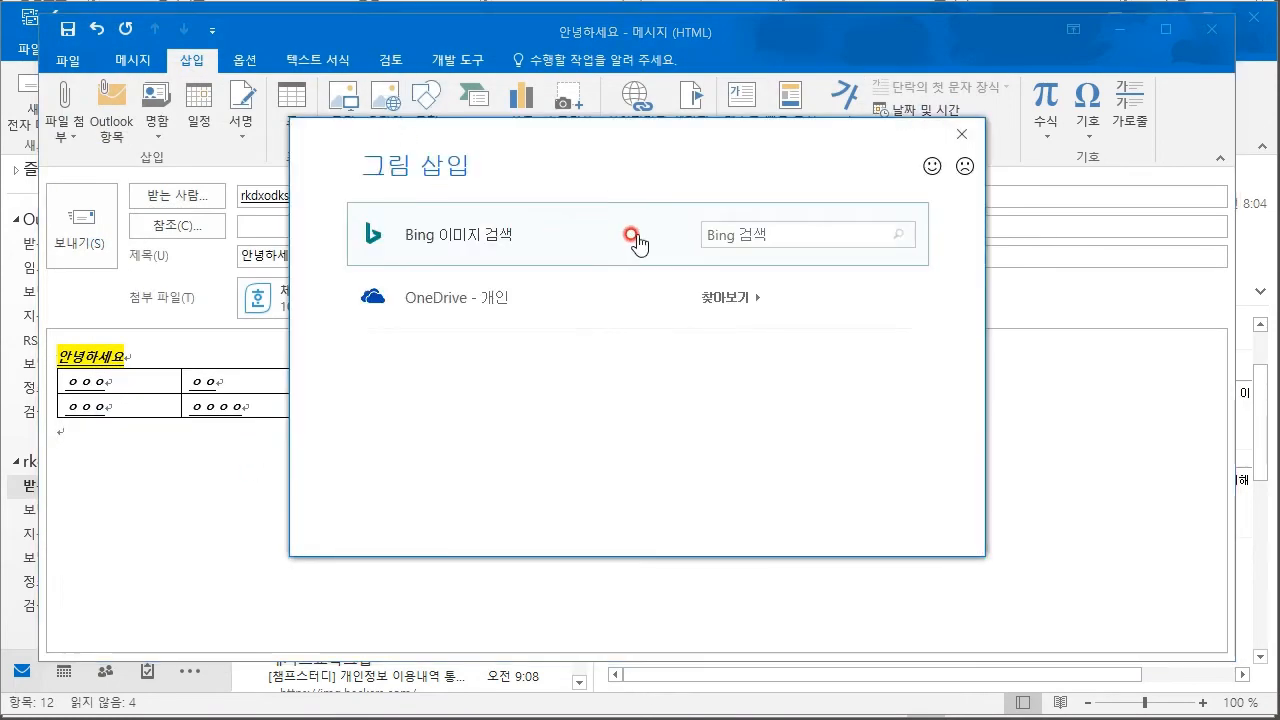
pyautogui.click(749, 233)
pyautogui.write('사')
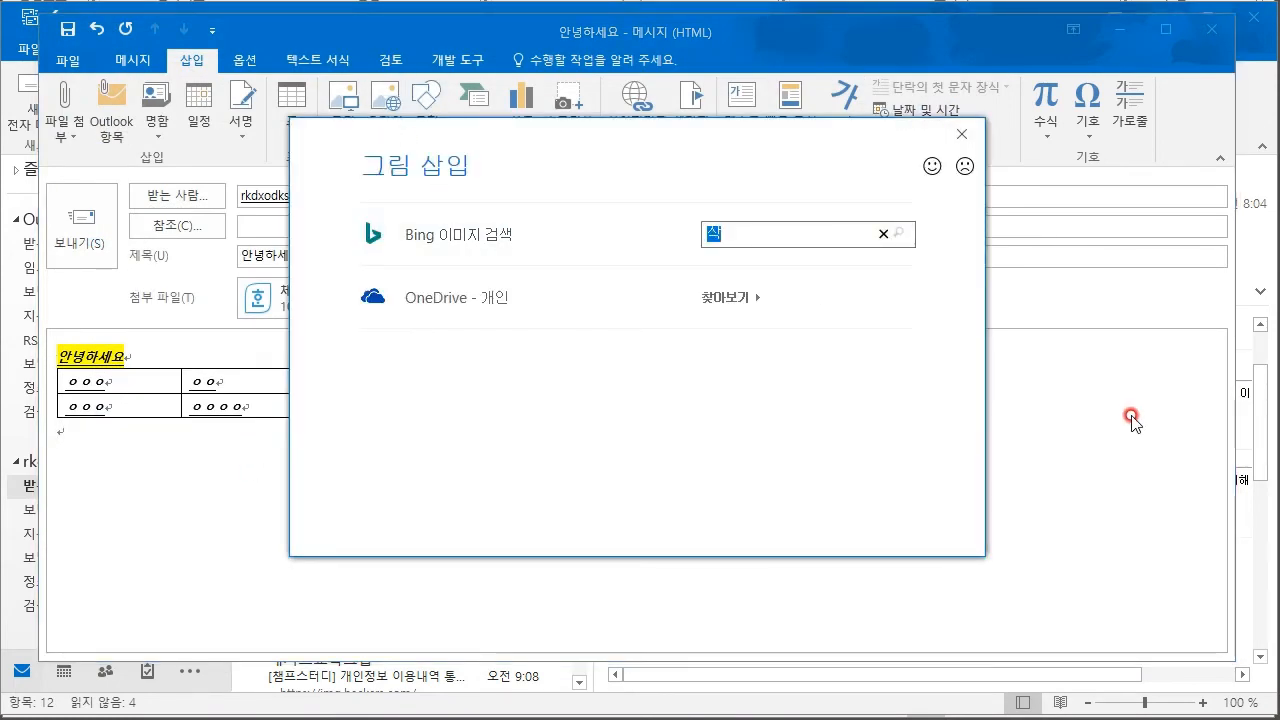
pyautogui.write('과')
pyautogui.press('Return')
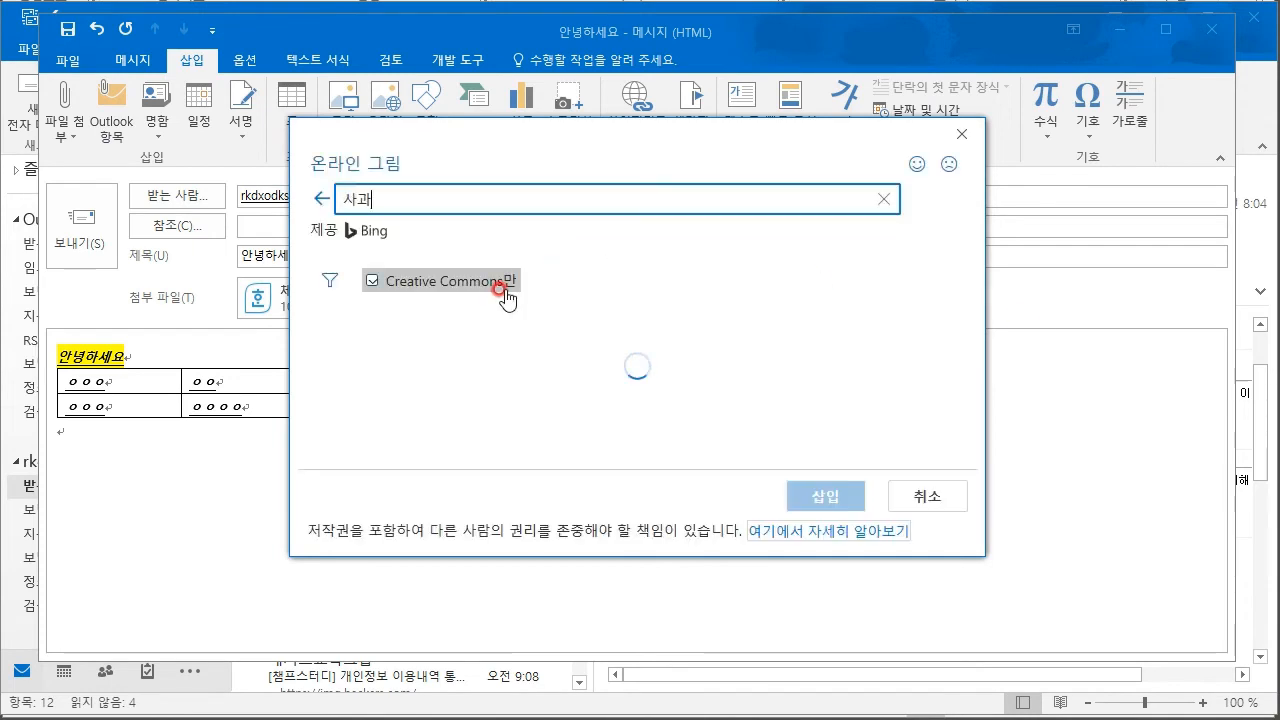
pyautogui.click(577, 380)
pyautogui.click(797, 500)
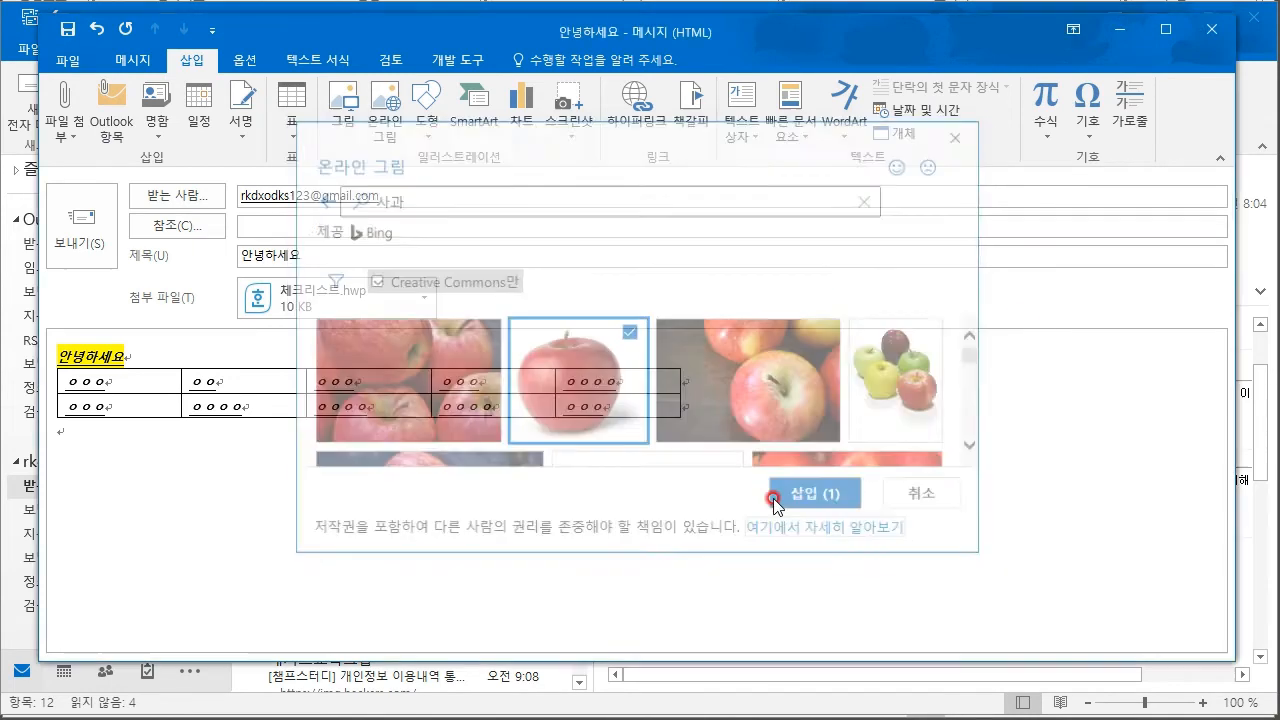
# - Shrink the inserted apple picture to a small size by dragging its corner handles
pyautogui.moveTo(661, 418); pyautogui.dragTo(585, 600)
pyautogui.scroll(-4, 634, 586)
pyautogui.scroll(-3, 620, 580)
pyautogui.scroll(-2, 600, 585)
pyautogui.moveTo(661, 625); pyautogui.dragTo(340, 422)
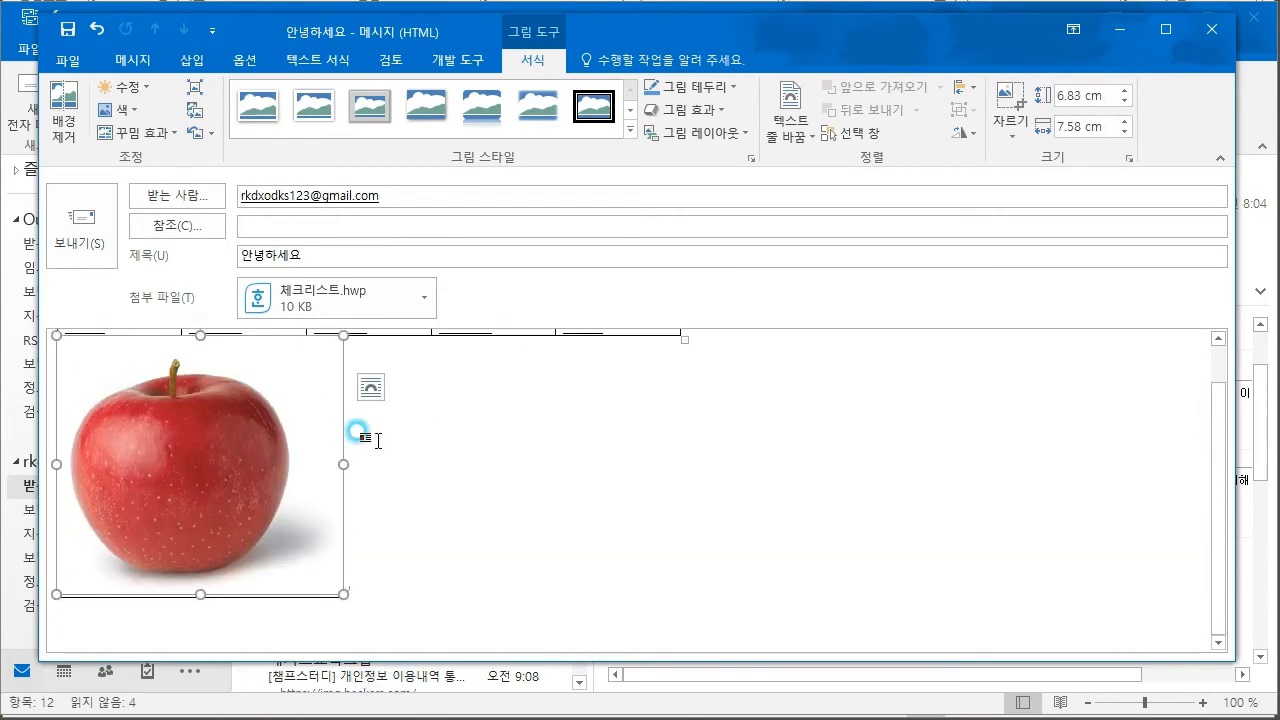
pyautogui.scroll(-1, 363, 549)
pyautogui.moveTo(336, 618); pyautogui.dragTo(218, 532)
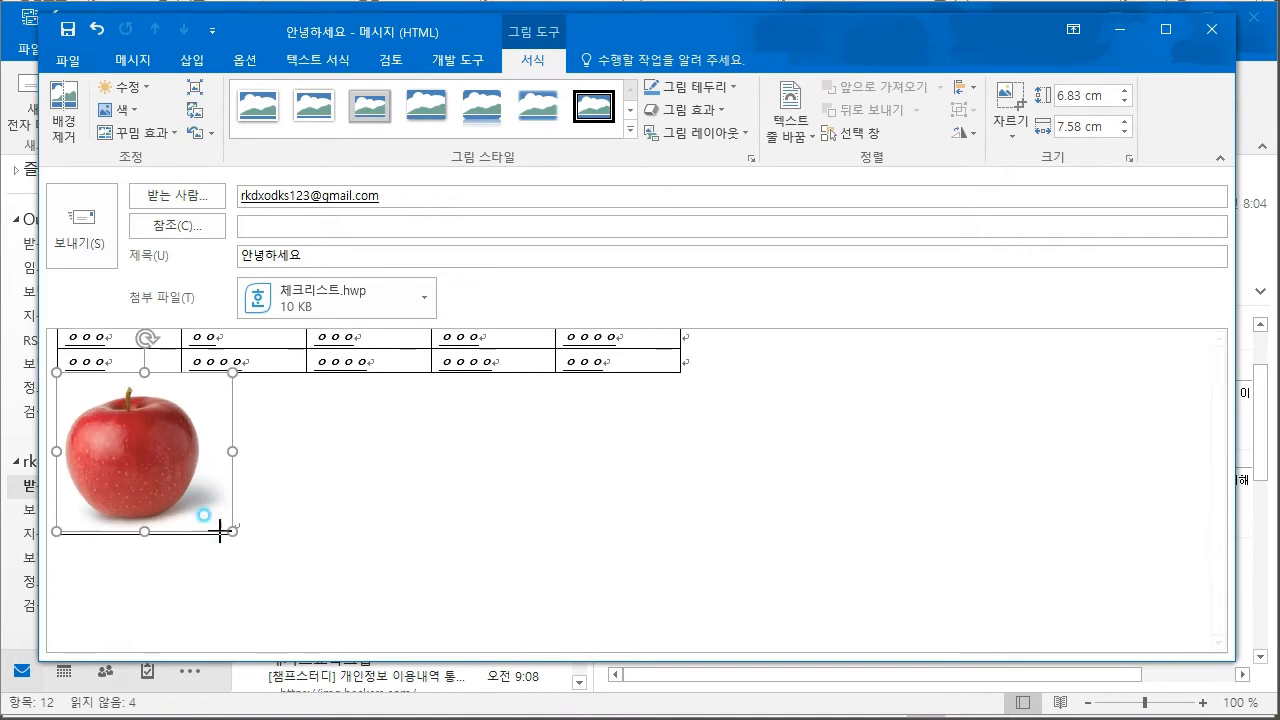
pyautogui.scroll(1, 451, 491)
pyautogui.click(451, 491)
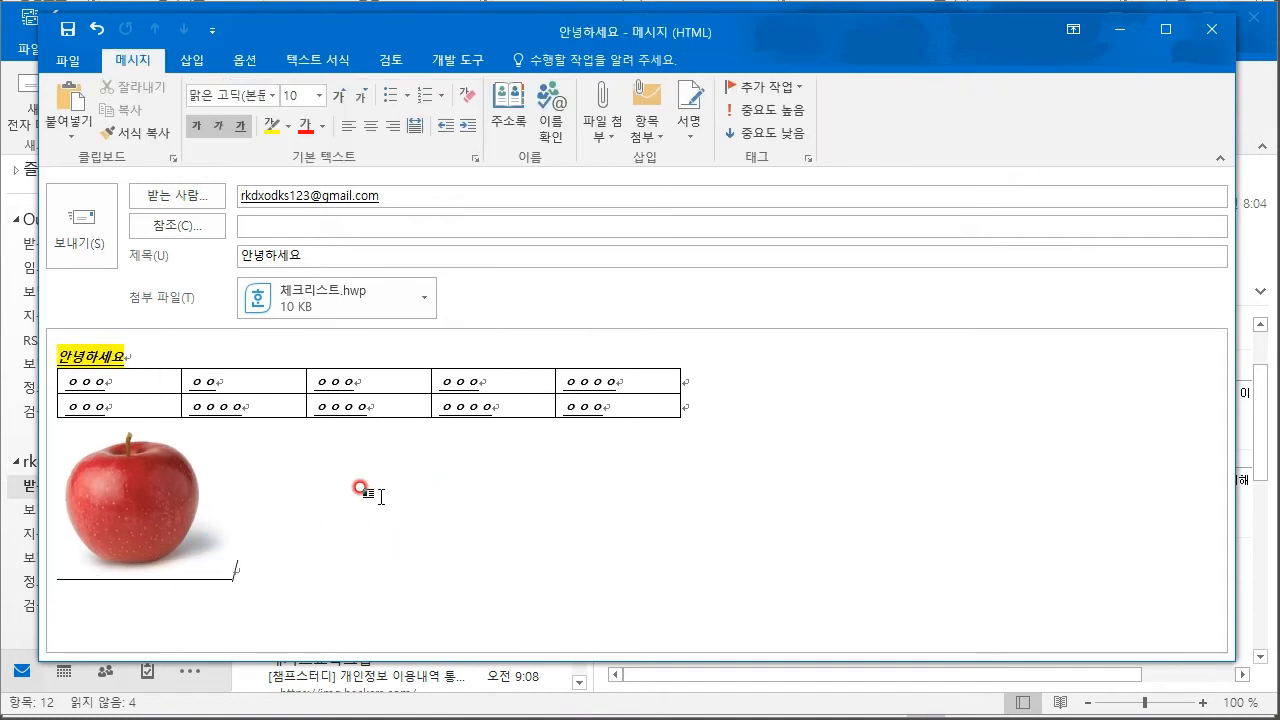
pyautogui.click(272, 354)
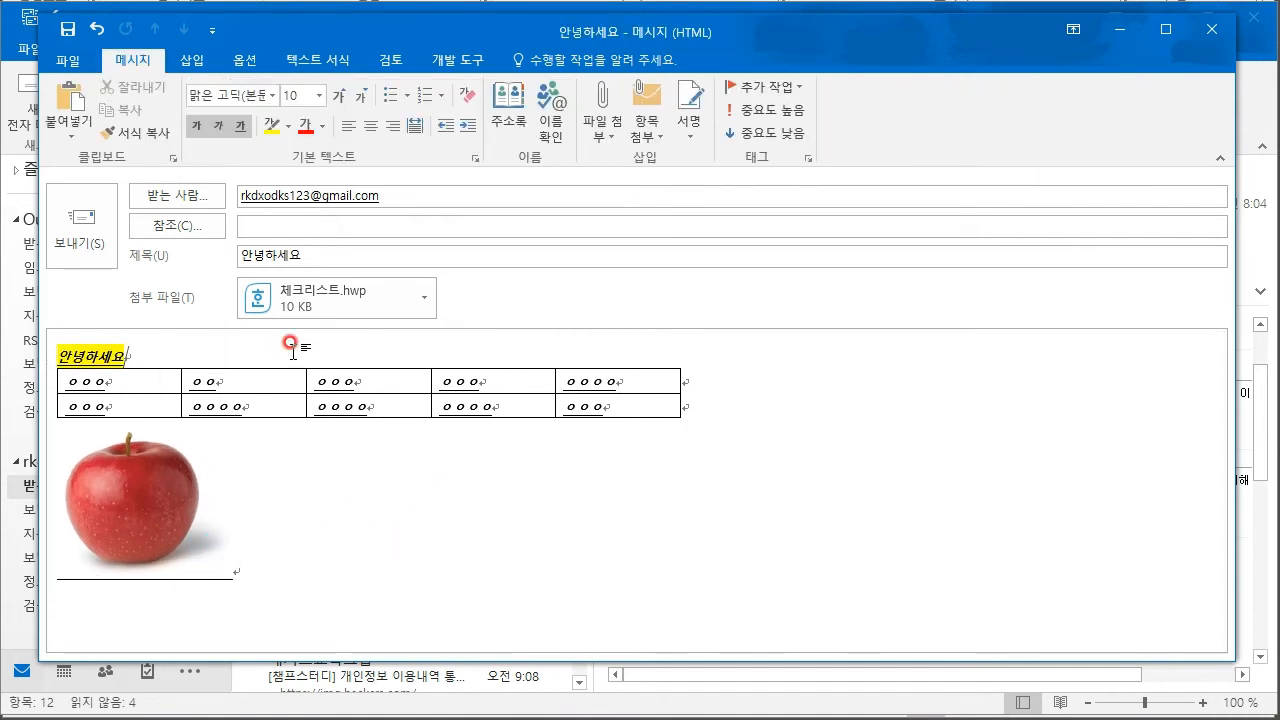
pyautogui.click(189, 58)
# - Draw a Right Triangle from the Shapes gallery just right of the apple picture
pyautogui.click(404, 515)
pyautogui.click(438, 86)
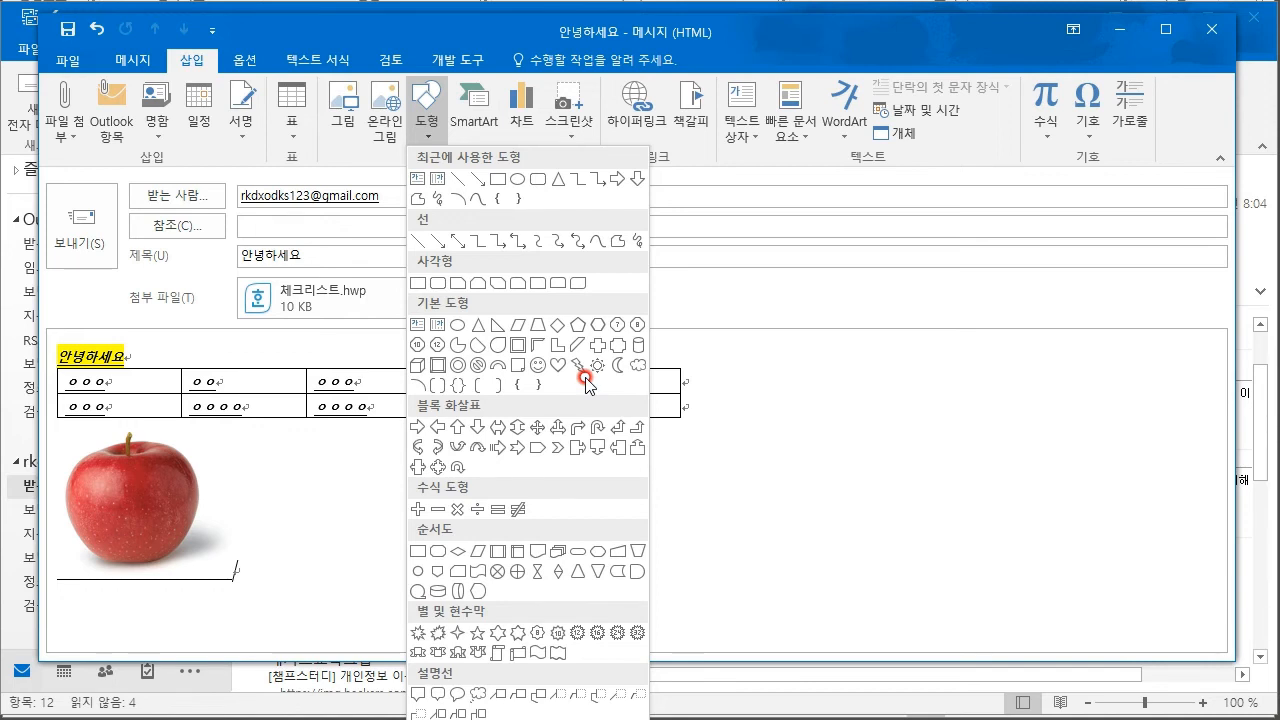
pyautogui.click(497, 324)
pyautogui.moveTo(300, 463)
pyautogui.mouseDown()
pyautogui.moveTo(357, 526)
pyautogui.moveTo(396, 535)
pyautogui.mouseUp()
pyautogui.click(605, 530)
pyautogui.click(193, 60)
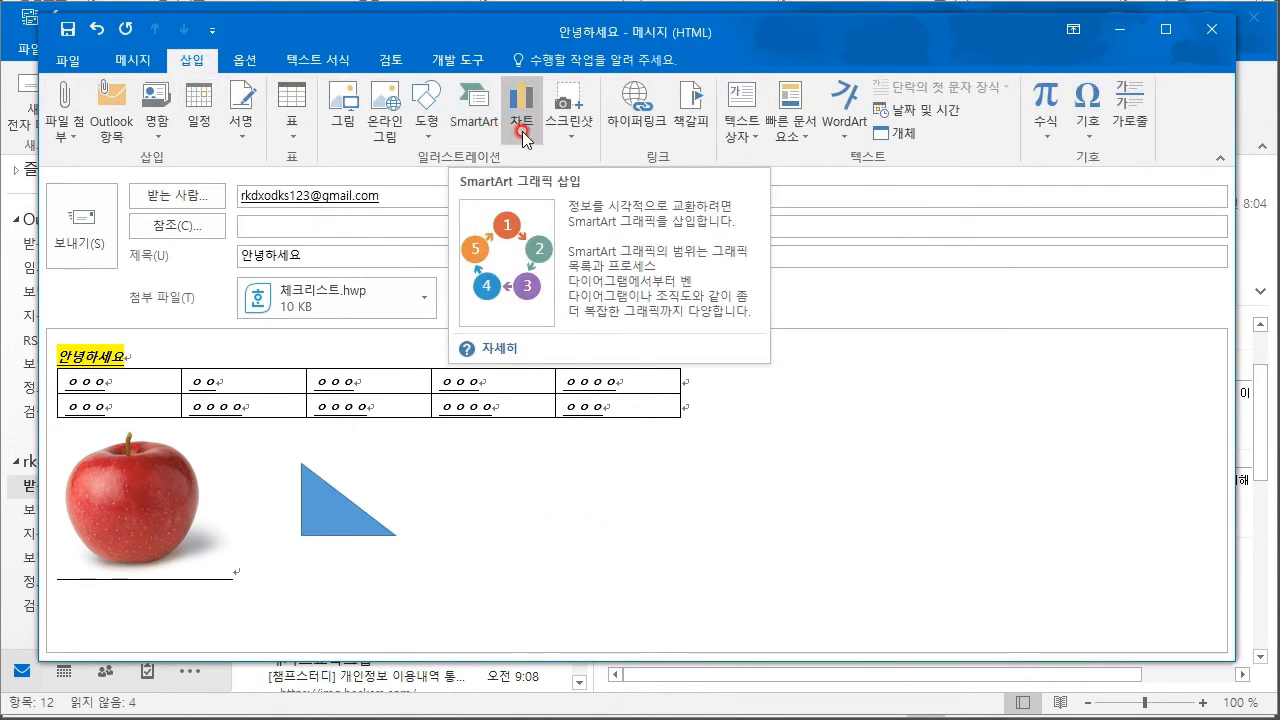
# - Look through the Insert Hyperlink link-type options, then cancel without inserting
pyautogui.click(636, 140)
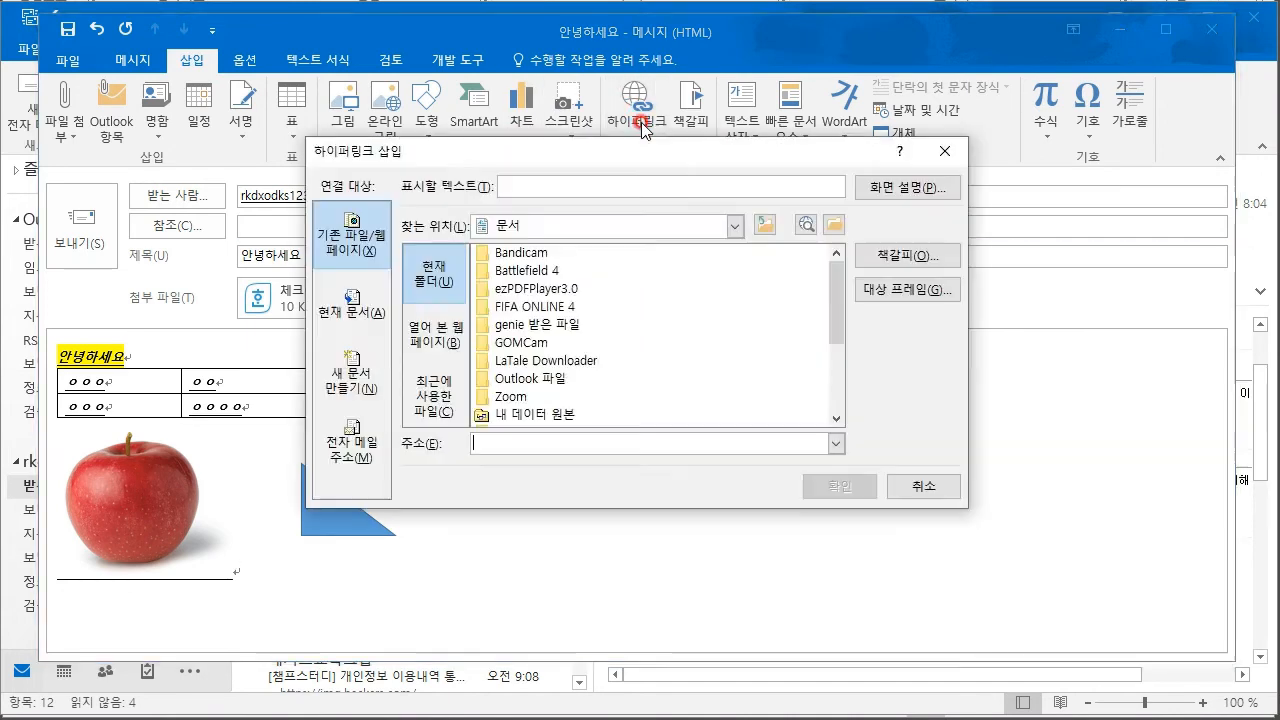
pyautogui.moveTo(631, 158); pyautogui.dragTo(766, 176)
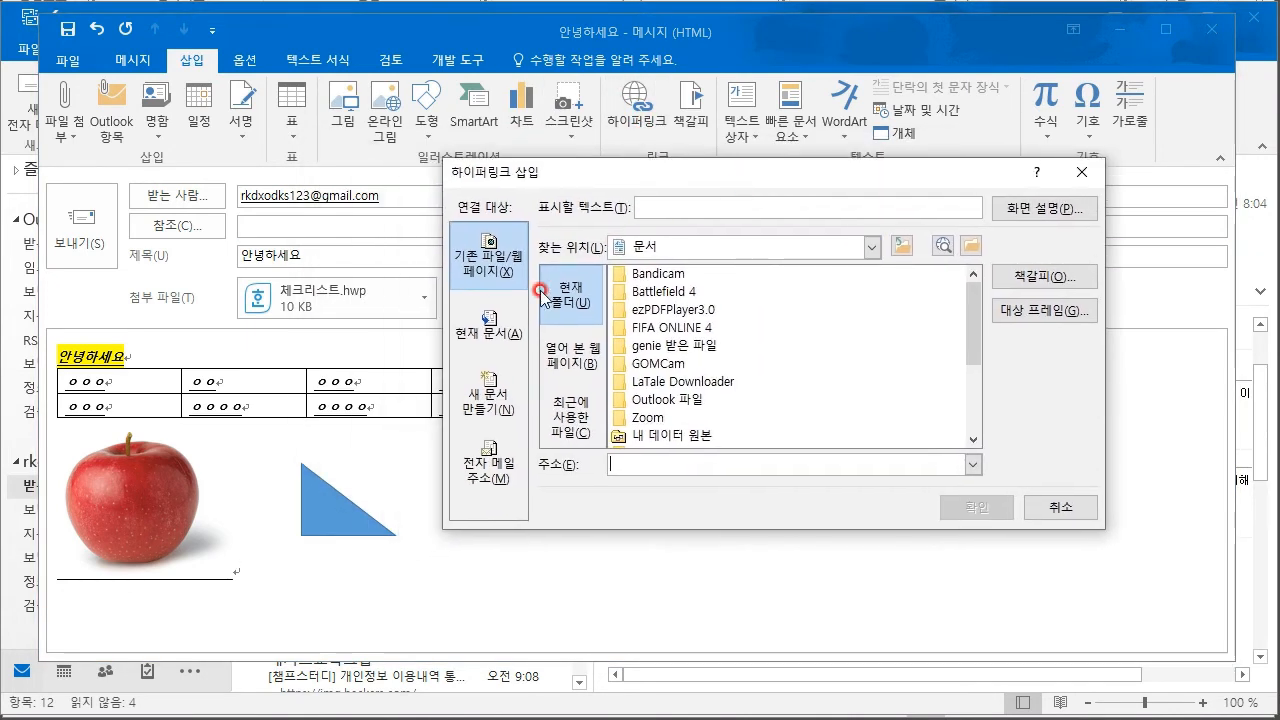
pyautogui.click(473, 338)
pyautogui.click(486, 262)
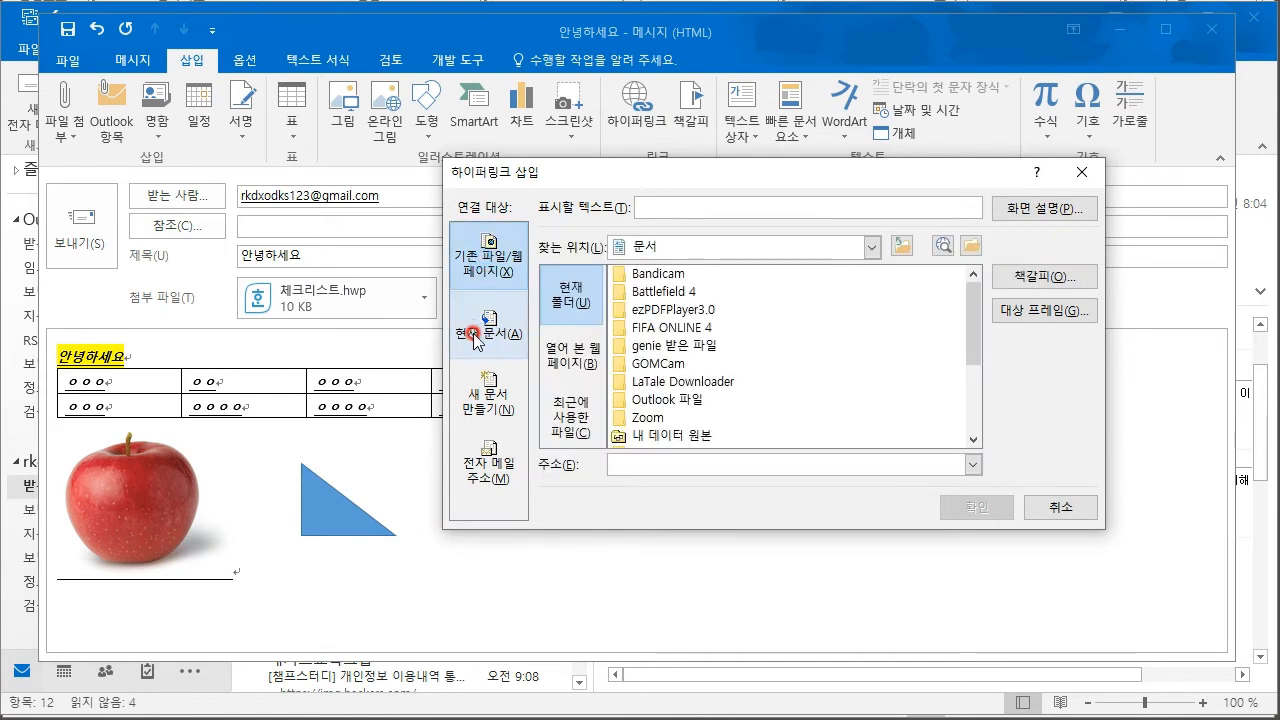
pyautogui.click(475, 339)
pyautogui.click(482, 400)
pyautogui.click(1058, 506)
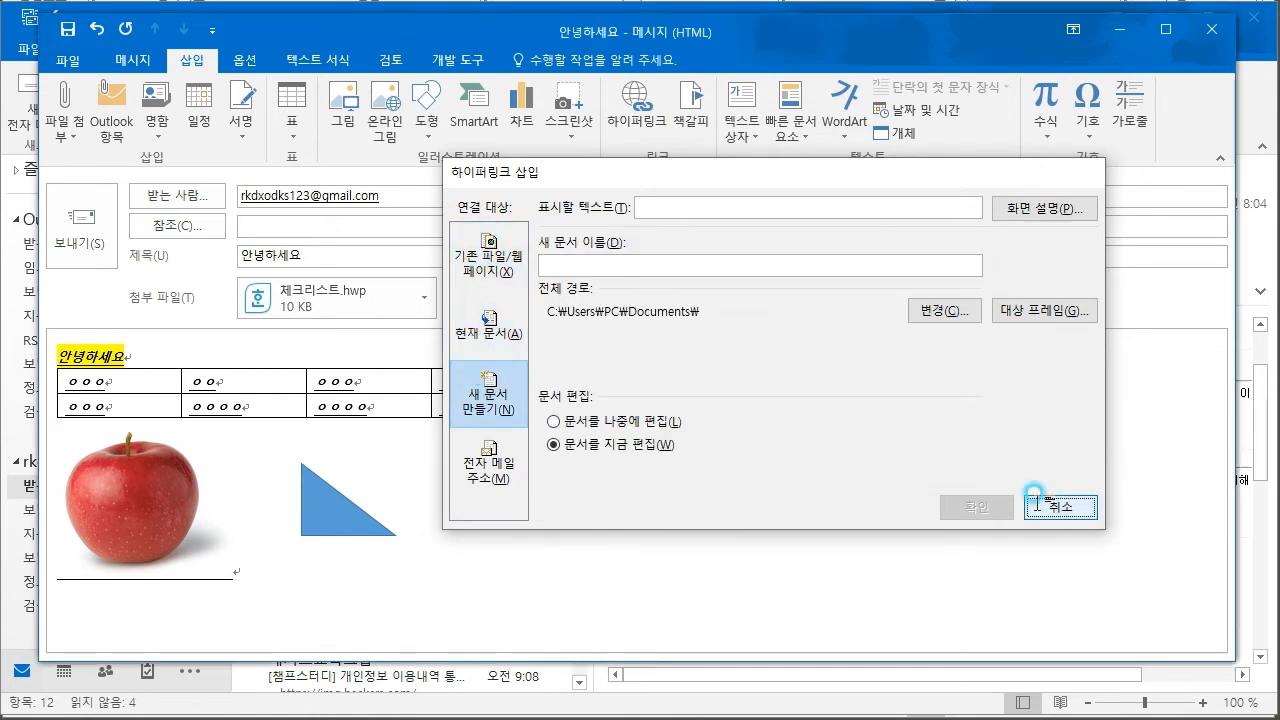
pyautogui.rightClick(313, 503)
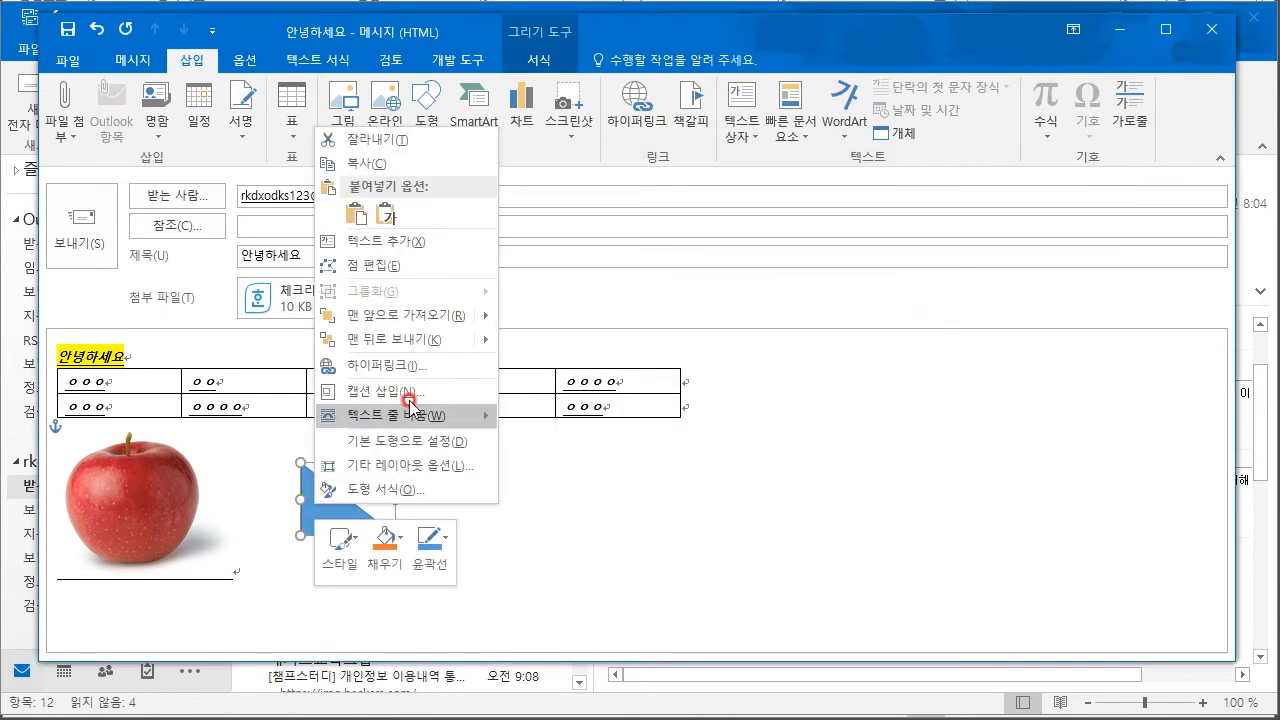
pyautogui.click(421, 367)
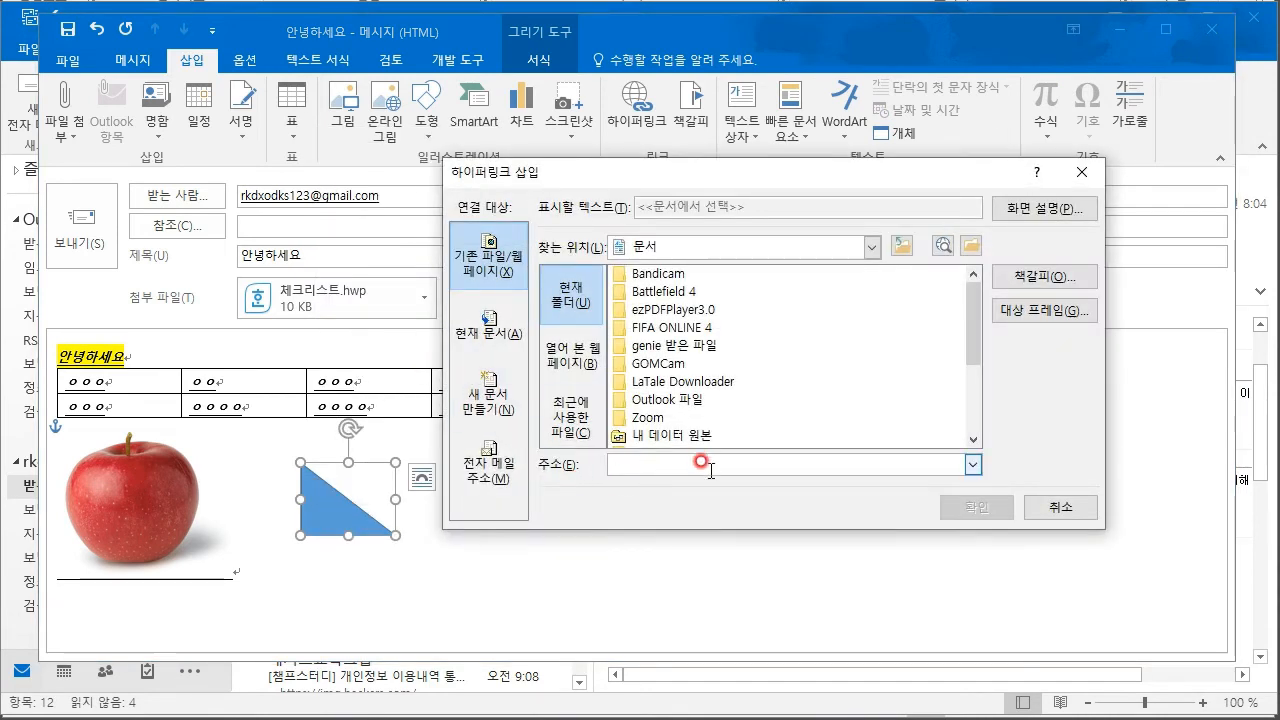
pyautogui.write('ee')
pyautogui.press('BackSpace')
pyautogui.press('BackSpace')
pyautogui.write('http://www.naver.com')
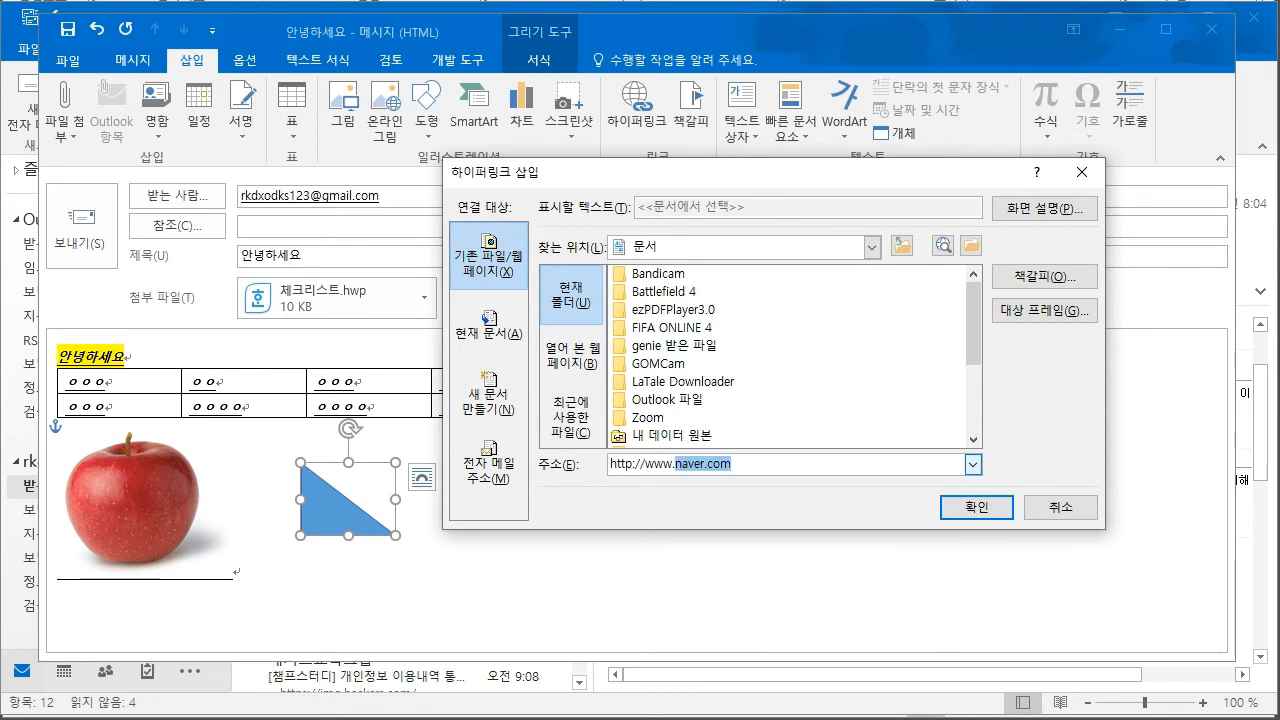
pyautogui.press('Return')
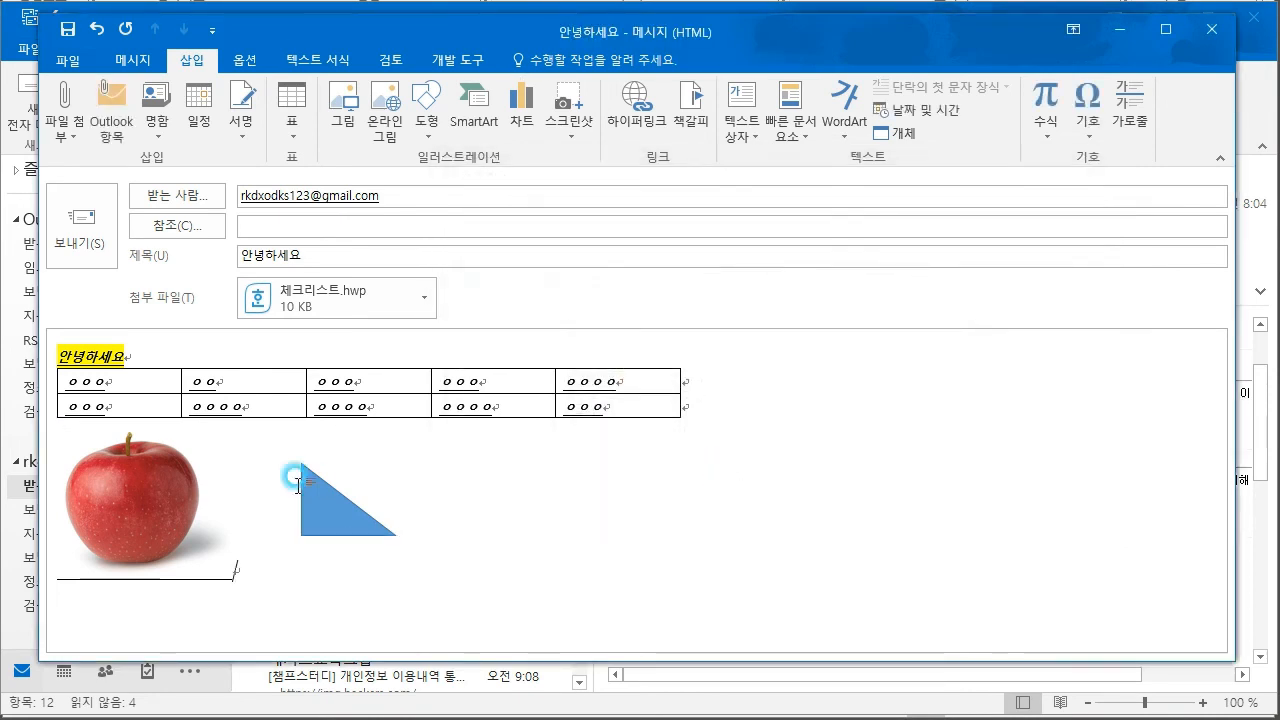
# - Follow the triangle's link to confirm the Naver page opens, then close it
pyautogui.moveTo(318, 495)
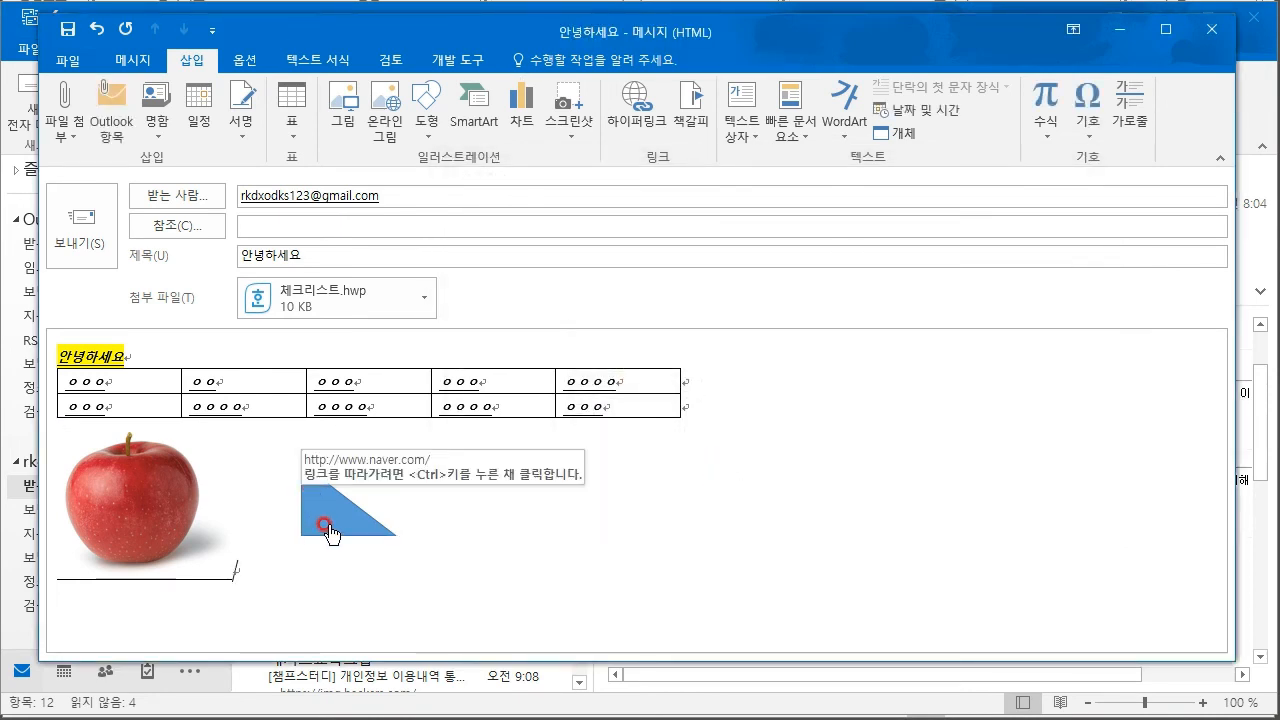
pyautogui.keyDown('ctrl'); pyautogui.click(318, 495); pyautogui.keyUp('ctrl')
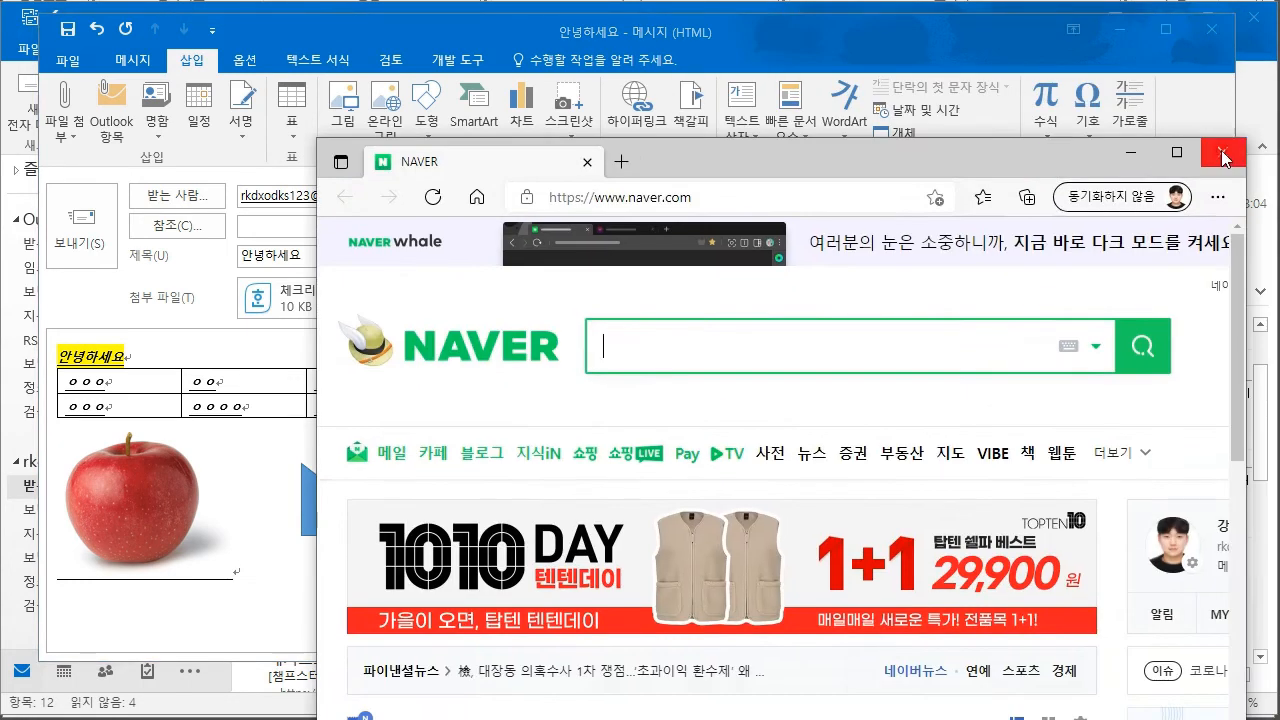
pyautogui.click(1222, 155)
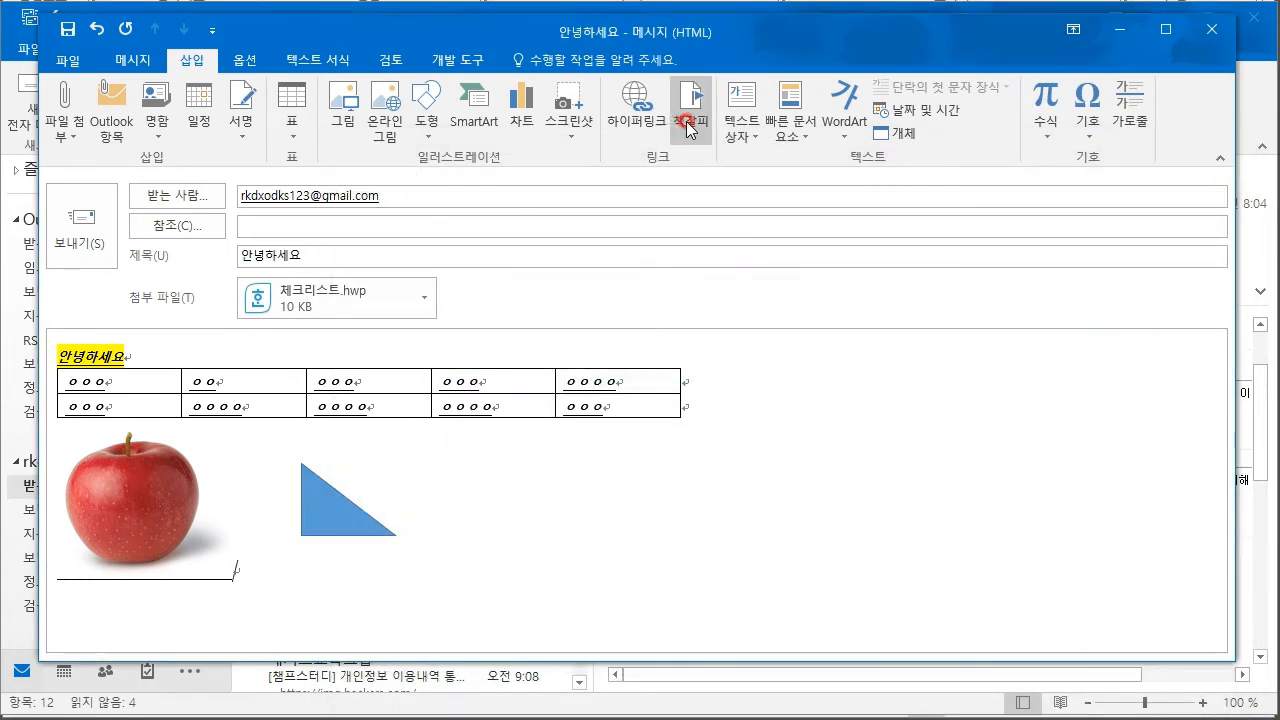
pyautogui.click(741, 118)
pyautogui.click(790, 163)
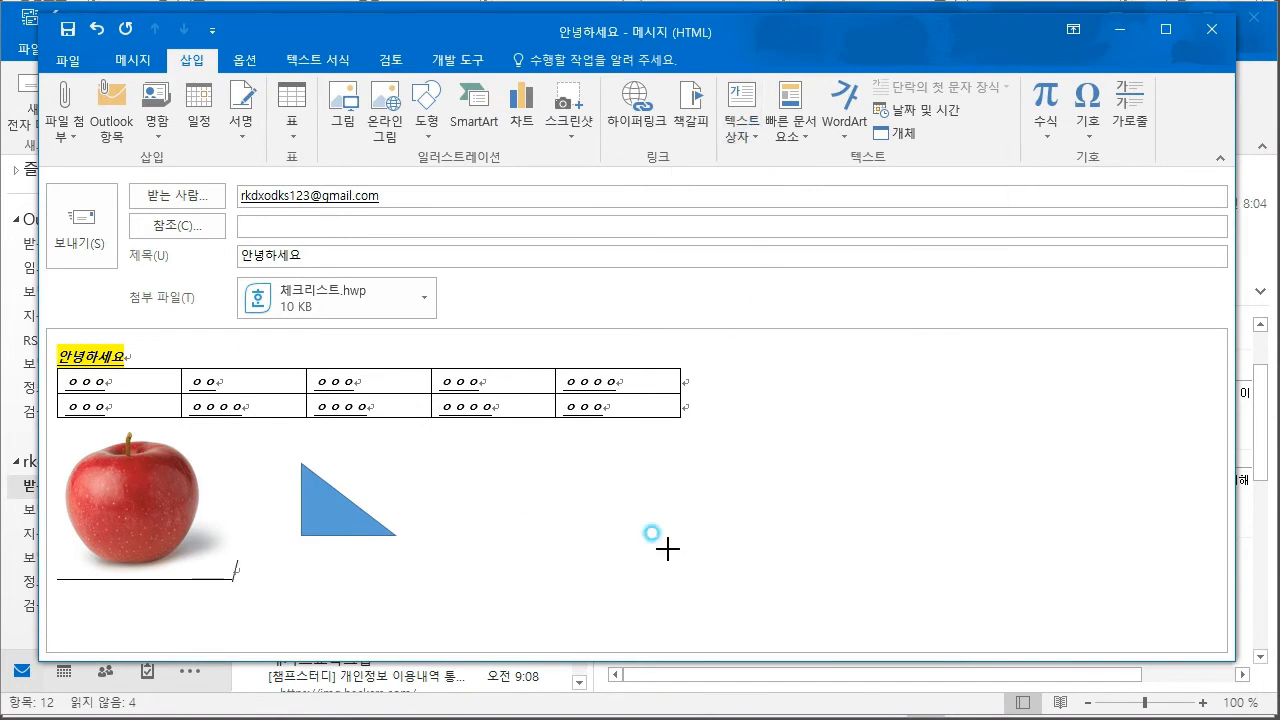
pyautogui.moveTo(540, 518); pyautogui.dragTo(773, 558)
pyautogui.click(915, 503)
pyautogui.click(648, 525)
pyautogui.click(593, 452)
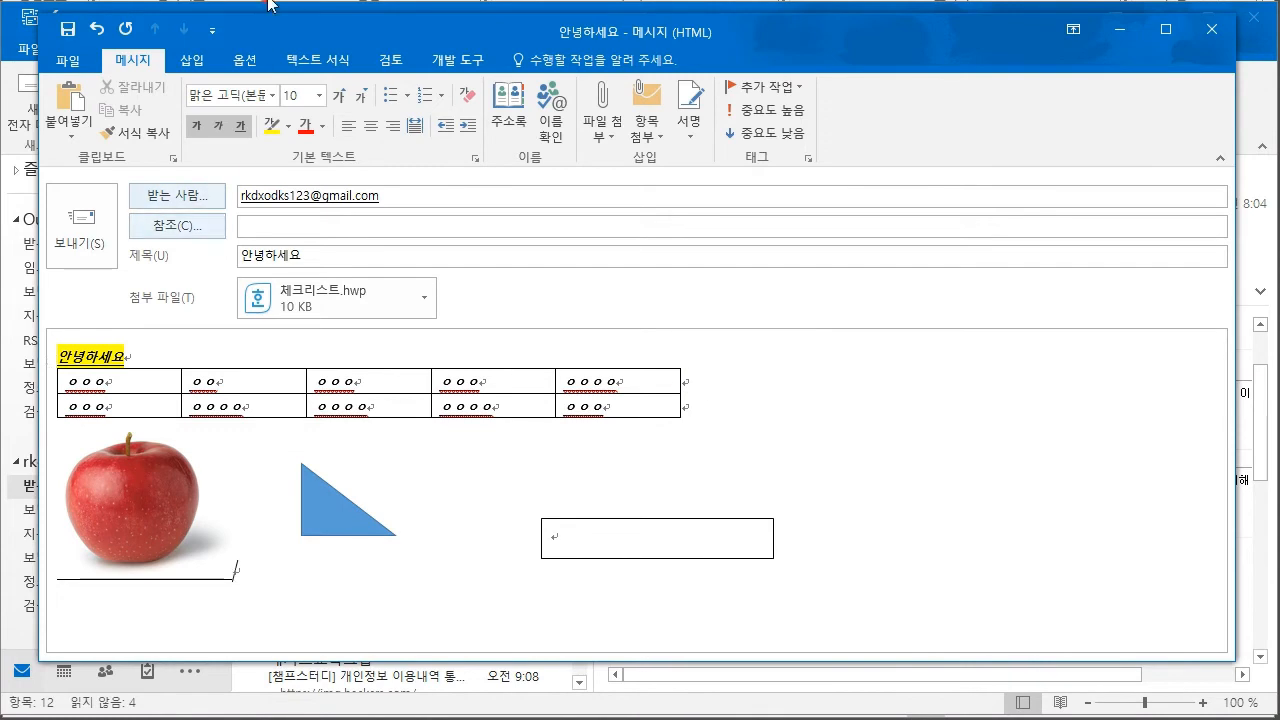
pyautogui.click(193, 60)
pyautogui.click(845, 148)
pyautogui.click(889, 194)
pyautogui.write('dfasdfasdfffffffffffffffffffff')
pyautogui.click(840, 424)
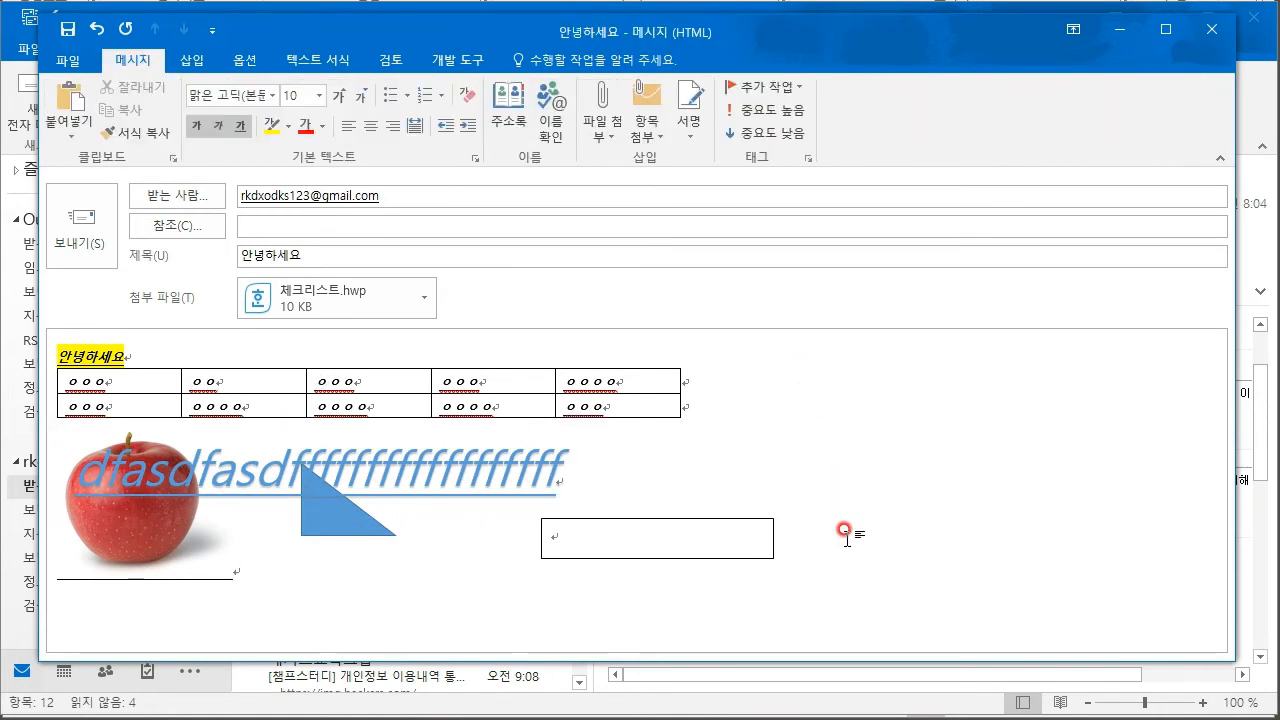
pyautogui.hotkey('ctrl', 'a')
pyautogui.click(916, 400)
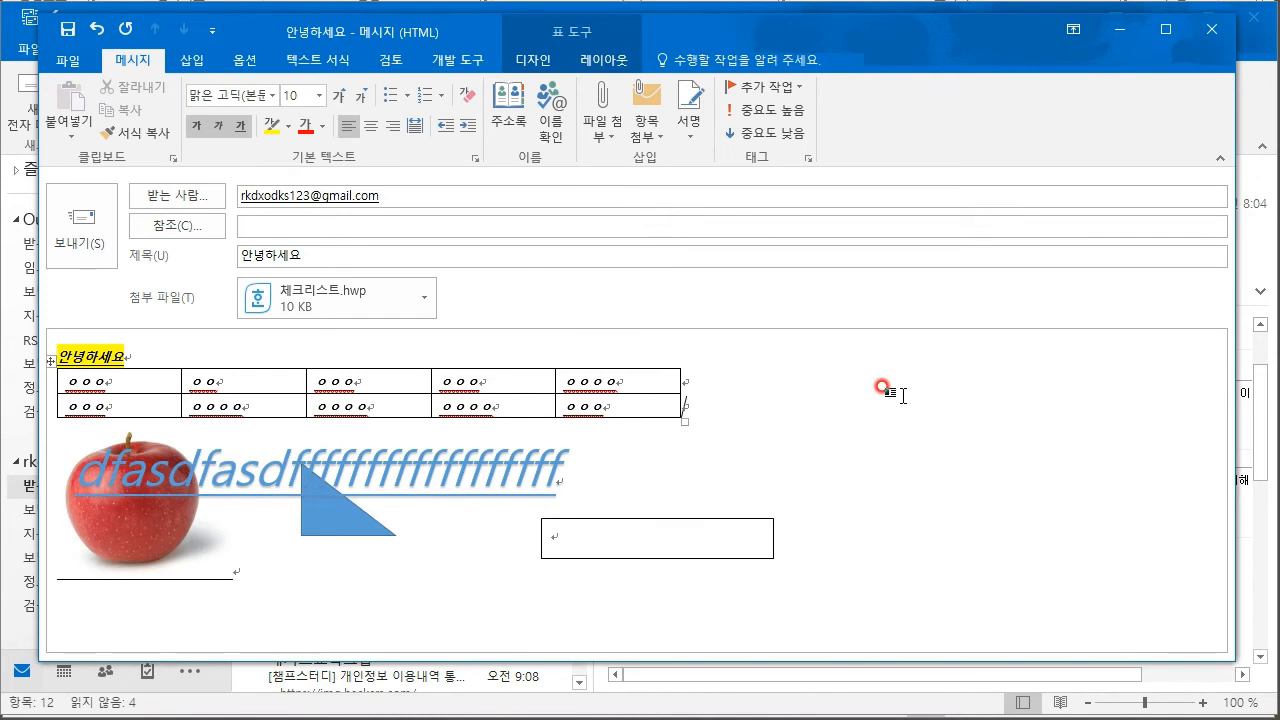
# - On the Options tab, preview another theme but keep Office, and toggle the Bcc field
pyautogui.click(196, 60)
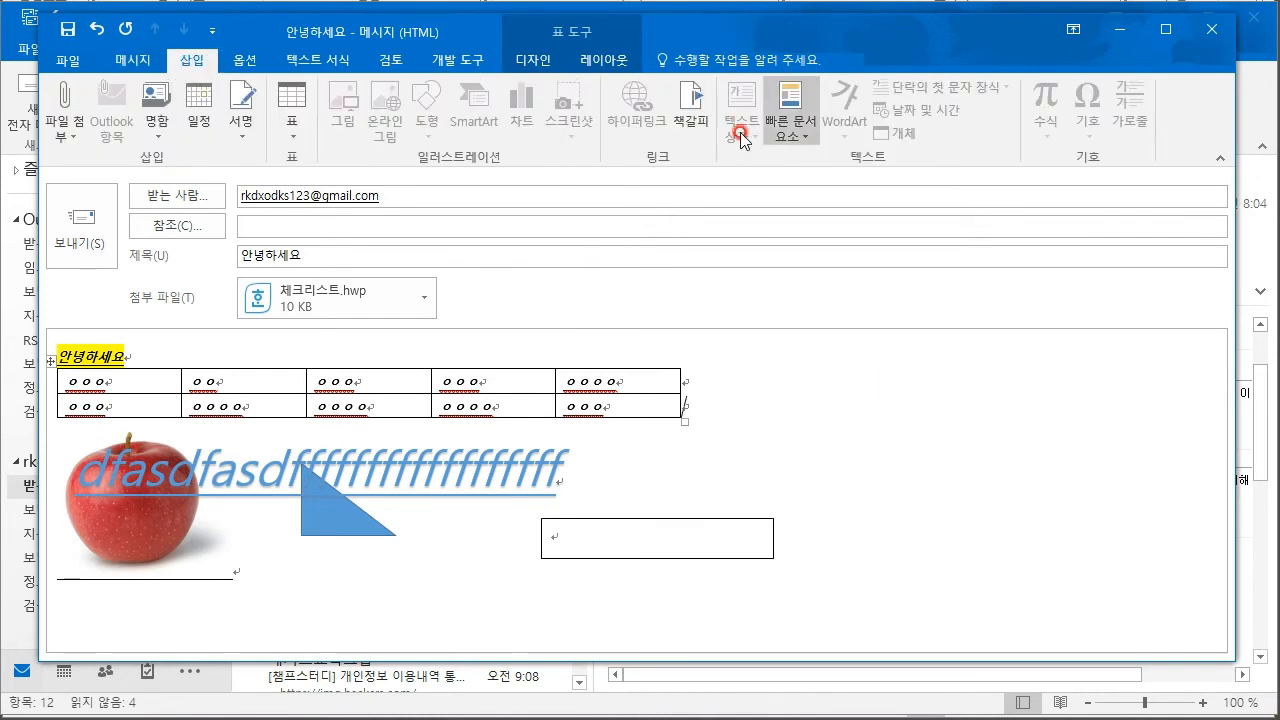
pyautogui.click(803, 457)
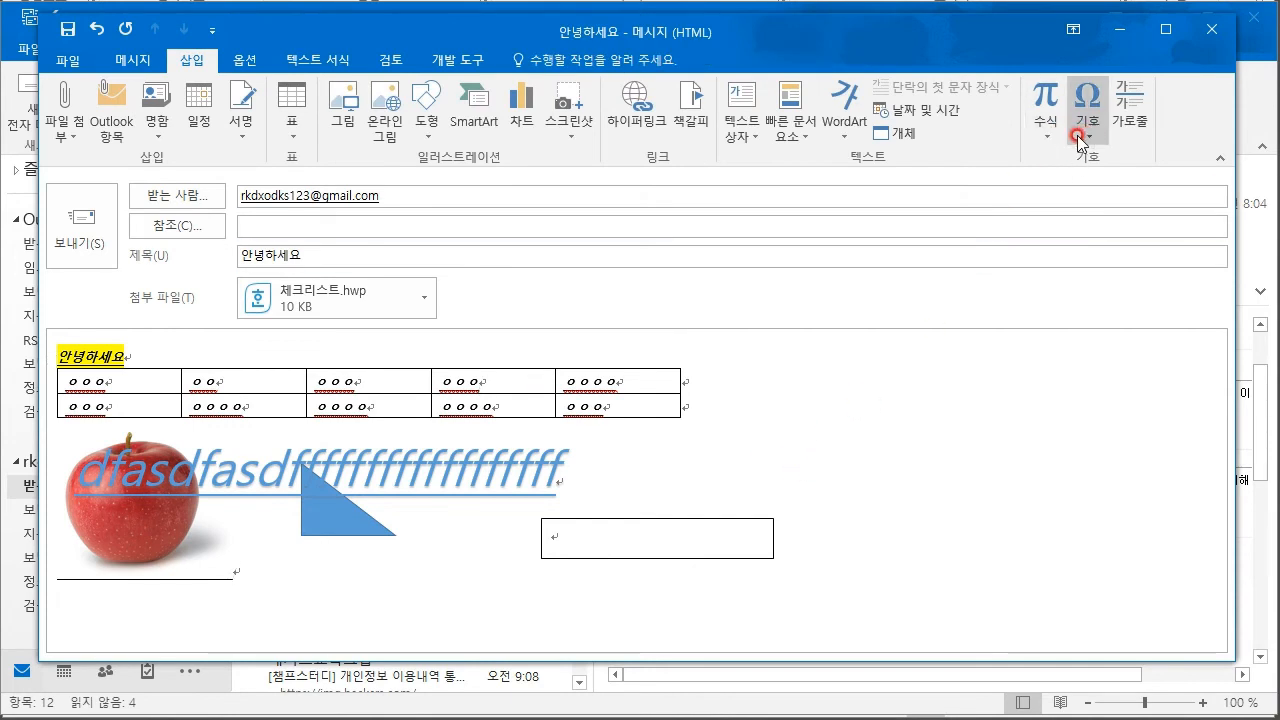
pyautogui.click(265, 62)
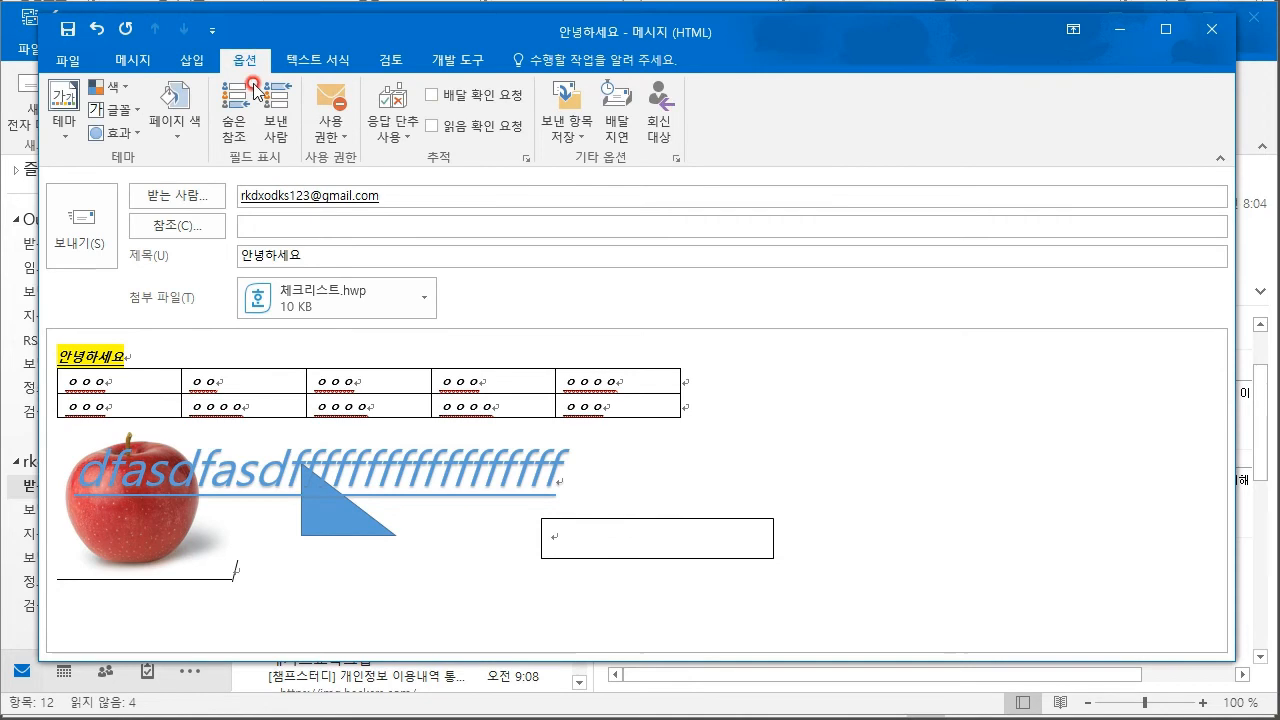
pyautogui.click(68, 130)
pyautogui.click(146, 199)
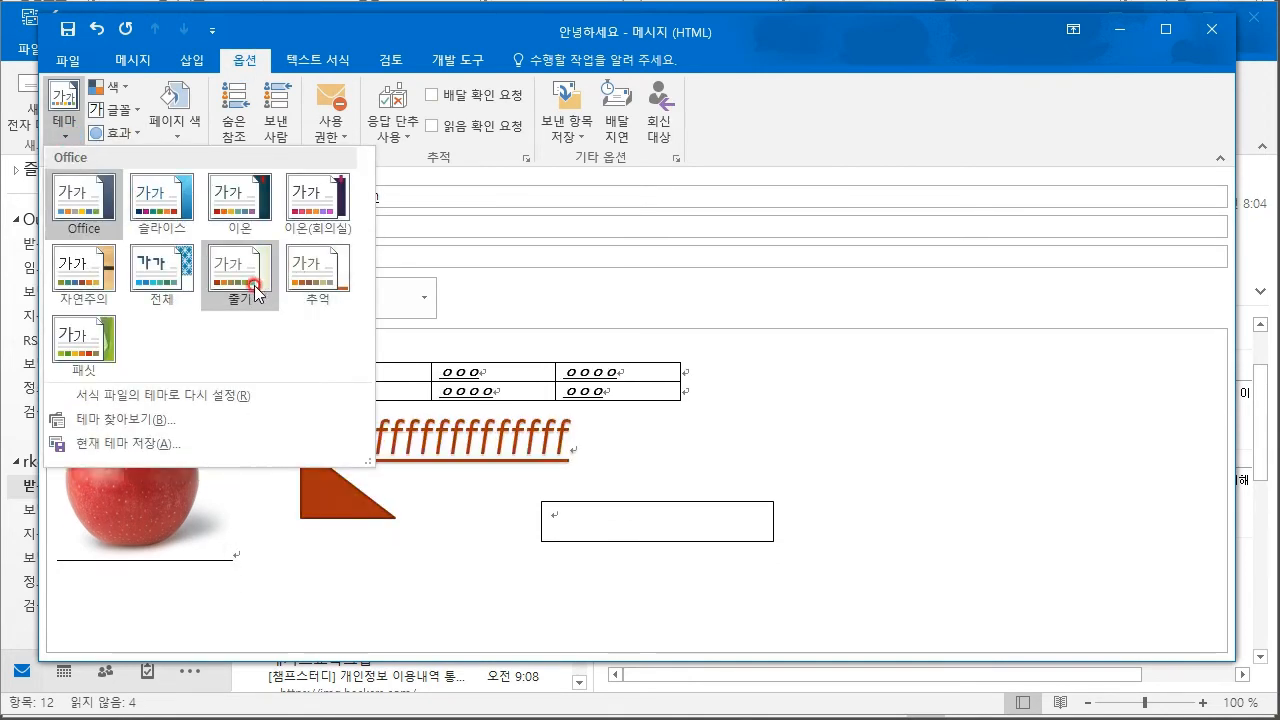
pyautogui.click(586, 457)
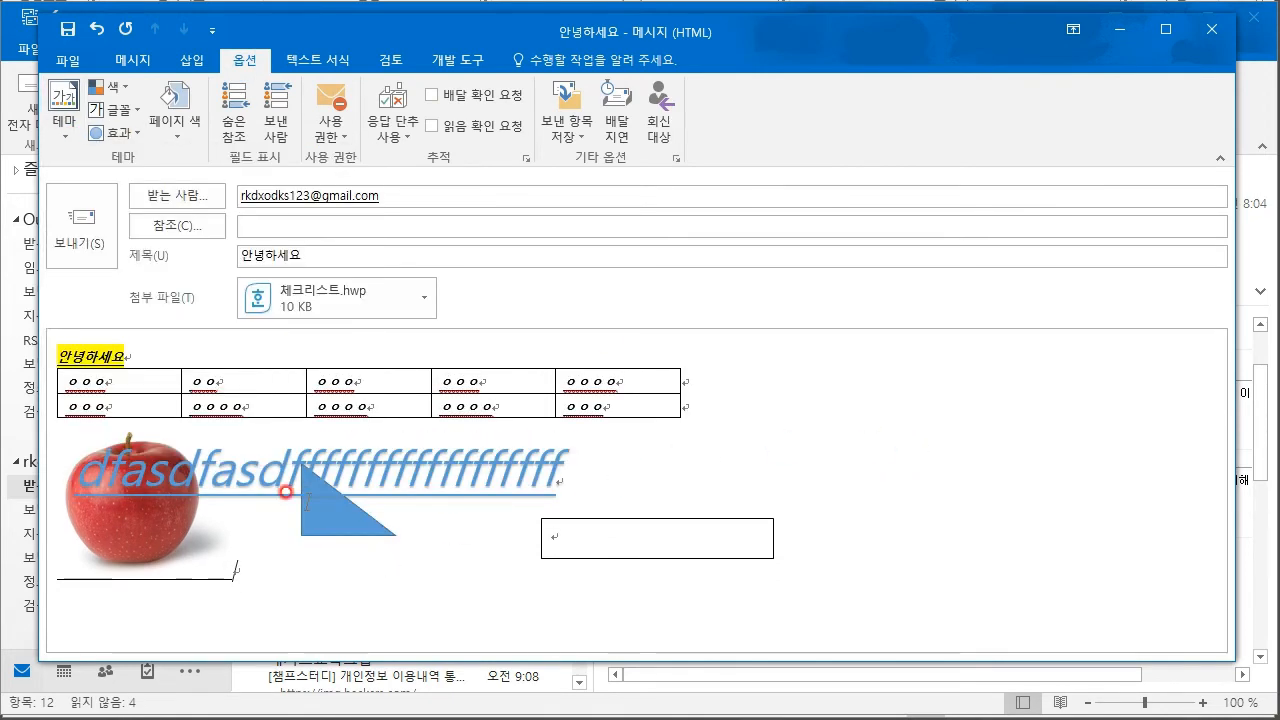
pyautogui.click(233, 140)
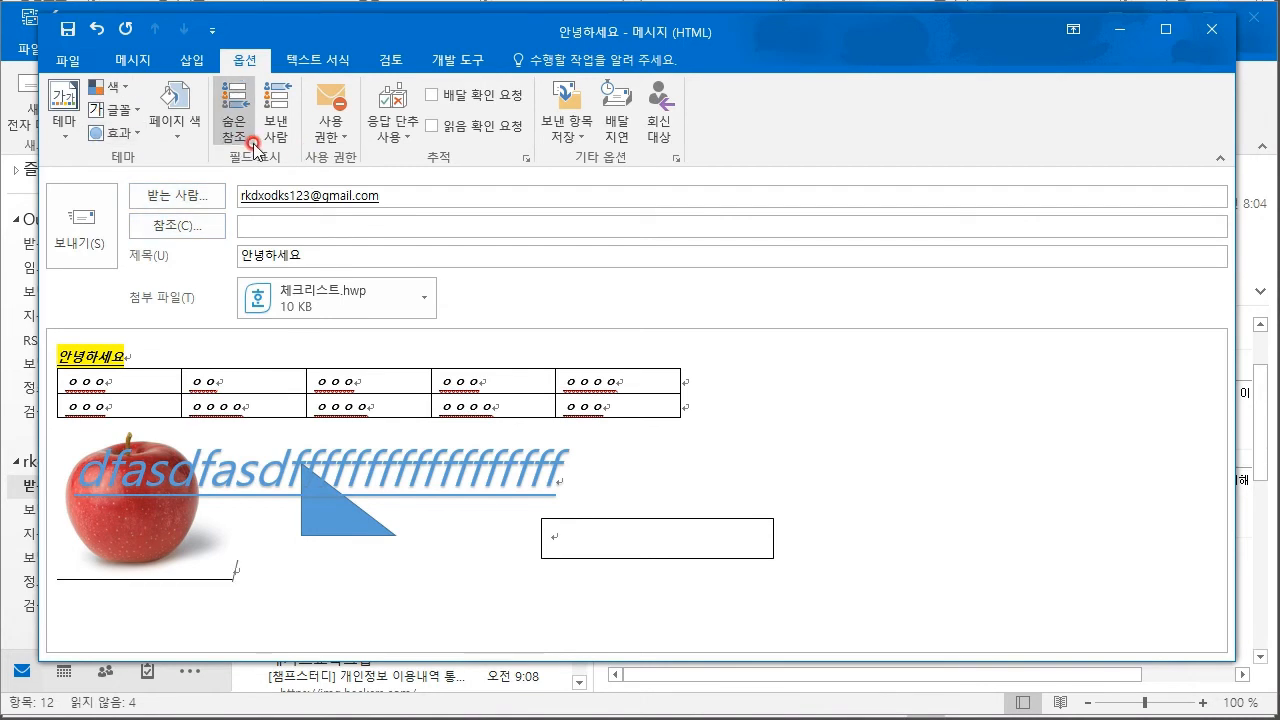
# - Toggle Bcc off and back on, place the caret in Cc, and bring Notepad forward
pyautogui.click(251, 137)
pyautogui.click(236, 131)
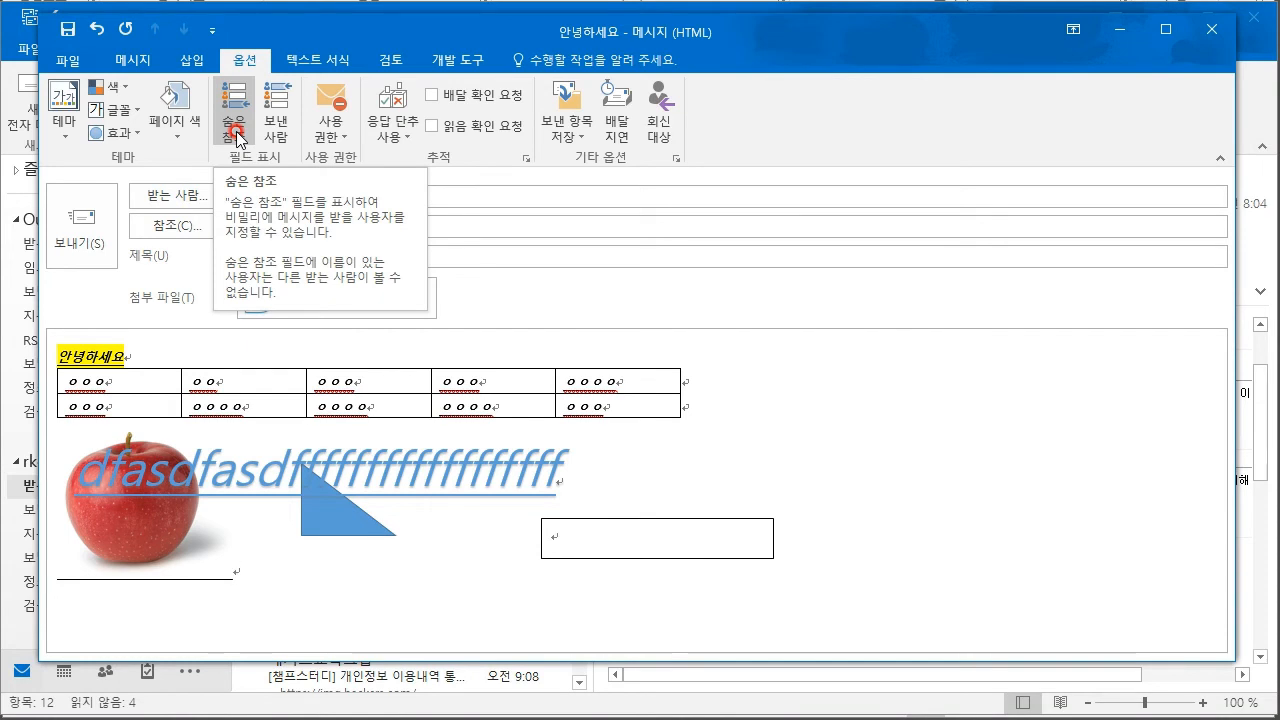
pyautogui.click(518, 224)
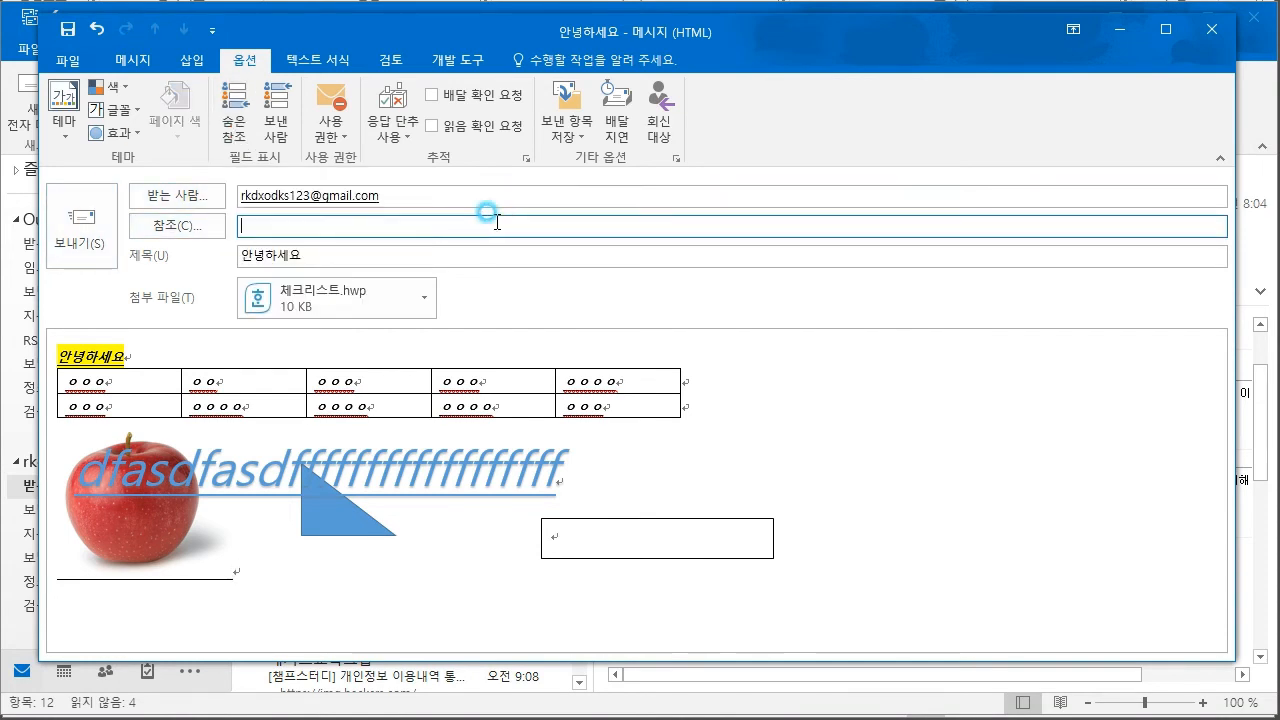
pyautogui.hotkey('alt', 'Tab')
pyautogui.click(1053, 533)
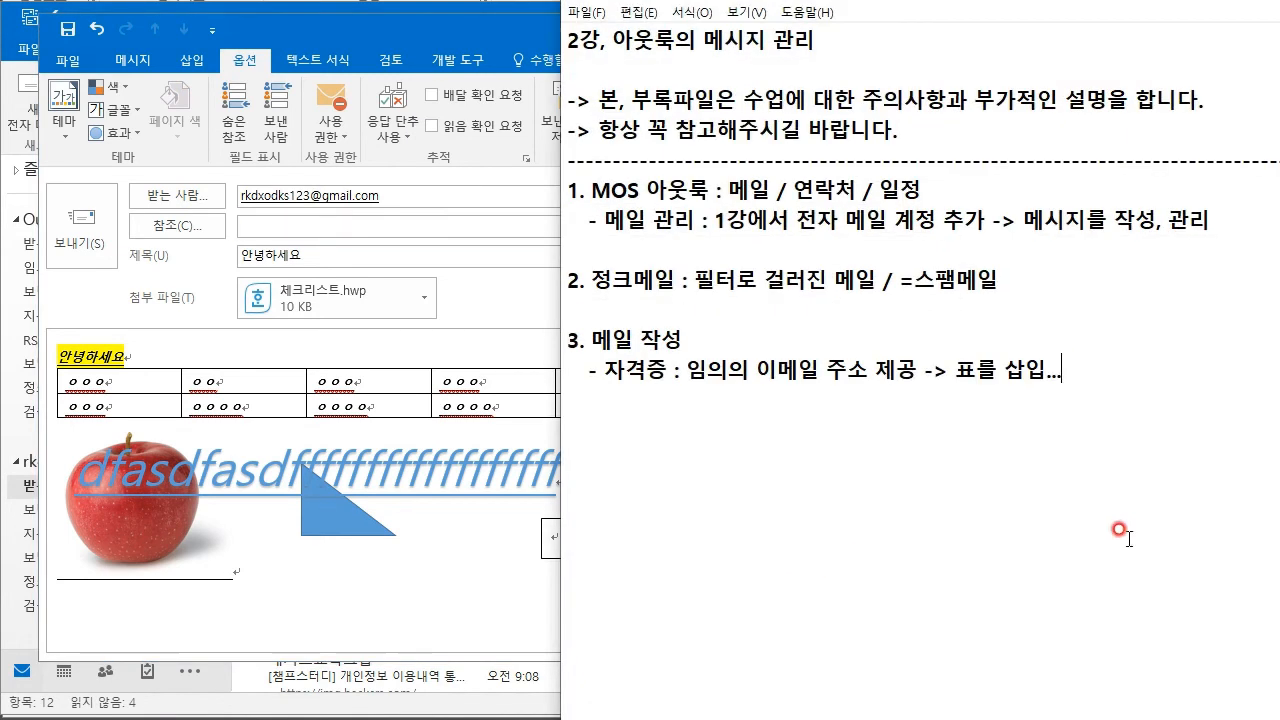
# - Add the note '참조 : 본래 받을 사람 제외하고 메일 확인만 가능한' in Notepad, then return to the draft
pyautogui.write('참ㅈ')
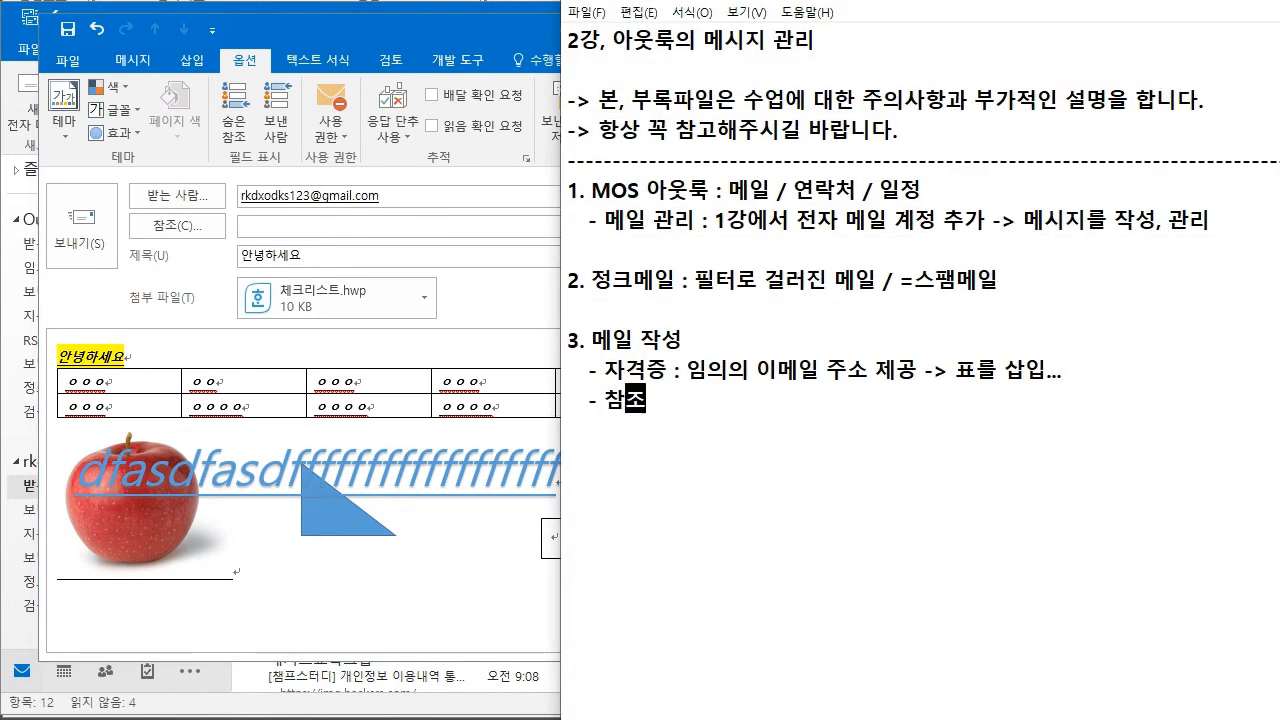
pyautogui.write('조 : 본래 받을 사람 제오외하고 메일 확인만 가능한자')
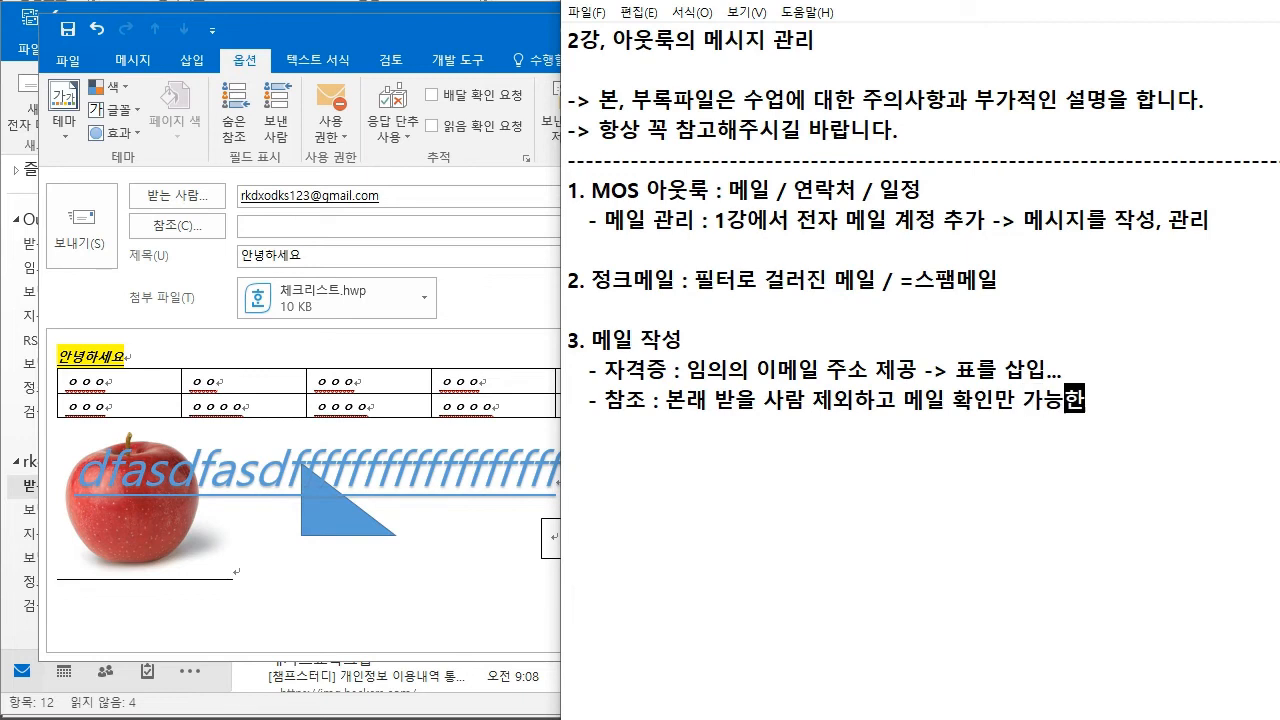
pyautogui.click(274, 606)
pyautogui.click(504, 412)
pyautogui.hotkey('ctrl', 'a')
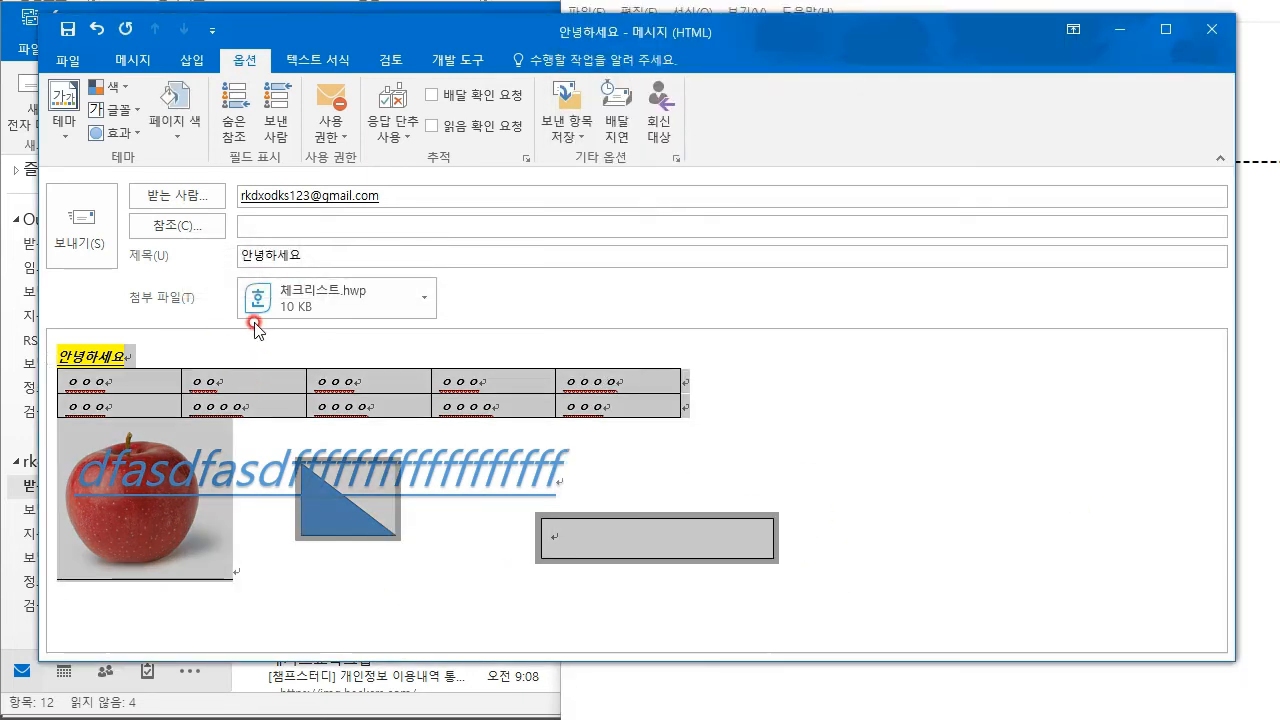
pyautogui.click(231, 336)
pyautogui.hotkey('ctrl', 'a')
pyautogui.click(894, 534)
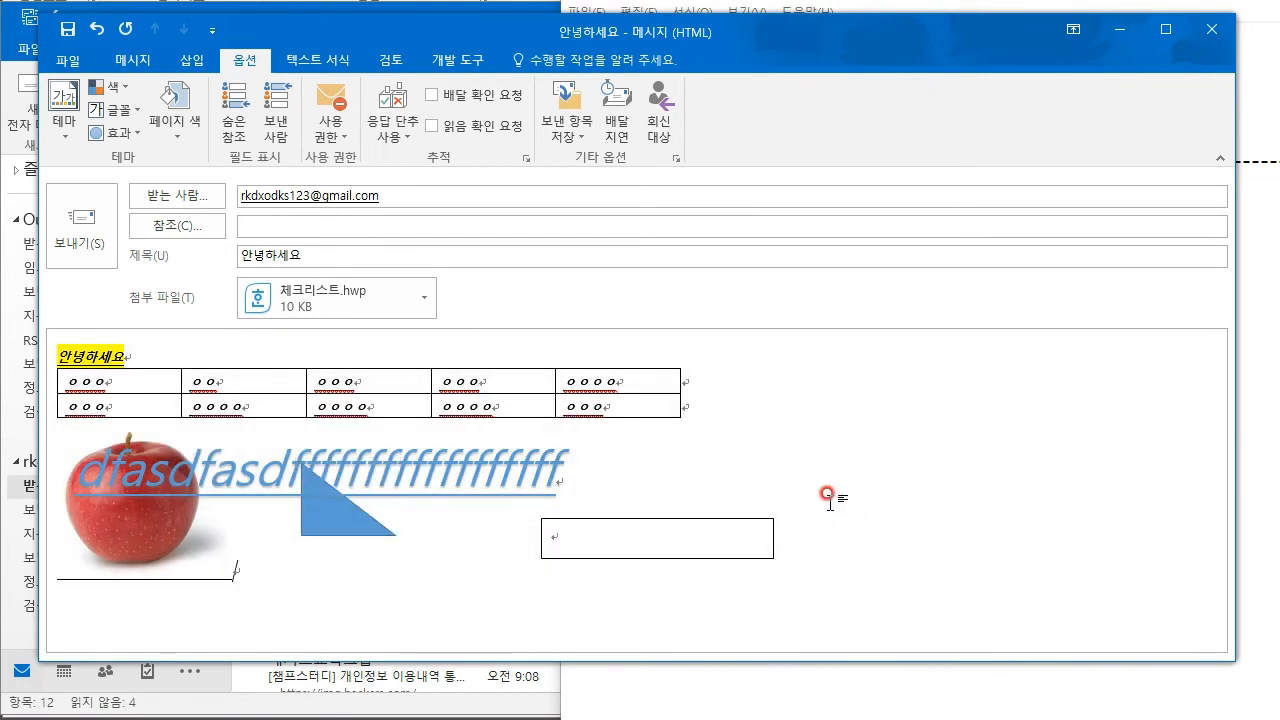
pyautogui.click(332, 334)
pyautogui.click(401, 194)
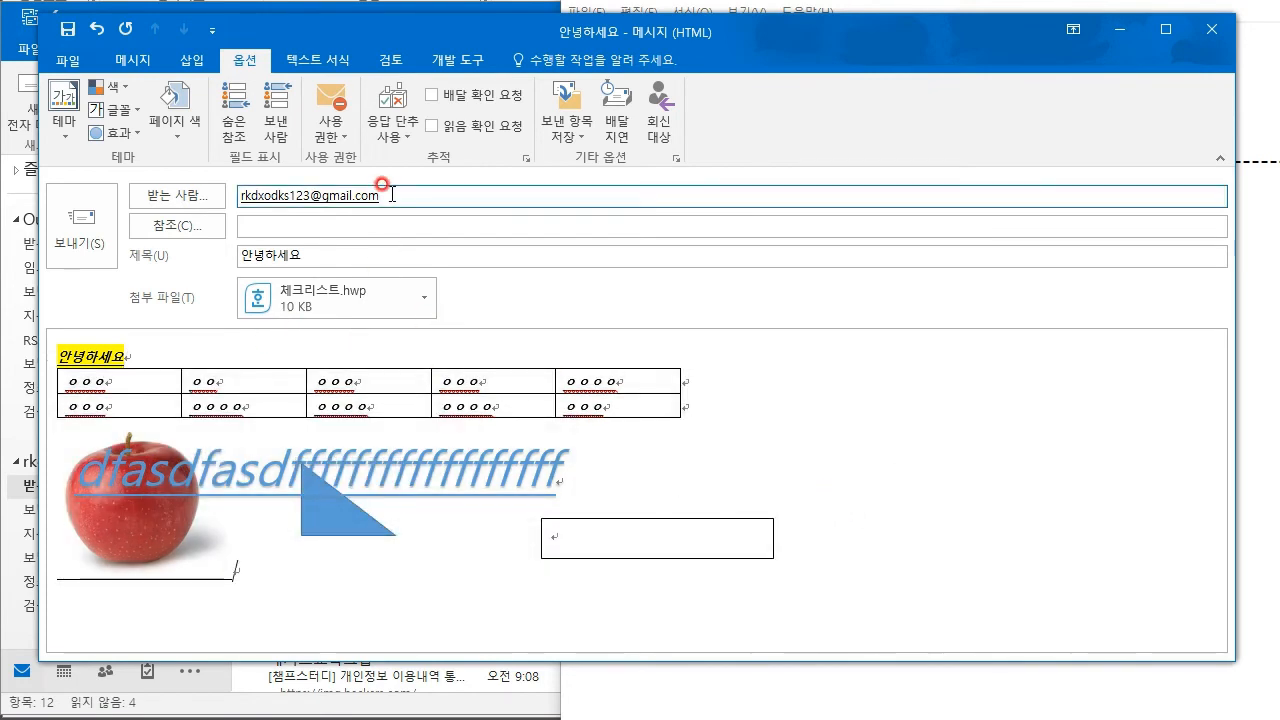
pyautogui.moveTo(420, 194); pyautogui.dragTo(180, 180)
pyautogui.click(405, 190)
pyautogui.moveTo(402, 192); pyautogui.dragTo(257, 203)
pyautogui.click(334, 224)
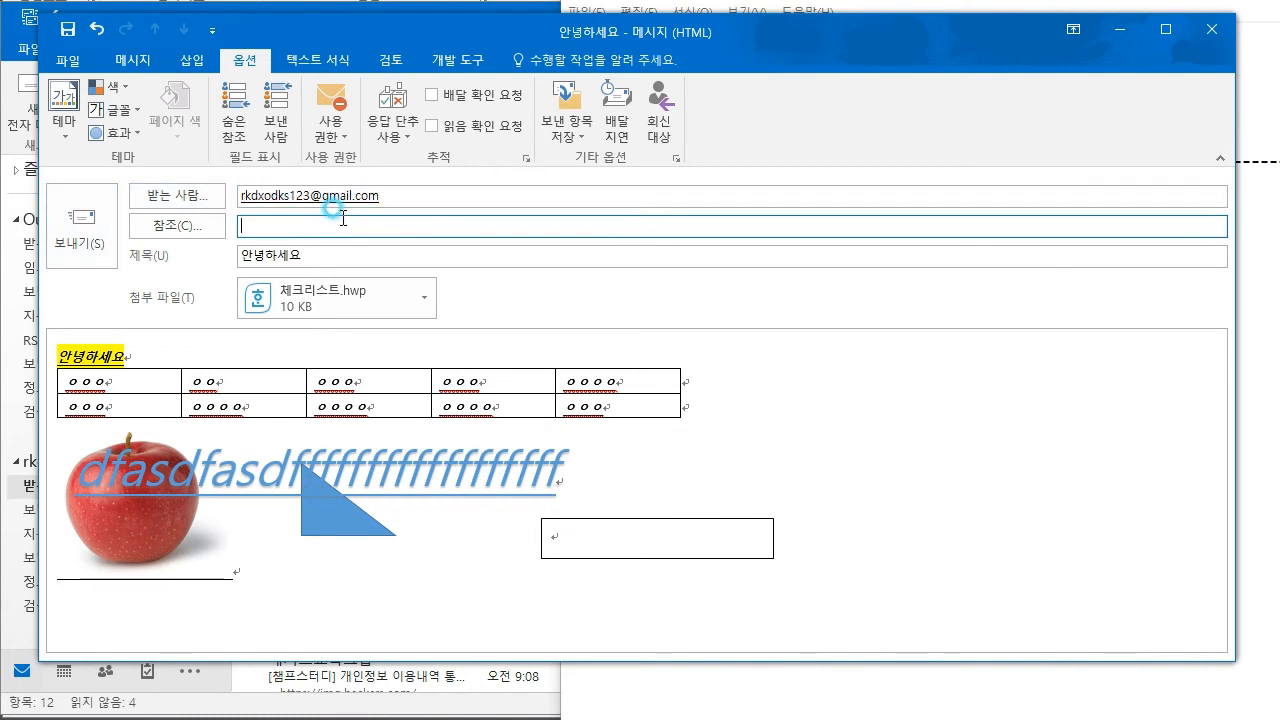
pyautogui.click(272, 212)
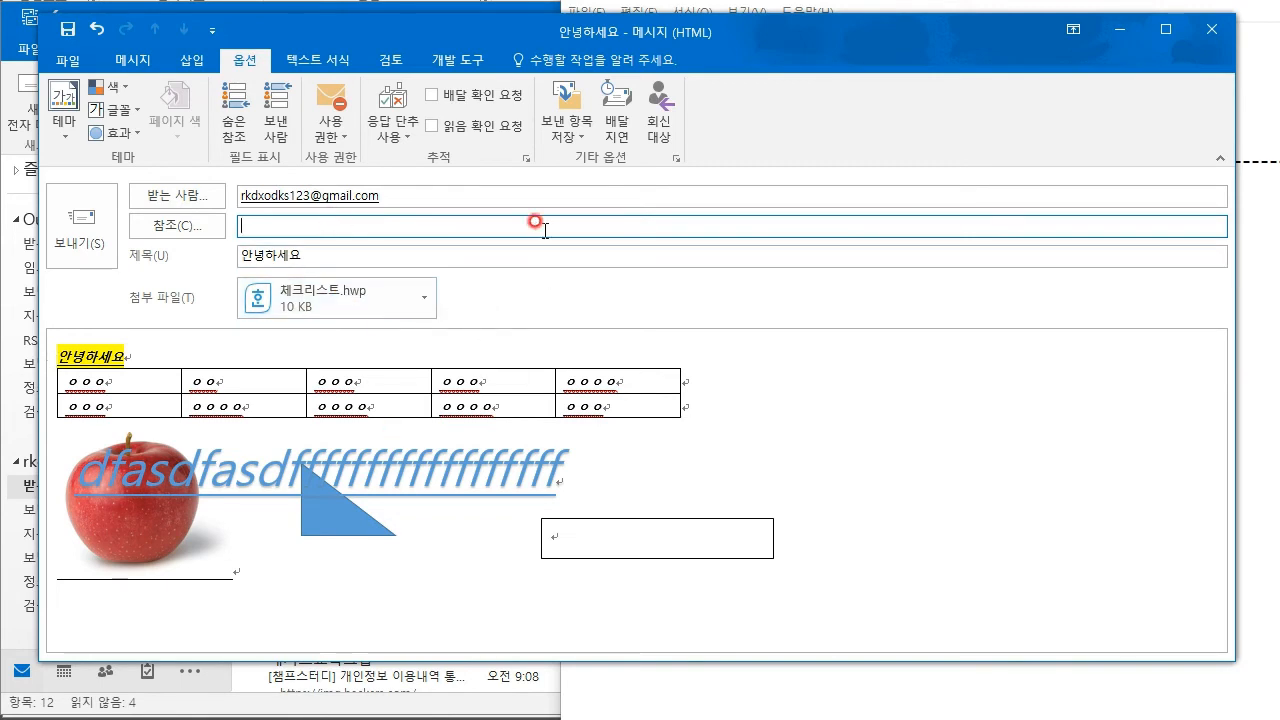
pyautogui.click(267, 229)
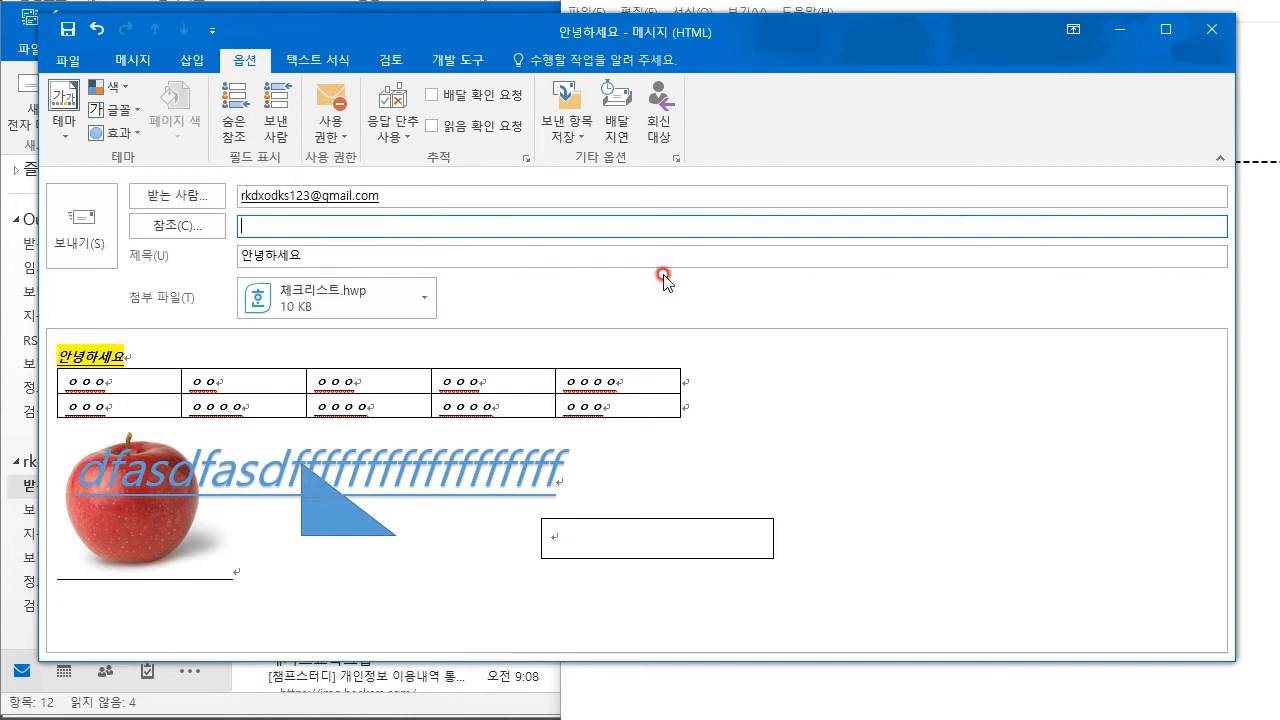
pyautogui.click(333, 137)
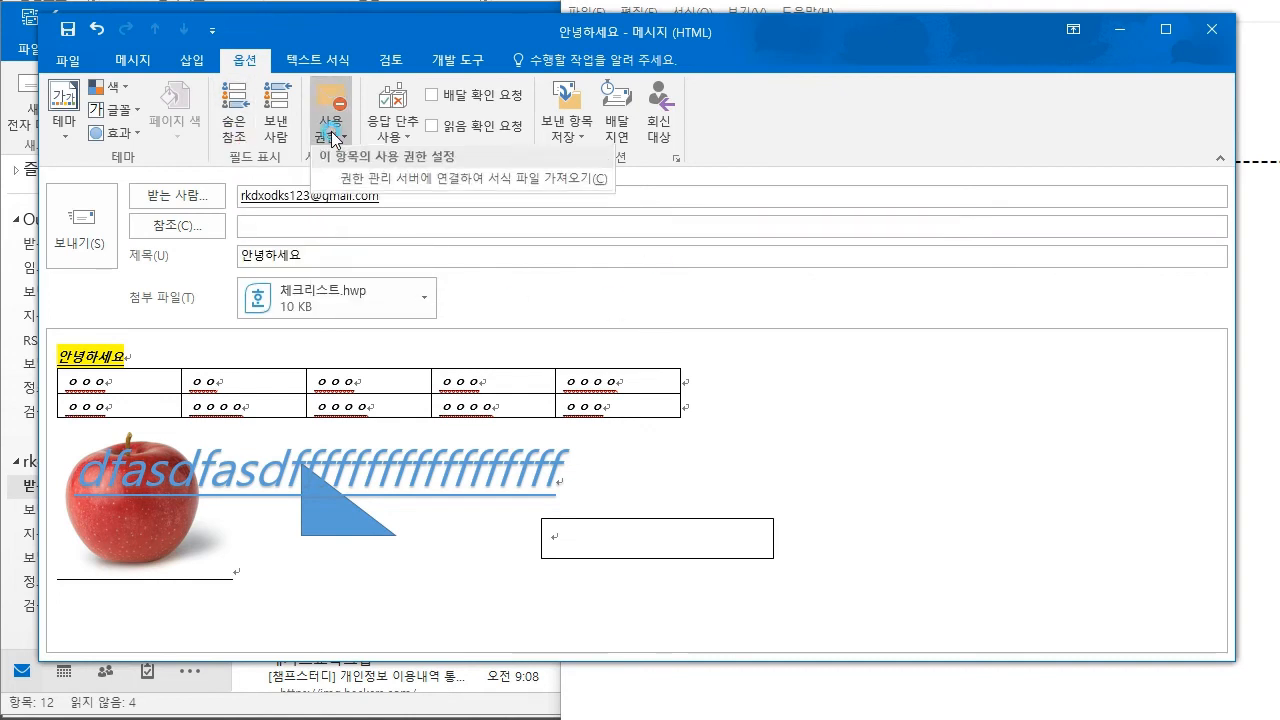
pyautogui.click(571, 266)
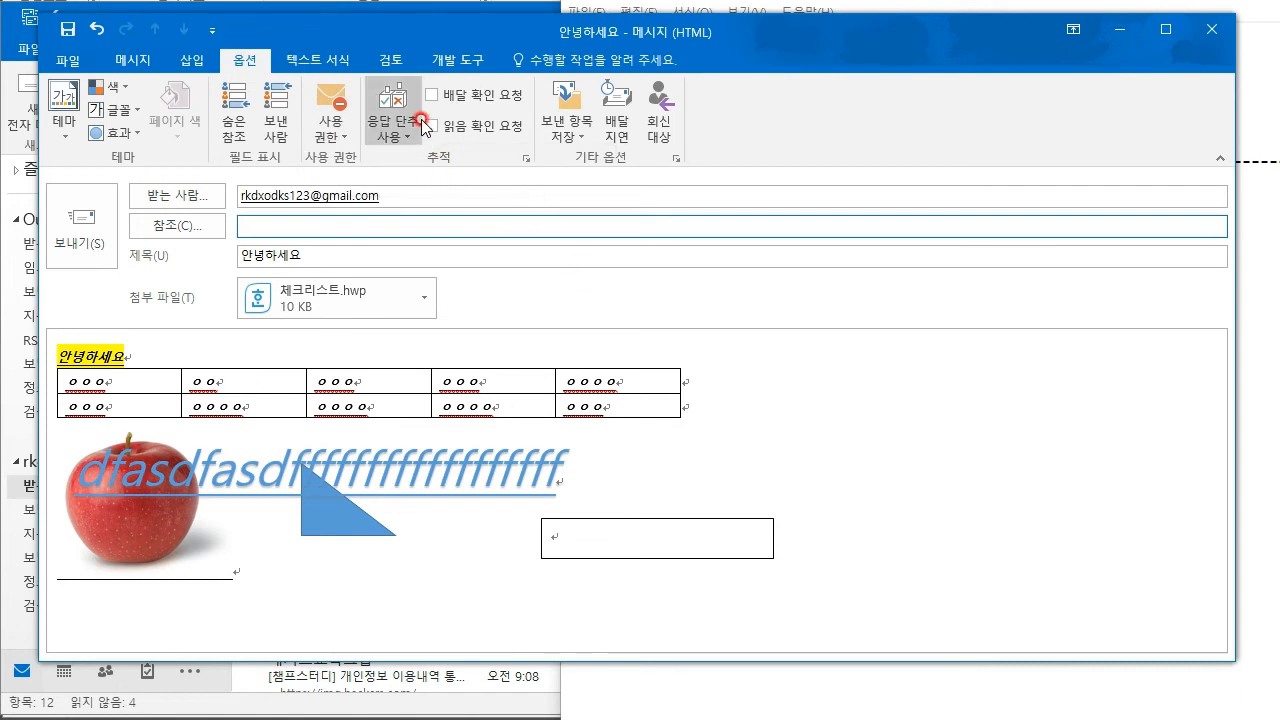
pyautogui.click(487, 128)
pyautogui.click(478, 125)
pyautogui.click(485, 96)
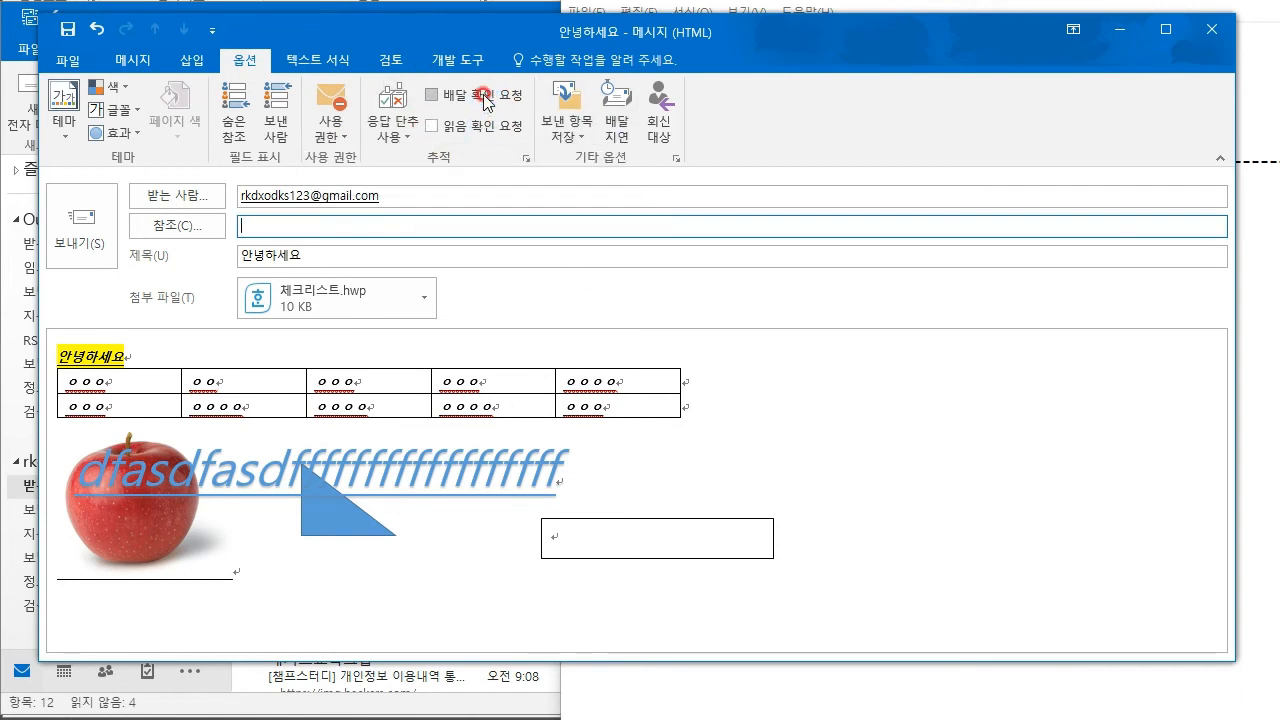
pyautogui.click(525, 157)
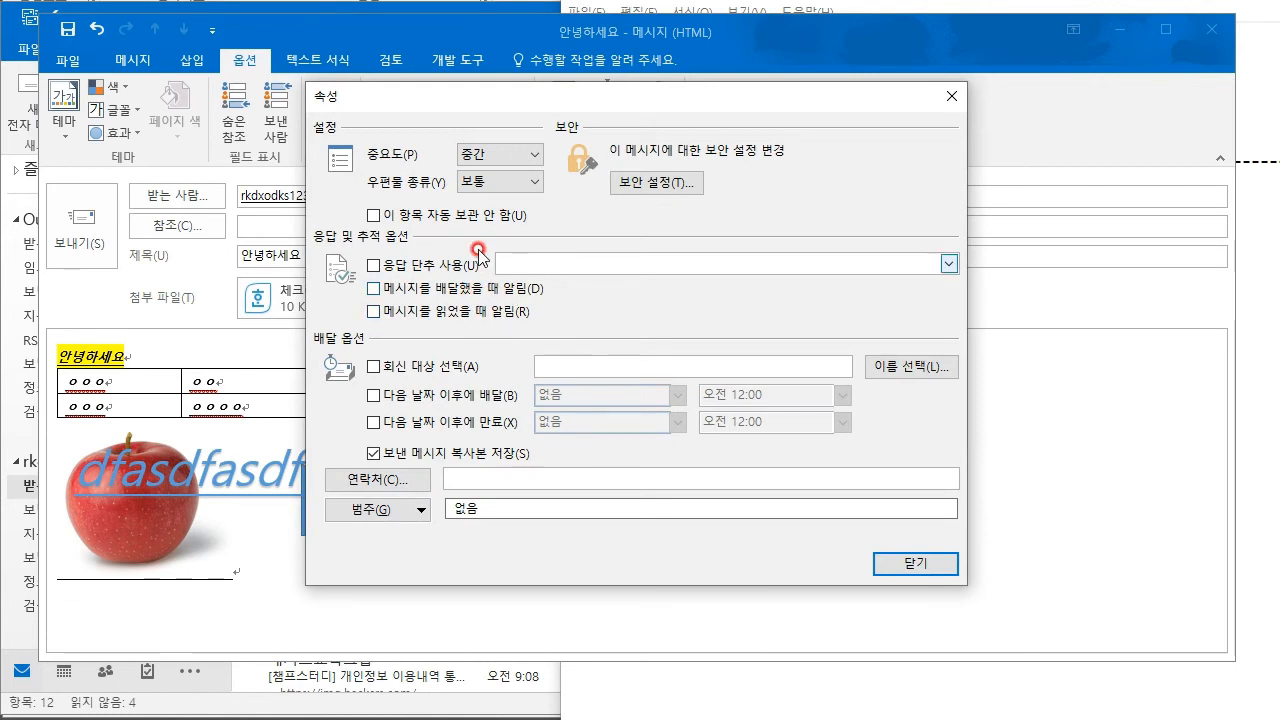
pyautogui.click(905, 566)
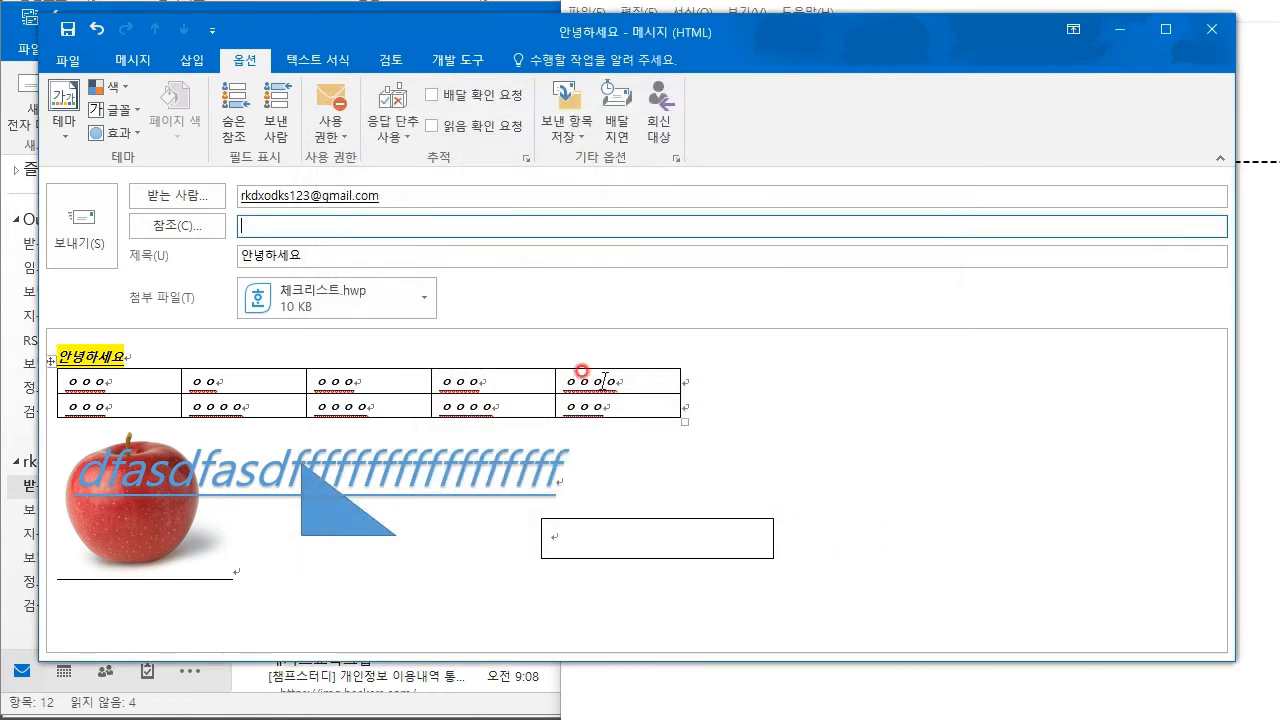
# - Save the sent copy to the Outlook data file's 보낸 편지함 folder
pyautogui.click(567, 130)
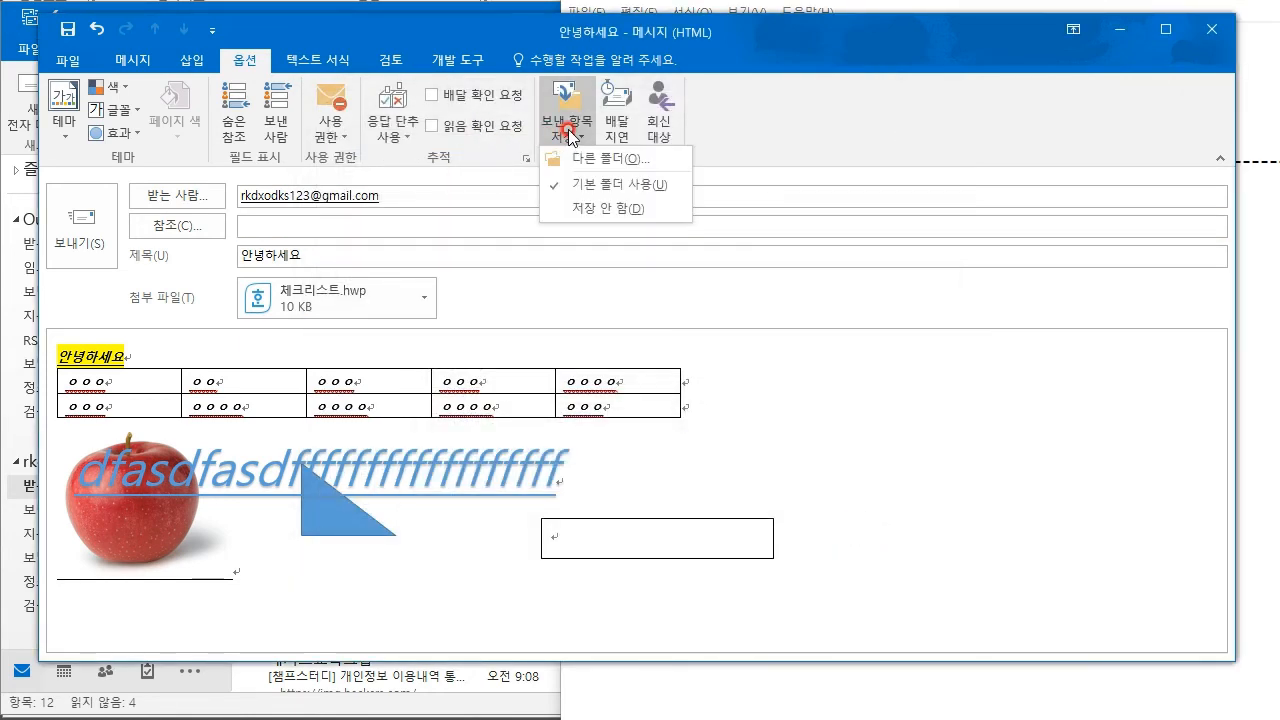
pyautogui.click(628, 162)
pyautogui.moveTo(569, 172); pyautogui.dragTo(705, 177)
pyautogui.scroll(2, 652, 262)
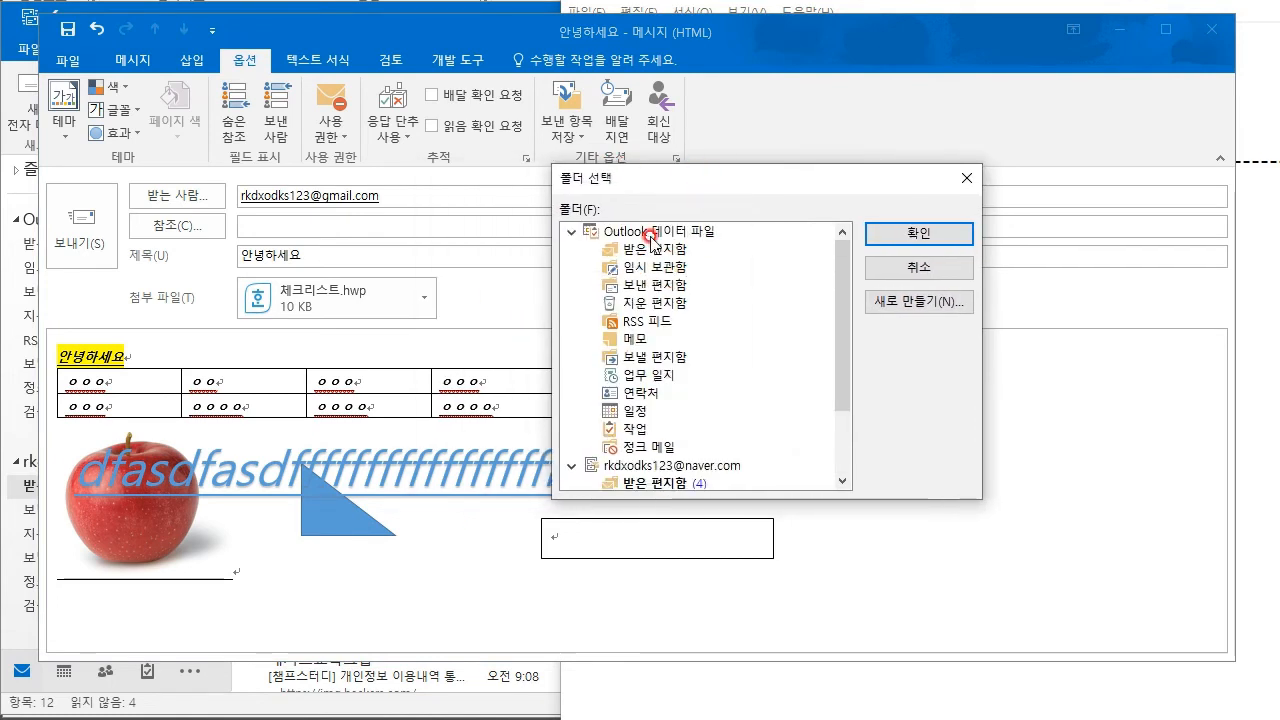
pyautogui.scroll(-1, 657, 253)
pyautogui.scroll(-1, 660, 300)
pyautogui.scroll(2, 663, 335)
pyautogui.scroll(-2, 663, 345)
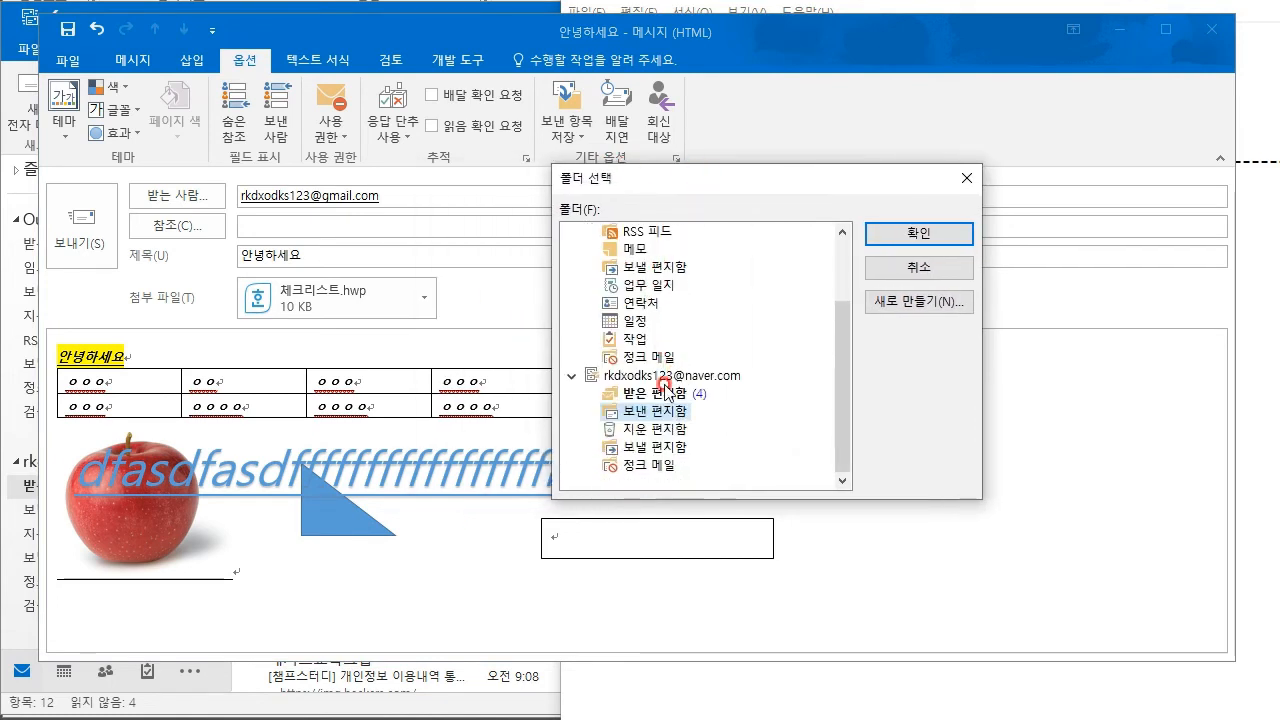
pyautogui.scroll(2, 655, 380)
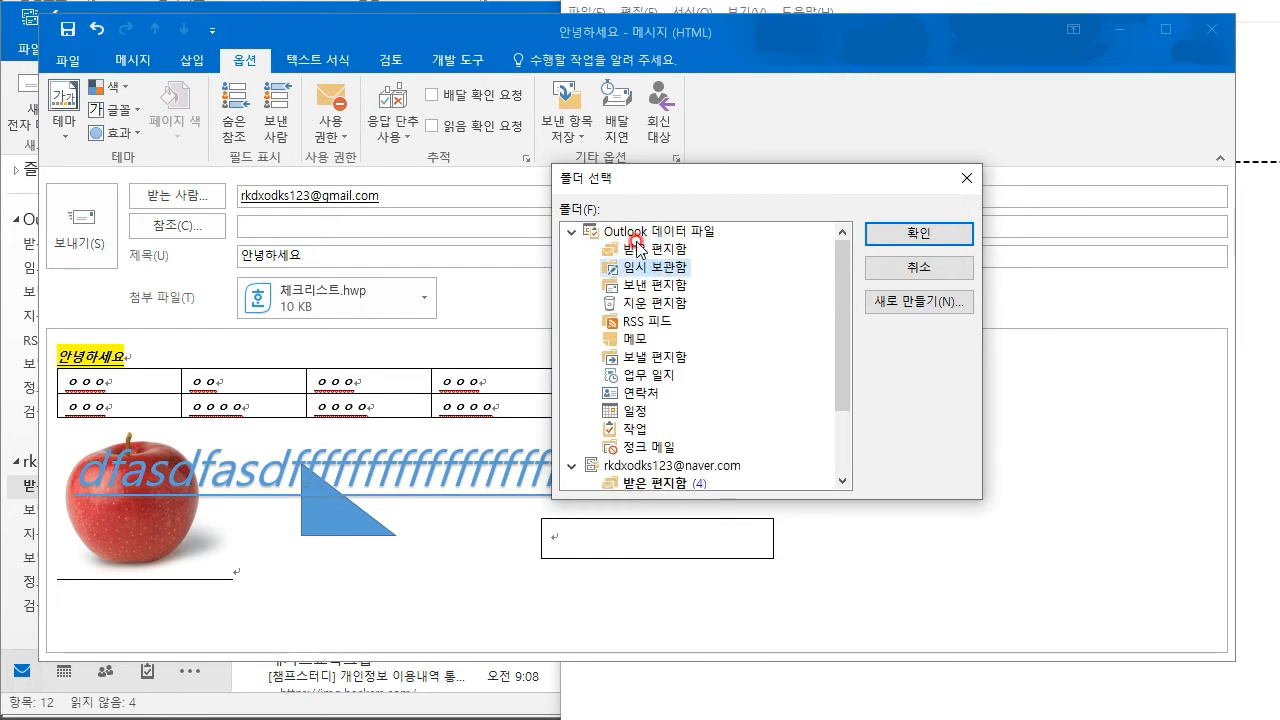
pyautogui.click(625, 285)
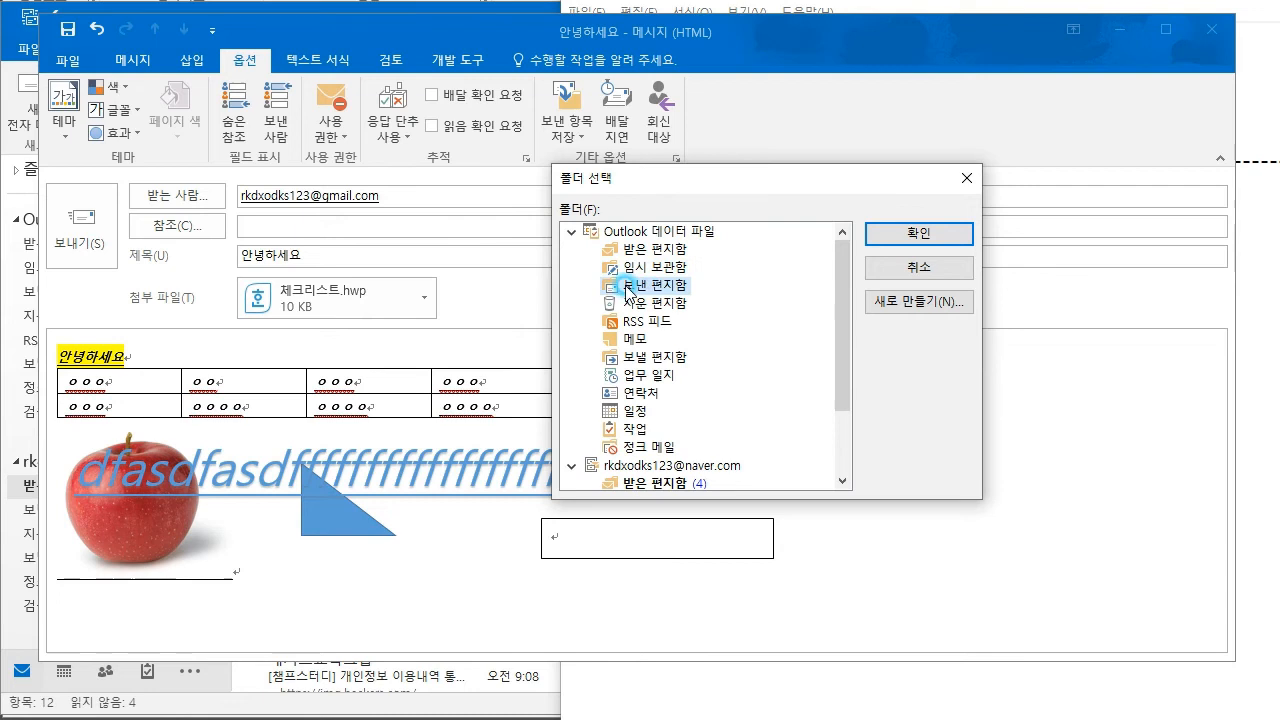
pyautogui.click(885, 240)
# - Hold the message's delivery until 2021-10-07 at 5:00 PM
pyautogui.click(566, 118)
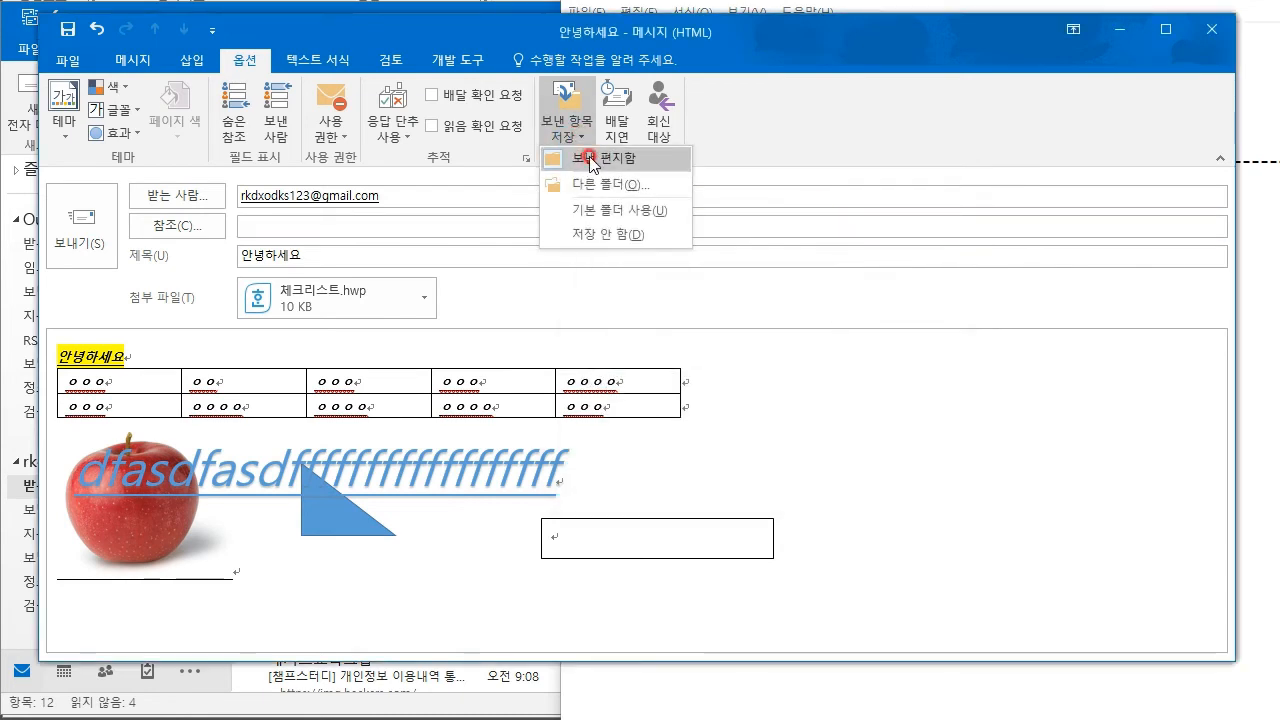
pyautogui.click(900, 137)
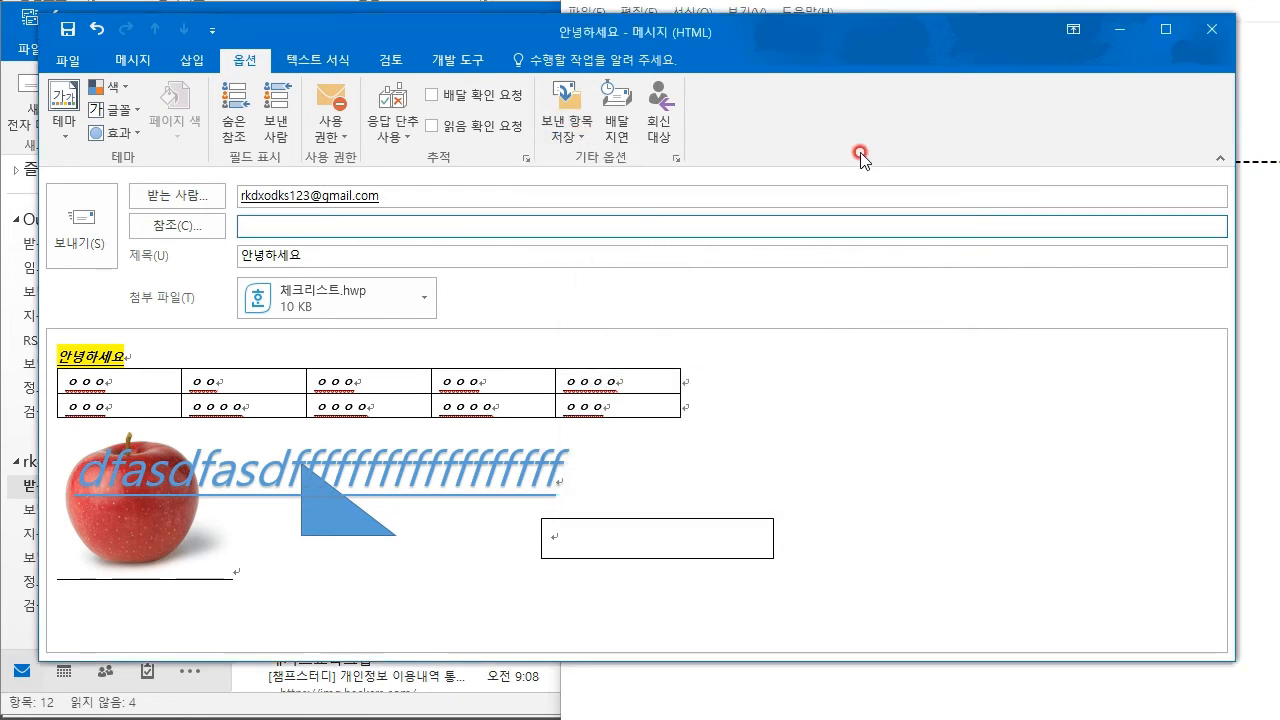
pyautogui.click(617, 125)
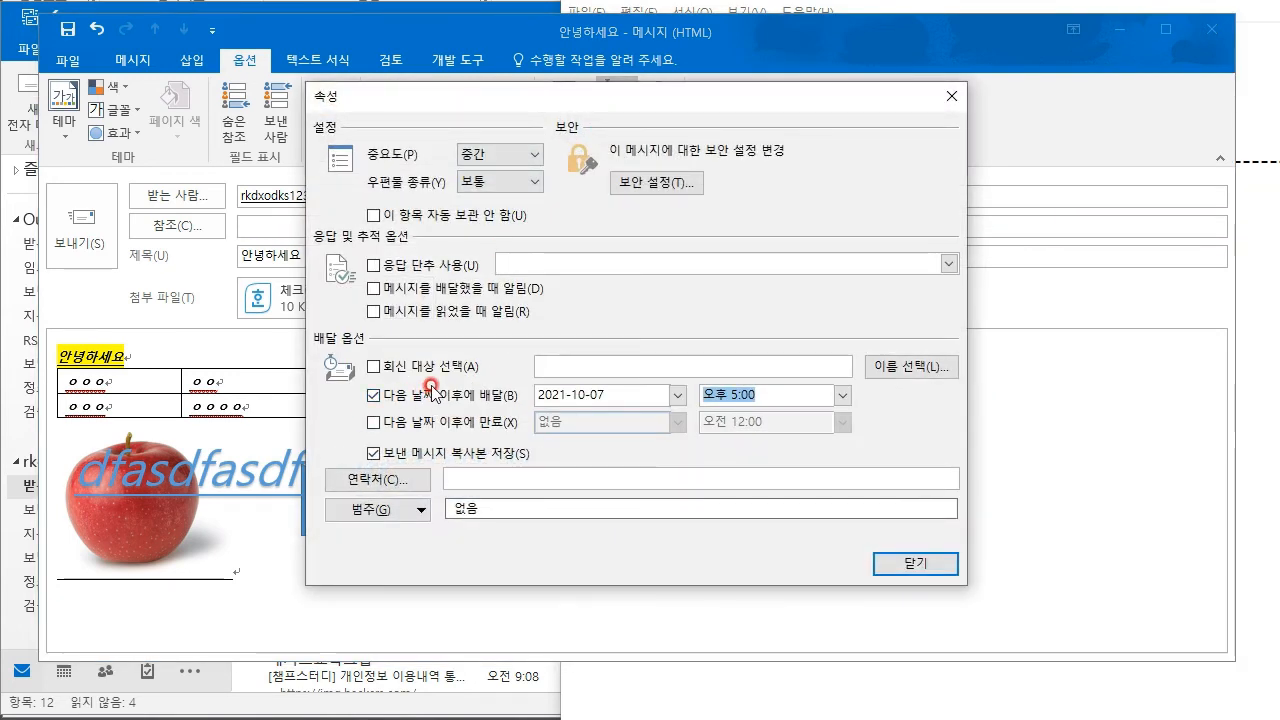
# - Turn off delayed delivery and 'Have replies sent to', then return to the recipient field
pyautogui.click(481, 403)
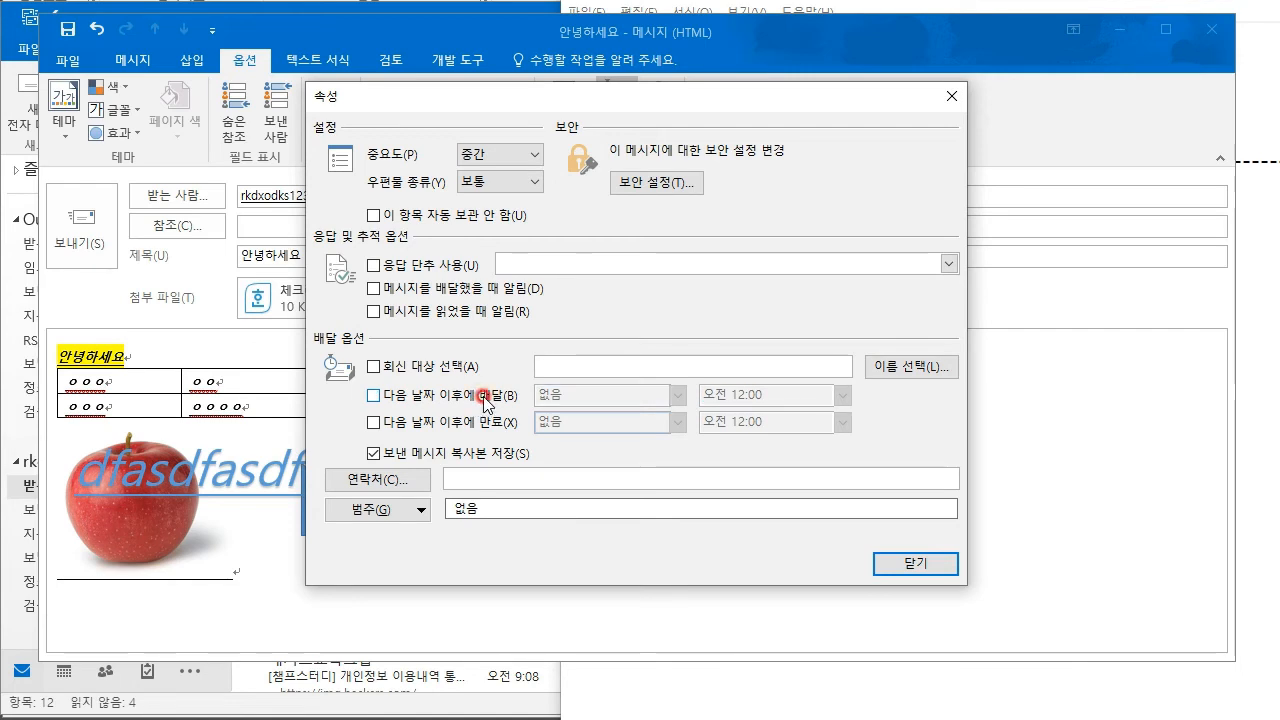
pyautogui.click(912, 563)
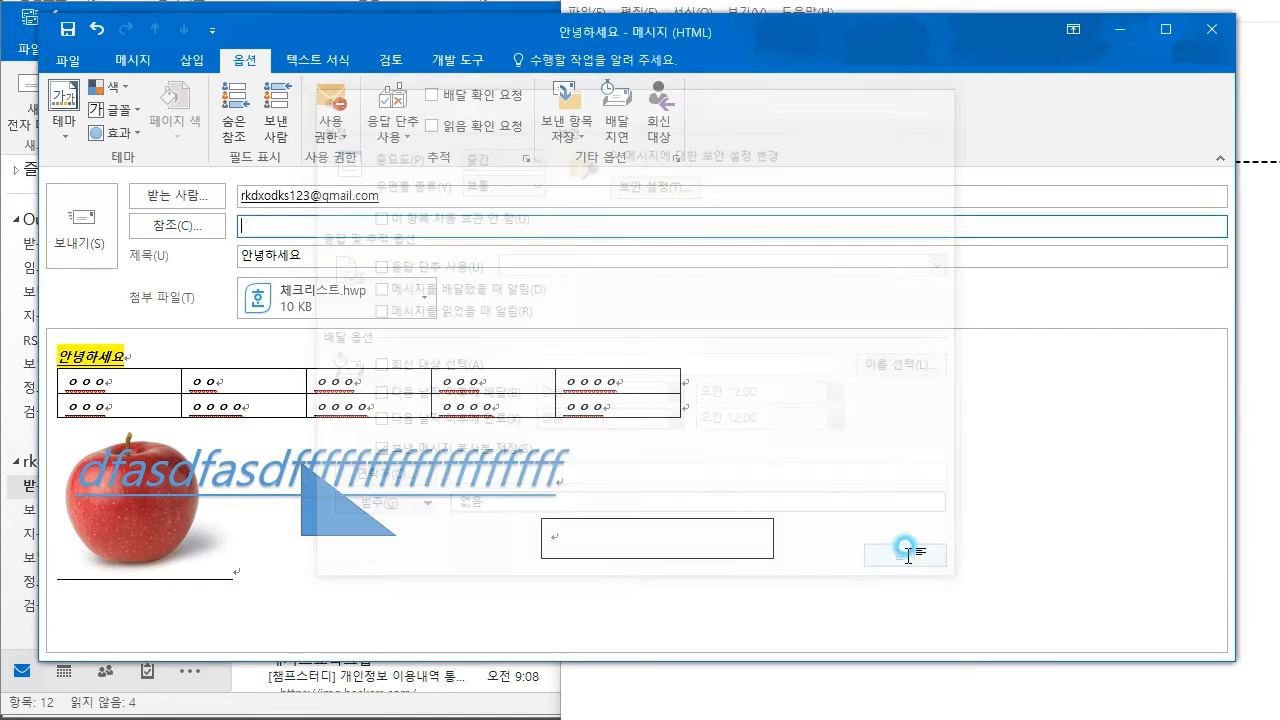
pyautogui.click(638, 138)
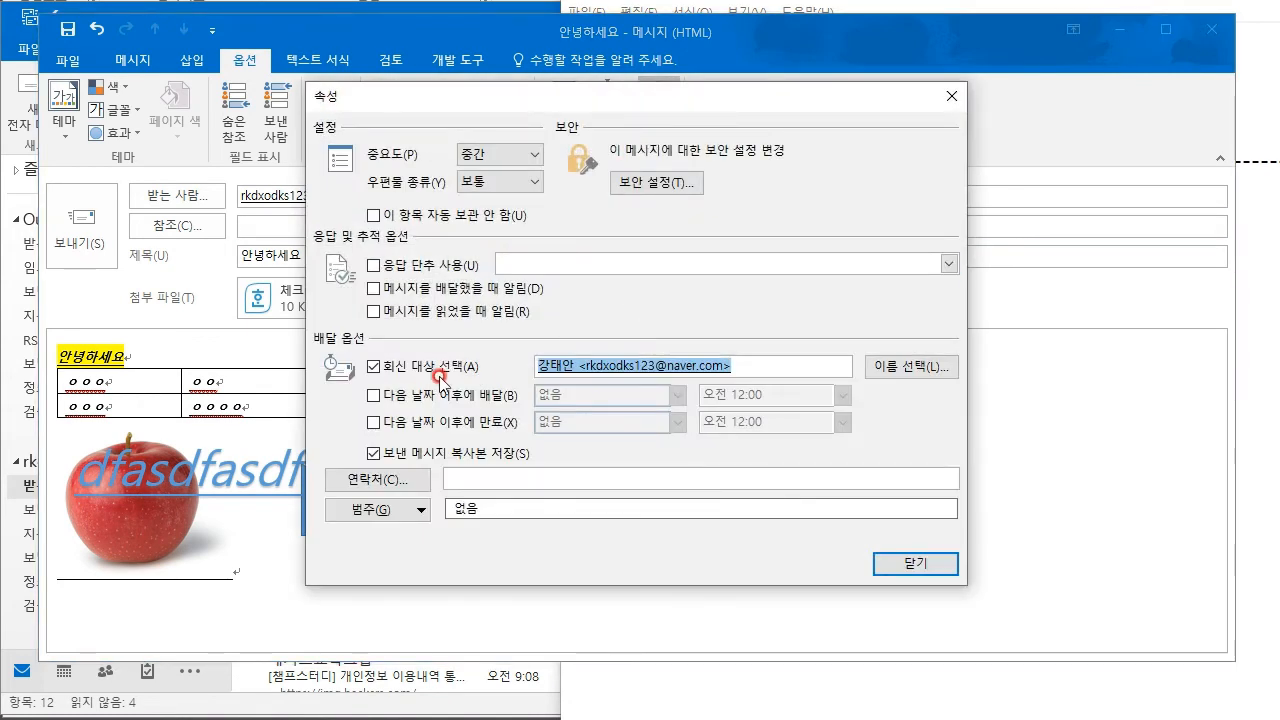
pyautogui.click(450, 368)
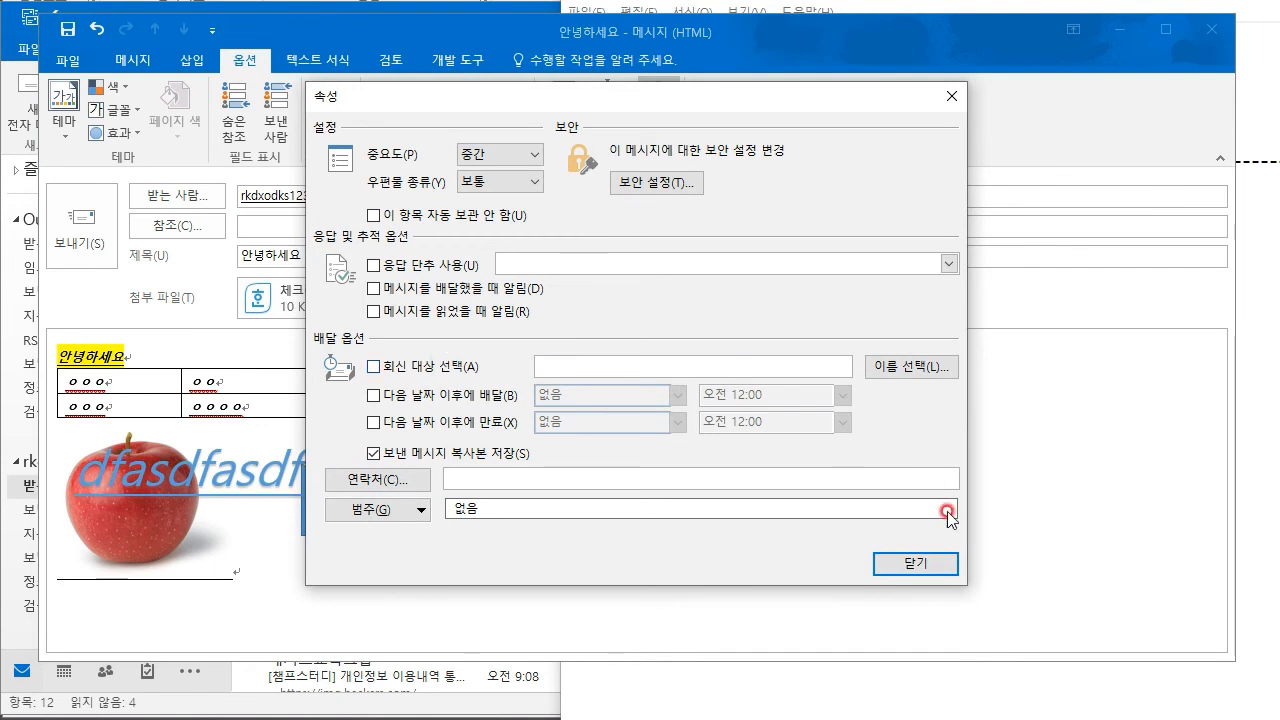
pyautogui.click(914, 563)
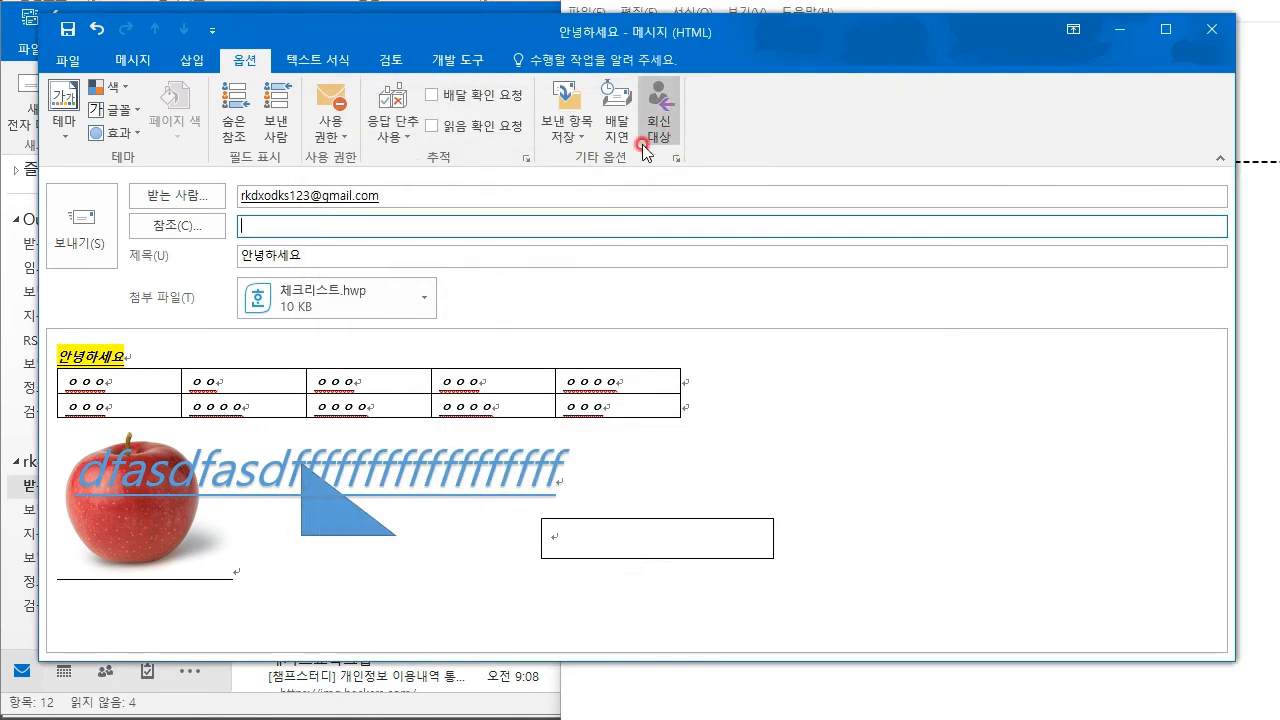
pyautogui.click(360, 198)
pyautogui.click(416, 198)
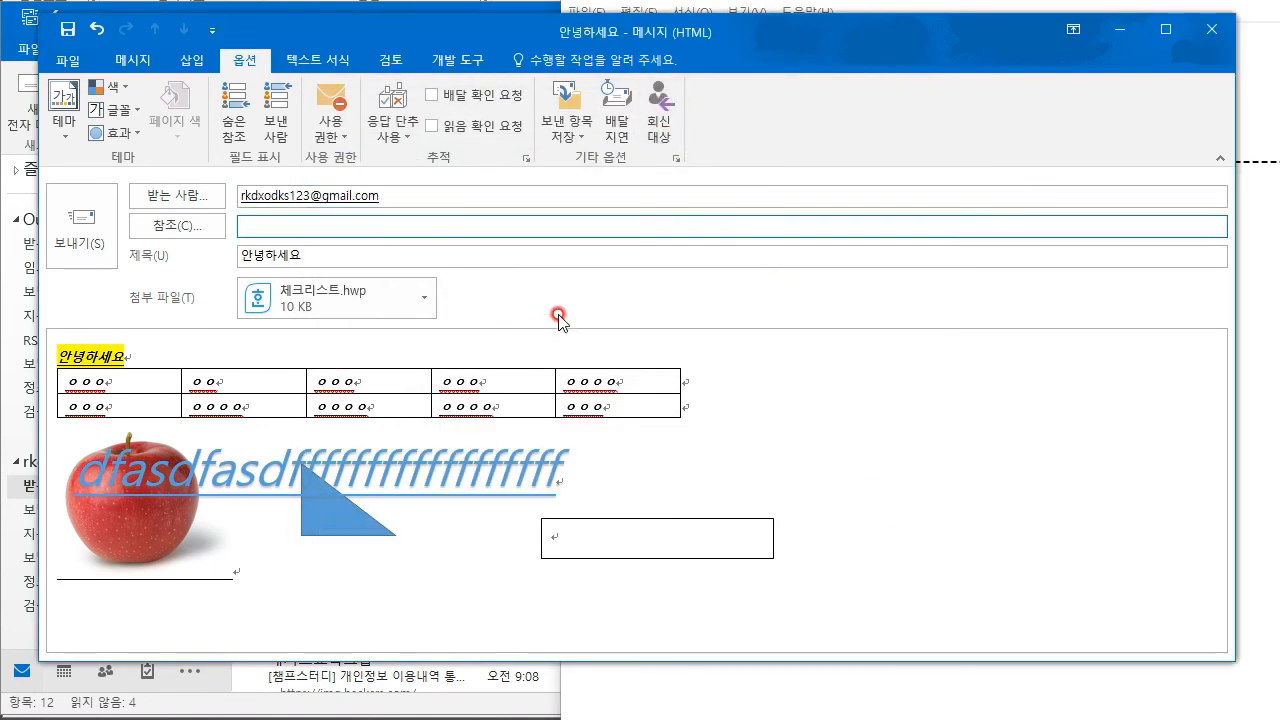
# - On Format Text, place the caret in the message table and choose Plain Text format
pyautogui.click(312, 62)
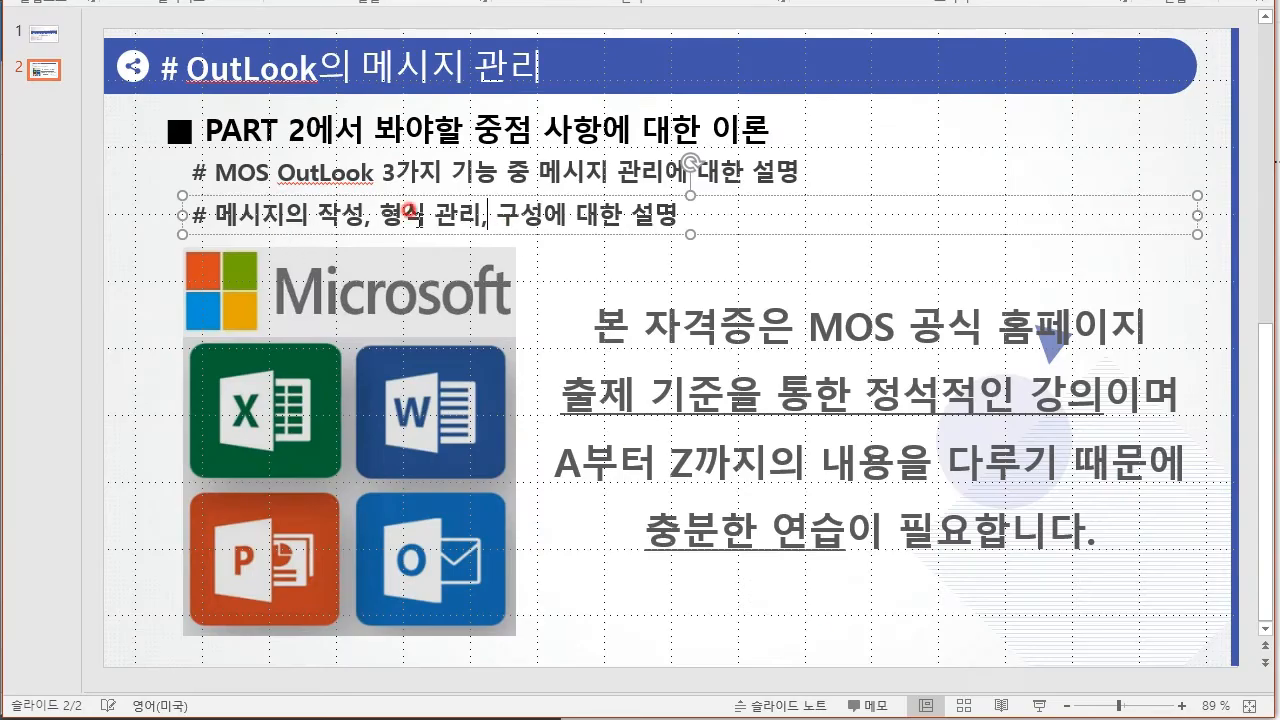
pyautogui.moveTo(366, 214); pyautogui.dragTo(452, 212)
pyautogui.click(456, 214)
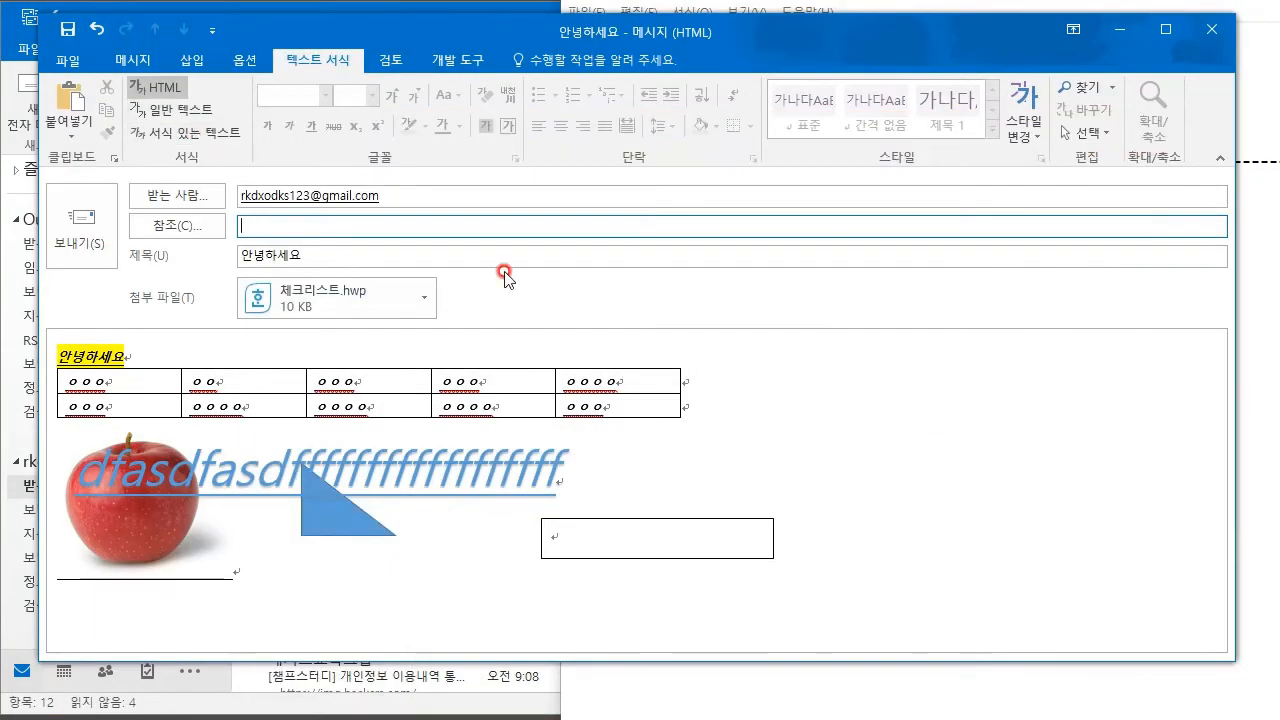
pyautogui.click(534, 378)
pyautogui.click(608, 396)
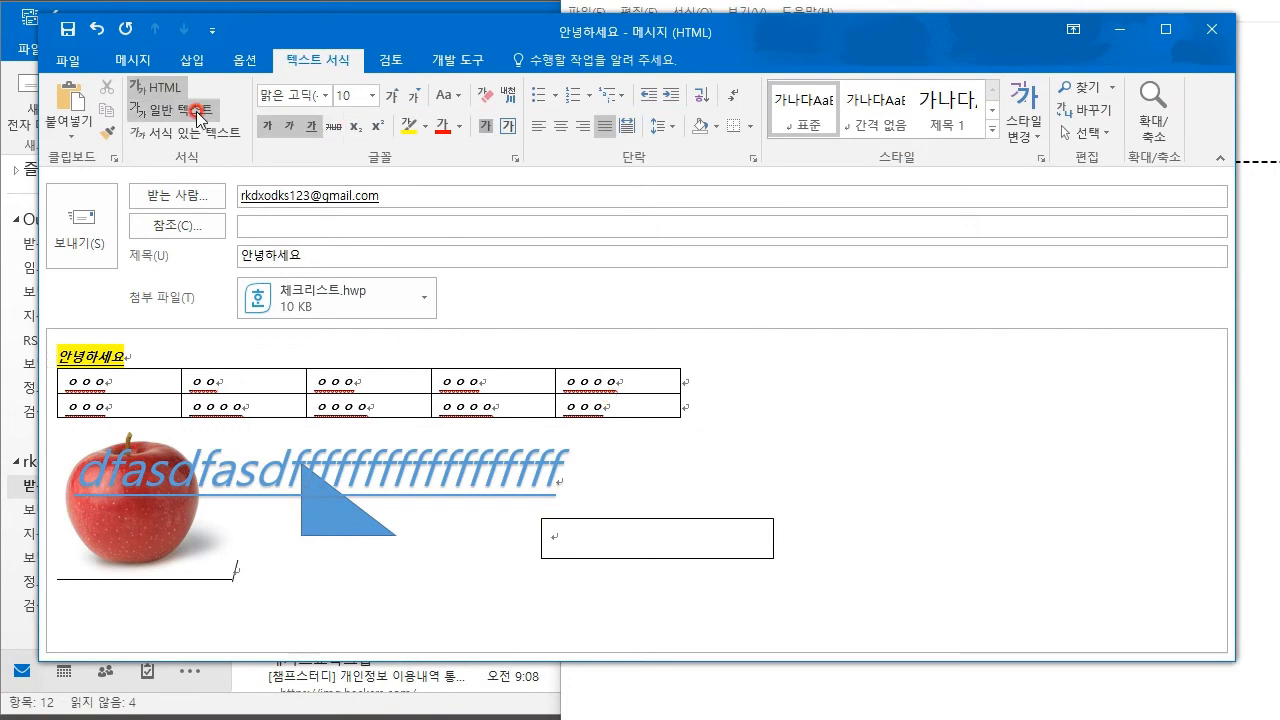
pyautogui.click(172, 80)
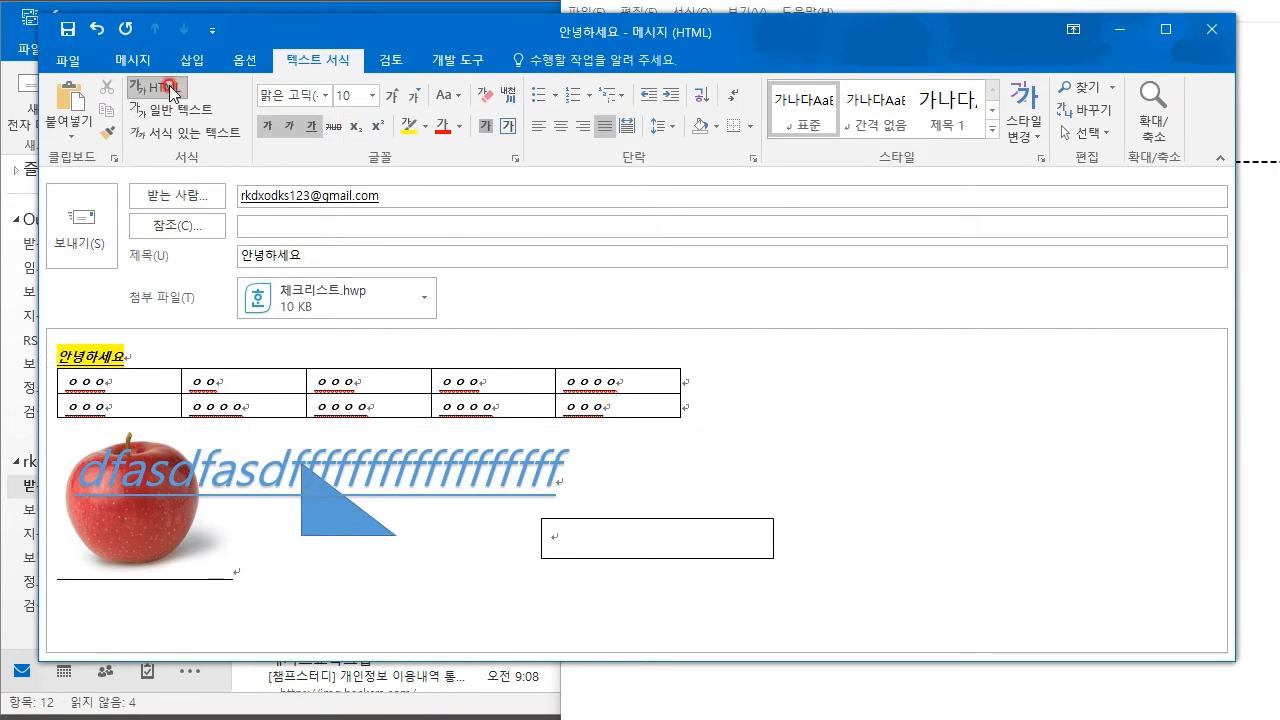
pyautogui.click(171, 88)
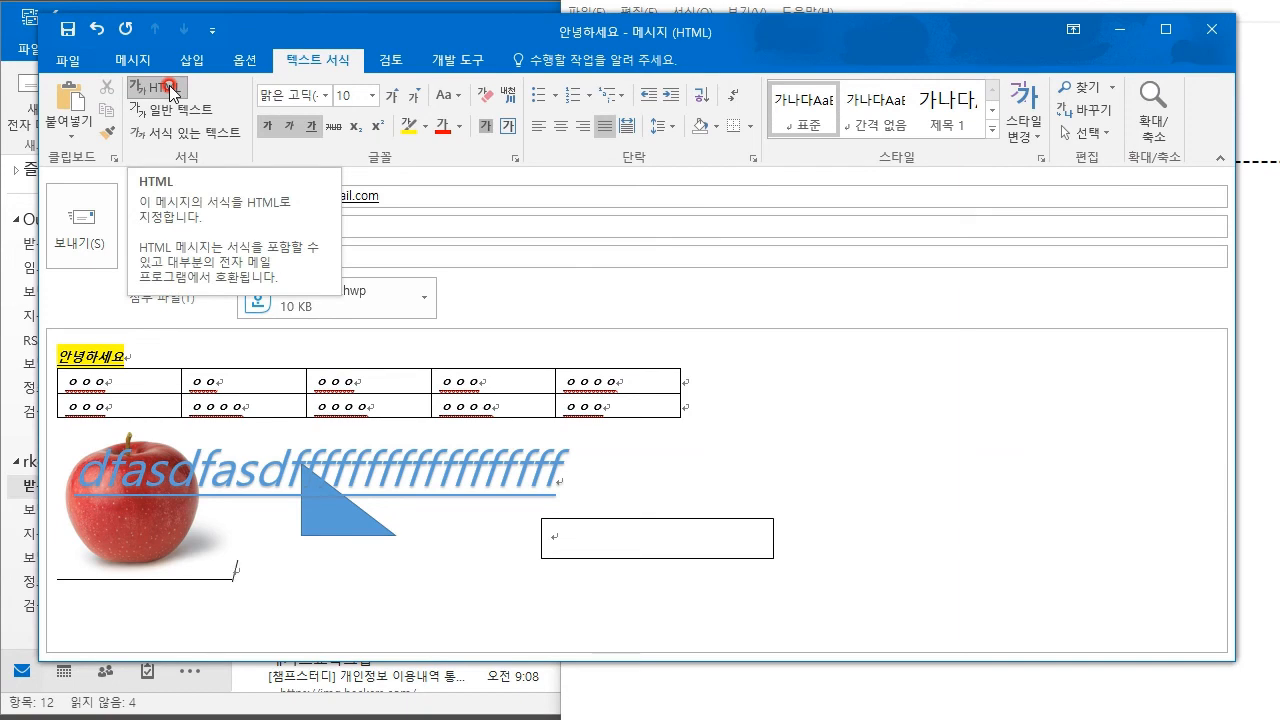
pyautogui.click(190, 115)
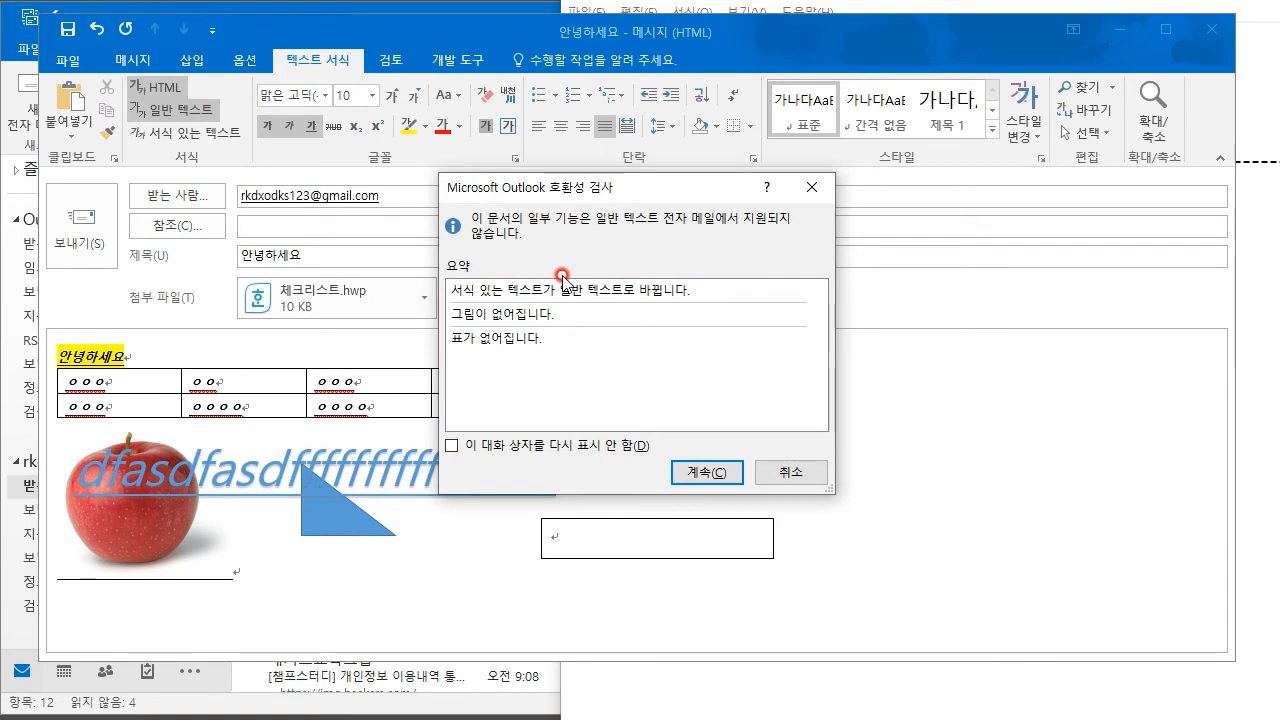
# - Convert the message to plain text, try Rich Text and HTML, then cancel another plain-text conversion
pyautogui.click(707, 472)
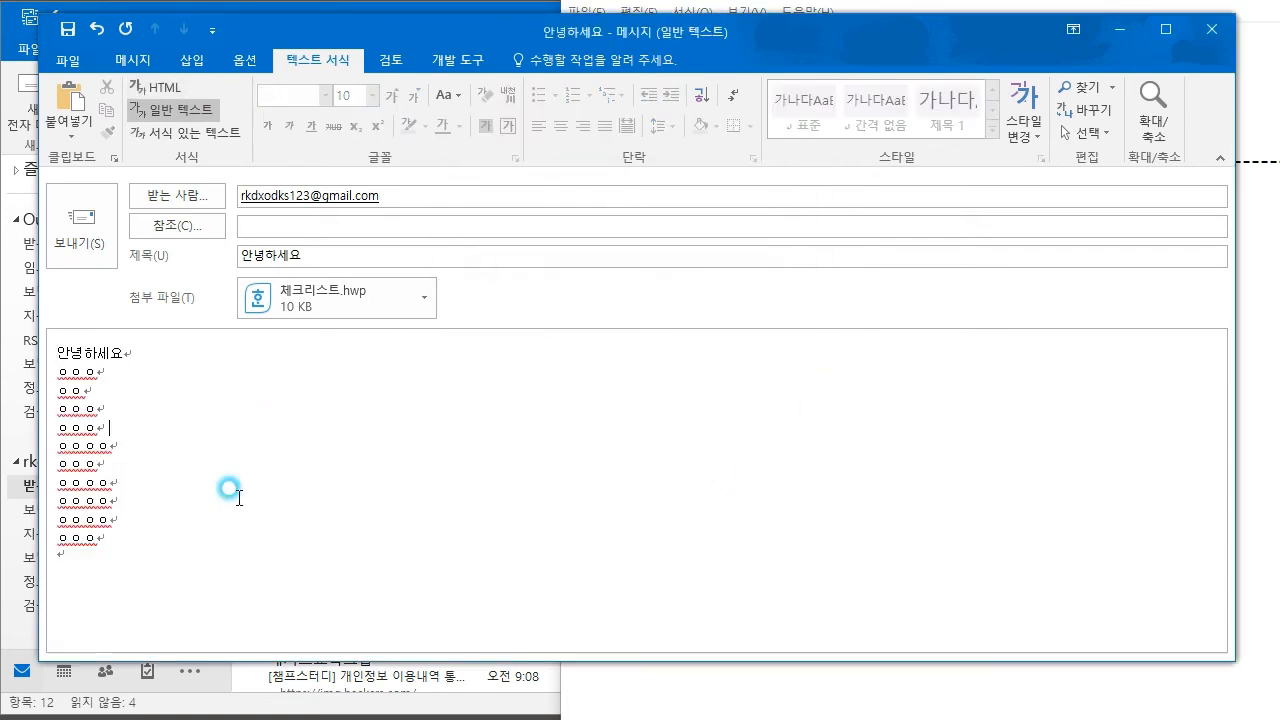
pyautogui.click(184, 145)
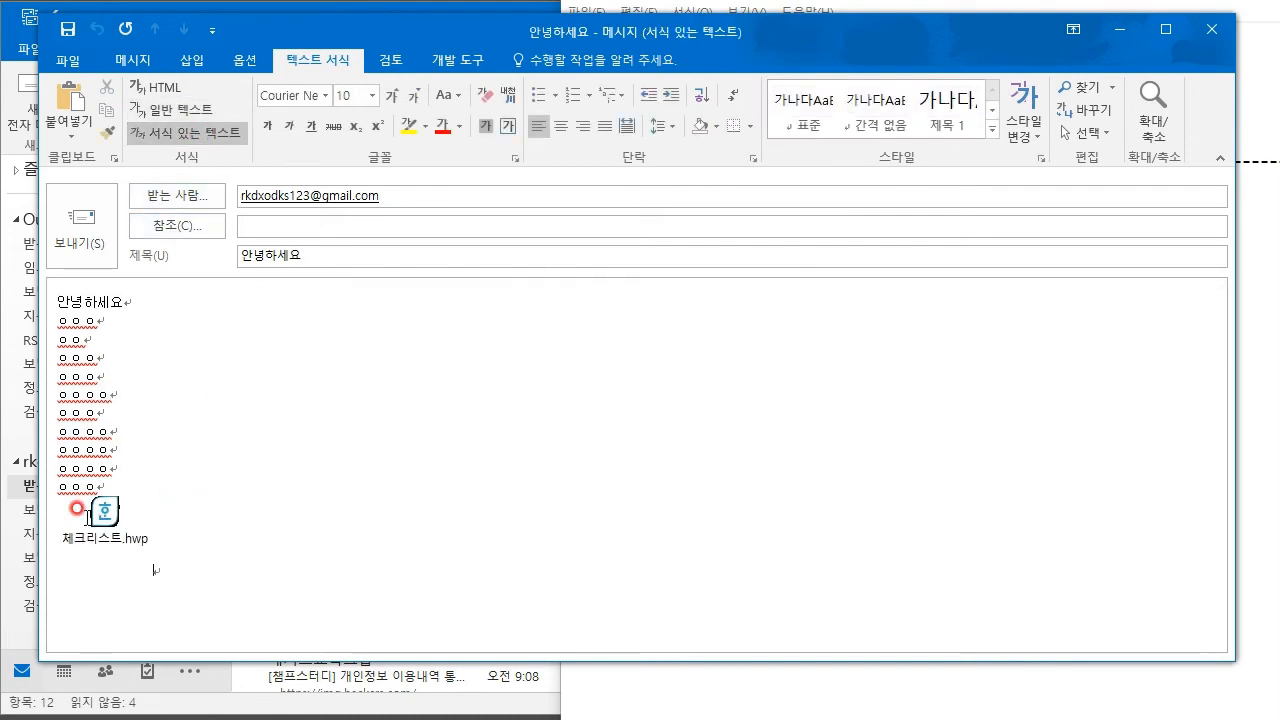
pyautogui.click(181, 87)
pyautogui.click(184, 110)
pyautogui.click(806, 474)
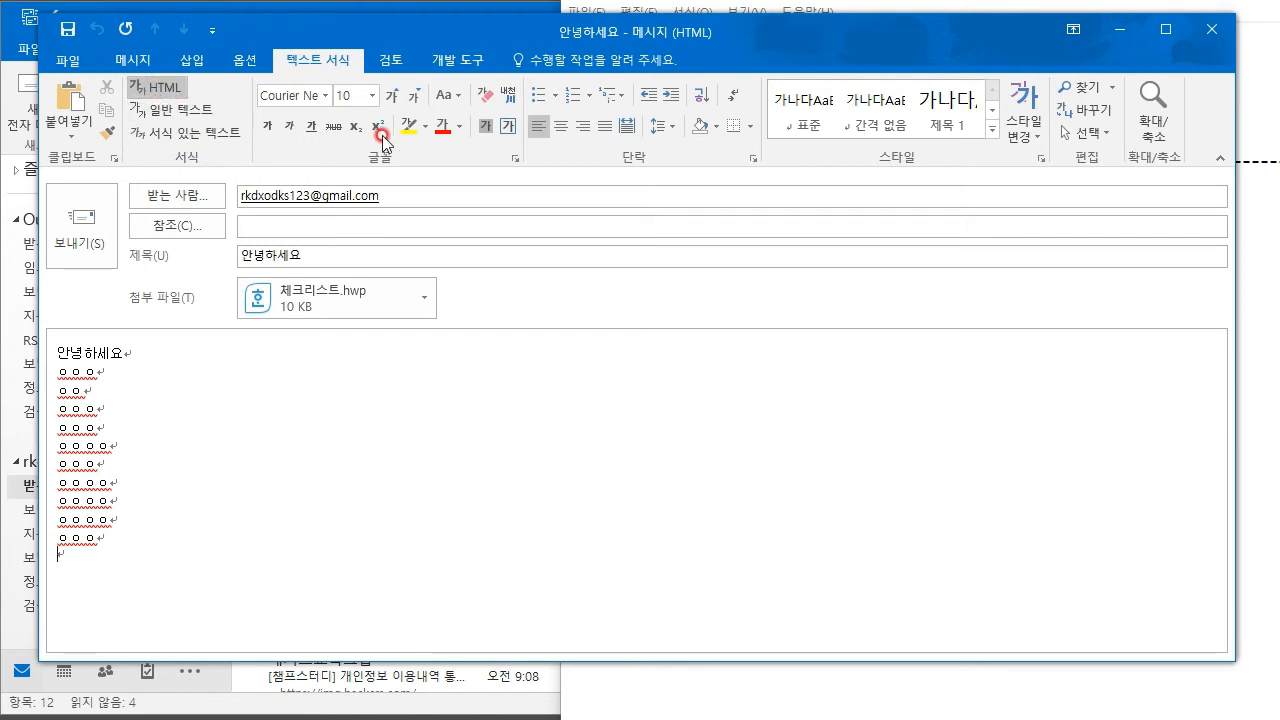
pyautogui.click(390, 60)
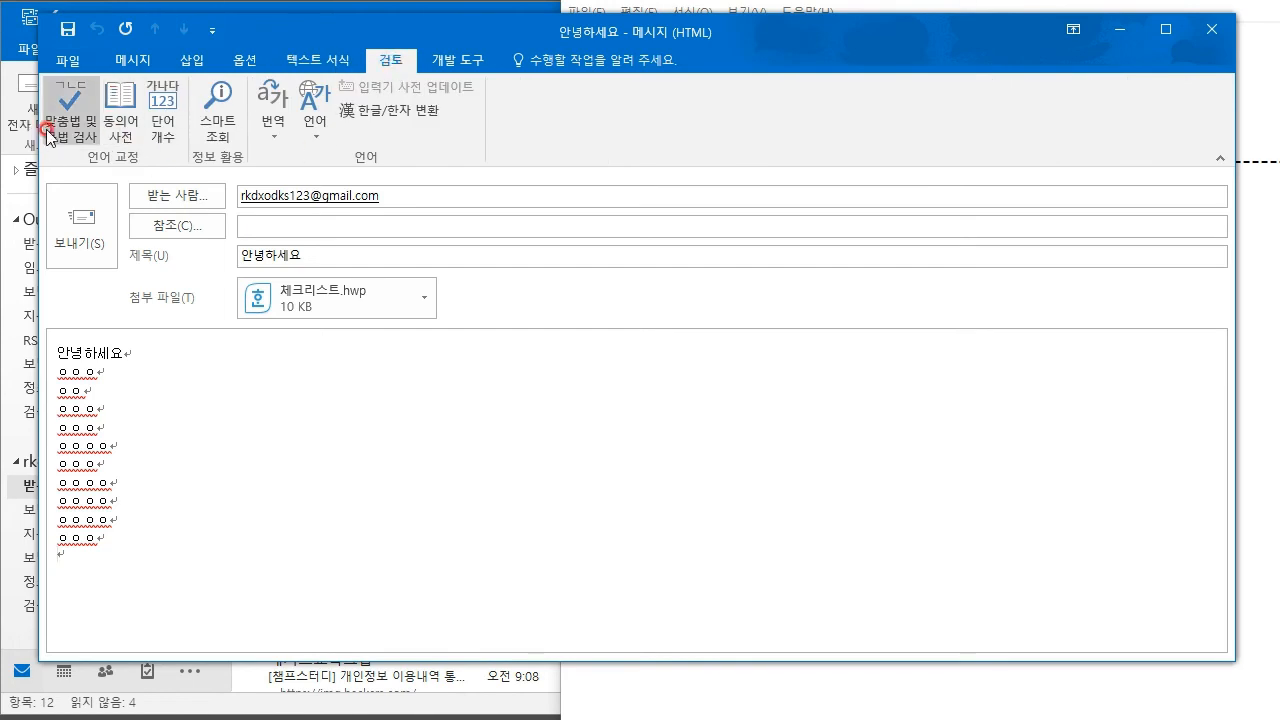
# - Glance at the Developer tab and File Info, then send the 안녕하세요 message
pyautogui.click(428, 62)
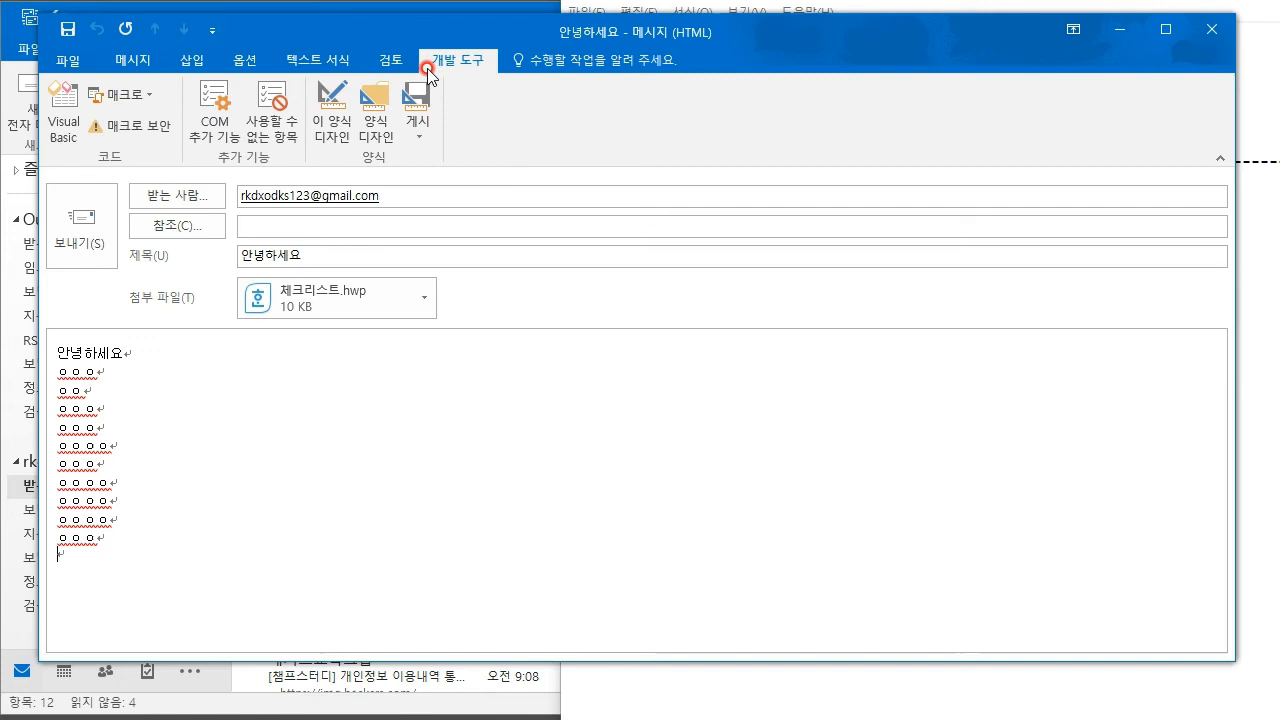
pyautogui.click(78, 61)
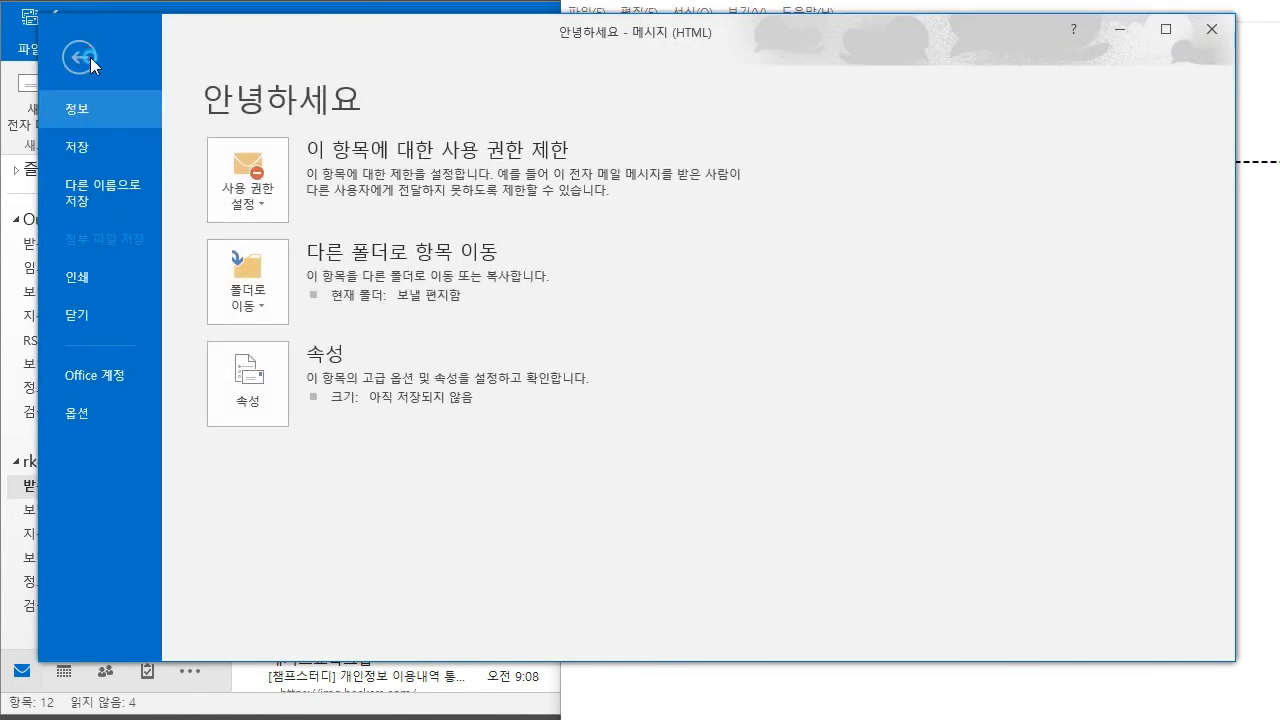
pyautogui.click(86, 60)
pyautogui.click(145, 64)
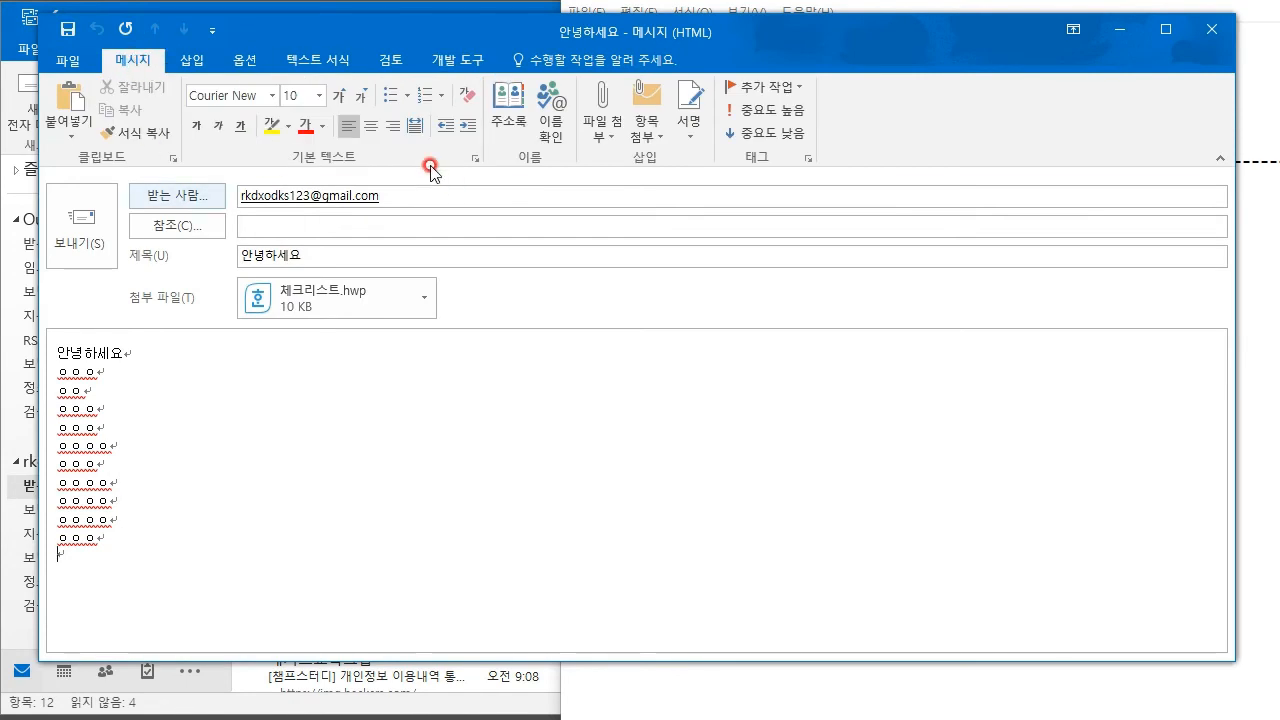
pyautogui.click(88, 224)
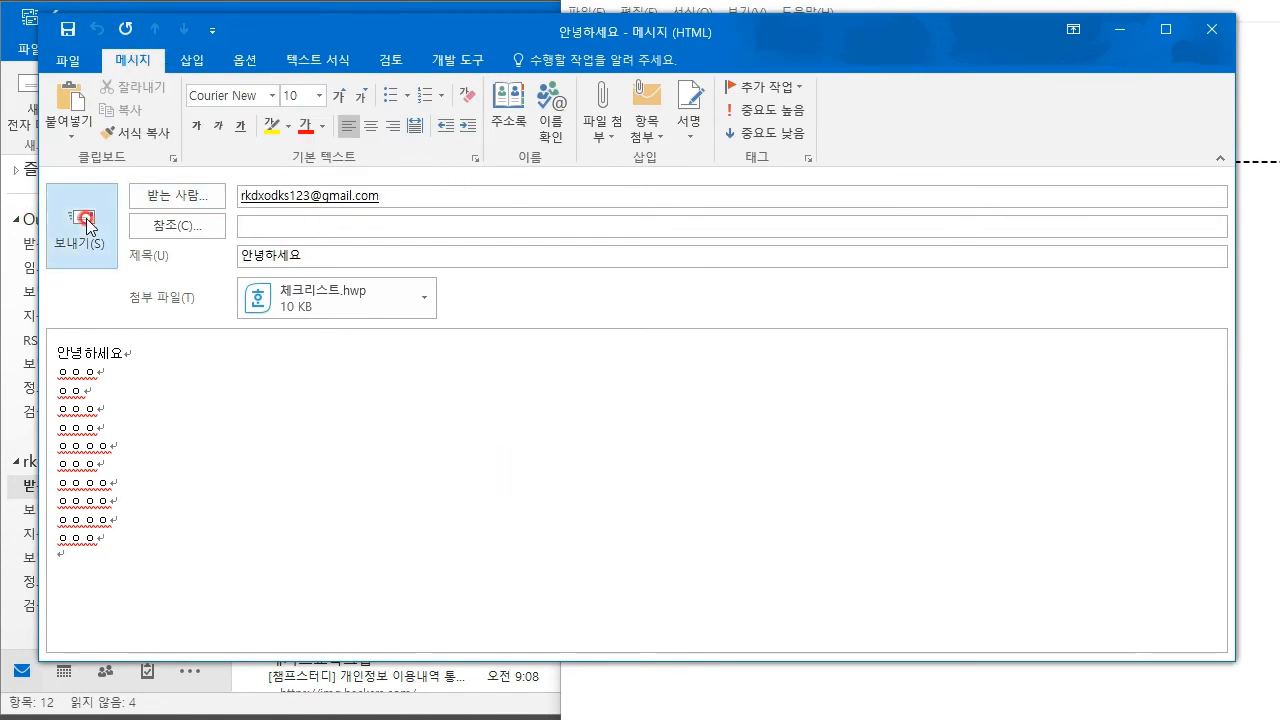
pyautogui.click(408, 229)
pyautogui.scroll(-3, 400, 345)
pyautogui.scroll(3, 423, 345)
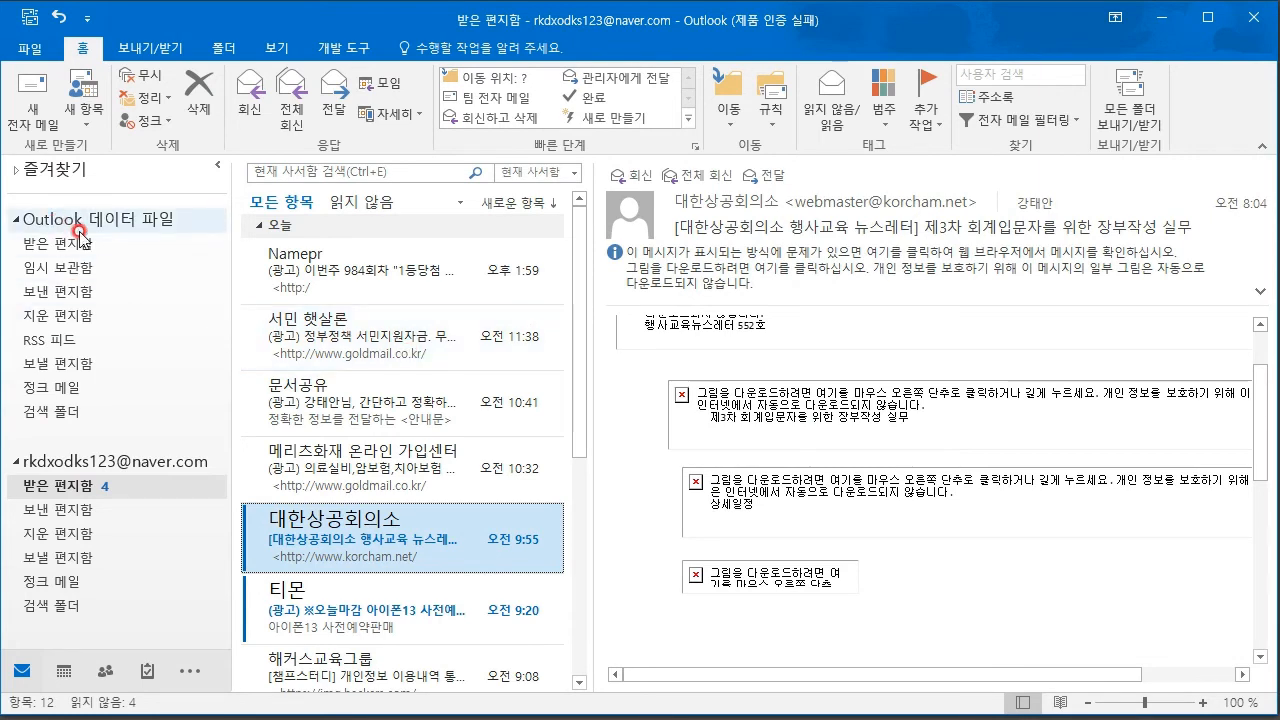
# - Open the data file's Sent Items and select the sent 안녕하세요 message
pyautogui.click(62, 292)
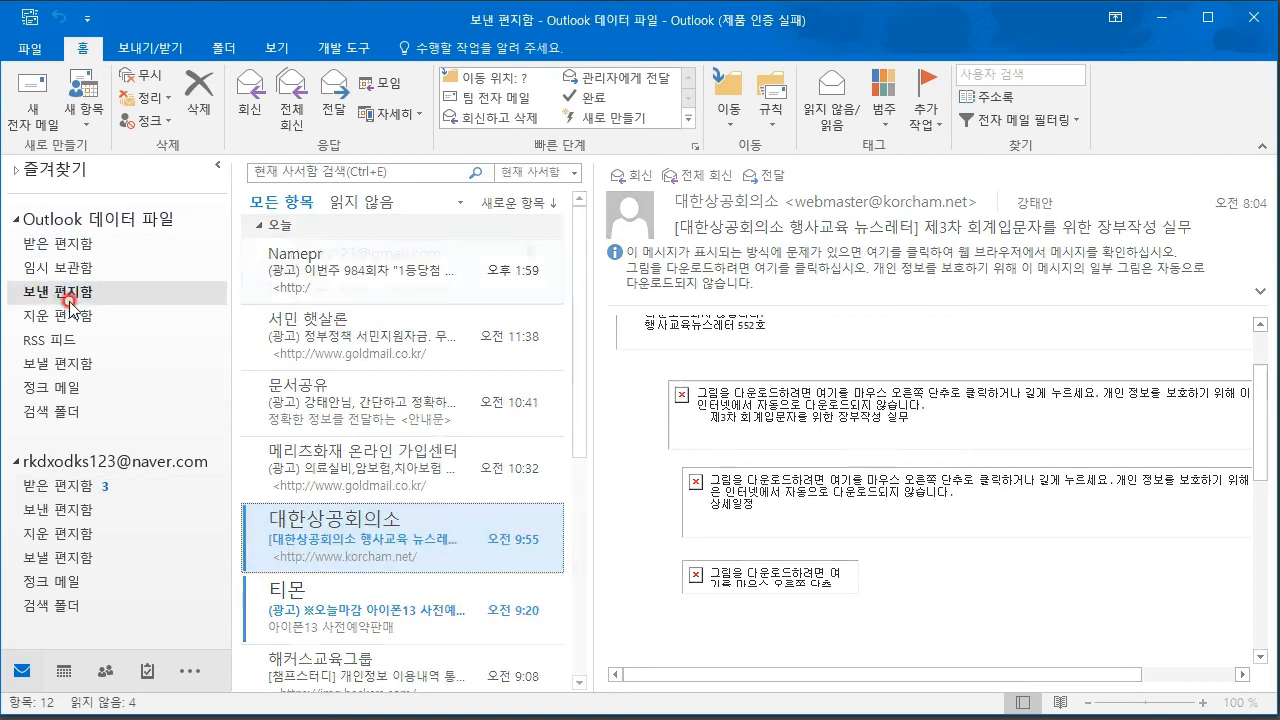
pyautogui.click(383, 269)
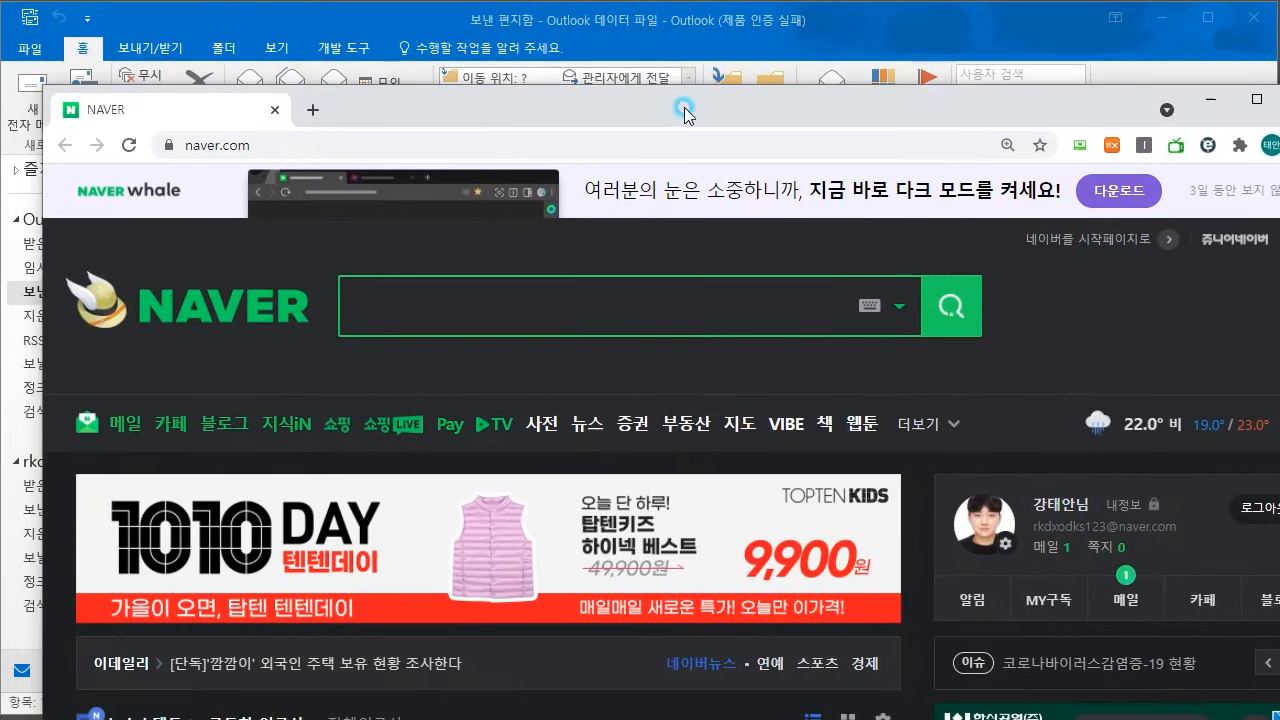
# - Open Gmail in a new Chrome tab, read the received 안녕하세요 message, then close Chrome
pyautogui.click(320, 108)
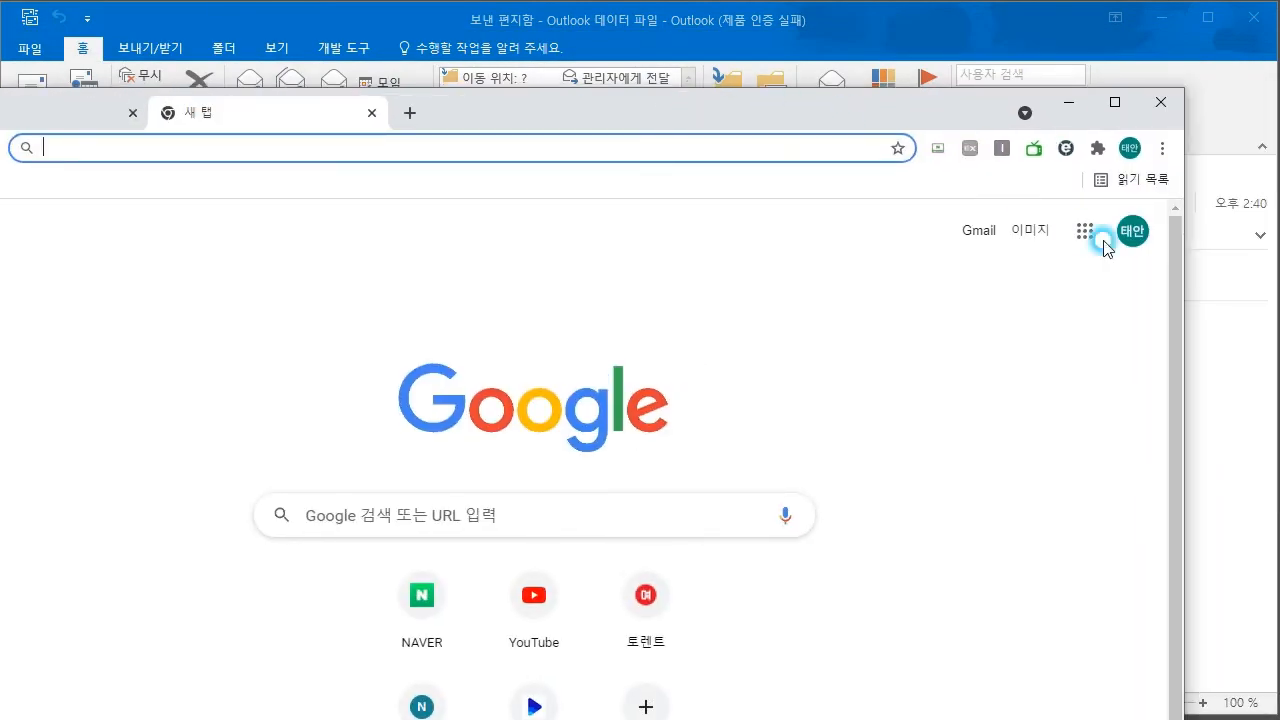
pyautogui.click(979, 230)
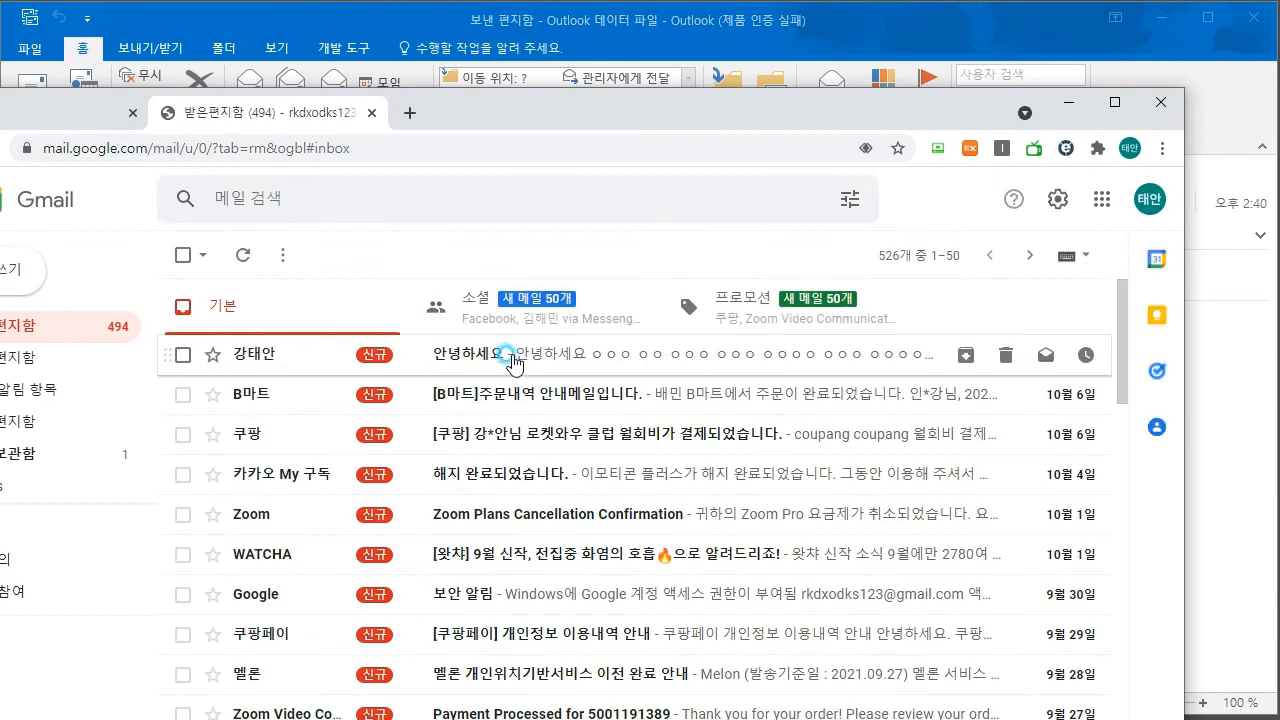
pyautogui.click(513, 358)
pyautogui.scroll(-1, 337, 434)
pyautogui.scroll(1, 323, 429)
pyautogui.moveTo(227, 390); pyautogui.dragTo(320, 600)
pyautogui.click(349, 537)
pyautogui.scroll(-2, 389, 490)
pyautogui.scroll(2, 389, 490)
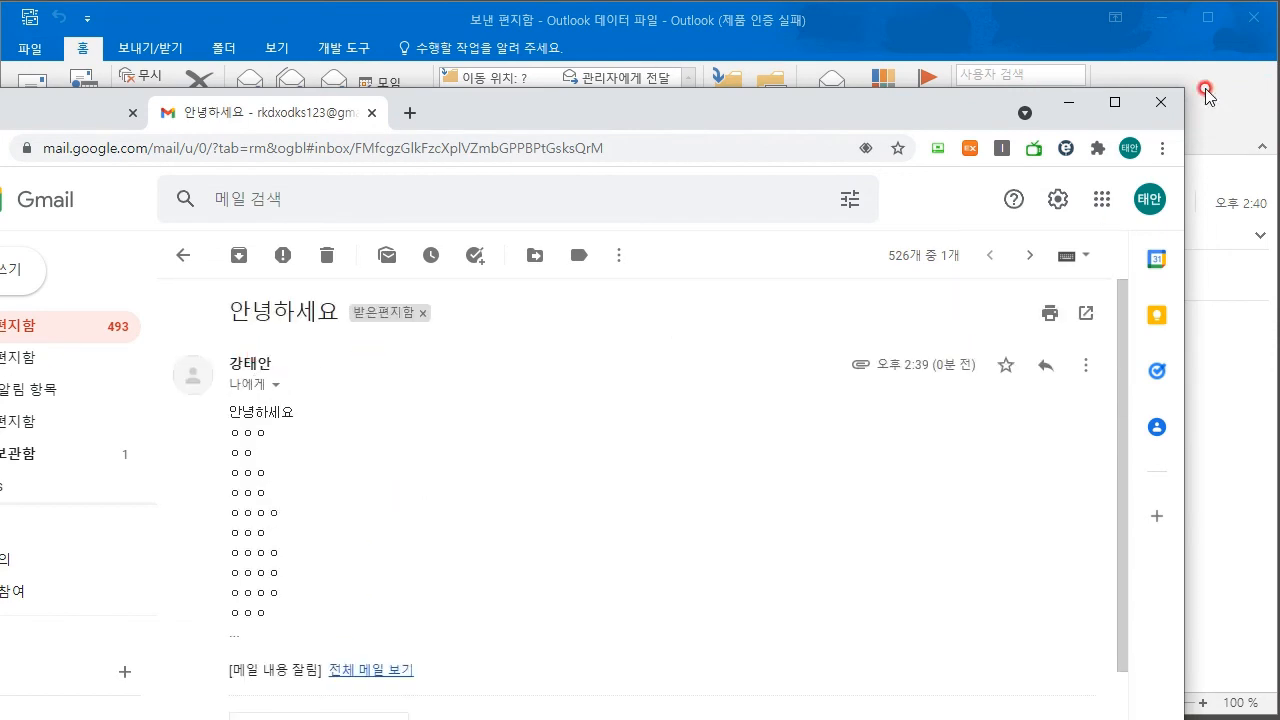
pyautogui.click(1158, 104)
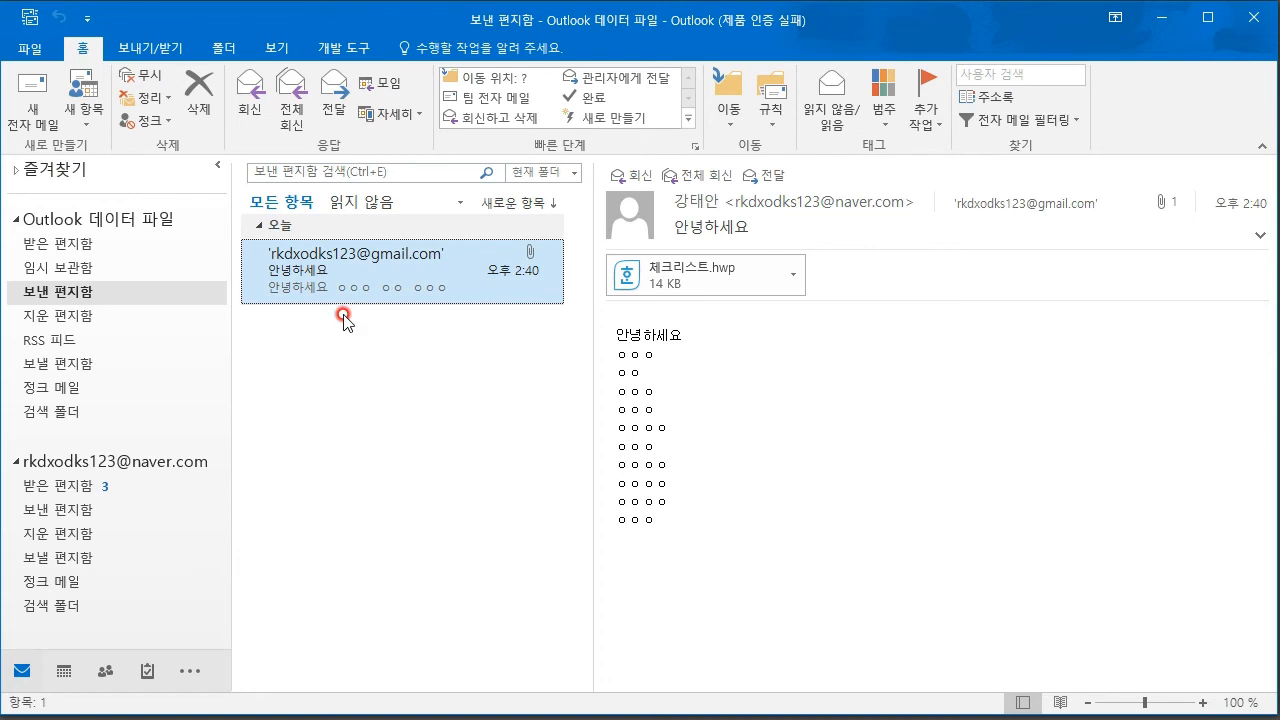
# - Reply to the sent 안녕하세요 message with '아 네 반갑습니다.' and send it
pyautogui.rightClick(380, 266)
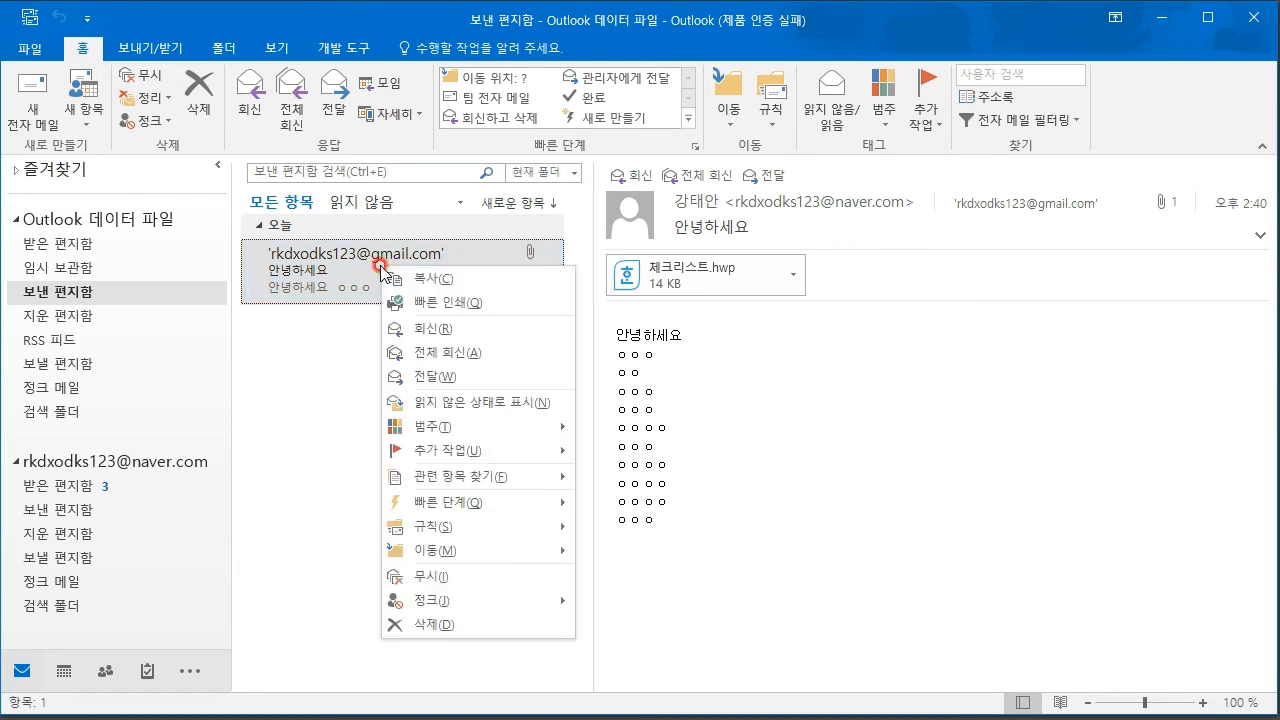
pyautogui.click(432, 328)
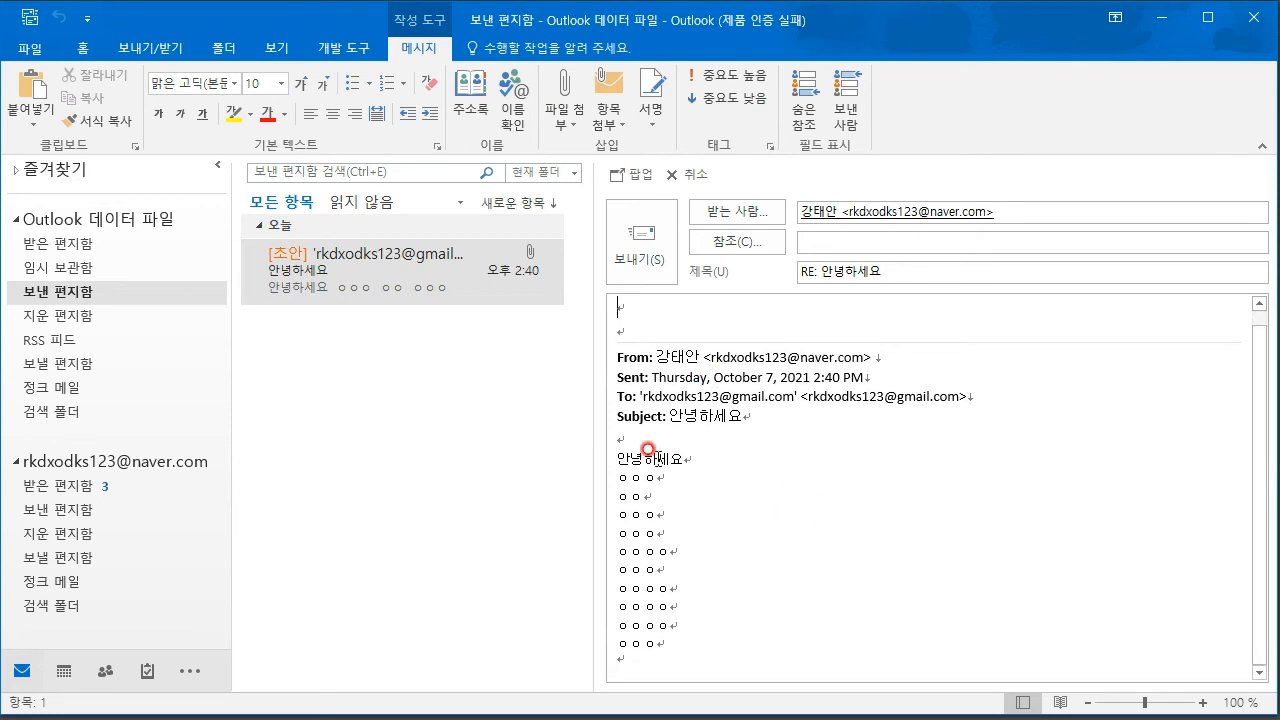
pyautogui.moveTo(638, 362); pyautogui.dragTo(771, 646)
pyautogui.click(654, 371)
pyautogui.click(697, 325)
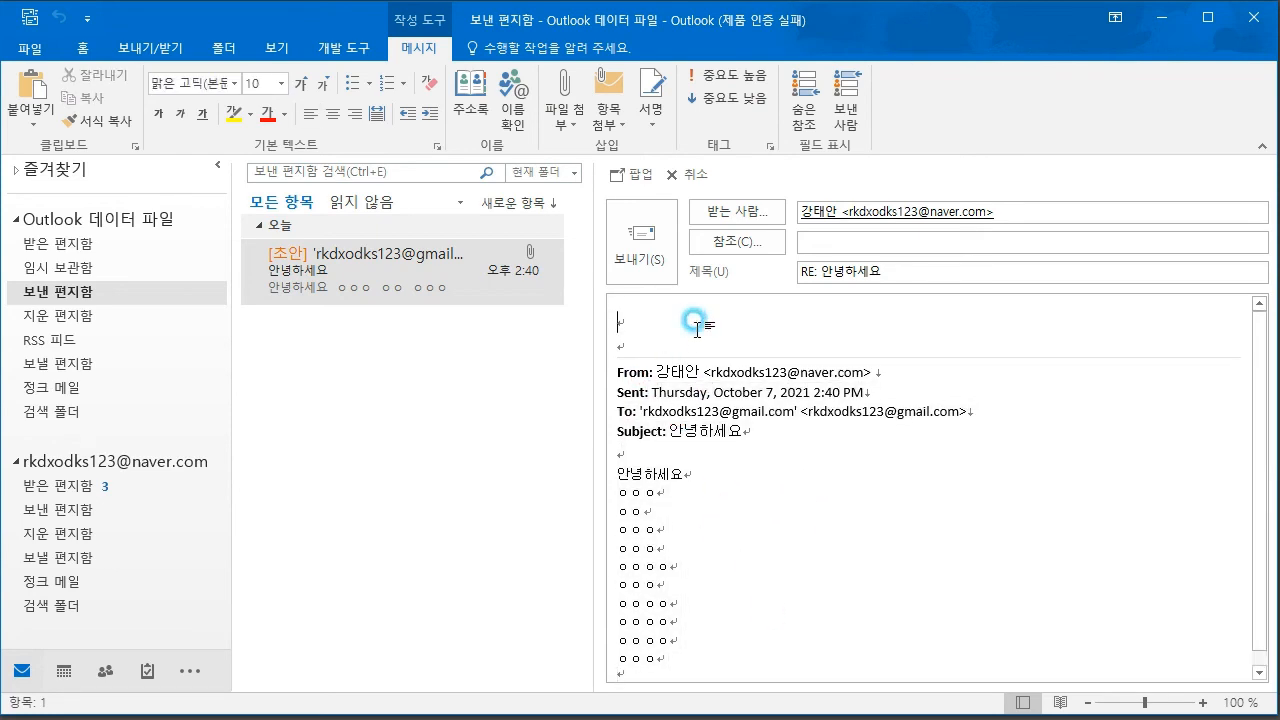
pyautogui.write('아 네 반갑습ㄴ')
pyautogui.click(636, 238)
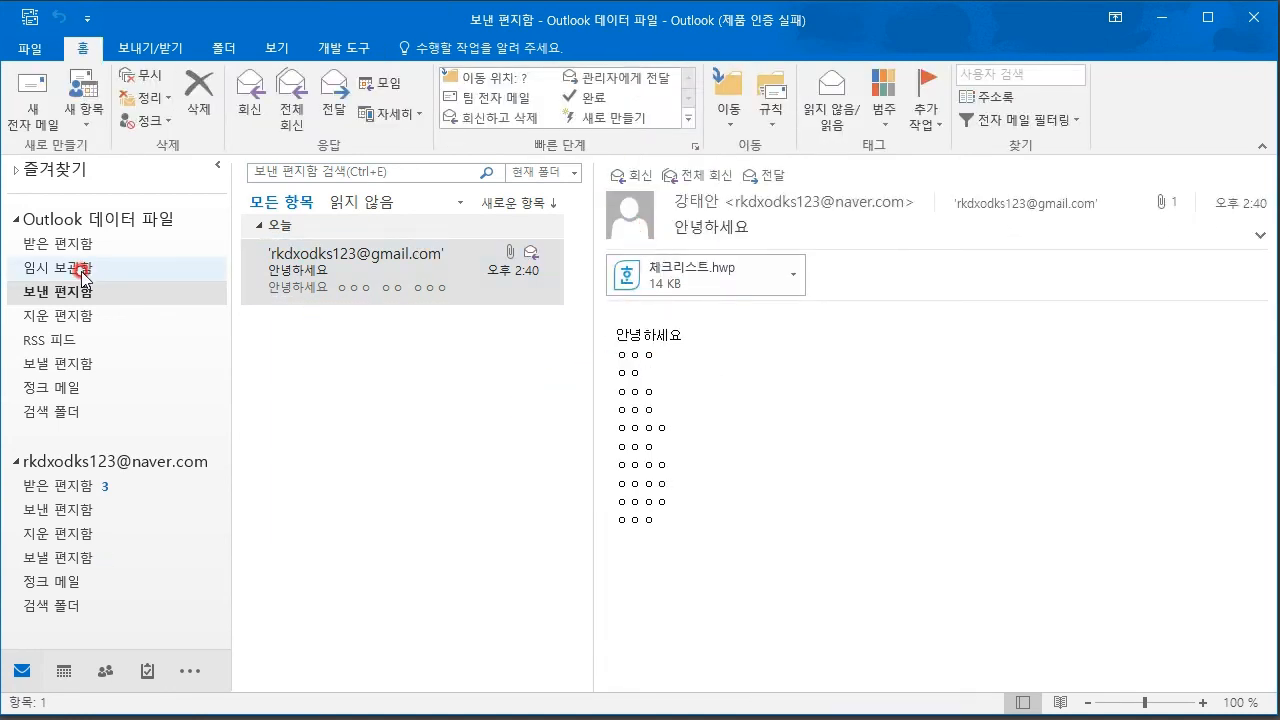
# - Browse to the second account's Sent folder and inspect the RE: 안녕하세요 reply
pyautogui.click(68, 267)
pyautogui.click(77, 245)
pyautogui.click(69, 289)
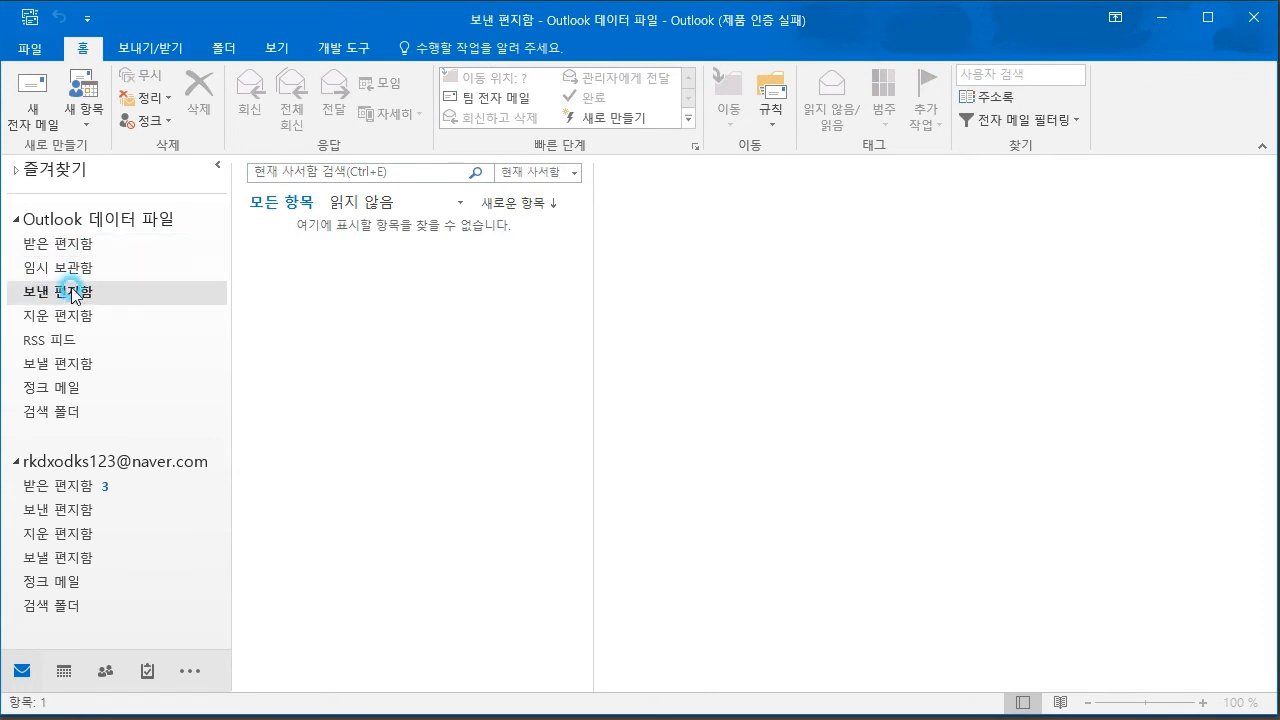
pyautogui.click(62, 240)
pyautogui.click(69, 290)
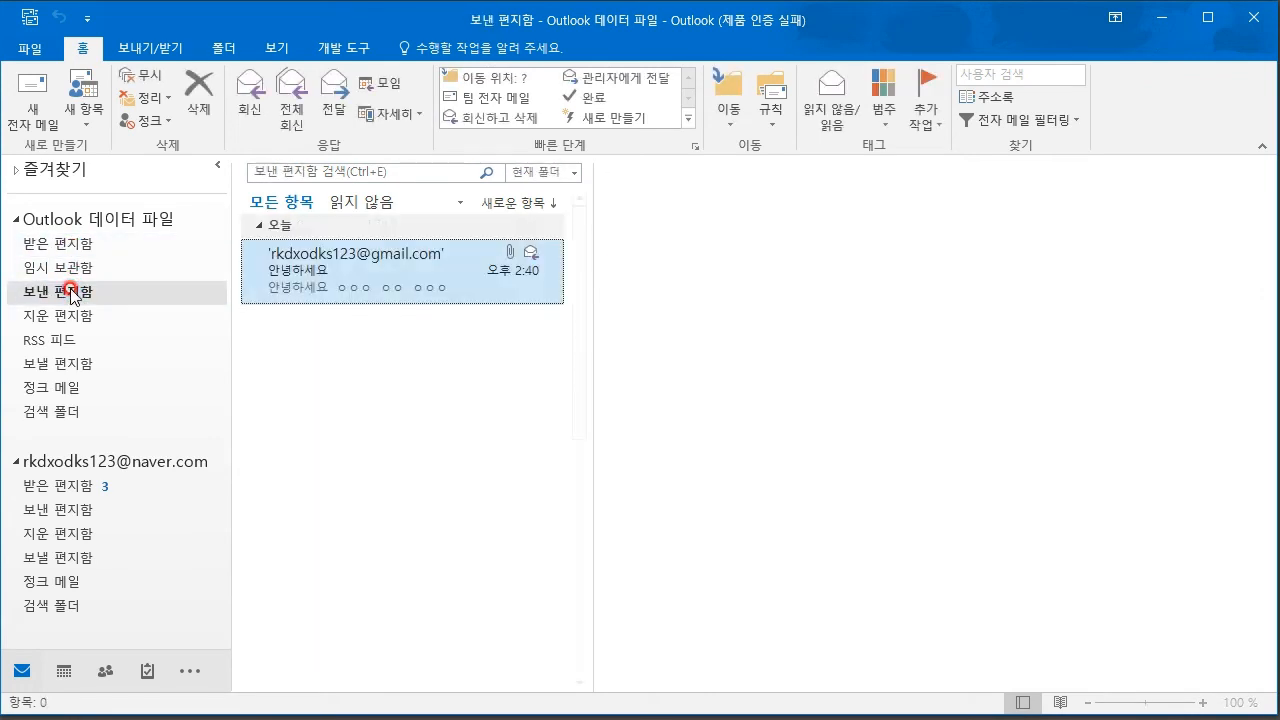
pyautogui.click(76, 487)
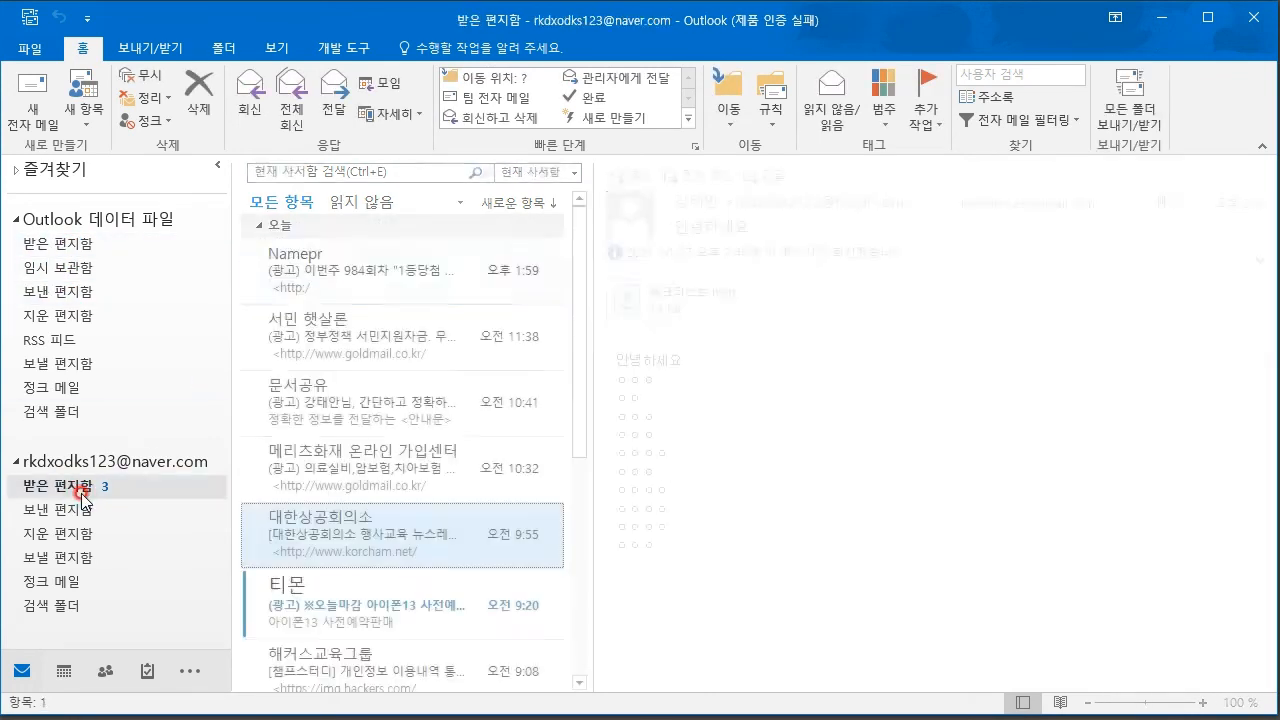
pyautogui.scroll(-5, 365, 349)
pyautogui.scroll(5, 355, 365)
pyautogui.scroll(-5, 345, 380)
pyautogui.scroll(5, 340, 400)
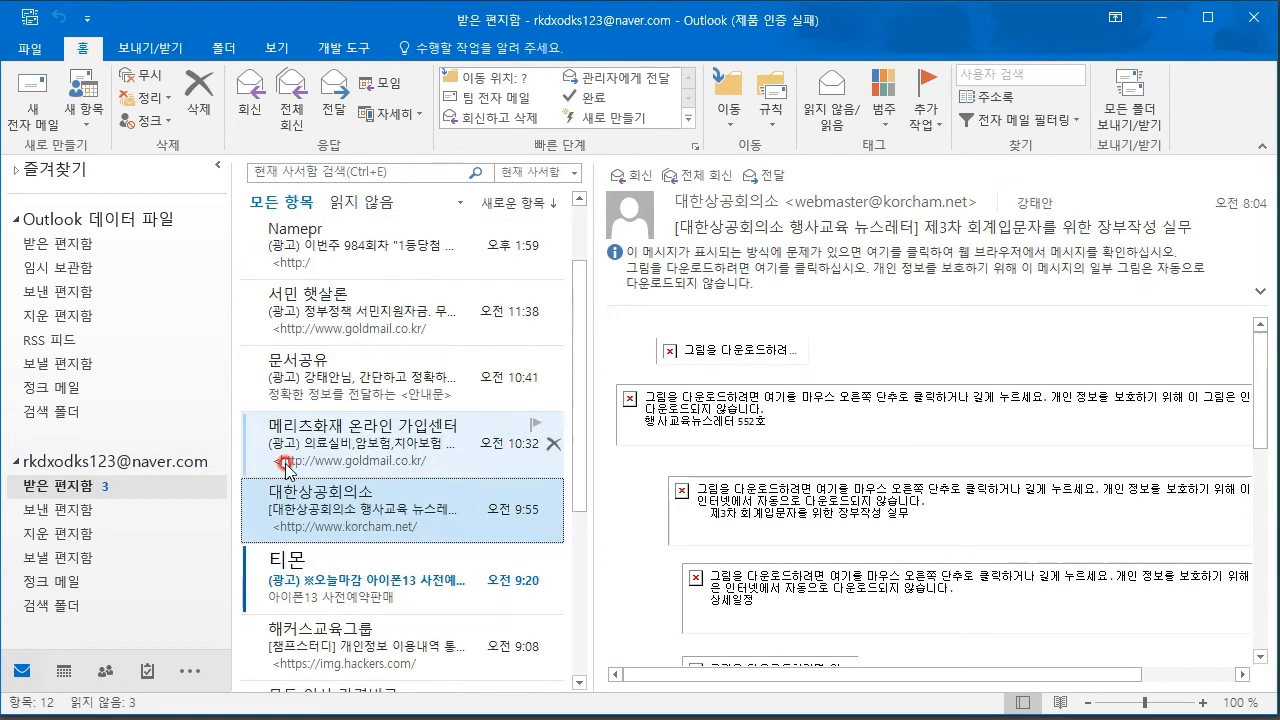
pyautogui.click(62, 510)
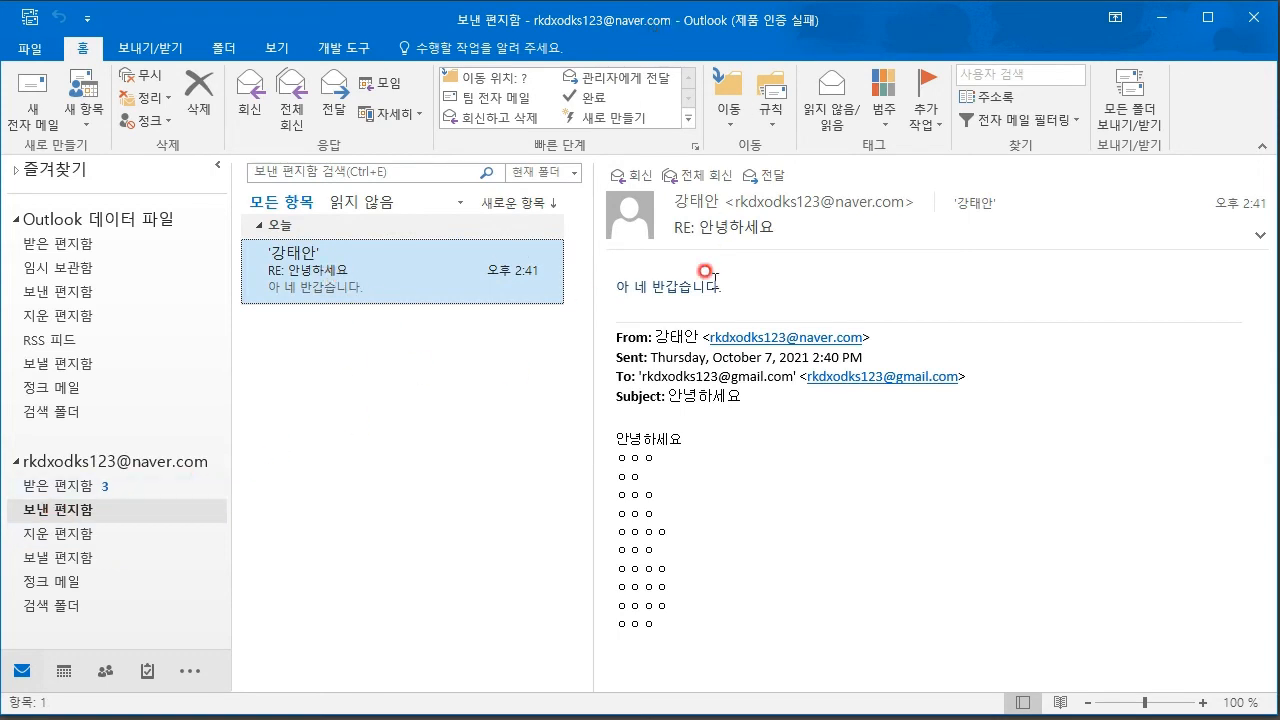
pyautogui.moveTo(606, 452); pyautogui.dragTo(677, 566)
pyautogui.click(720, 460)
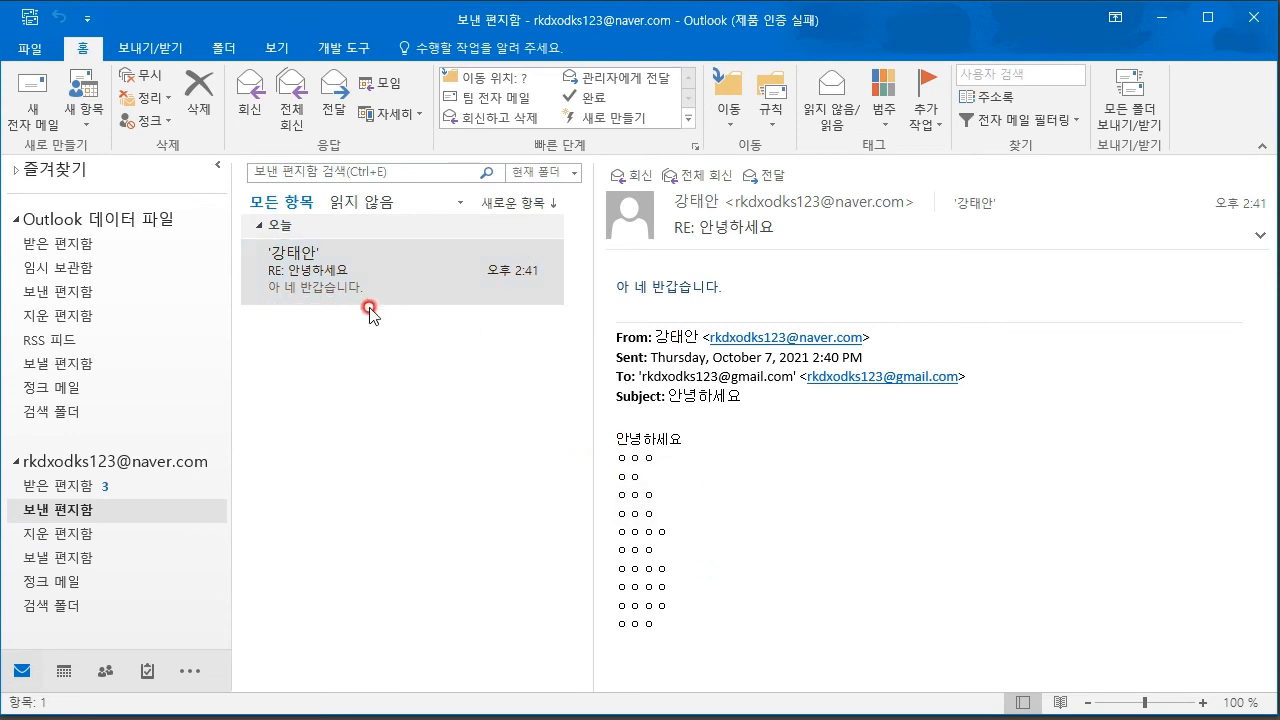
pyautogui.click(27, 266)
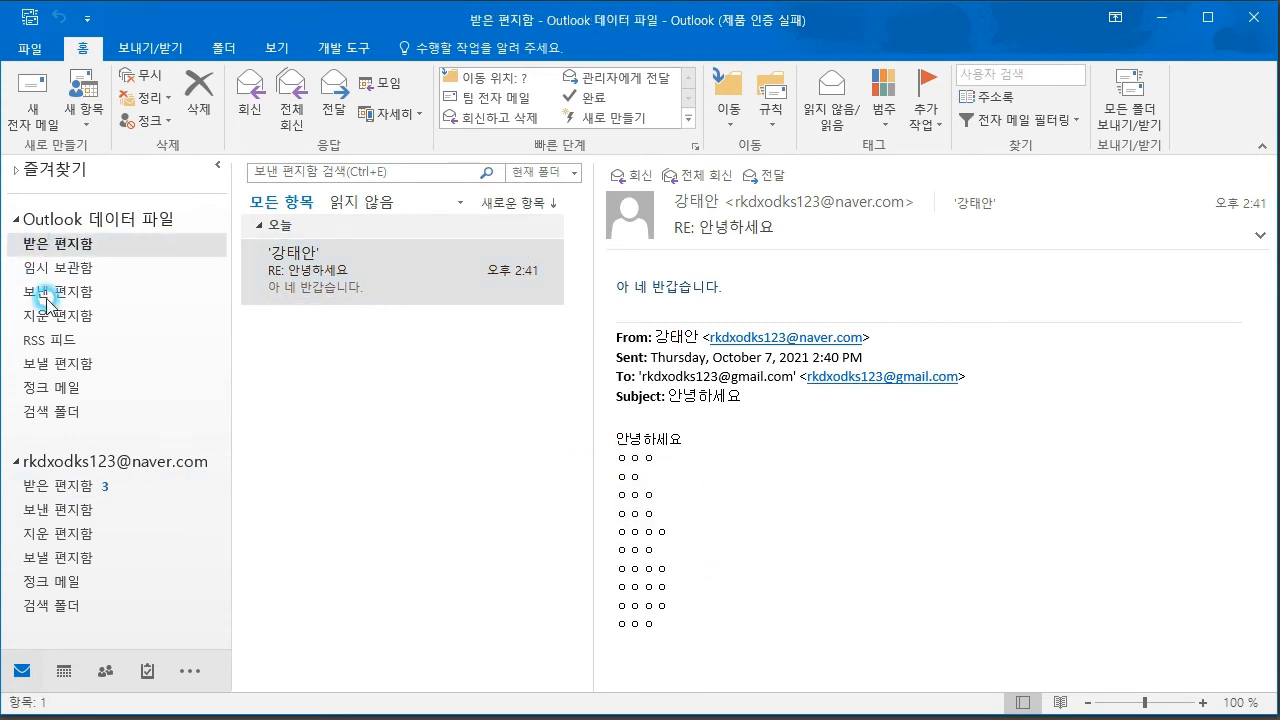
# - Start a reply-all to the 안녕하세요 message in the data-file Sent folder, then discard it
pyautogui.click(56, 290)
pyautogui.rightClick(437, 268)
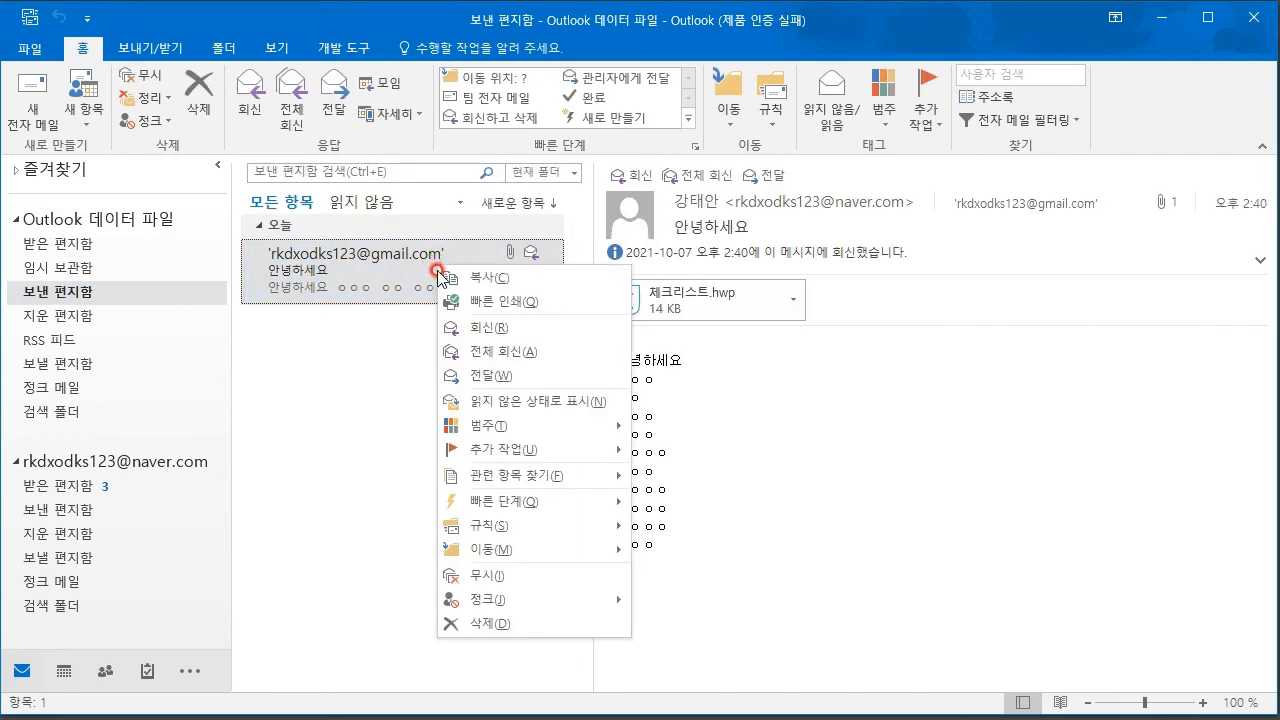
pyautogui.click(472, 351)
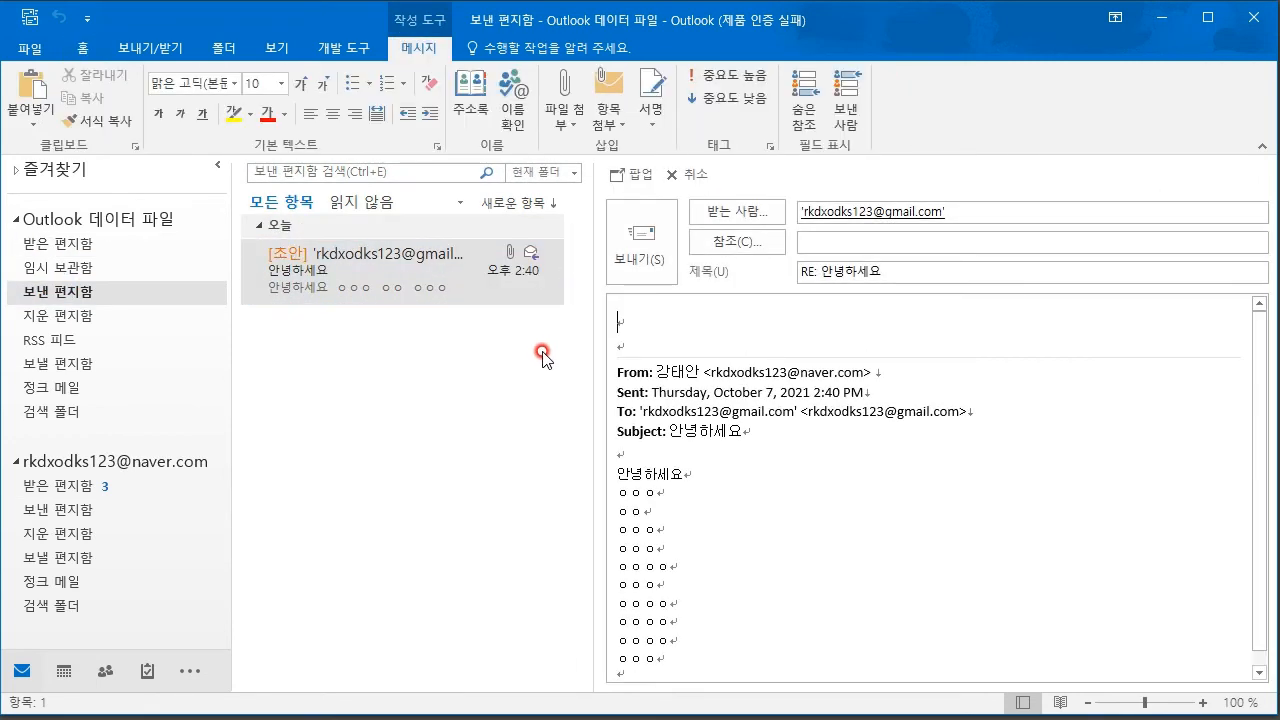
pyautogui.click(800, 242)
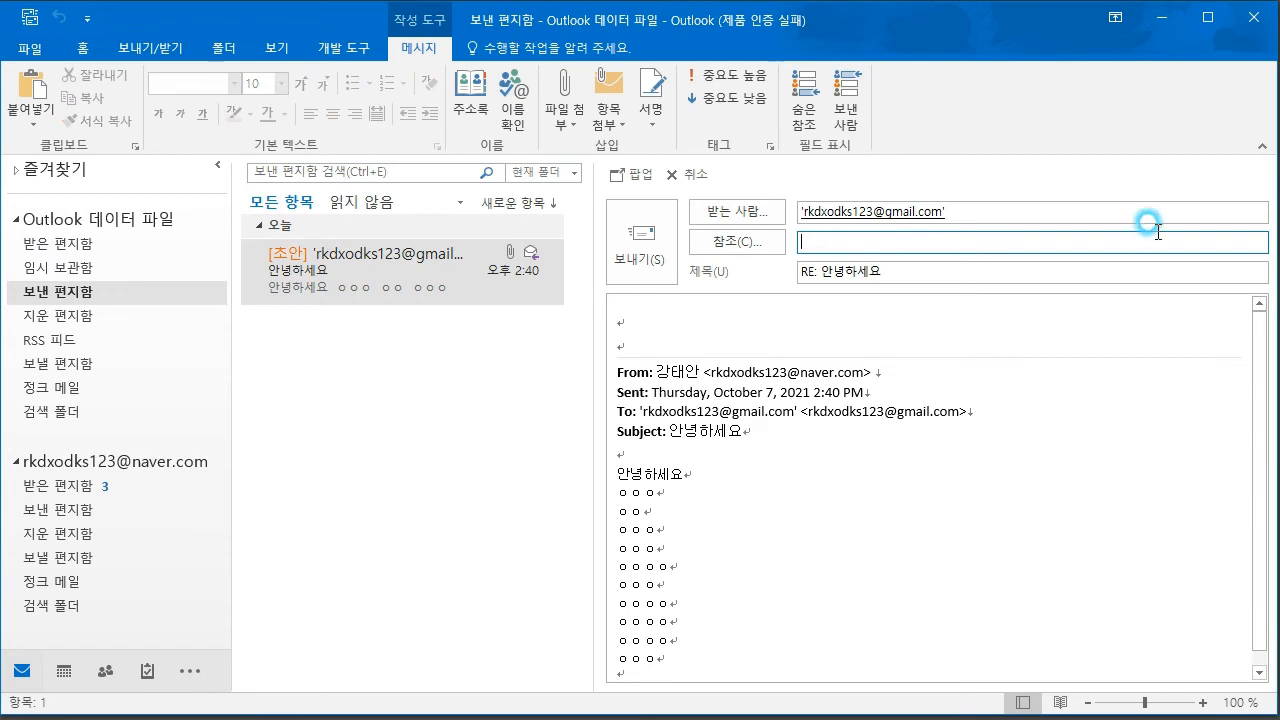
pyautogui.click(680, 175)
# - Start a forward of the message and discard it, then mark the message unread
pyautogui.rightClick(436, 262)
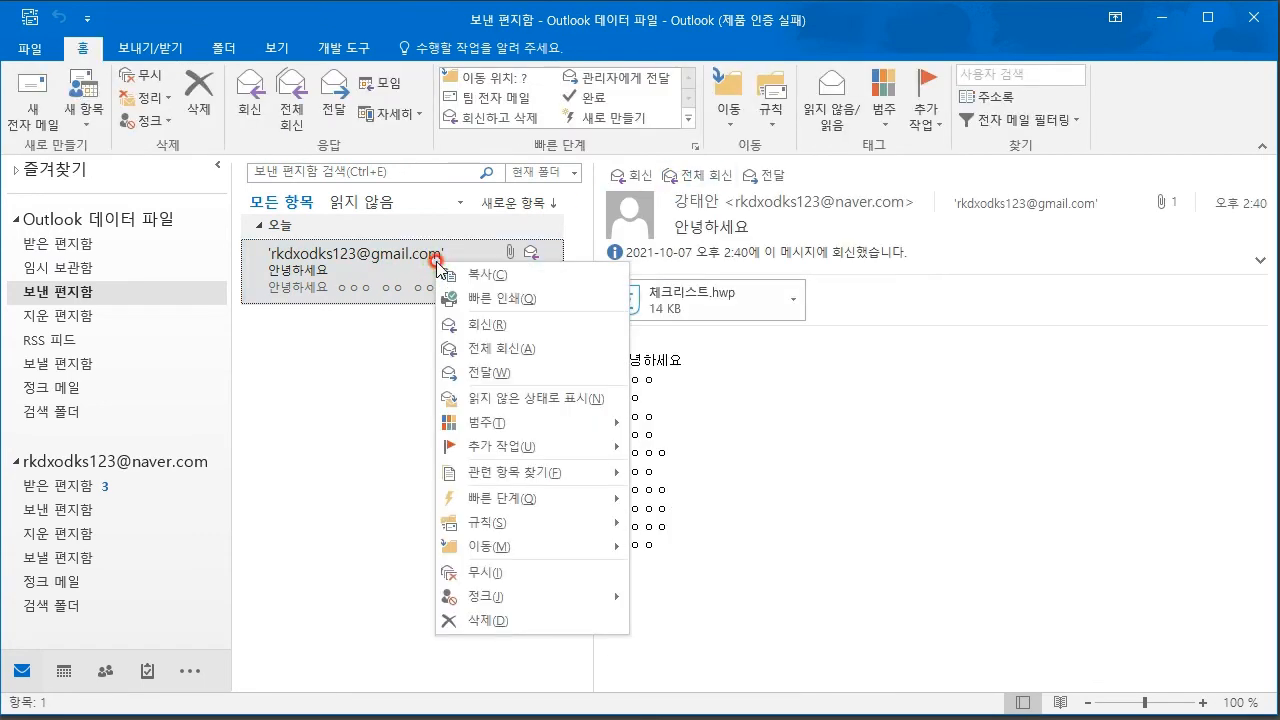
pyautogui.click(490, 373)
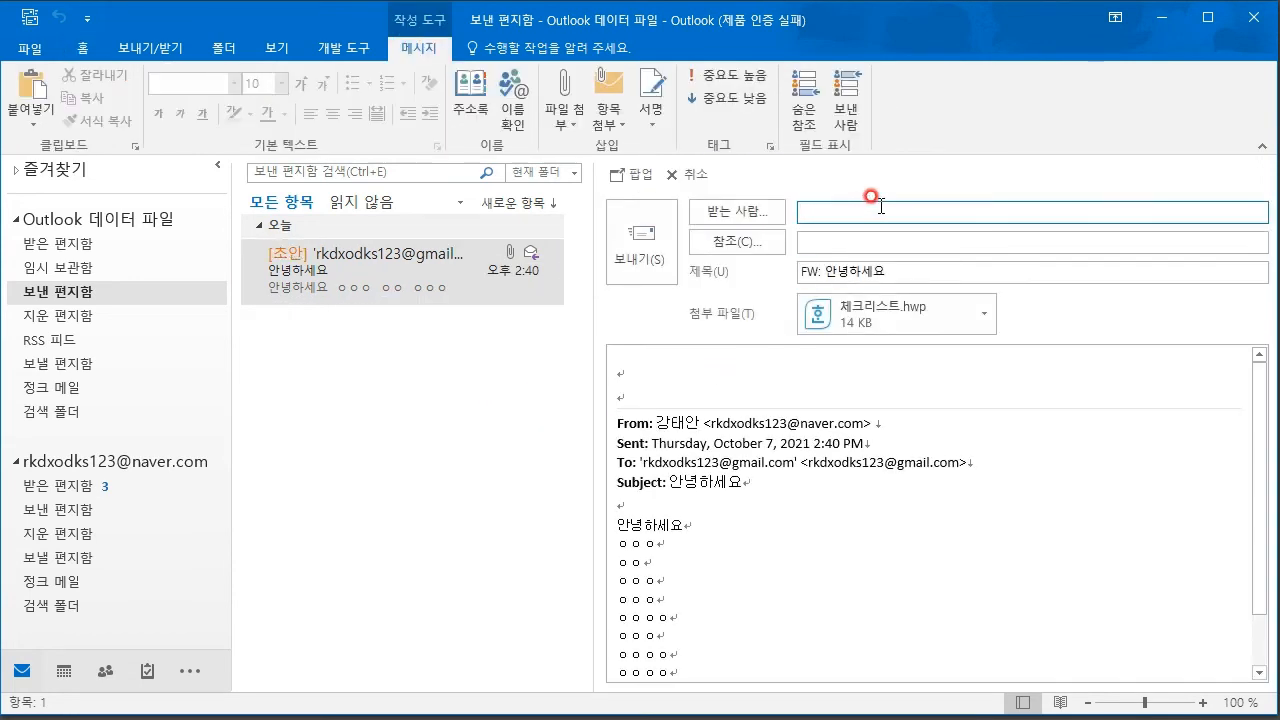
pyautogui.click(686, 175)
pyautogui.rightClick(380, 268)
pyautogui.click(472, 398)
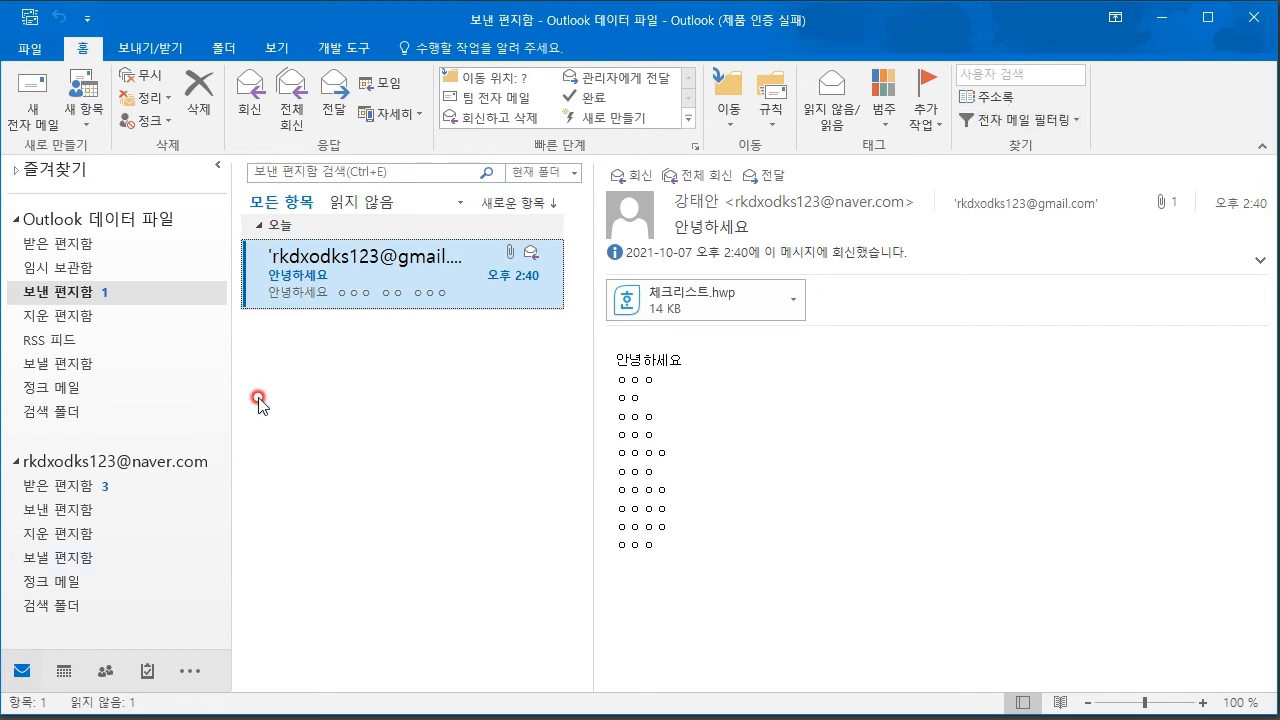
# - Move the 안녕하세요 message from 보낸 편지함 into 받은 편지함 and open it there
pyautogui.rightClick(401, 258)
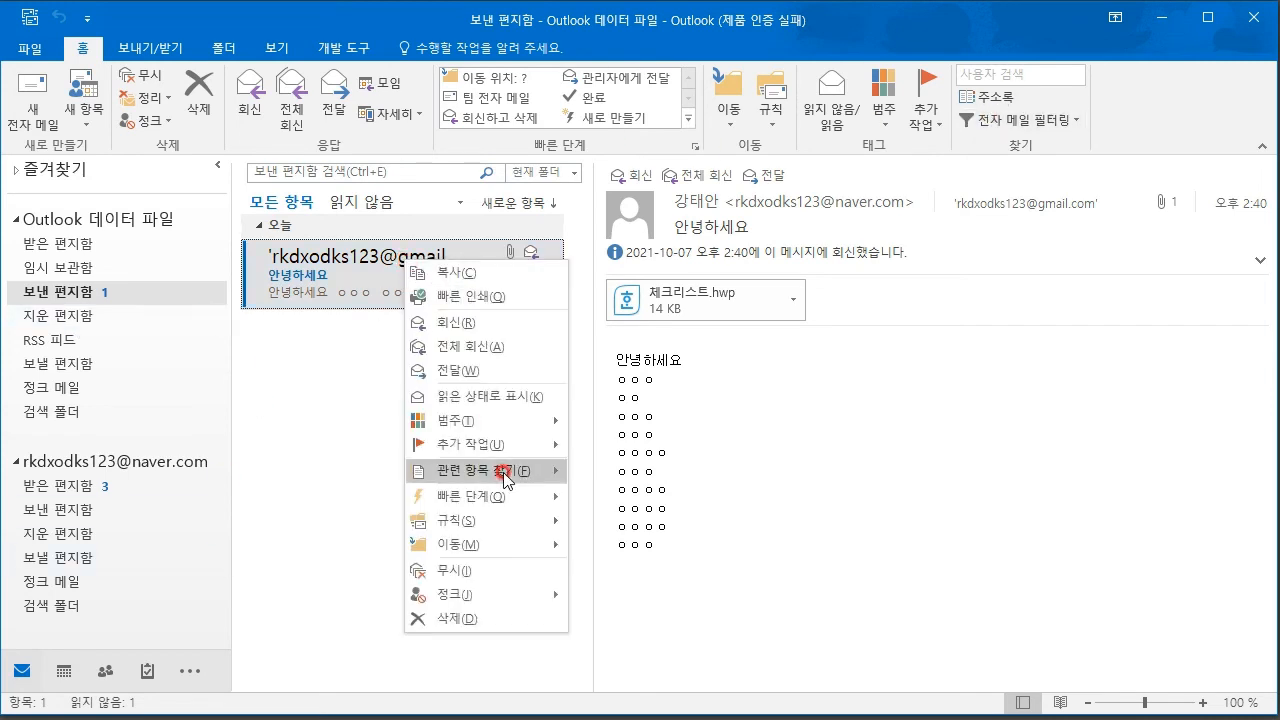
pyautogui.moveTo(499, 545)
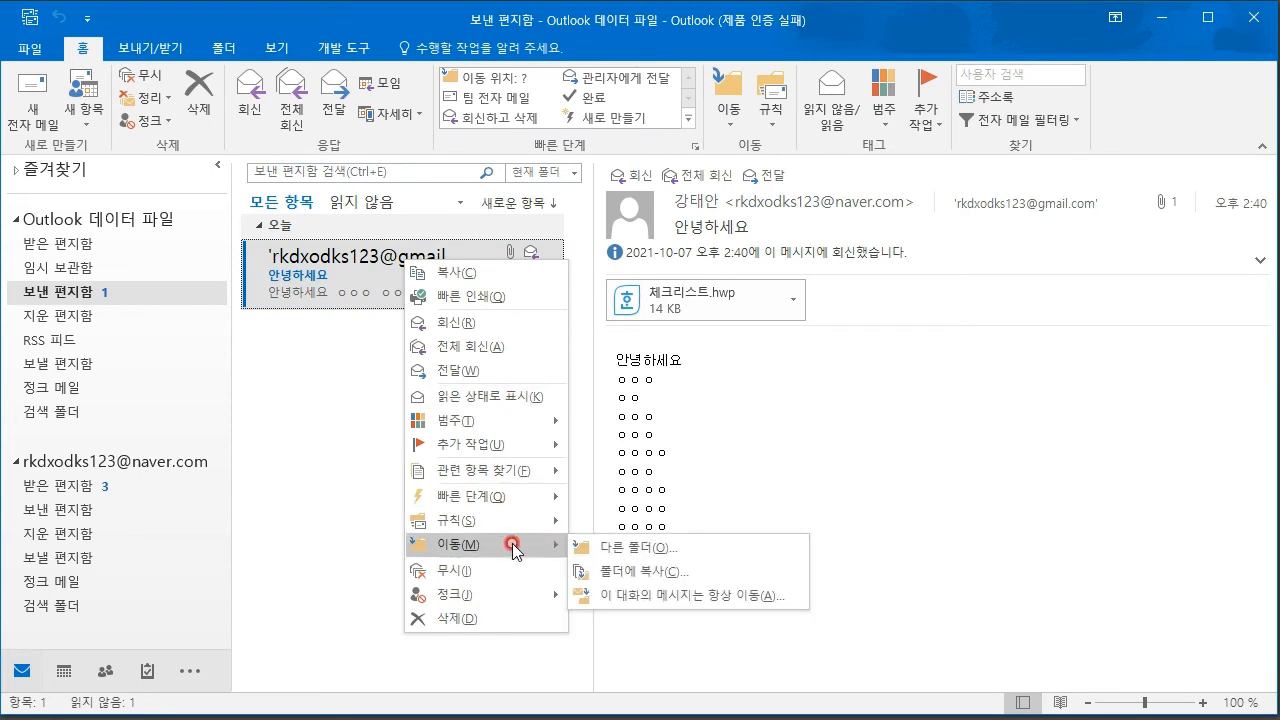
pyautogui.click(639, 548)
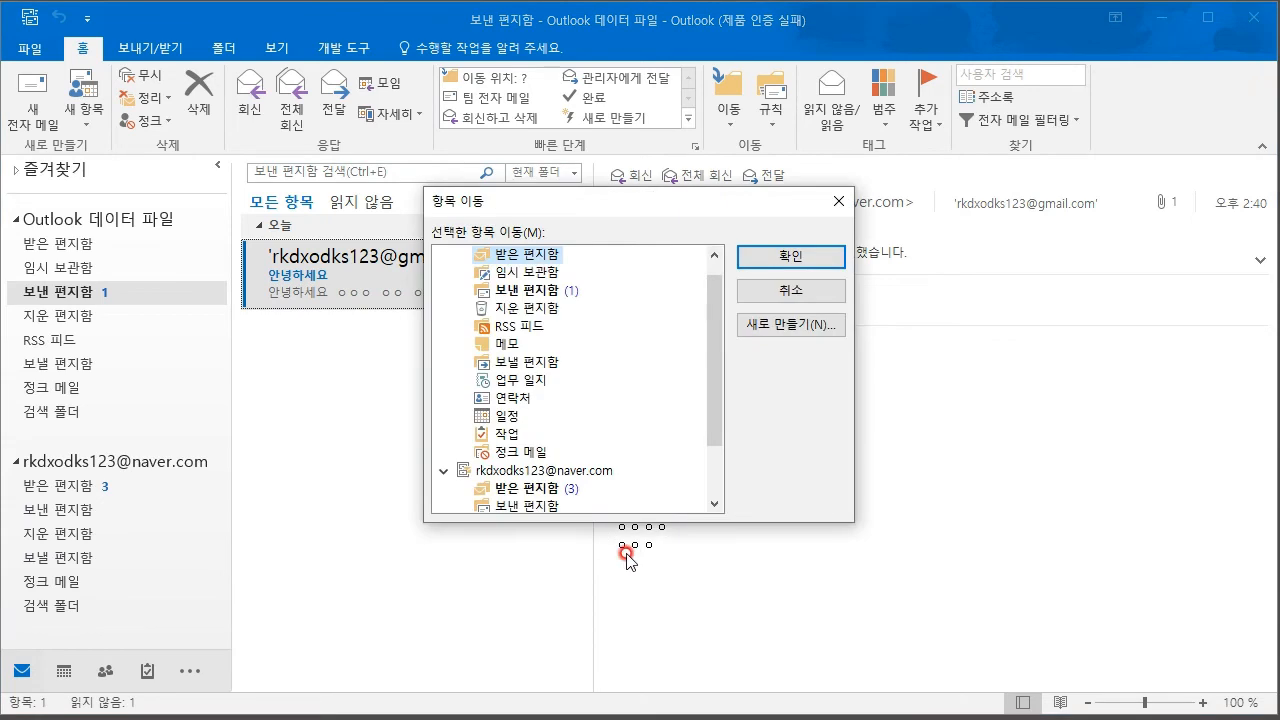
pyautogui.moveTo(580, 200); pyautogui.dragTo(745, 310)
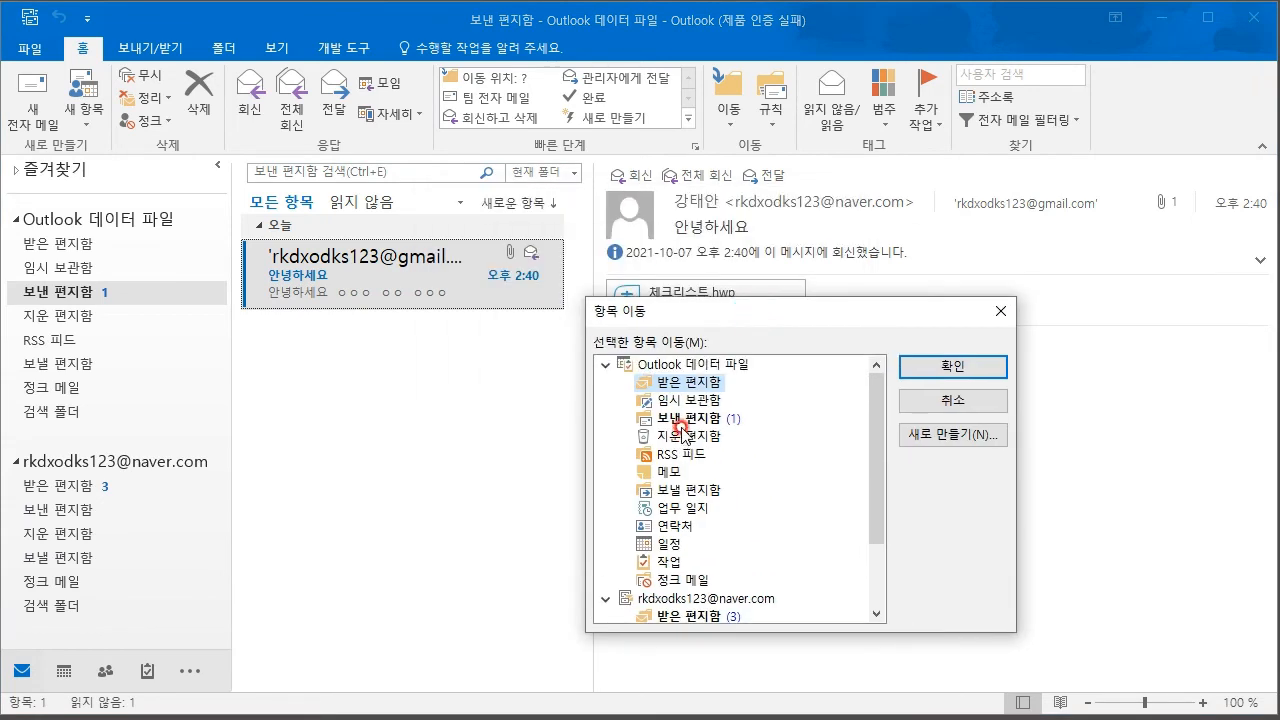
pyautogui.scroll(-2, 703, 405)
pyautogui.scroll(2, 694, 409)
pyautogui.click(953, 366)
pyautogui.click(50, 243)
pyautogui.click(389, 289)
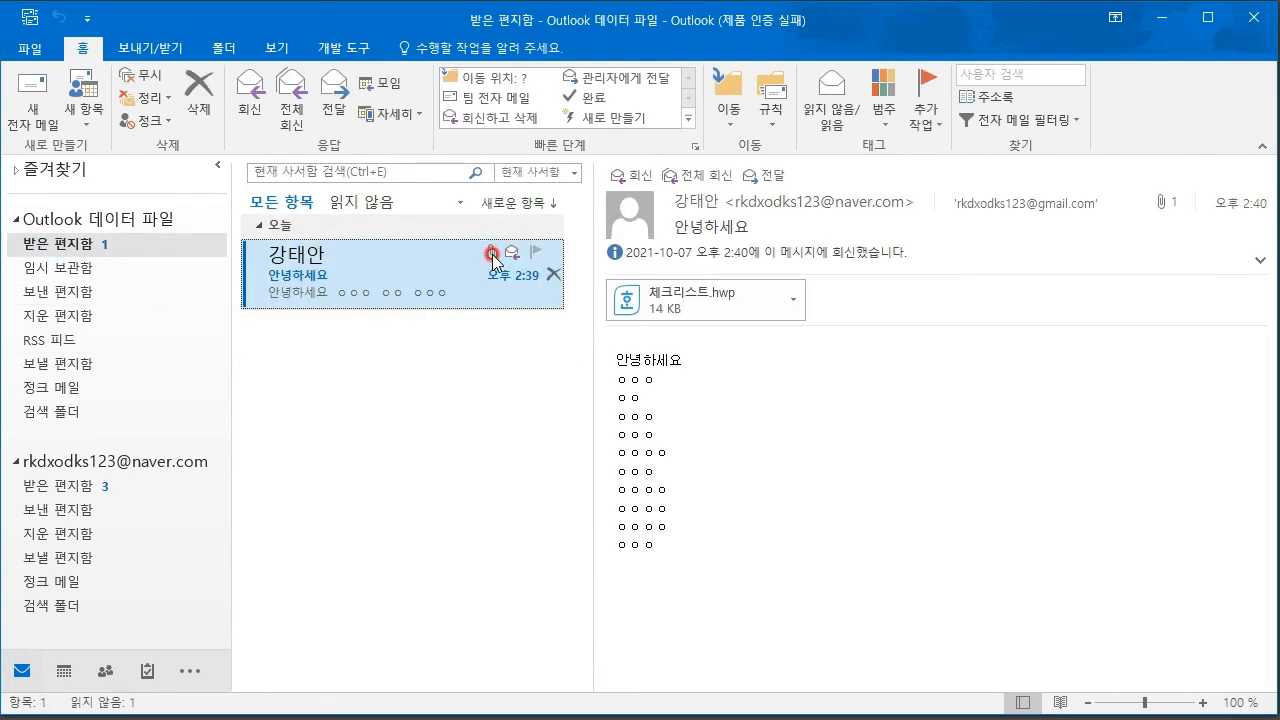
# - Copy the message from 받은 편지함 back into 보낸 편지함 and check the copy
pyautogui.rightClick(430, 266)
pyautogui.moveTo(462, 549)
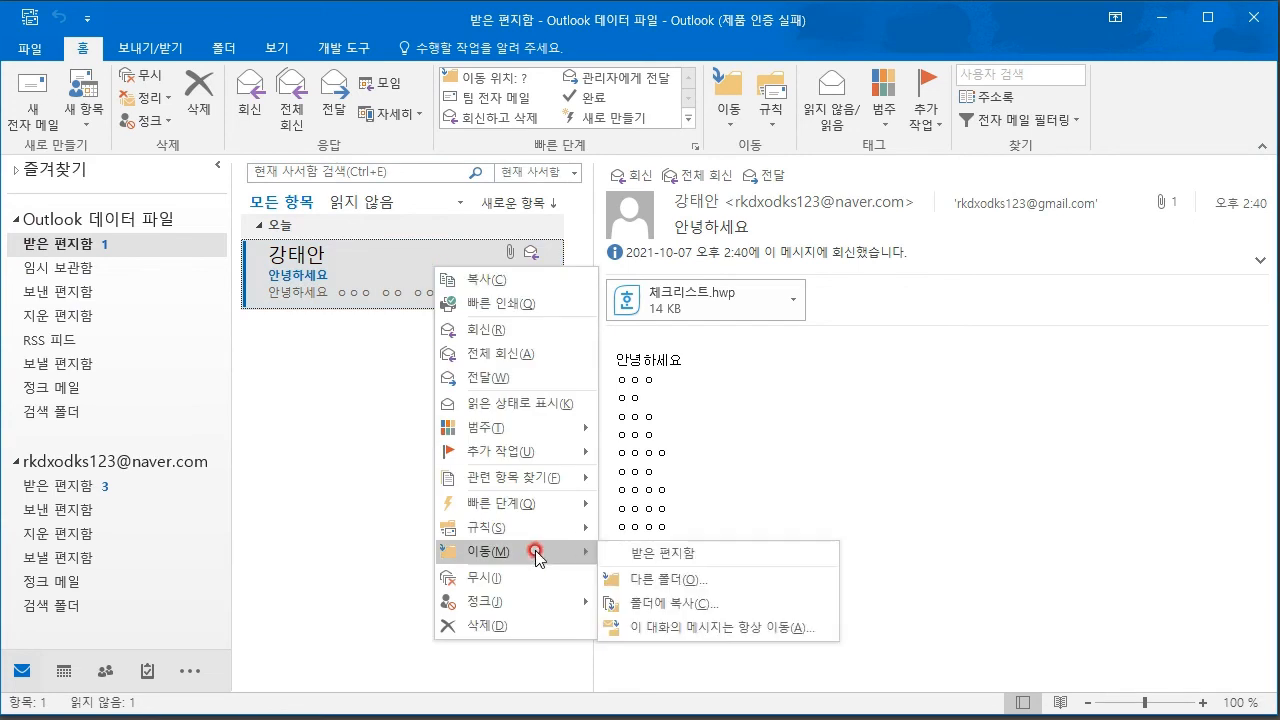
pyautogui.click(706, 606)
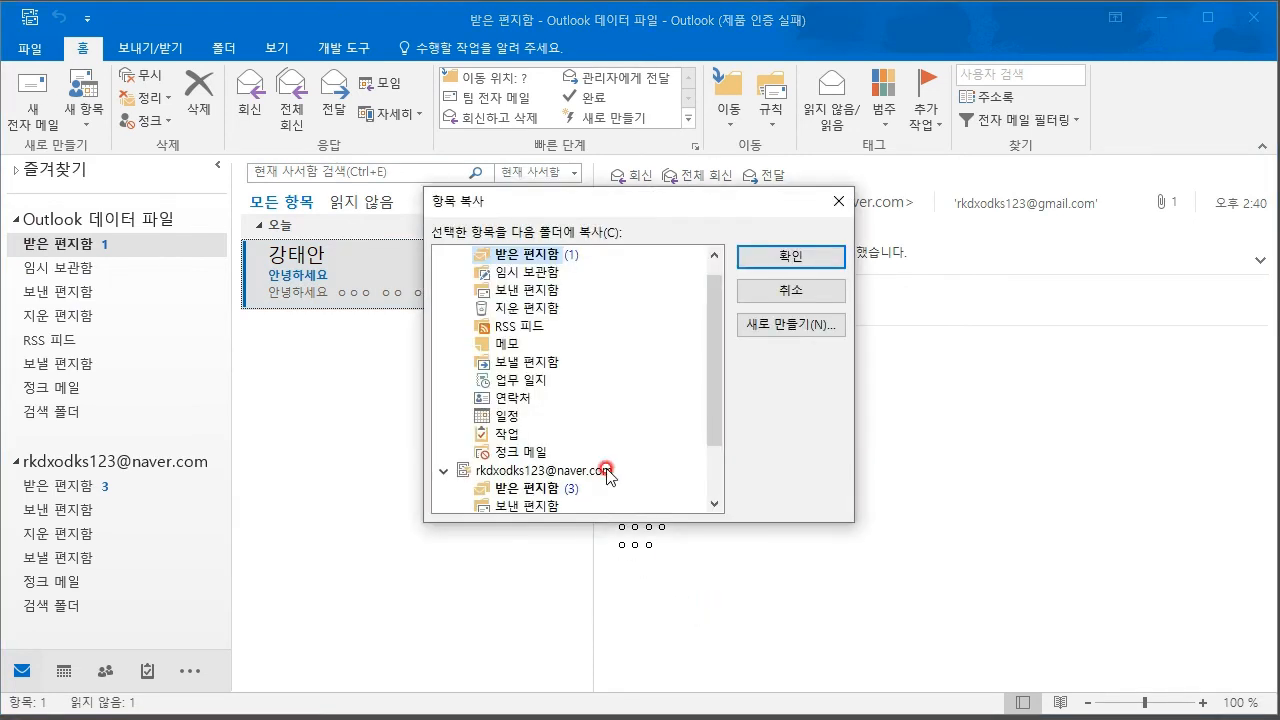
pyautogui.scroll(-2, 540, 292)
pyautogui.scroll(2, 540, 294)
pyautogui.click(531, 309)
pyautogui.click(766, 265)
pyautogui.click(68, 245)
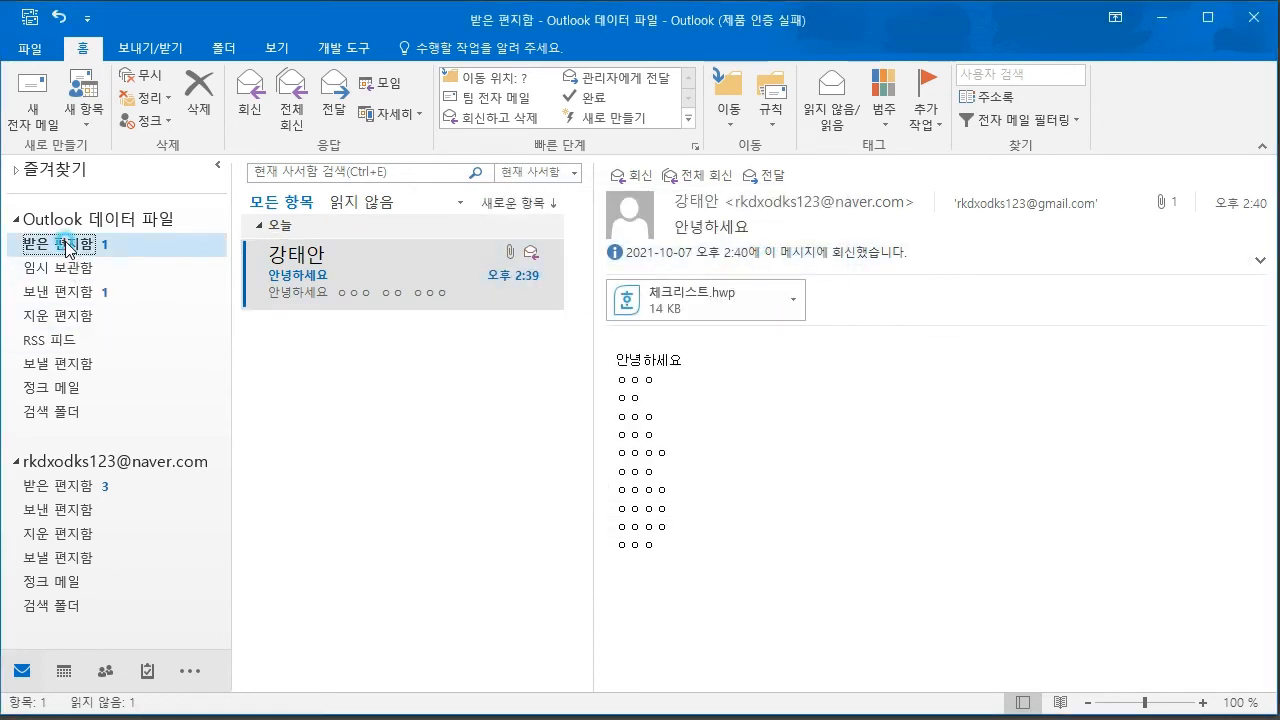
pyautogui.click(70, 292)
pyautogui.click(77, 246)
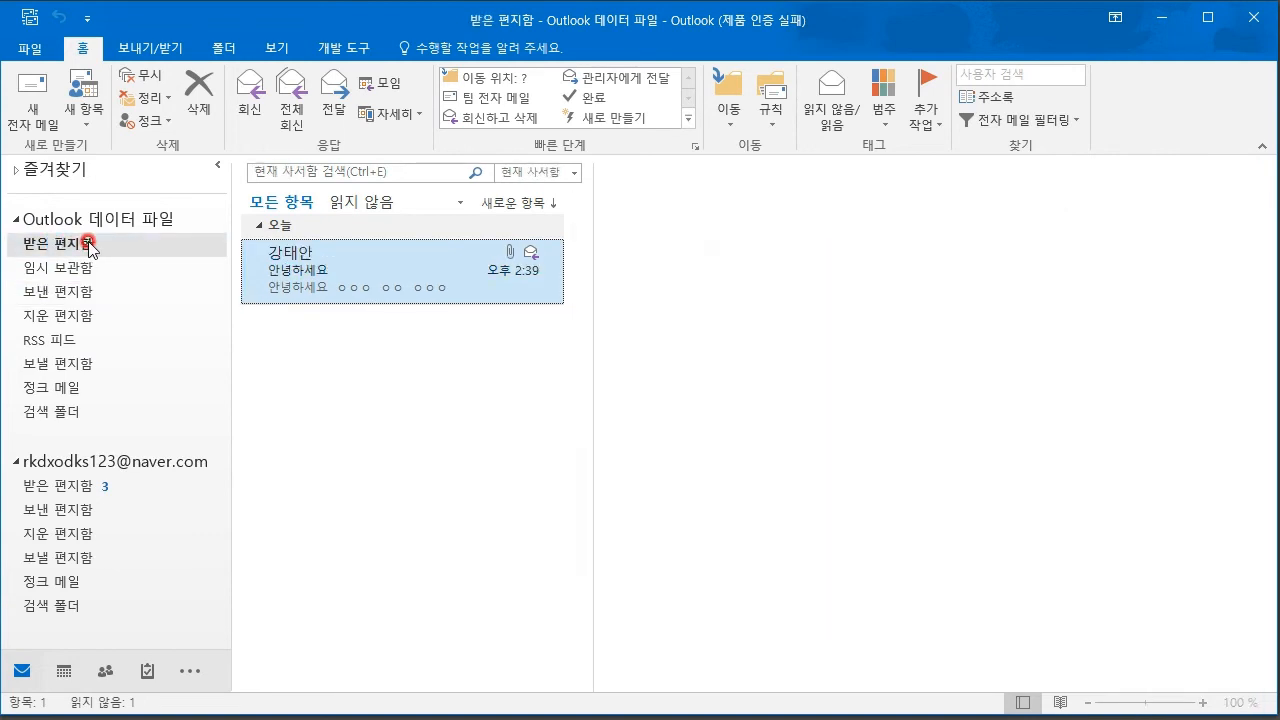
# - Block the sender of the 안녕하세요 message so it goes to Junk E-mail
pyautogui.rightClick(376, 262)
pyautogui.moveTo(486, 530)
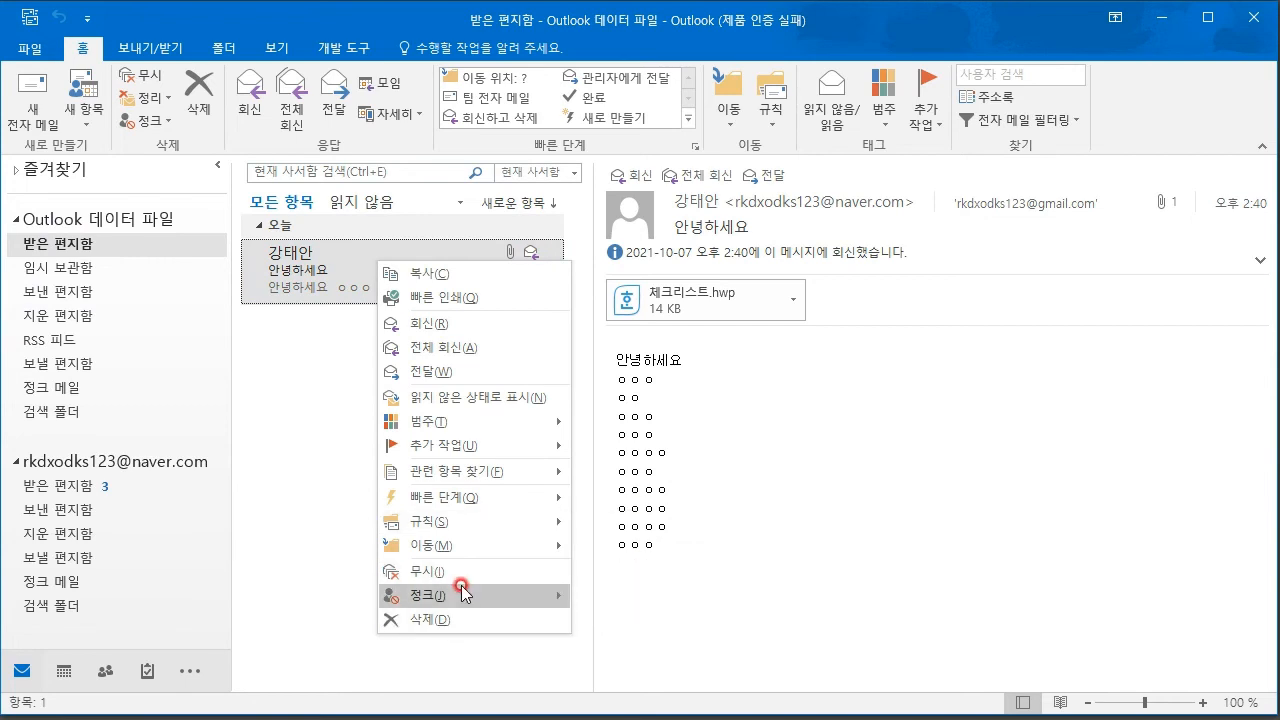
pyautogui.moveTo(462, 591)
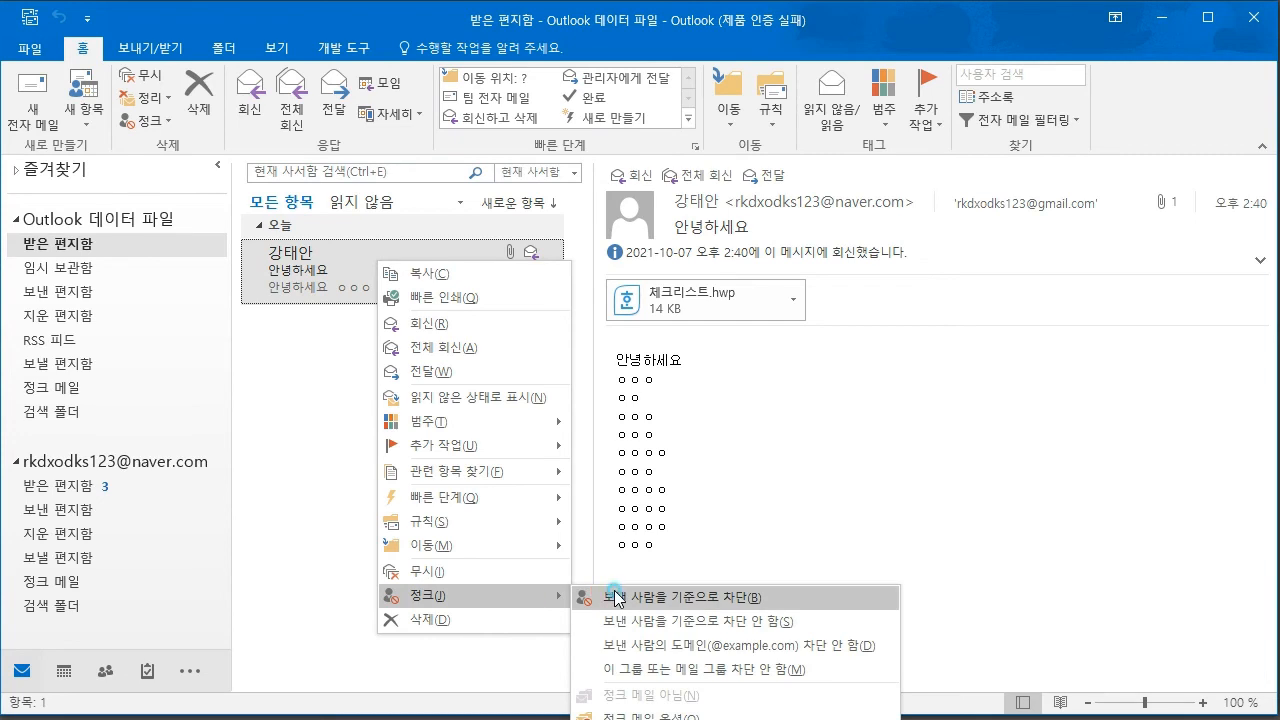
pyautogui.click(615, 597)
pyautogui.click(615, 422)
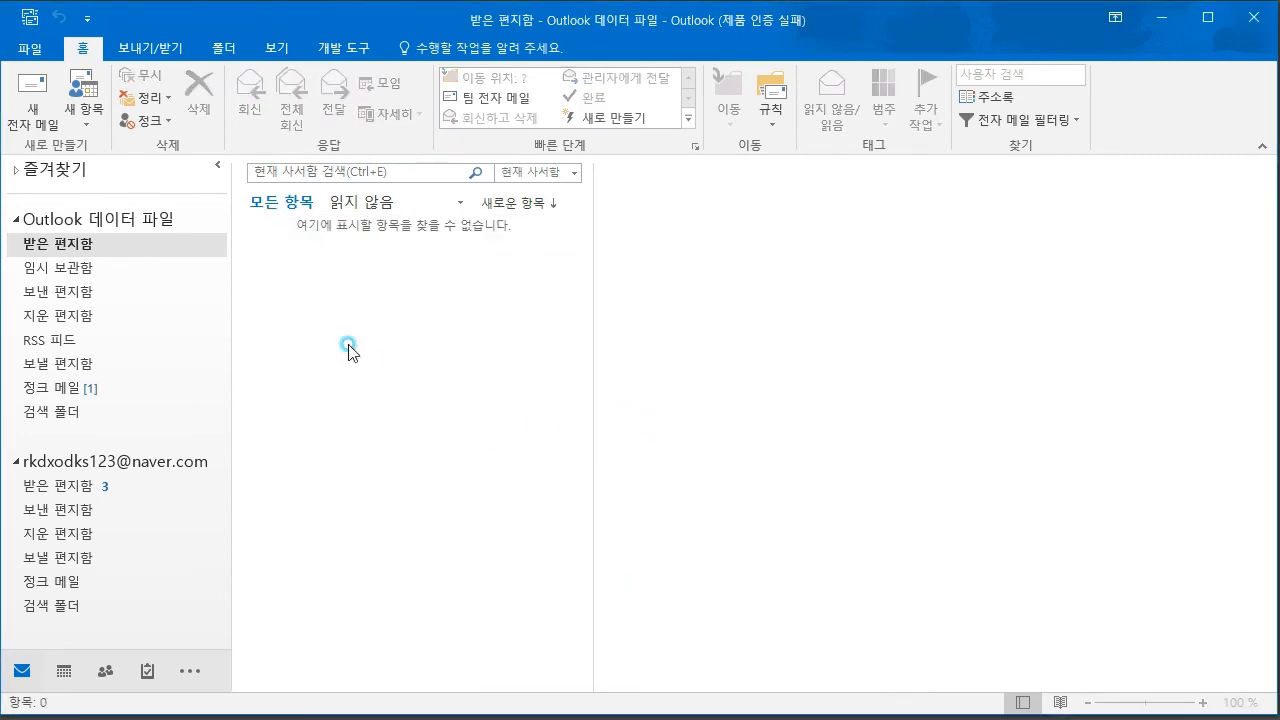
# - In 정크 메일, mark the 안녕하세요 message's sender as Never Block, adding it to safe senders
pyautogui.click(57, 388)
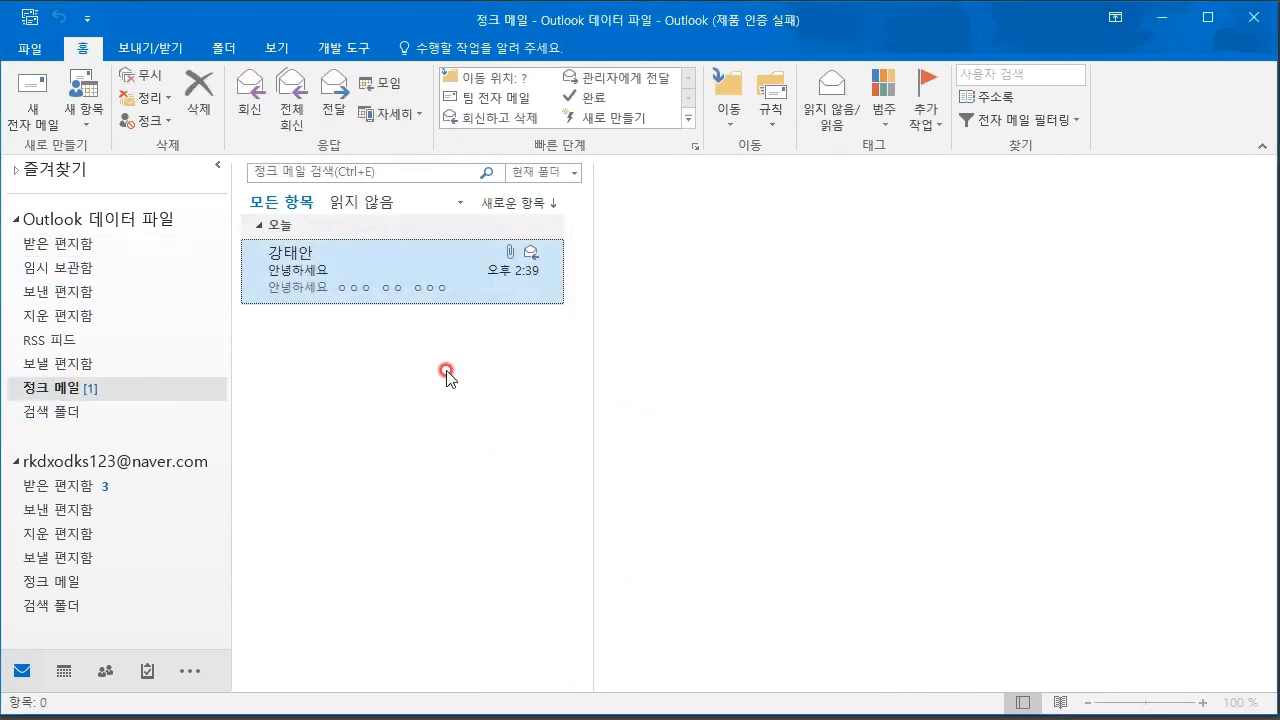
pyautogui.click(373, 280)
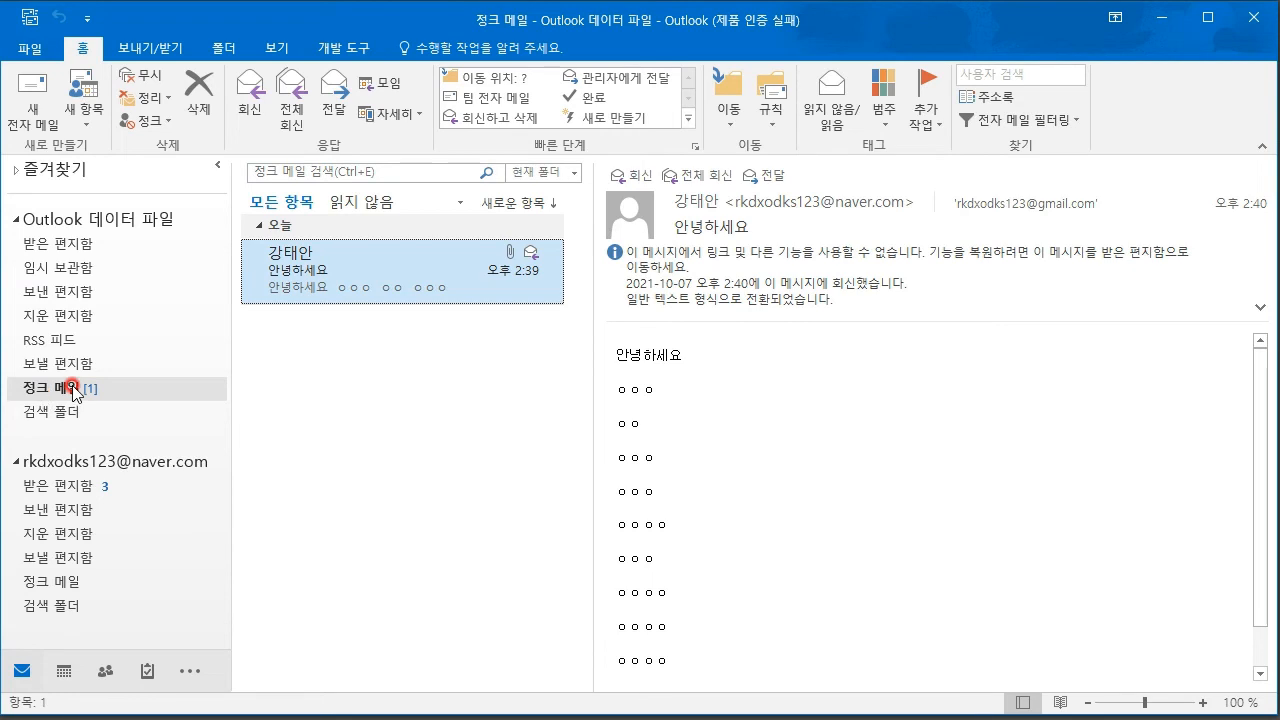
pyautogui.rightClick(412, 250)
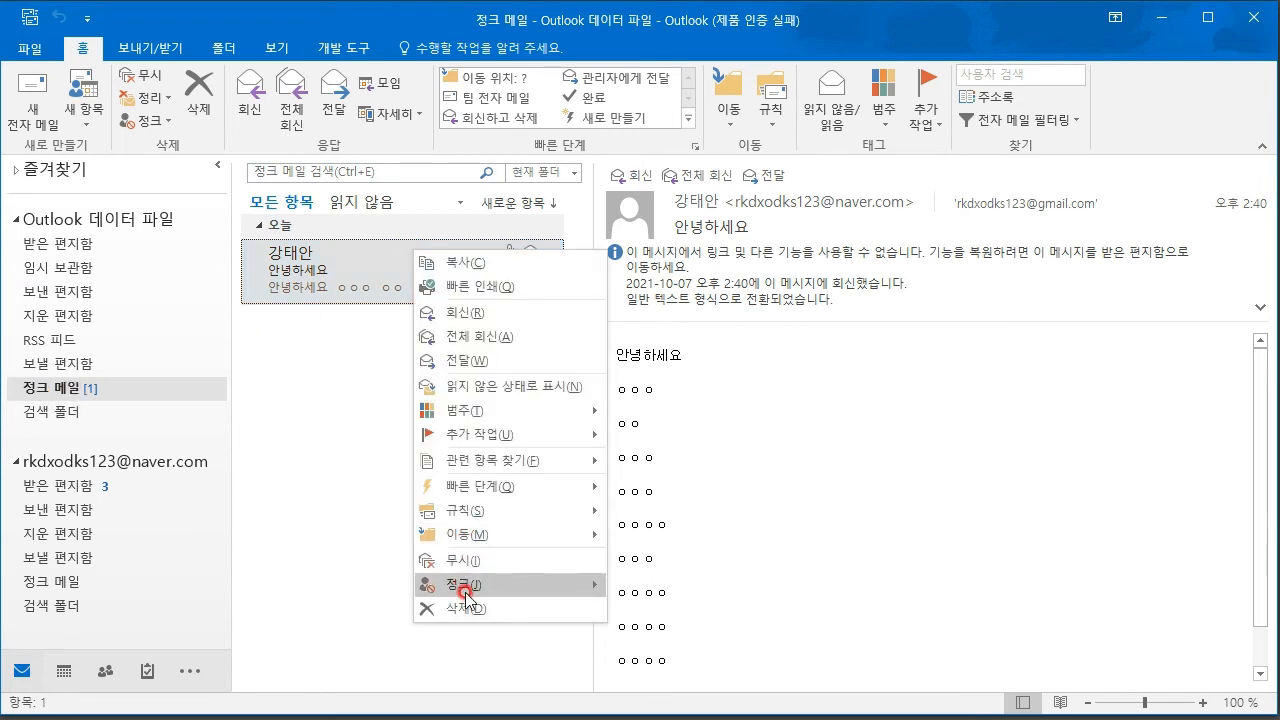
pyautogui.moveTo(477, 587)
pyautogui.click(748, 610)
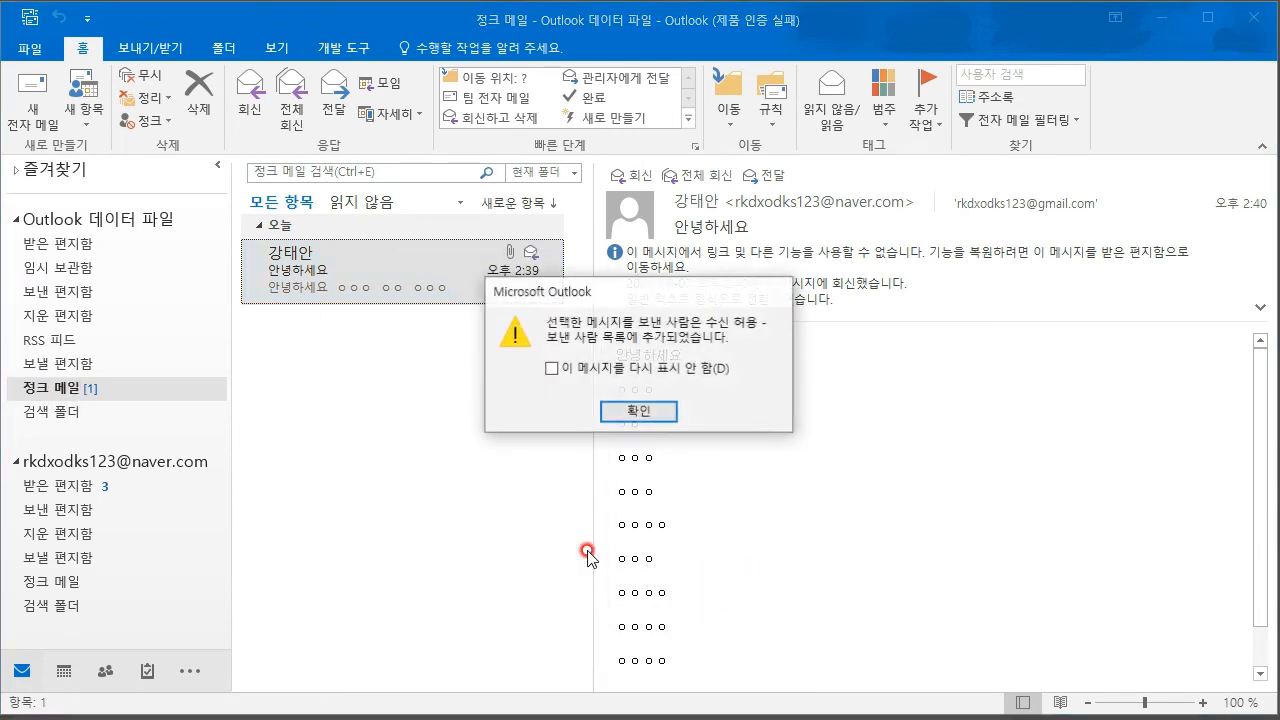
pyautogui.click(639, 412)
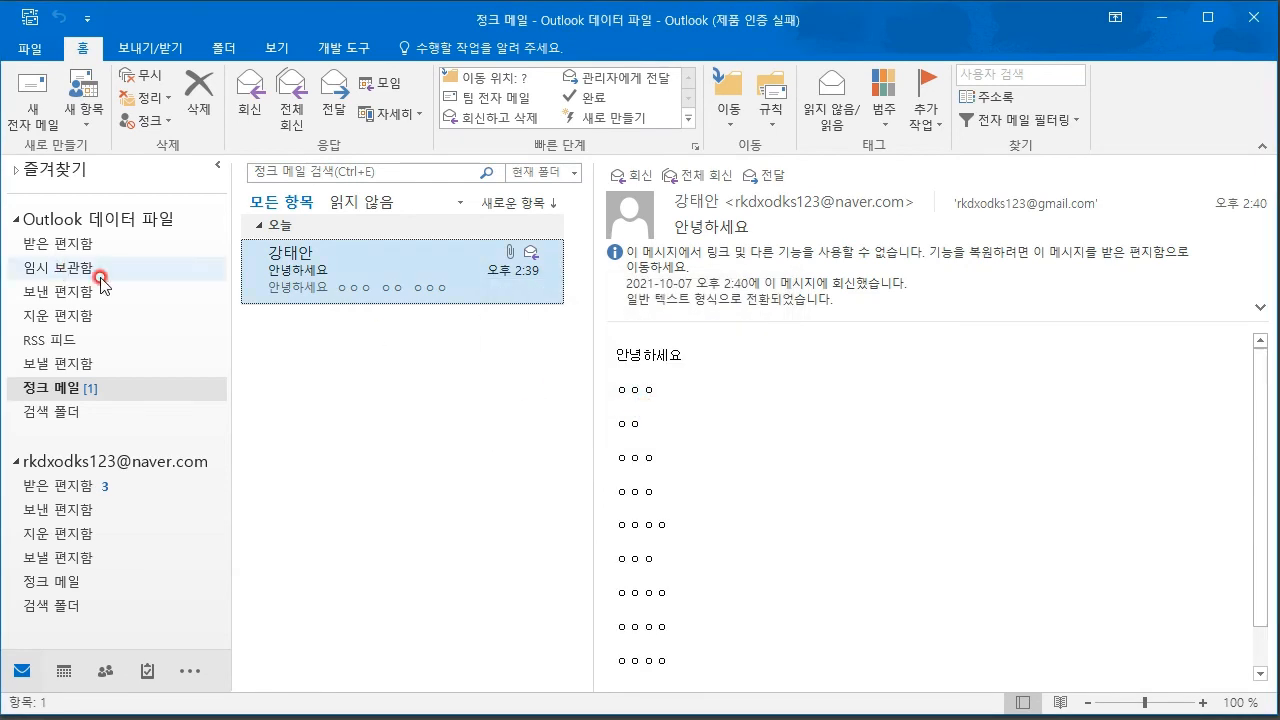
# - Move the 안녕하세요 message back to 받은 편지함 and view it there
pyautogui.rightClick(409, 276)
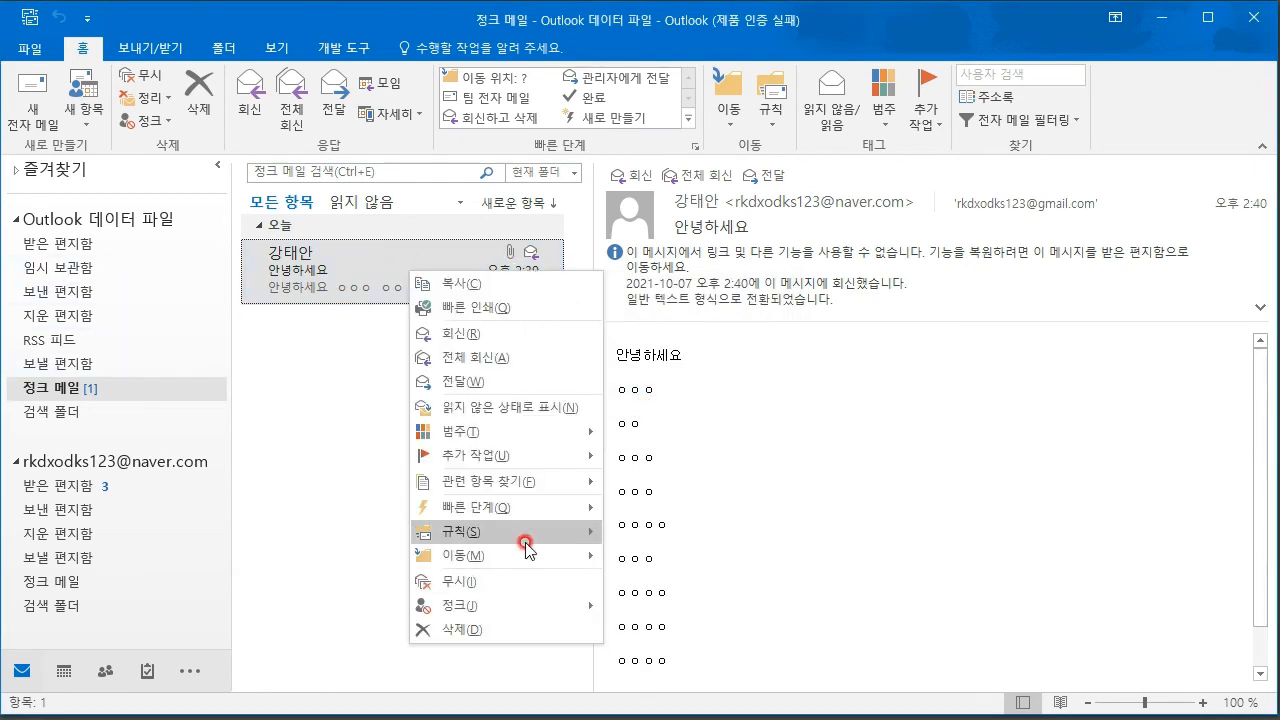
pyautogui.moveTo(563, 555)
pyautogui.click(668, 605)
pyautogui.click(60, 251)
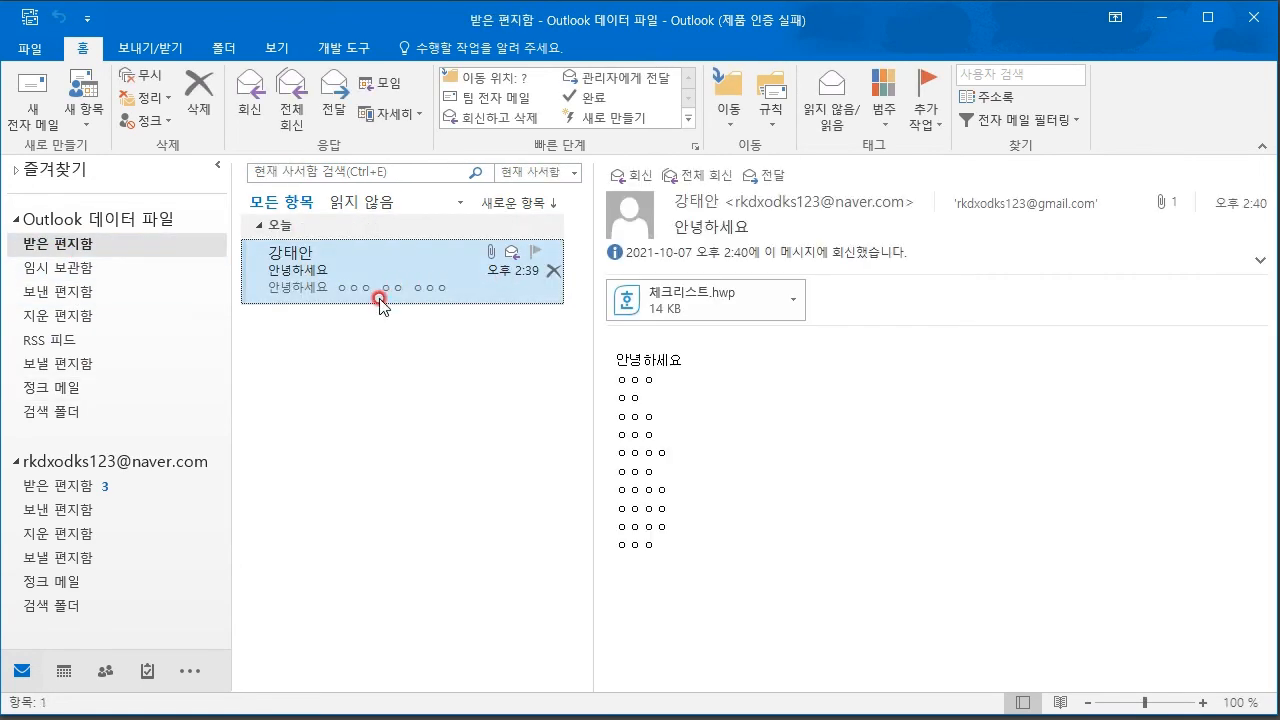
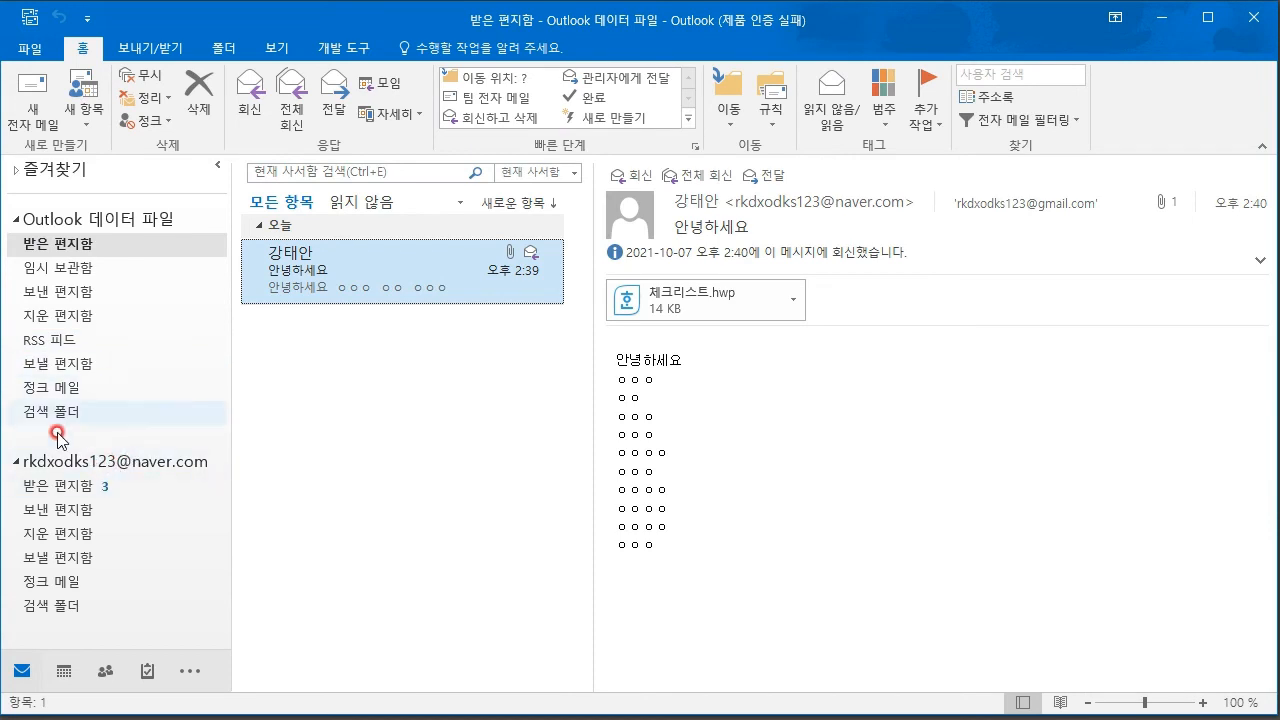
# - Give the 모두 이사 가격비교 message in the Naver Inbox the Green Category, keeping its default name
pyautogui.click(38, 487)
pyautogui.scroll(-5, 401, 425)
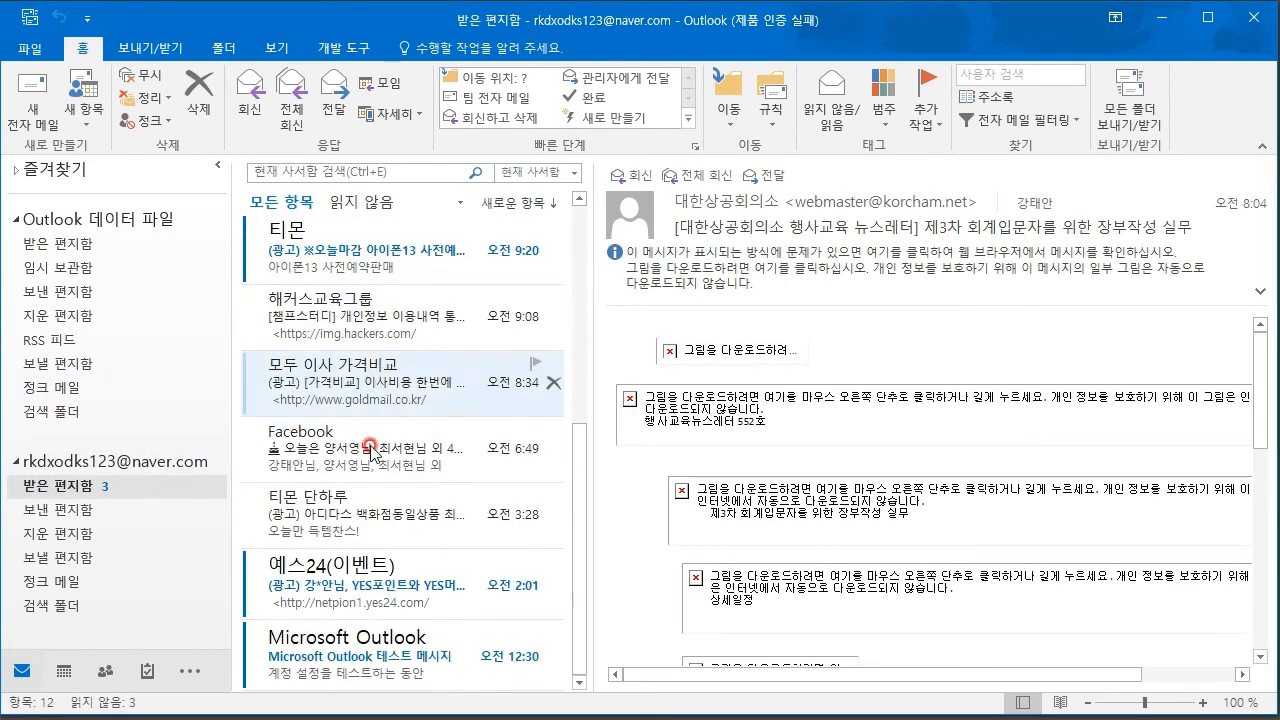
pyautogui.scroll(4, 380, 389)
pyautogui.scroll(-4, 380, 410)
pyautogui.scroll(5, 386, 418)
pyautogui.scroll(-5, 420, 505)
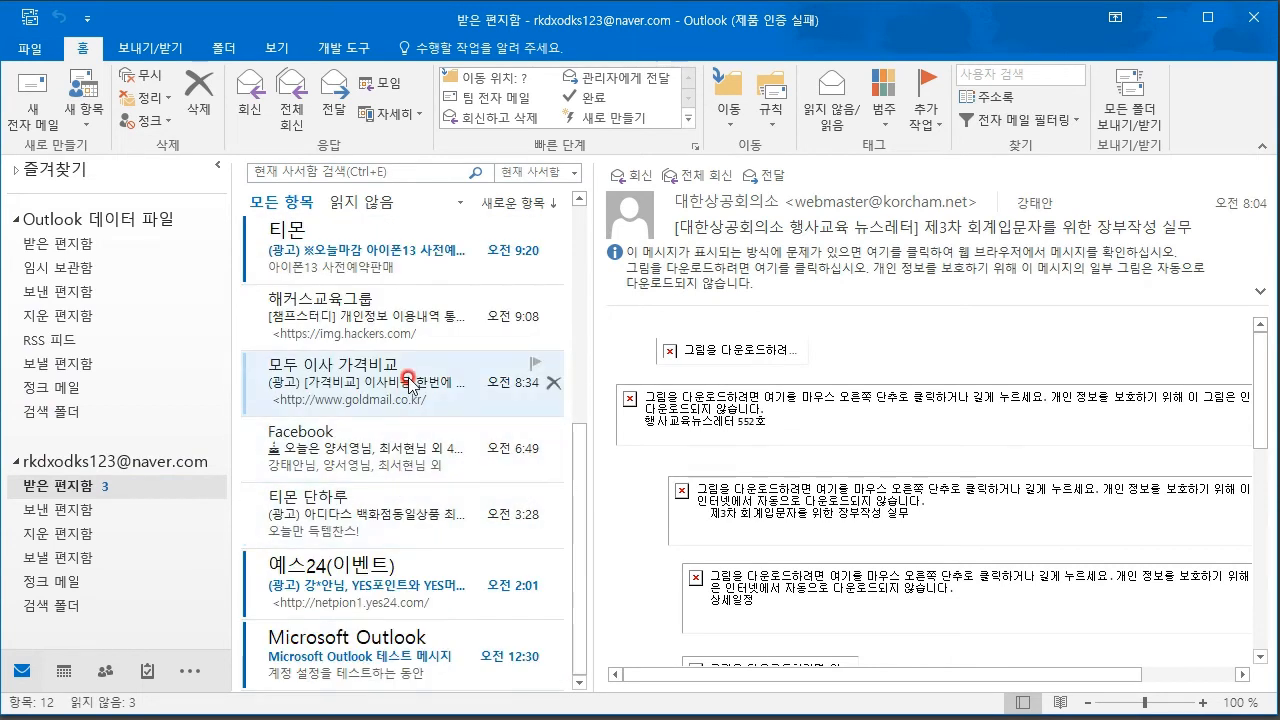
pyautogui.rightClick(411, 397)
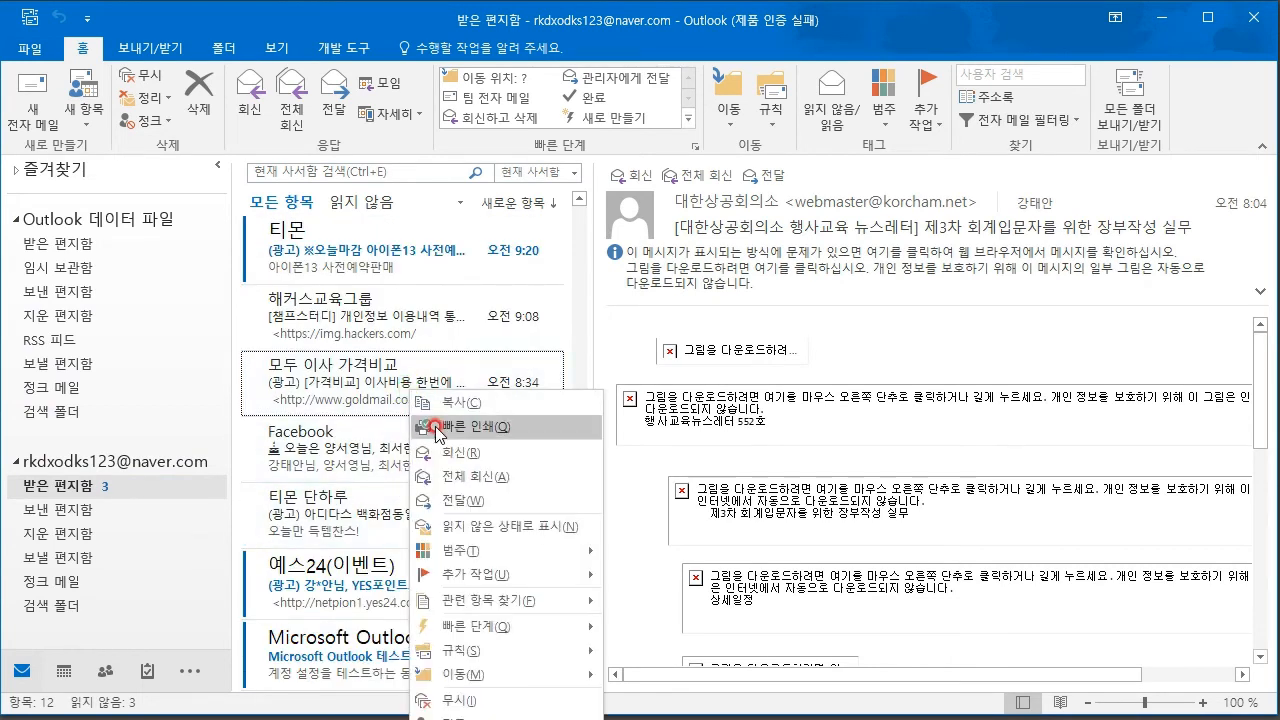
pyautogui.click(687, 605)
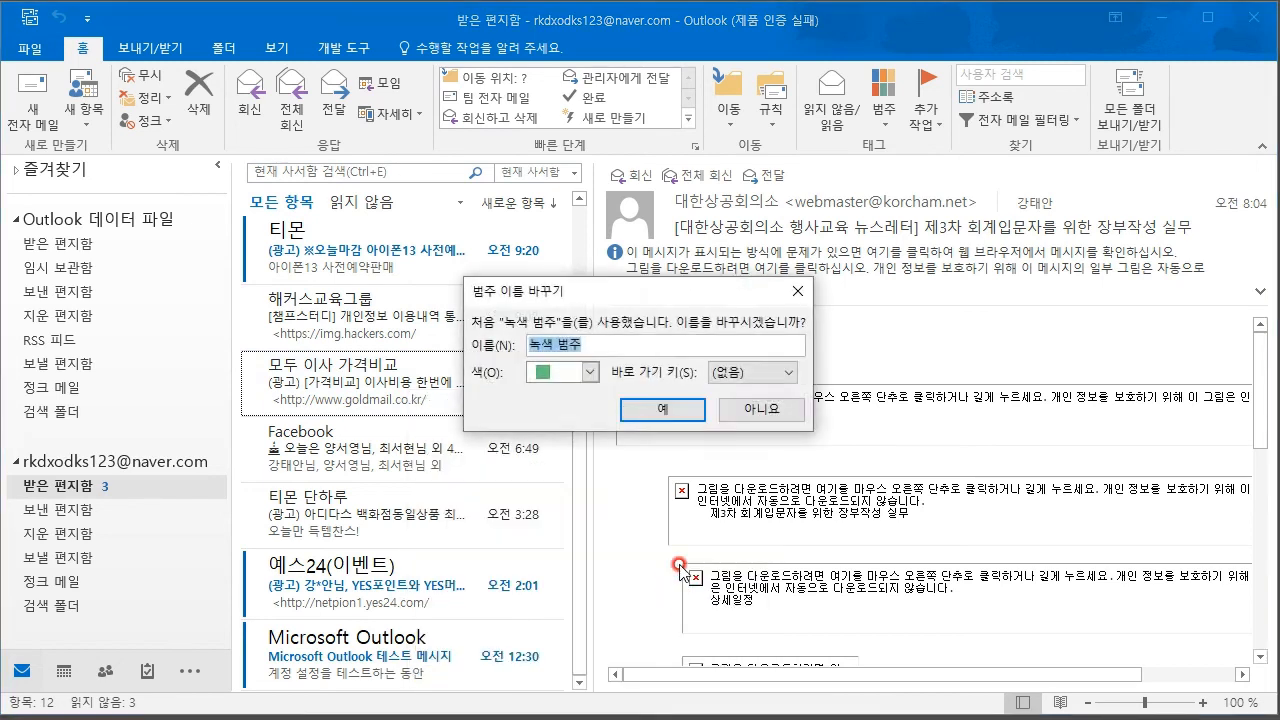
pyautogui.click(623, 411)
pyautogui.scroll(5, 414, 440)
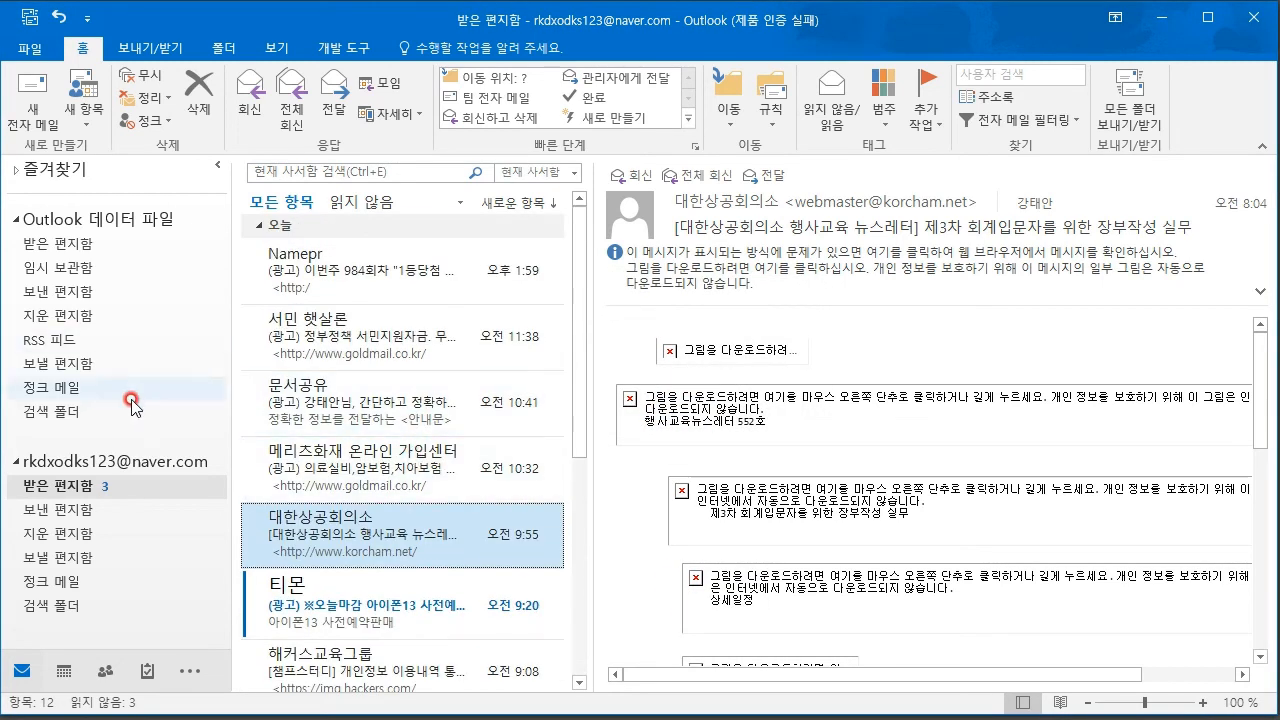
pyautogui.click(62, 512)
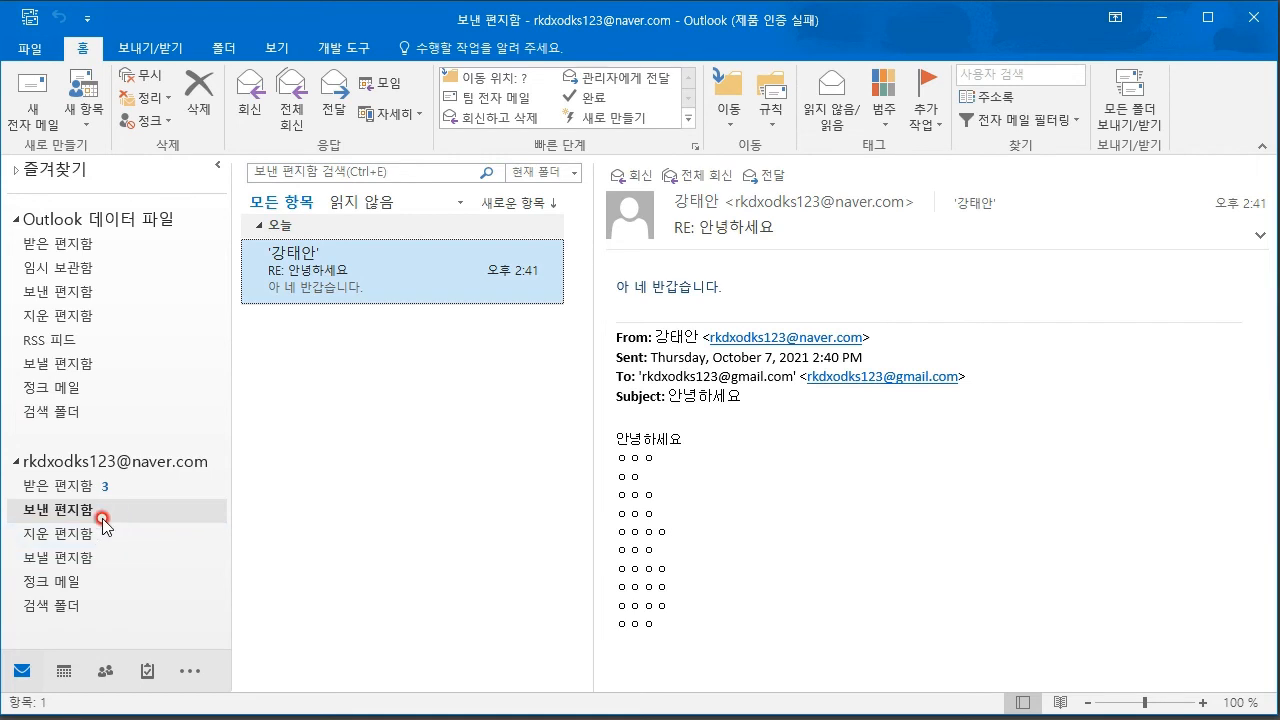
# - Permanently delete the message in the Naver account's Deleted Items
pyautogui.click(57, 535)
pyautogui.click(72, 557)
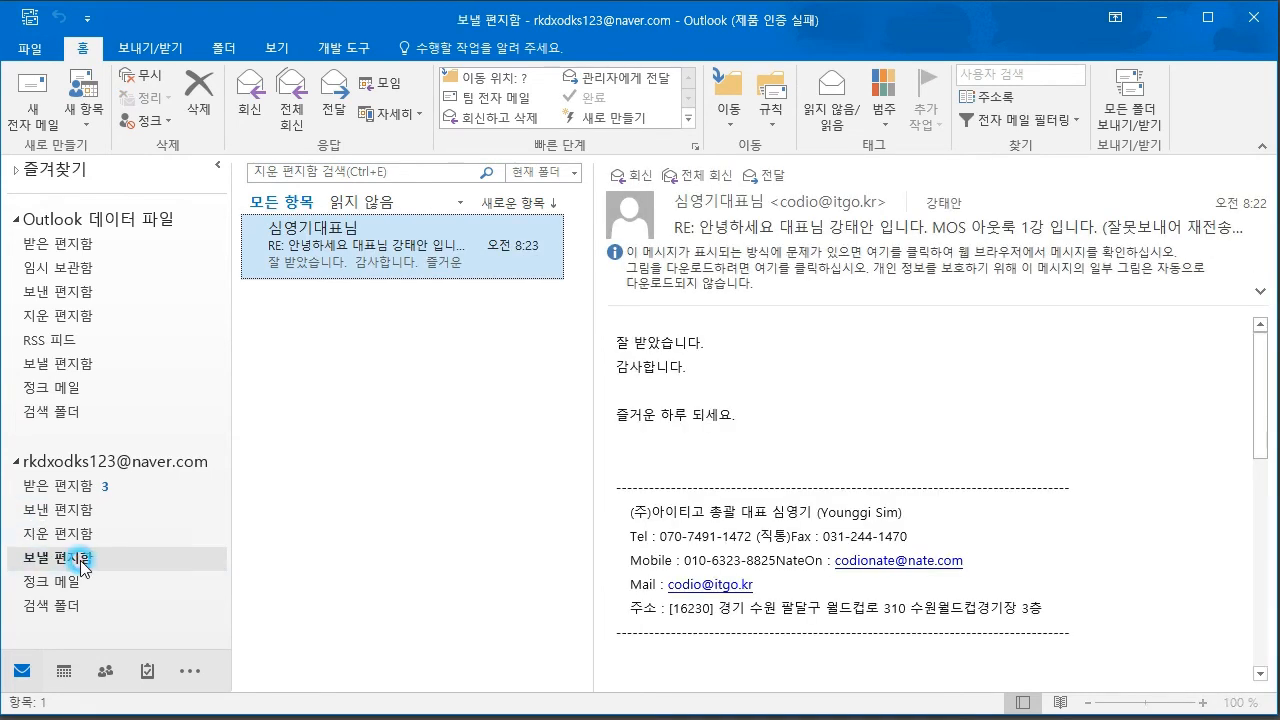
pyautogui.click(85, 526)
pyautogui.click(560, 245)
pyautogui.press('Delete')
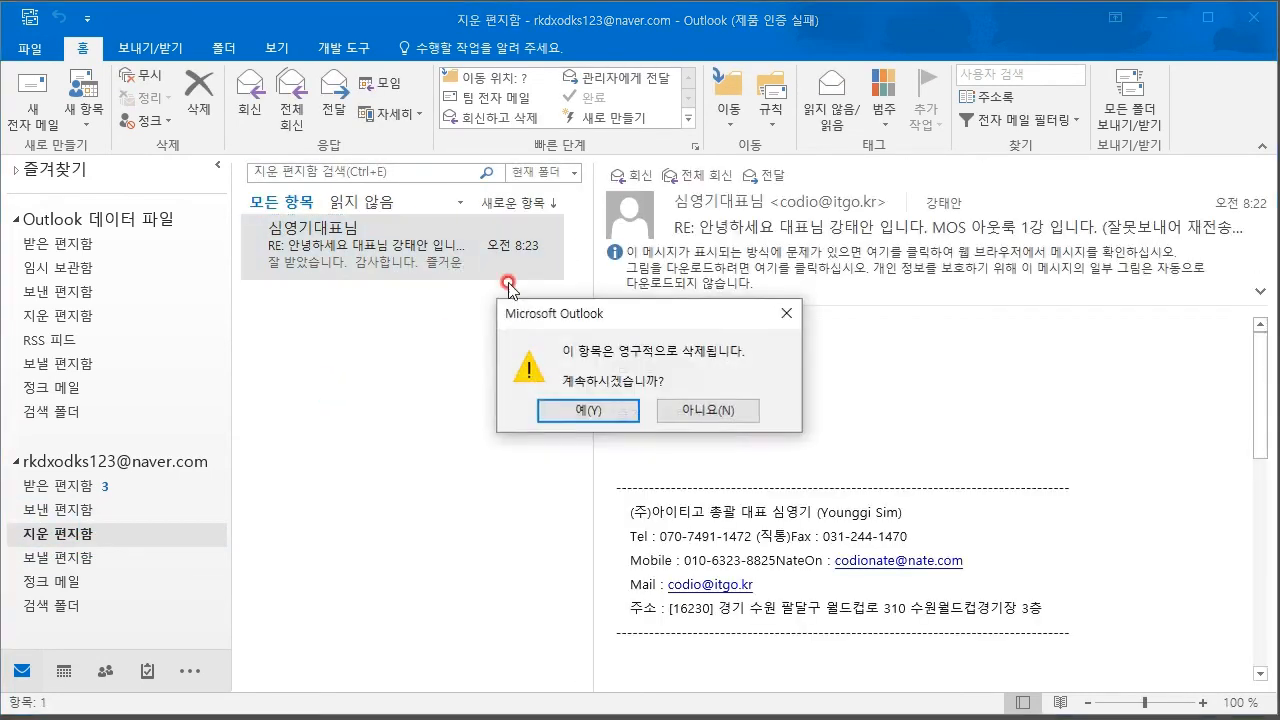
pyautogui.click(586, 414)
# - Browse back through the folders to the data file's Inbox and display the 안녕하세요 message
pyautogui.click(57, 557)
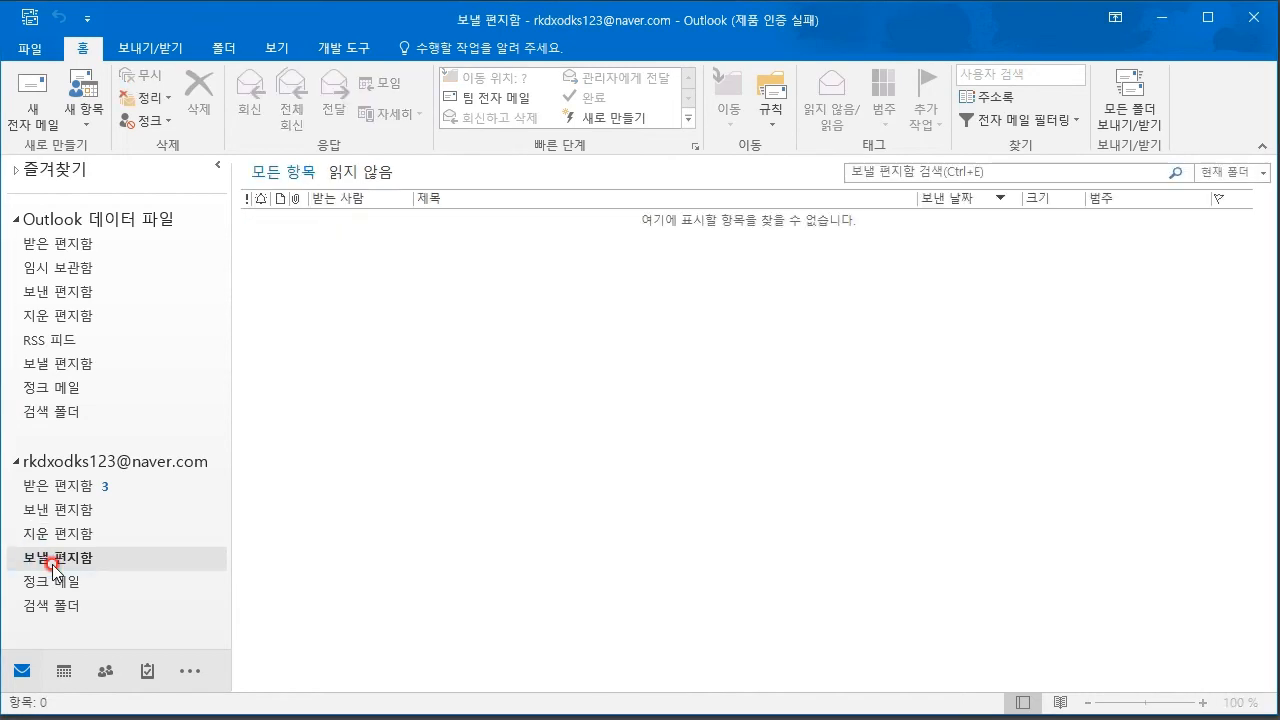
pyautogui.rightClick(53, 603)
pyautogui.click(55, 581)
pyautogui.click(40, 363)
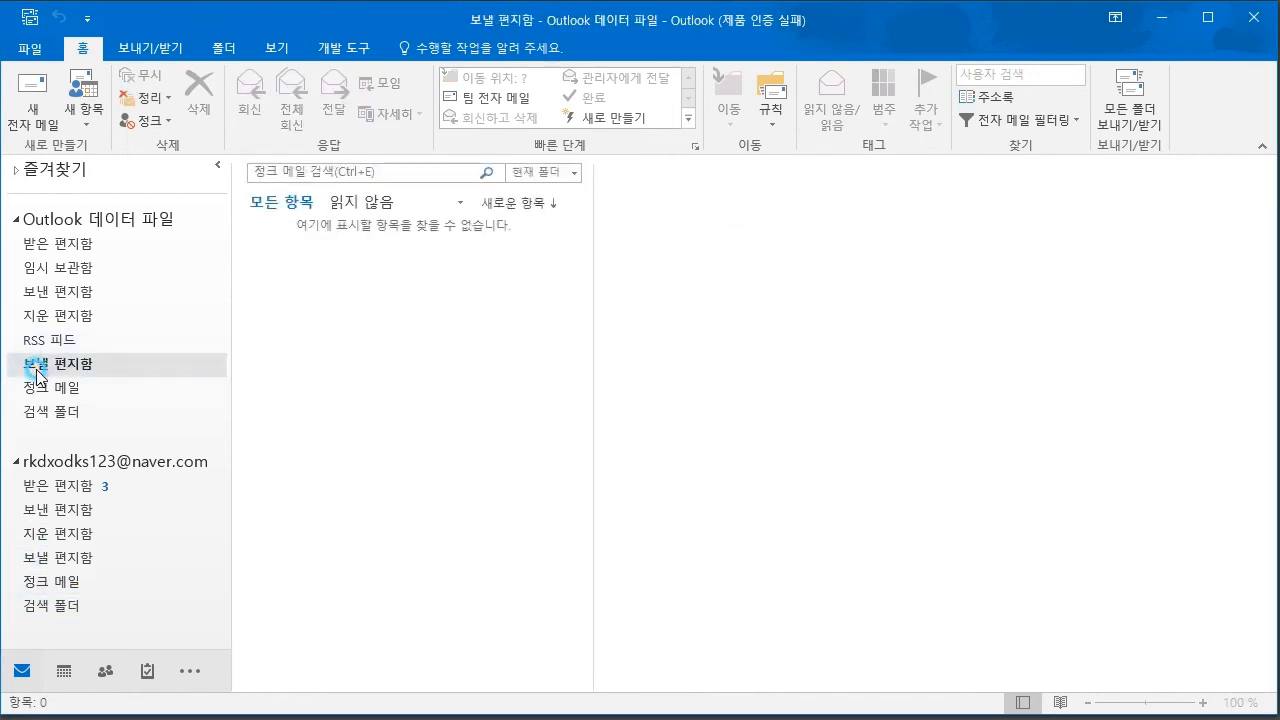
pyautogui.click(62, 291)
pyautogui.click(70, 244)
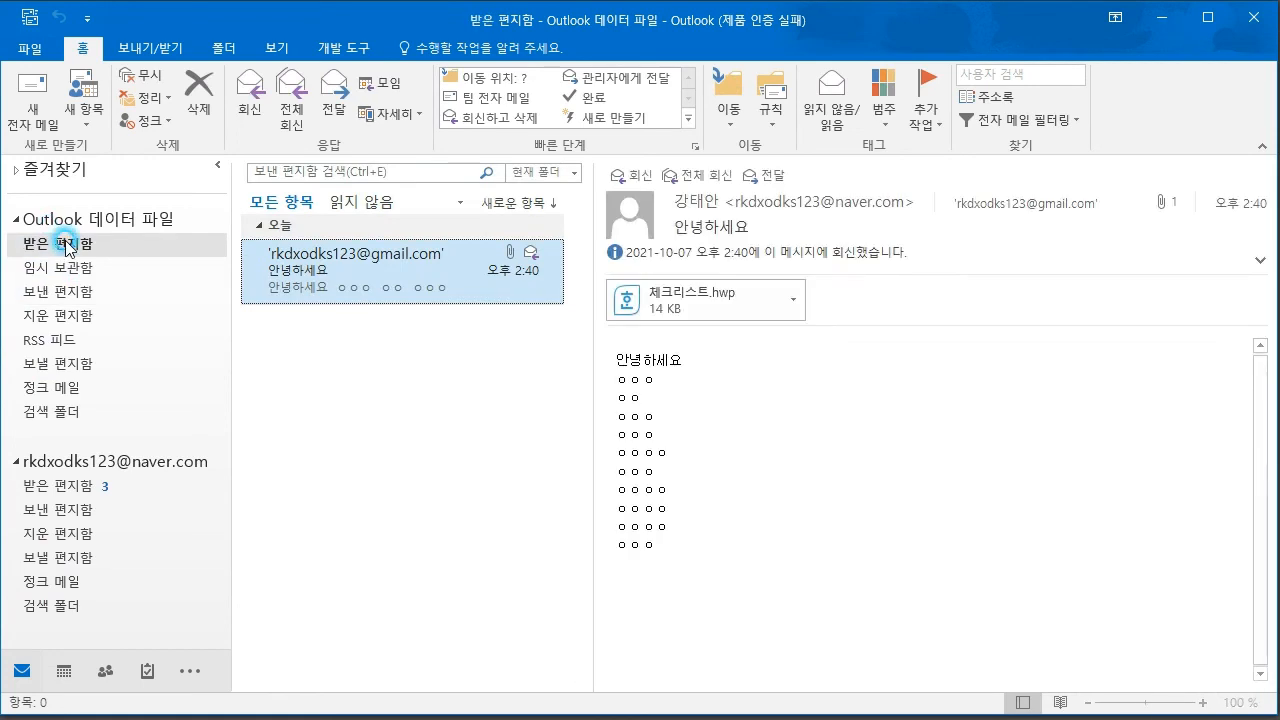
pyautogui.click(246, 267)
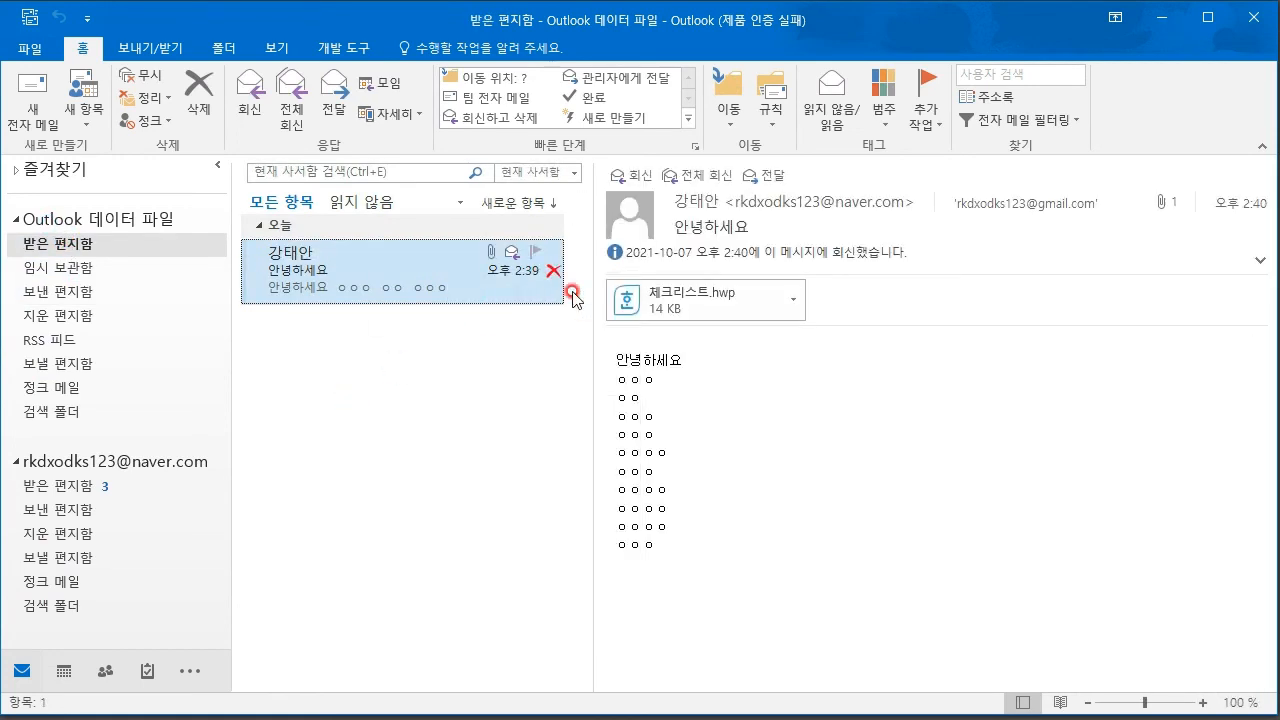
# - Preview the 체크리스트.hwp attachment, then start and cancel saving it under another name
pyautogui.click(722, 290)
pyautogui.click(793, 300)
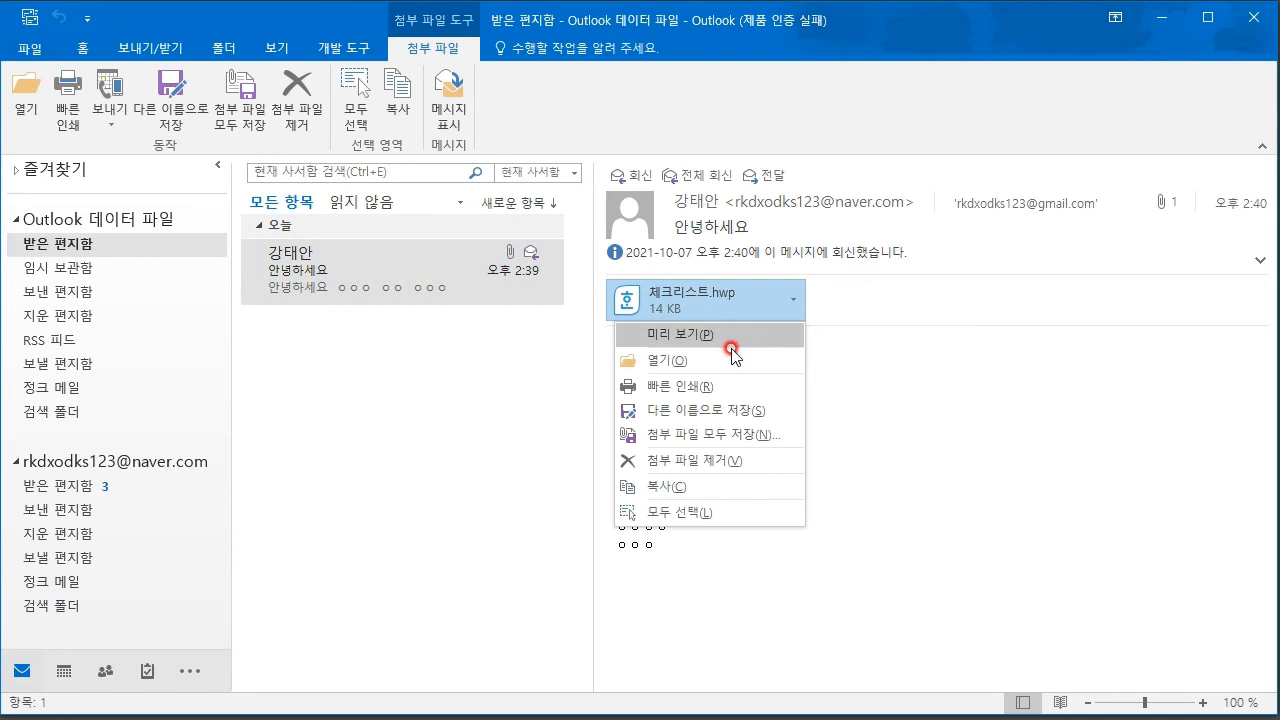
pyautogui.click(949, 429)
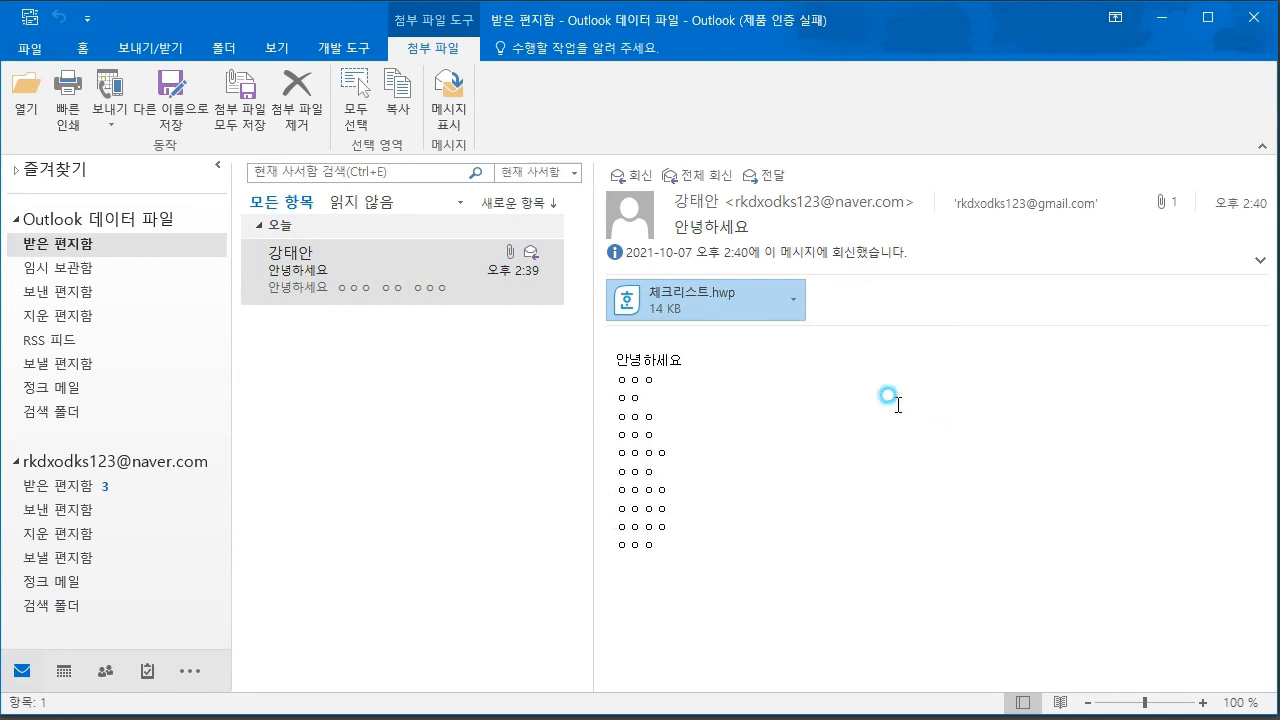
pyautogui.click(792, 307)
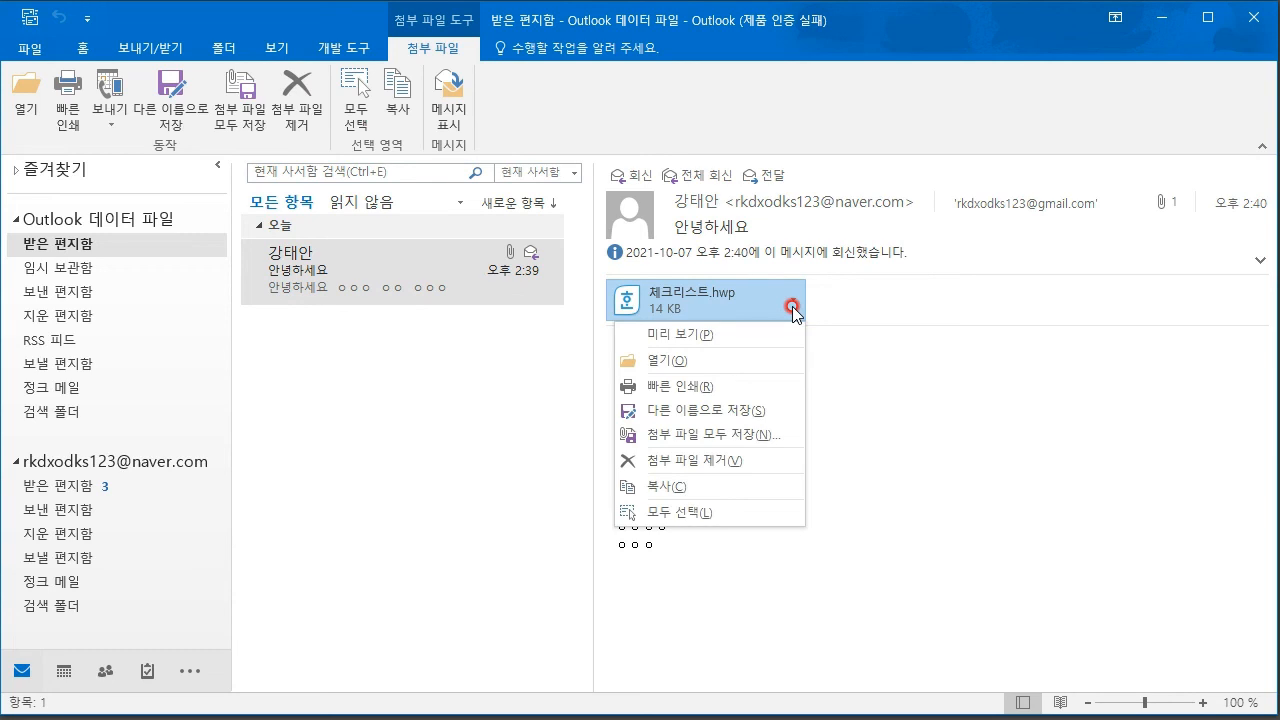
pyautogui.click(724, 409)
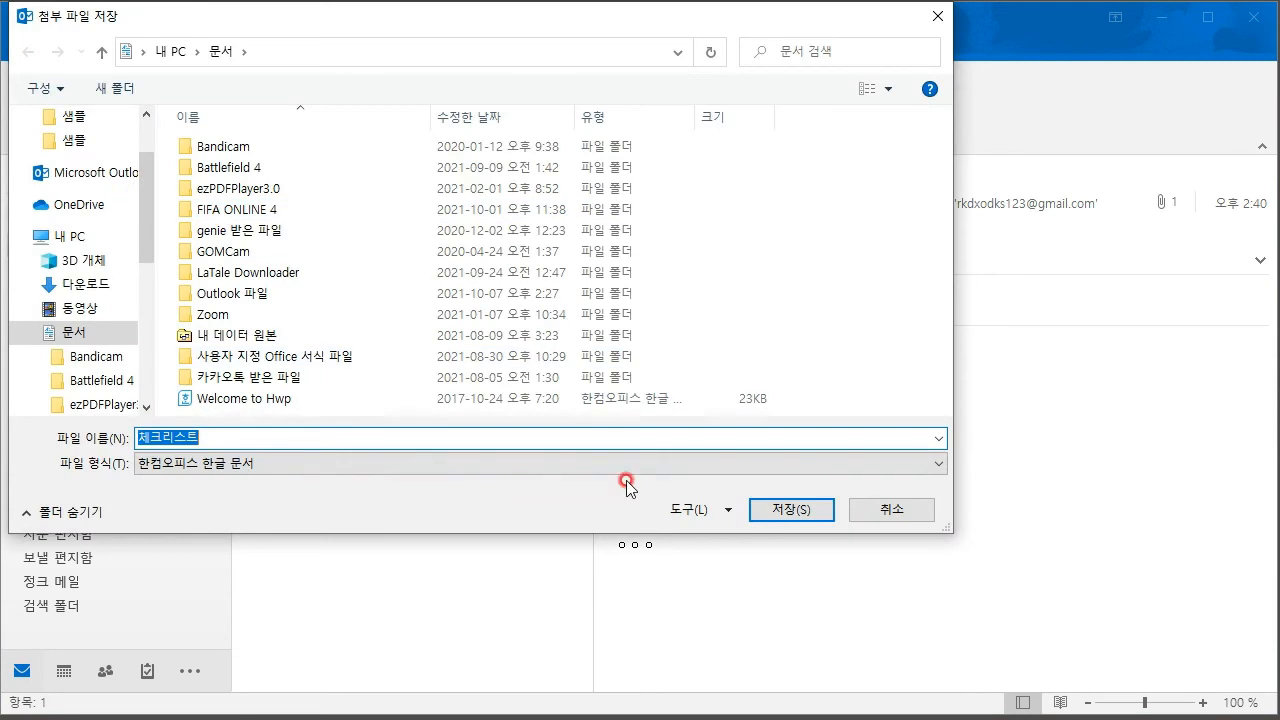
pyautogui.click(908, 510)
# - Copy the 체크리스트.hwp attachment and reselect the 안녕하세요 message in the Inbox
pyautogui.click(791, 302)
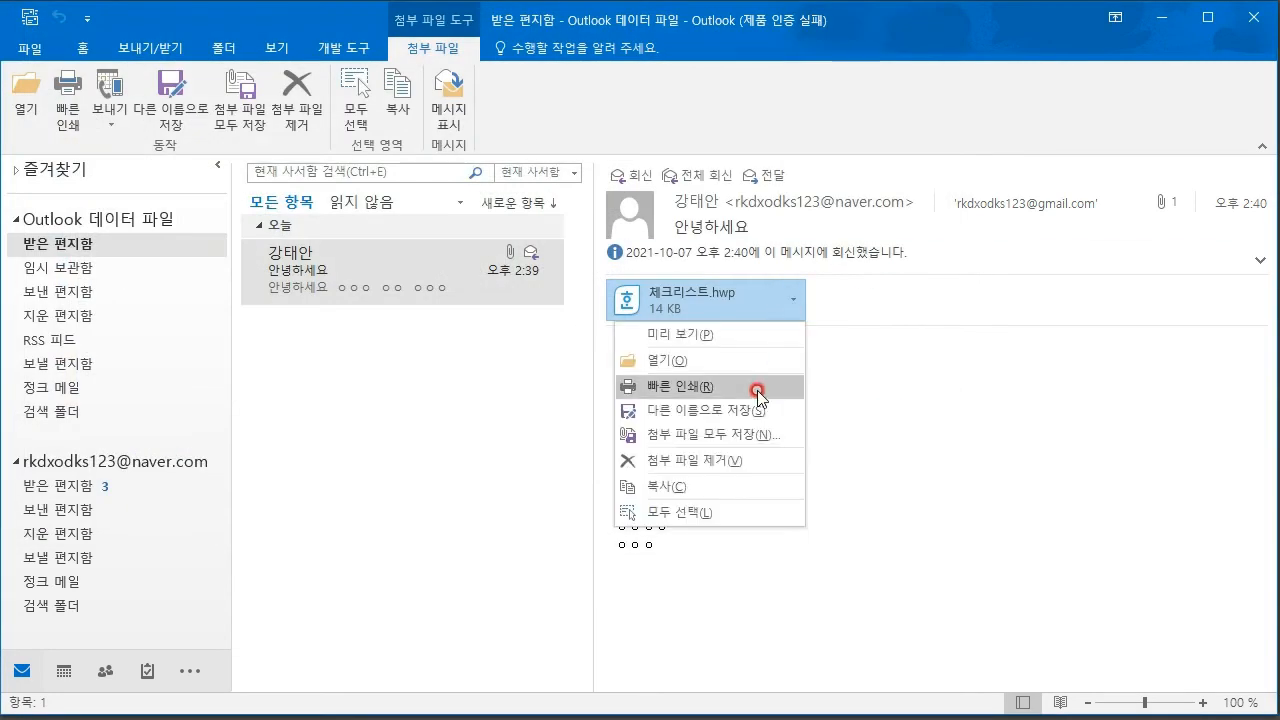
pyautogui.click(739, 488)
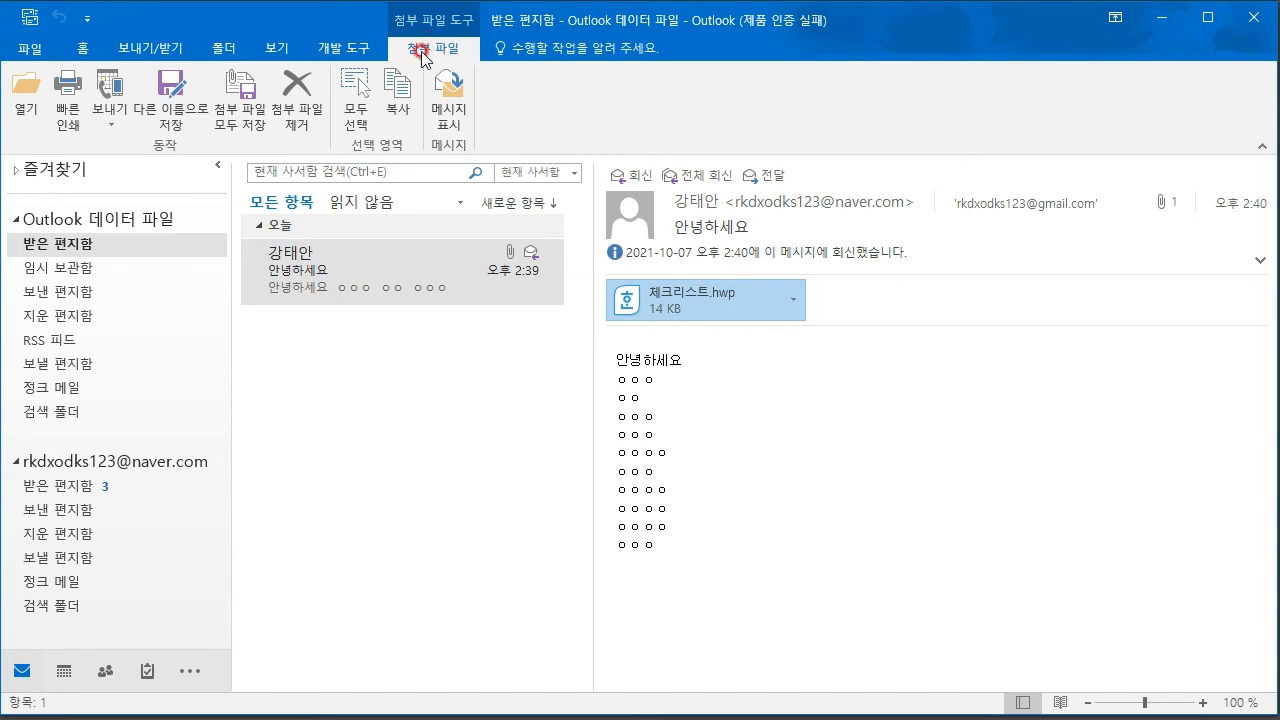
pyautogui.click(120, 127)
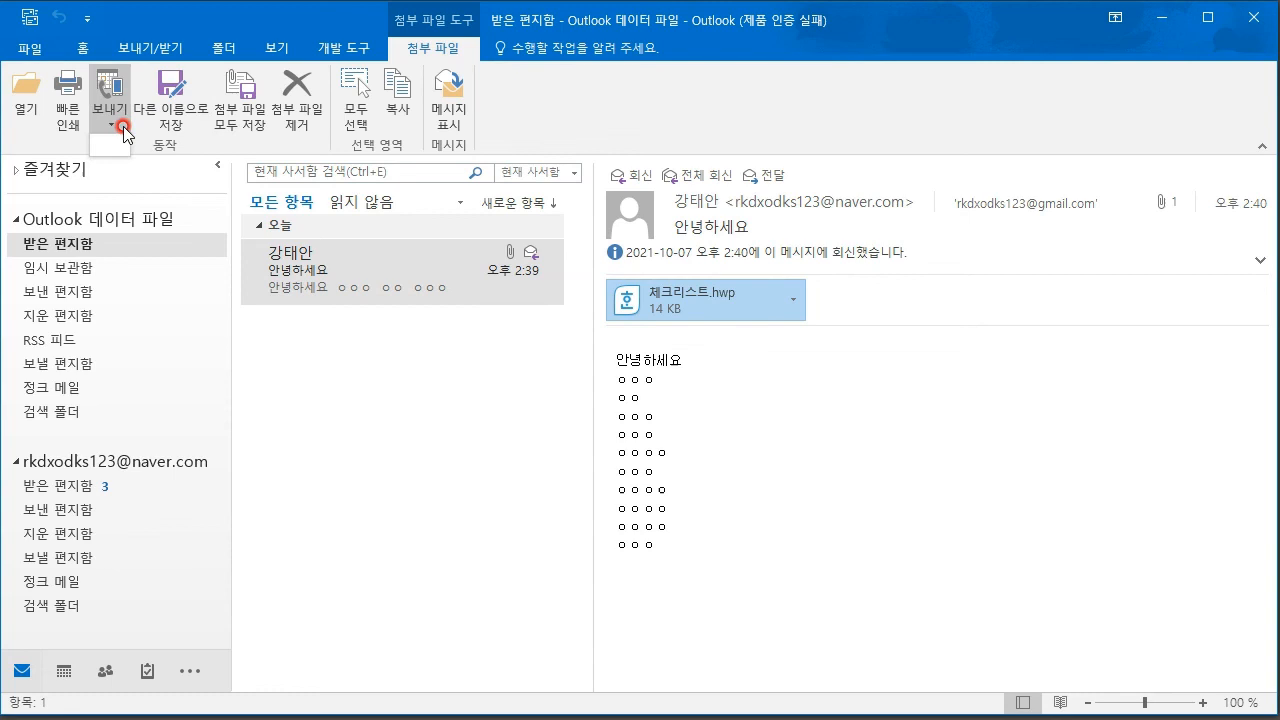
pyautogui.click(422, 402)
pyautogui.click(72, 249)
pyautogui.click(437, 268)
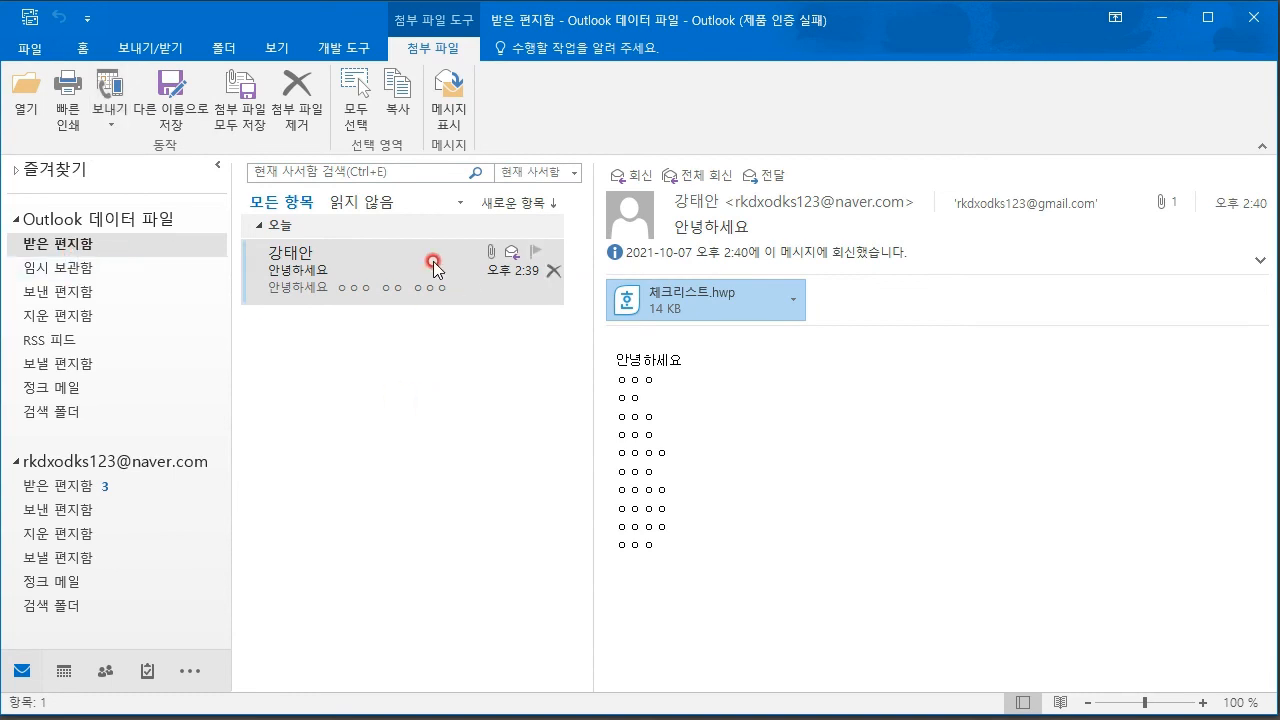
# - Quick-print the 안녕하세요 message and close the blank new-message window
pyautogui.rightClick(437, 268)
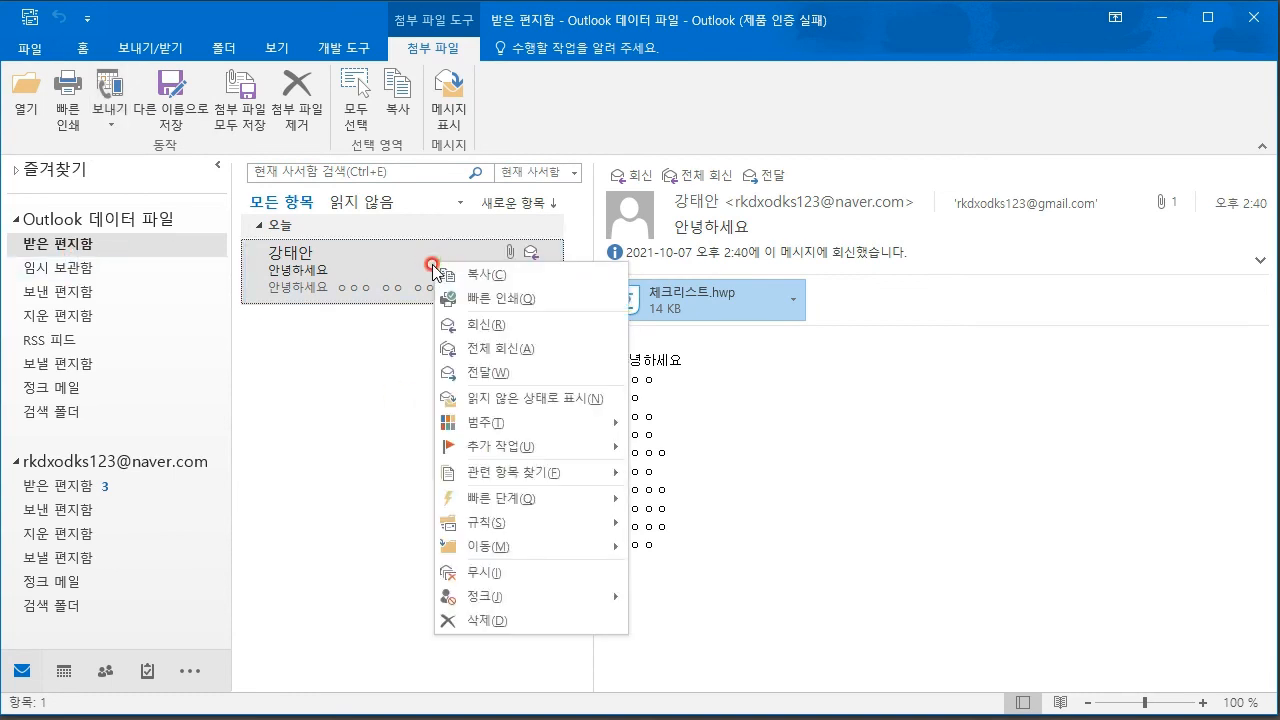
pyautogui.click(526, 300)
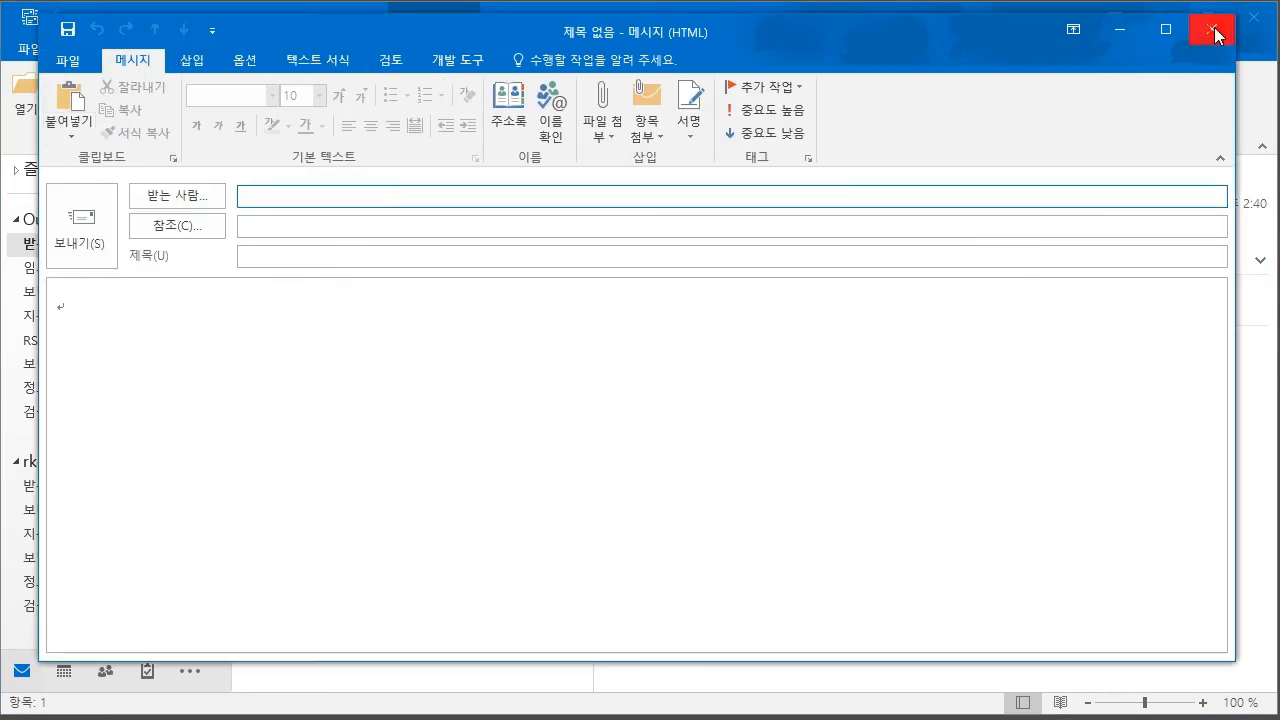
pyautogui.click(1210, 24)
pyautogui.click(86, 47)
pyautogui.click(139, 106)
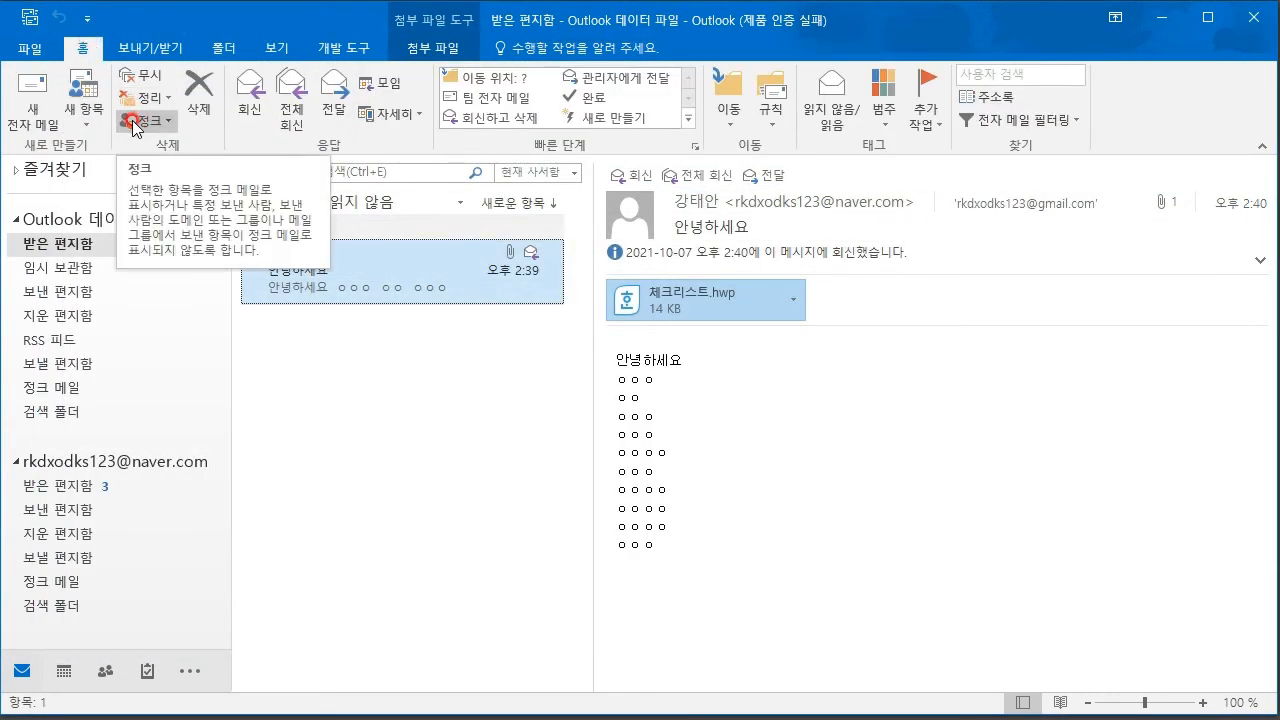
# - Delete the 안녕하세요 message from the Inbox and view it in Deleted Items
pyautogui.click(70, 270)
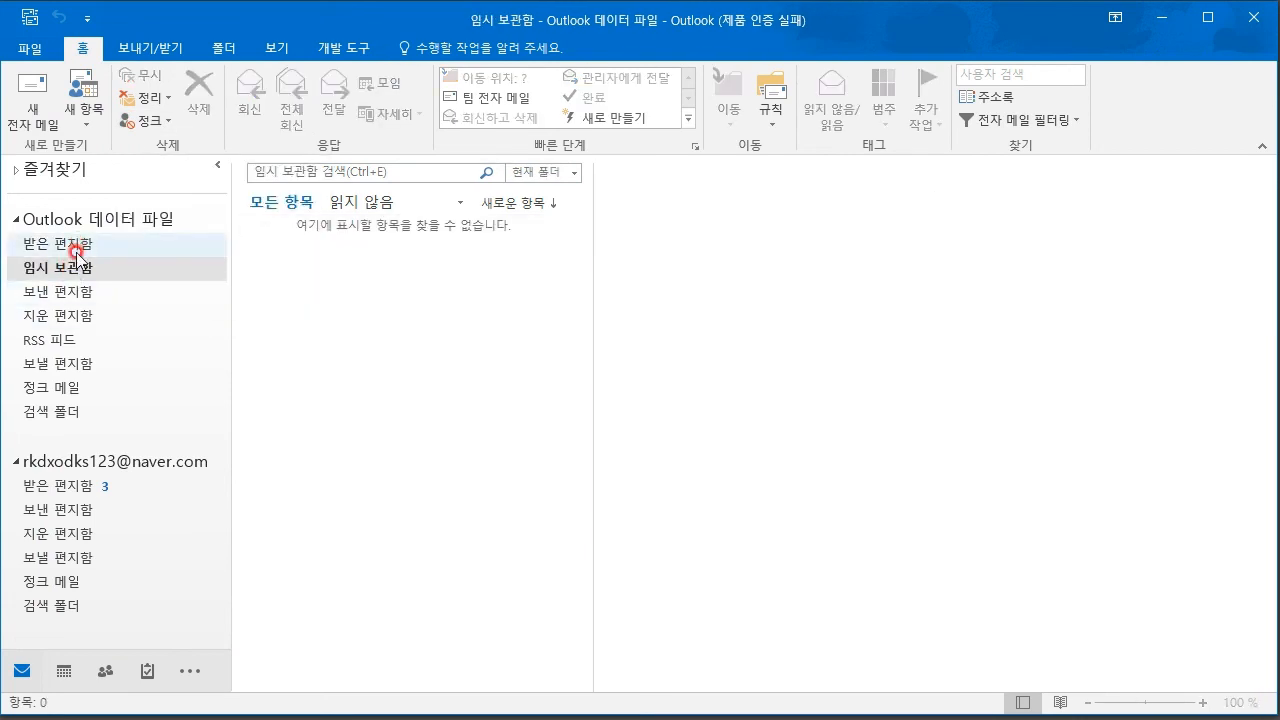
pyautogui.click(76, 315)
pyautogui.click(72, 248)
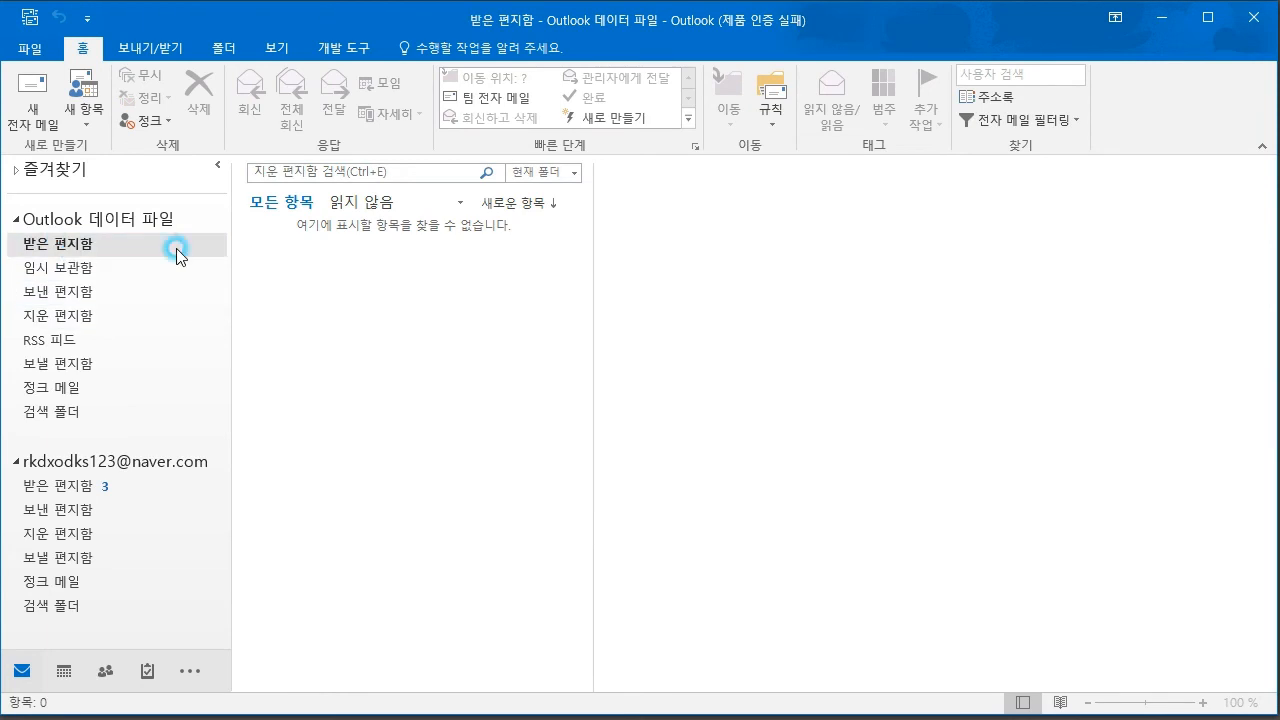
pyautogui.click(551, 272)
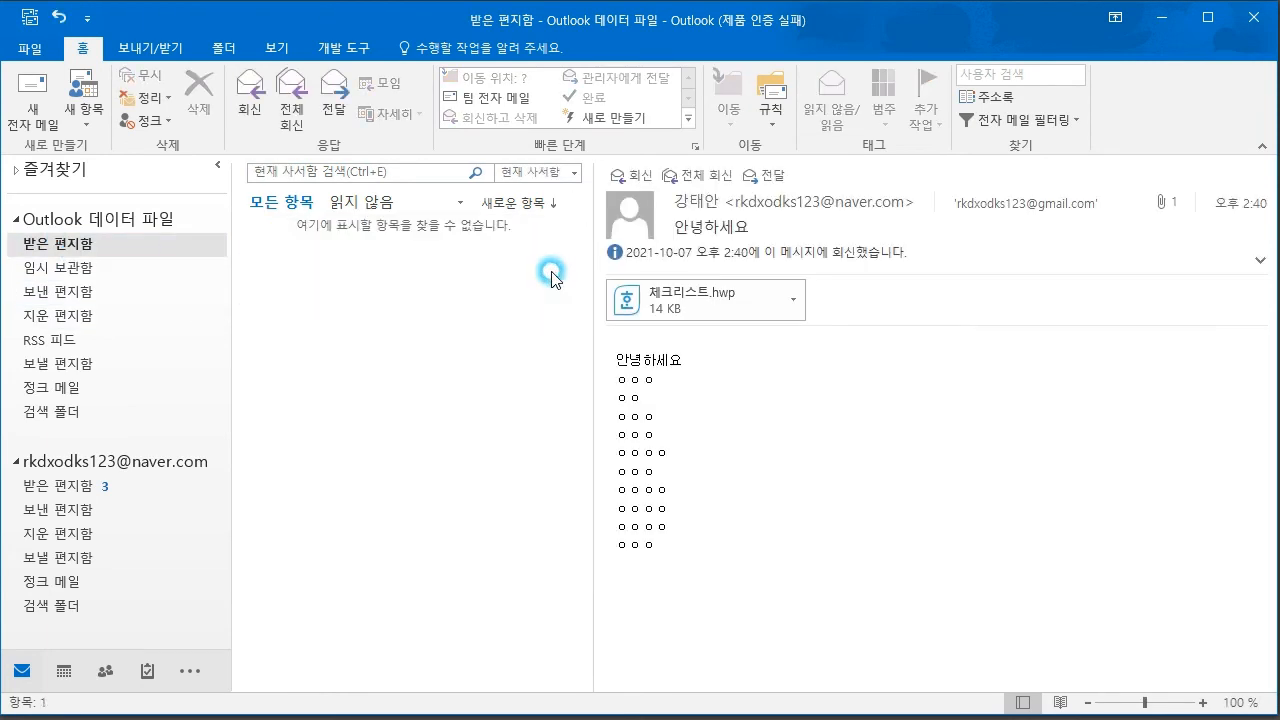
pyautogui.click(65, 318)
pyautogui.click(419, 258)
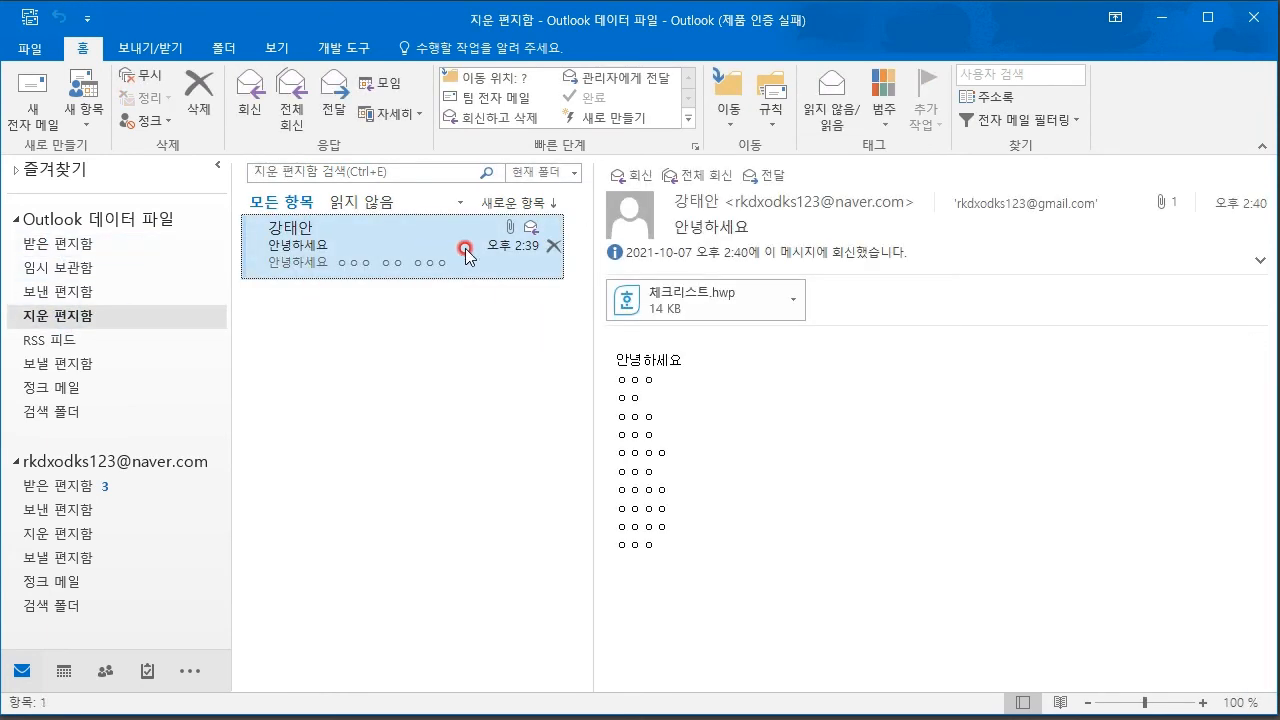
pyautogui.click(553, 256)
# - Dismiss the deleted message's menu and open the empty RSS 피드 folder
pyautogui.rightClick(431, 245)
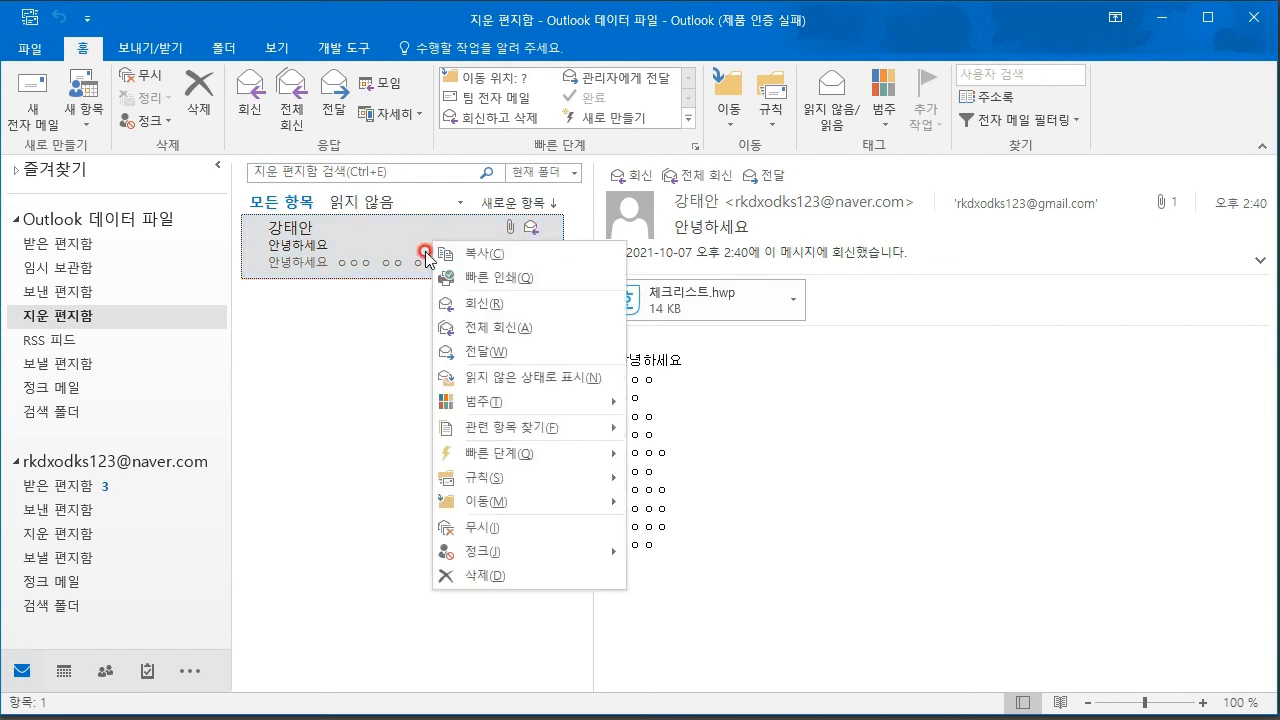
pyautogui.click(403, 305)
pyautogui.click(68, 340)
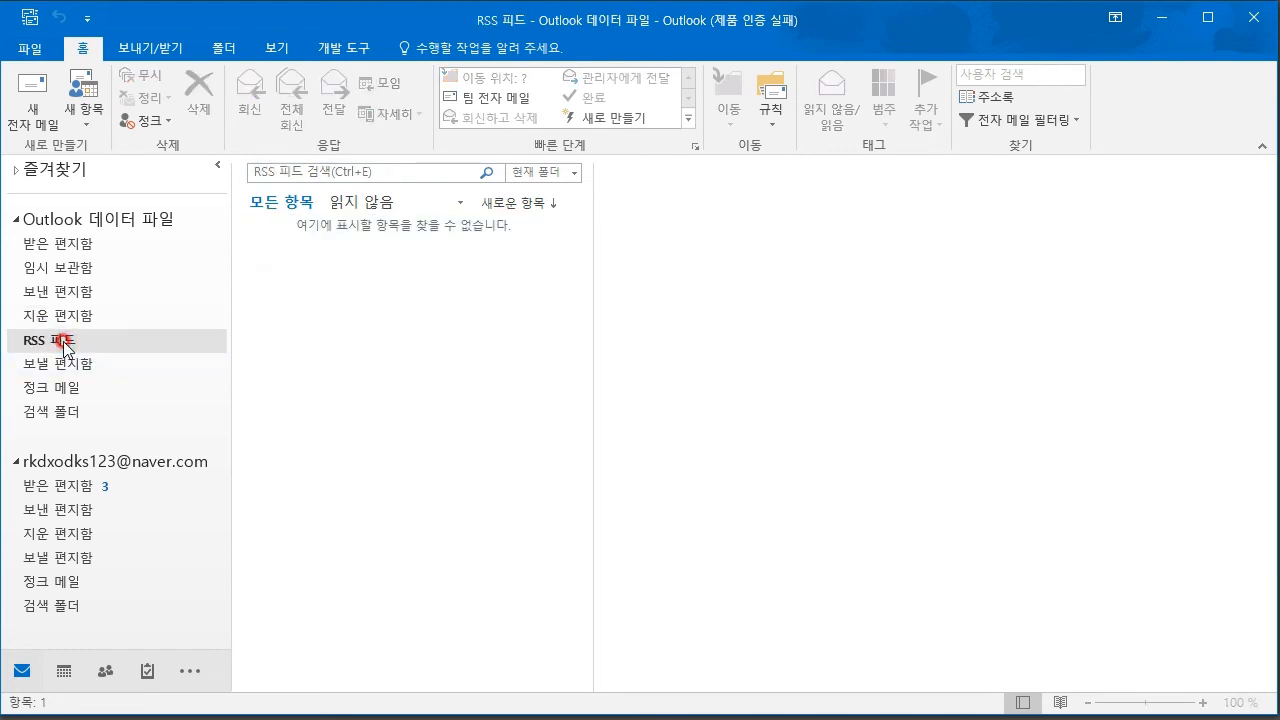
# - From 보낼 편지함, create a blank message delayed until 2021-10-07 5:00 PM and save it as a draft
pyautogui.click(88, 372)
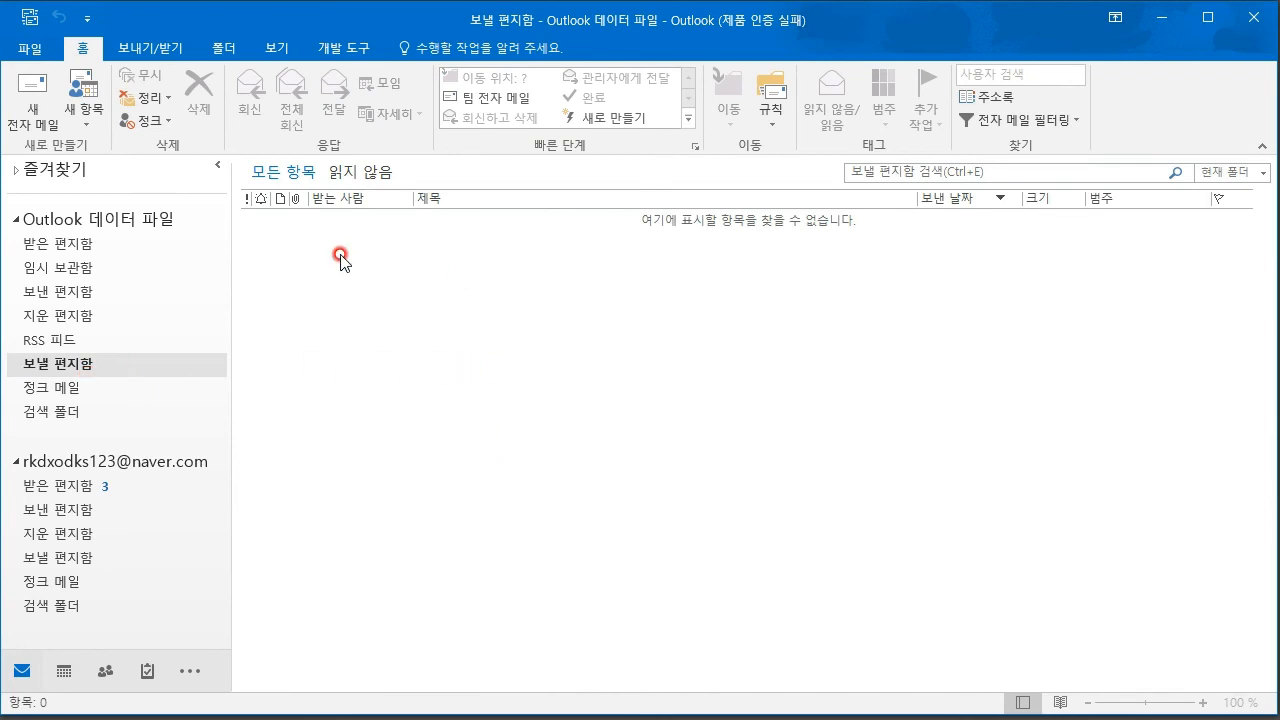
pyautogui.click(33, 104)
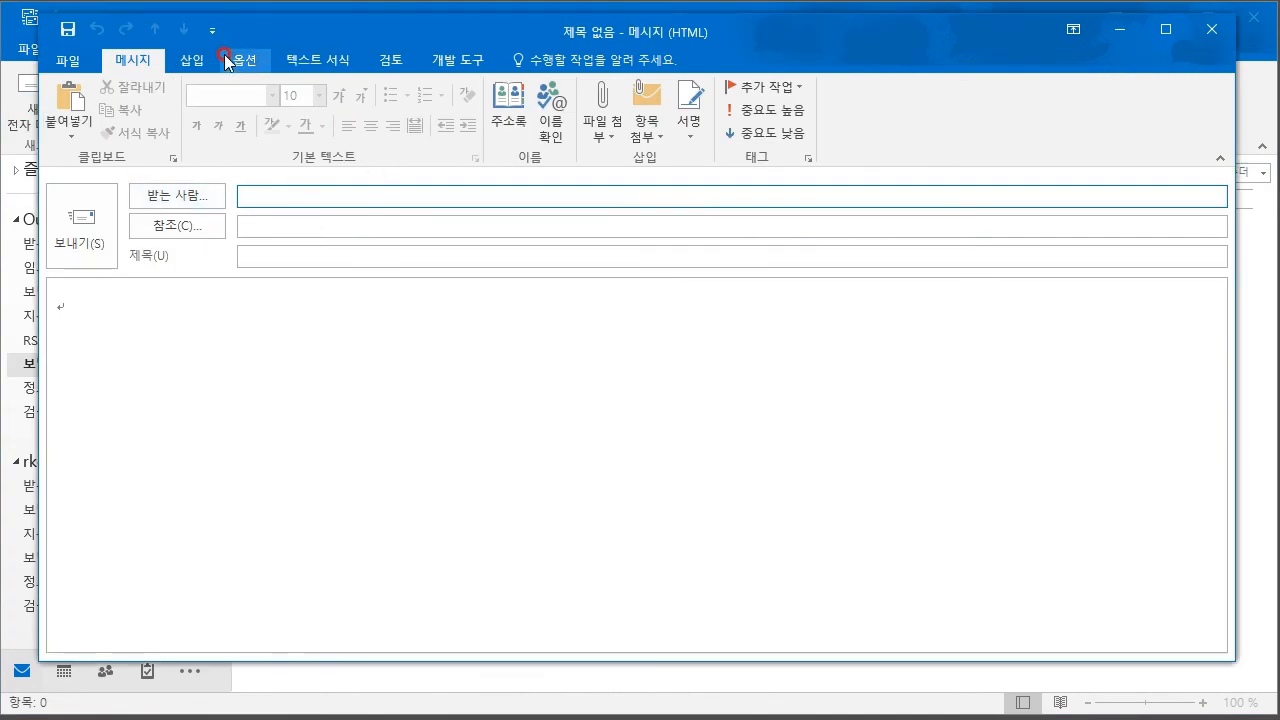
pyautogui.click(243, 58)
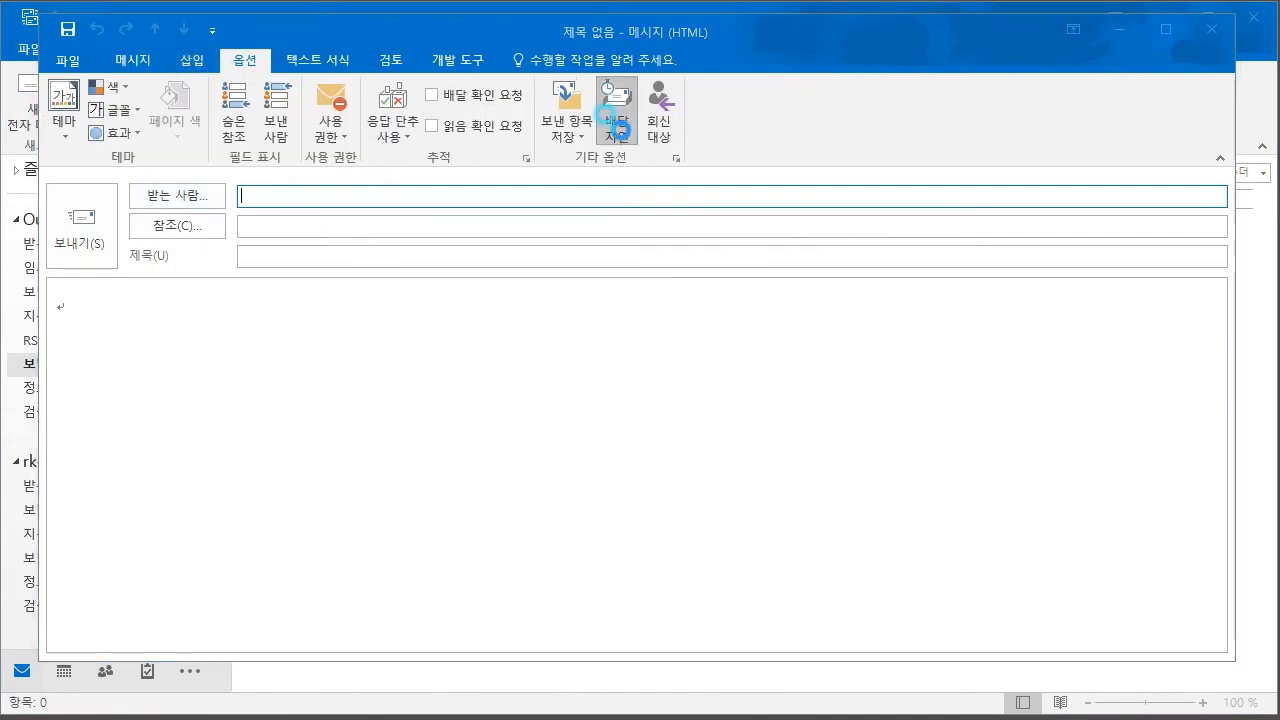
pyautogui.click(616, 112)
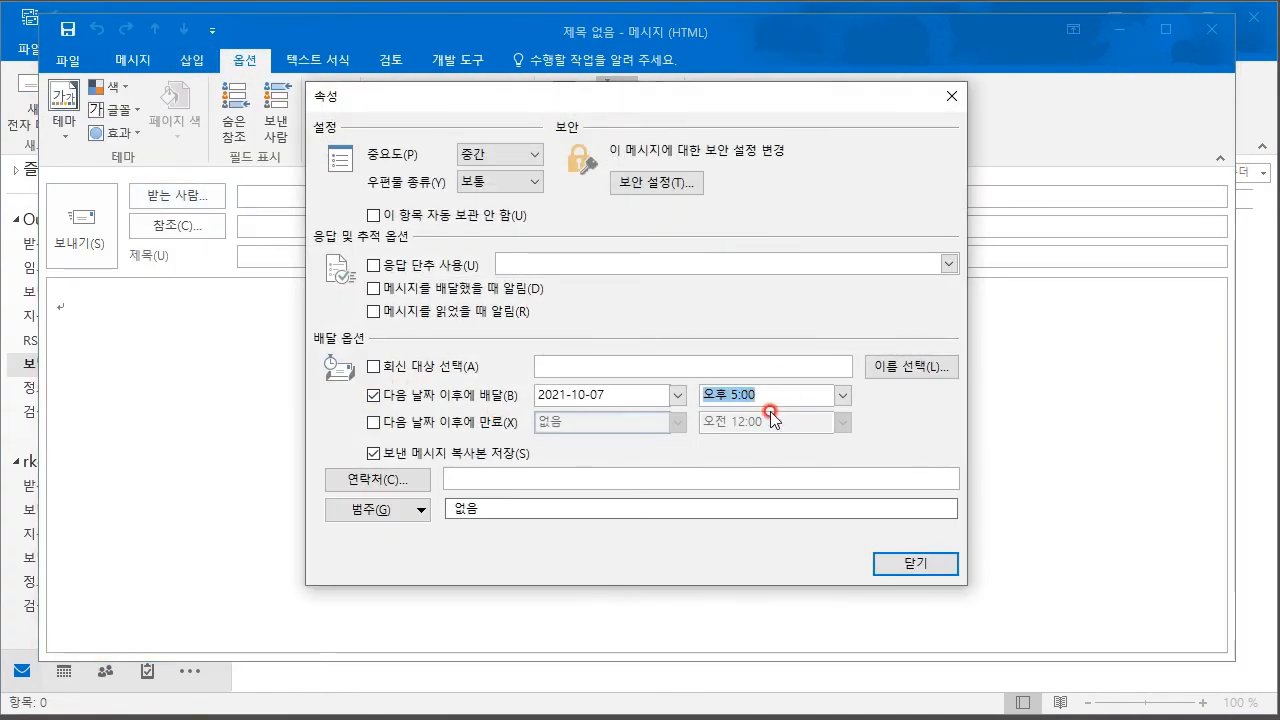
pyautogui.click(912, 562)
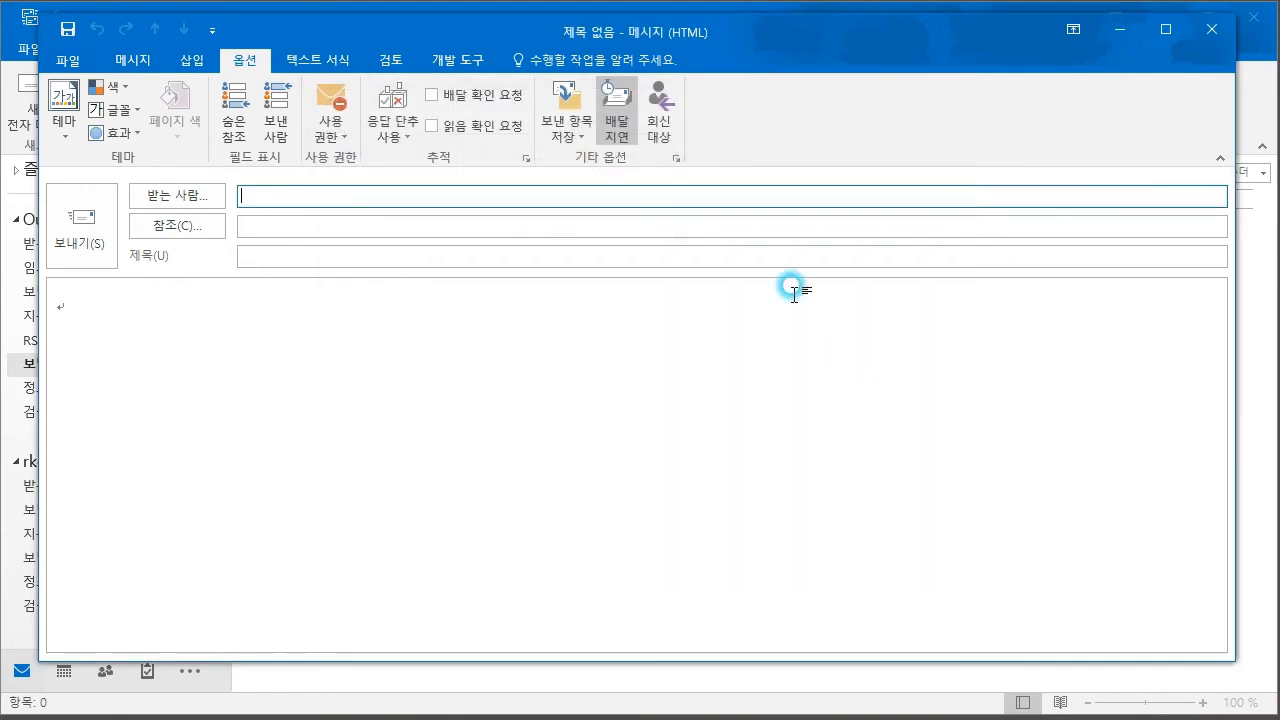
pyautogui.click(1208, 33)
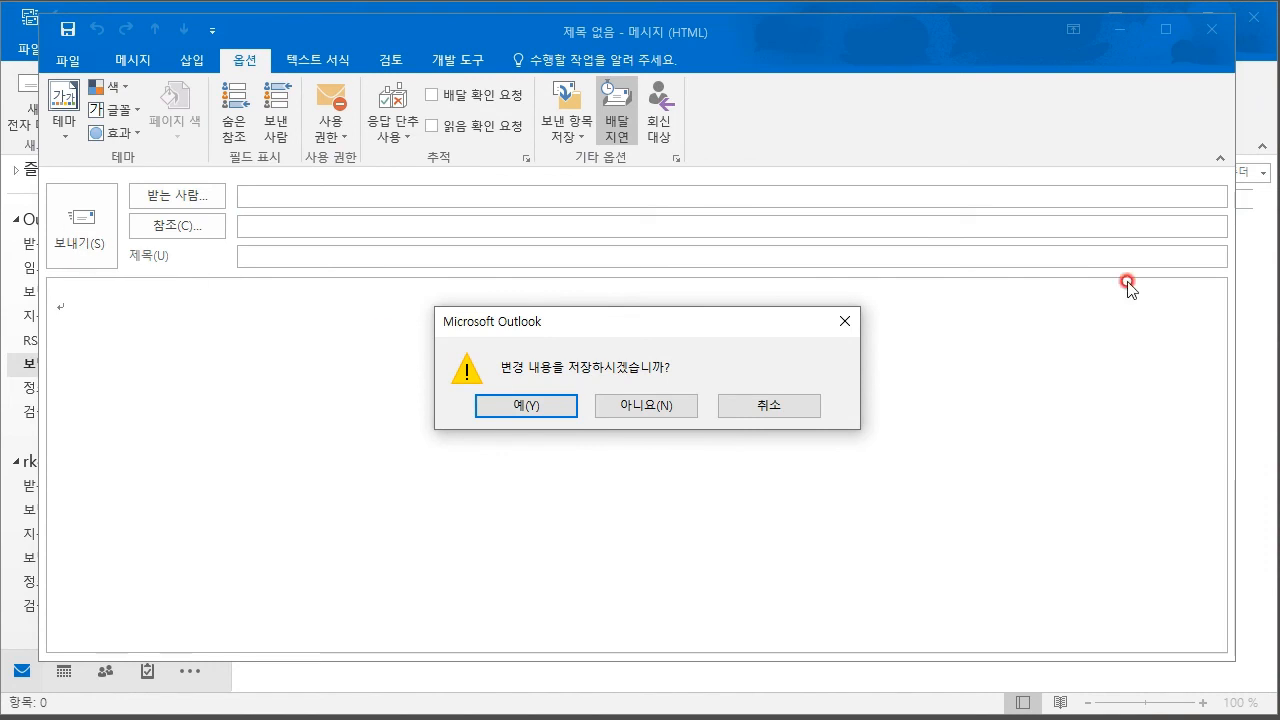
pyautogui.click(543, 407)
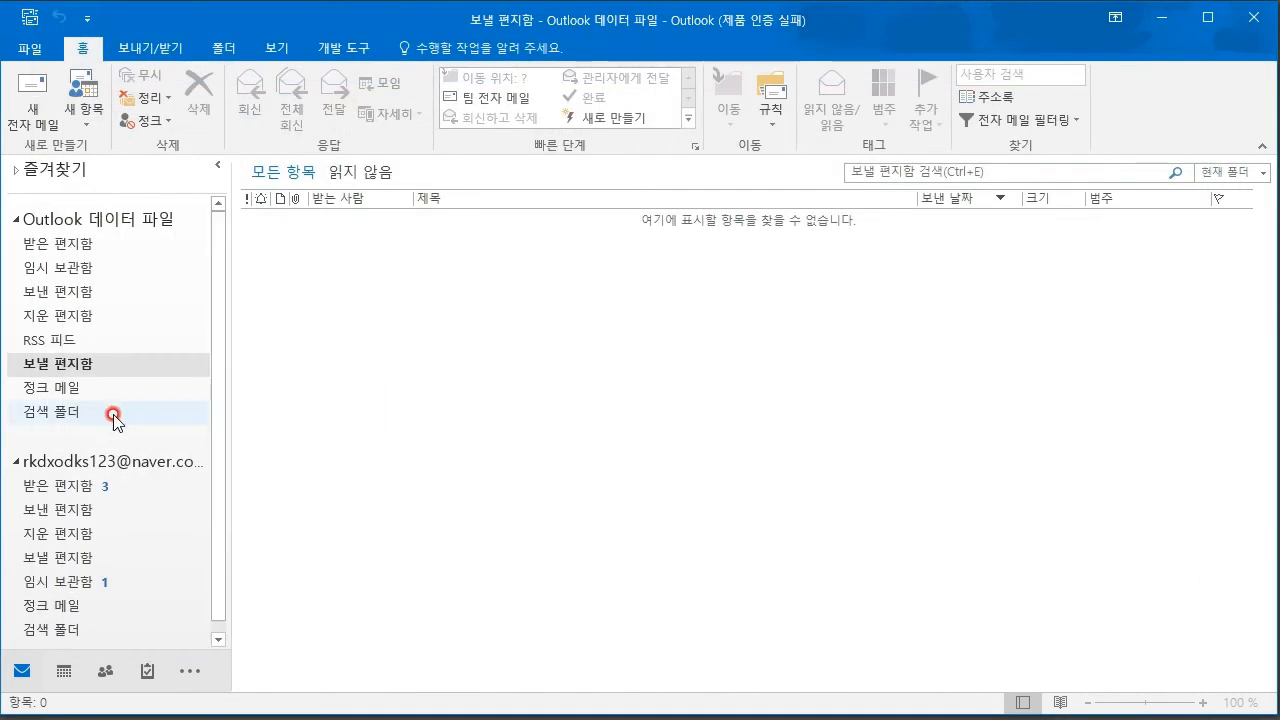
# - Move the blank draft from the account's 임시 보관함 into the Outlook data file's 임시 보관함
pyautogui.click(75, 581)
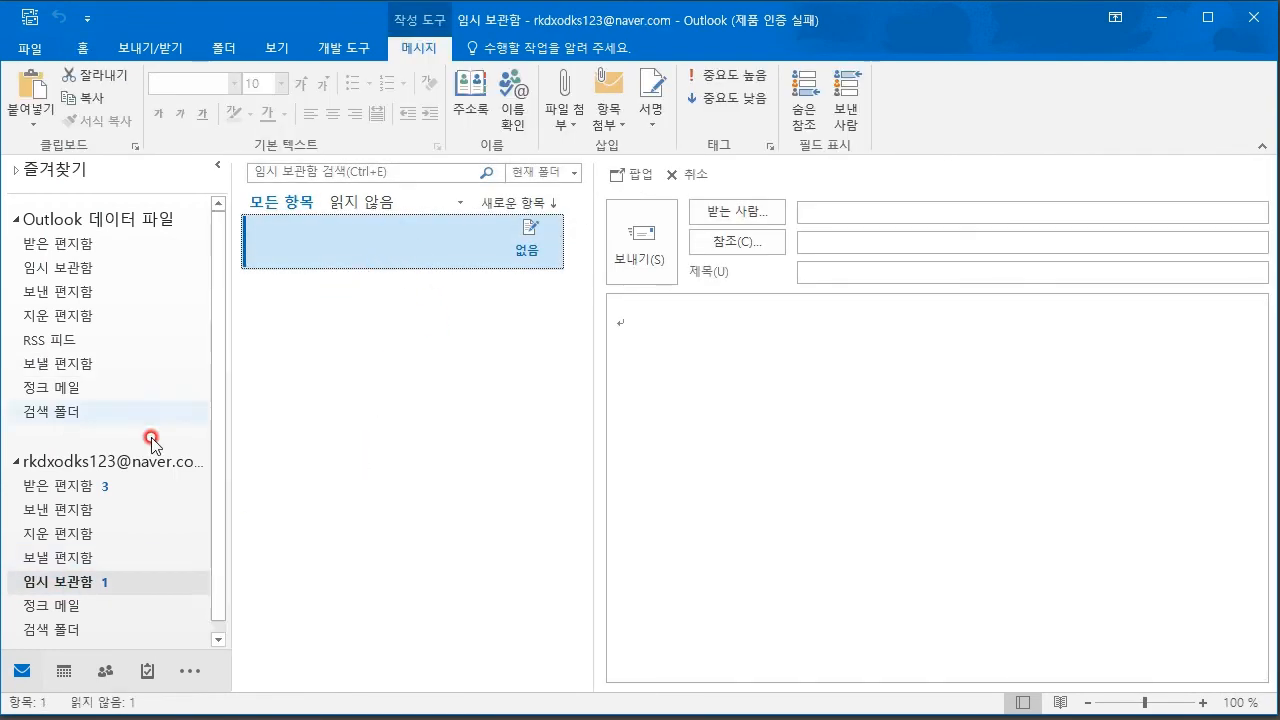
pyautogui.rightClick(397, 245)
pyautogui.moveTo(476, 517)
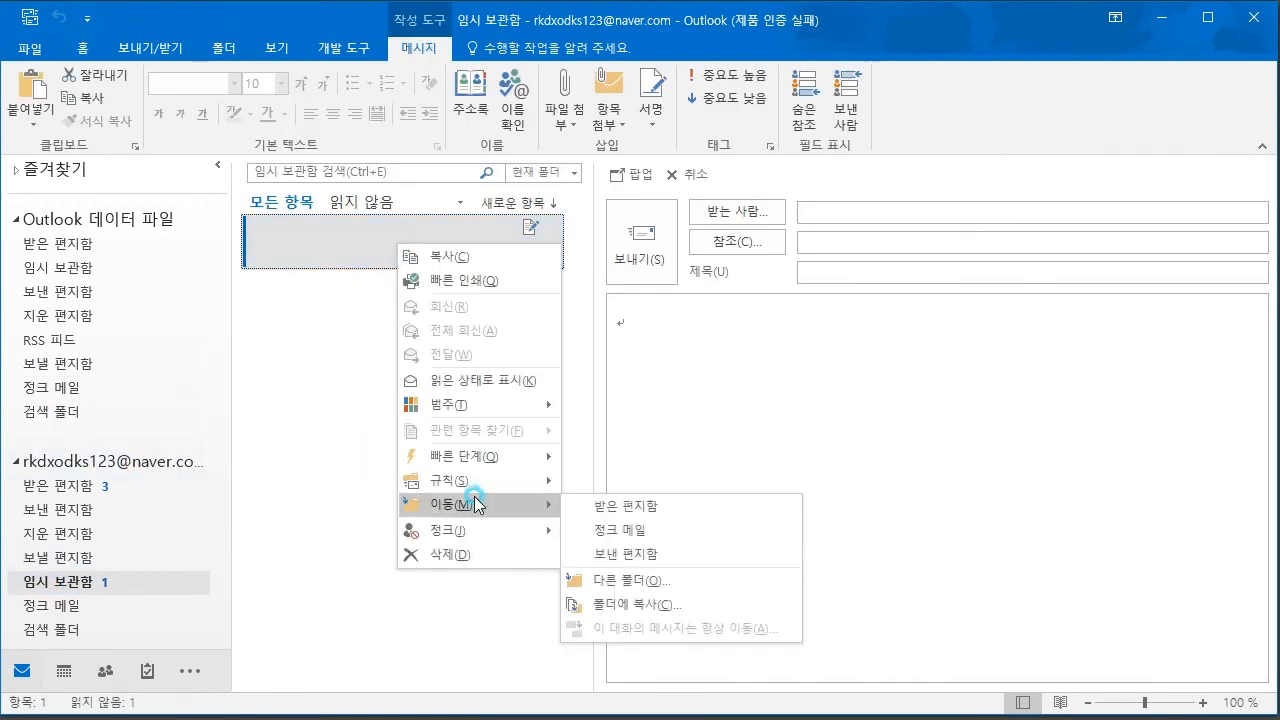
pyautogui.click(652, 590)
pyautogui.click(637, 262)
pyautogui.click(679, 272)
pyautogui.click(790, 256)
pyautogui.click(58, 268)
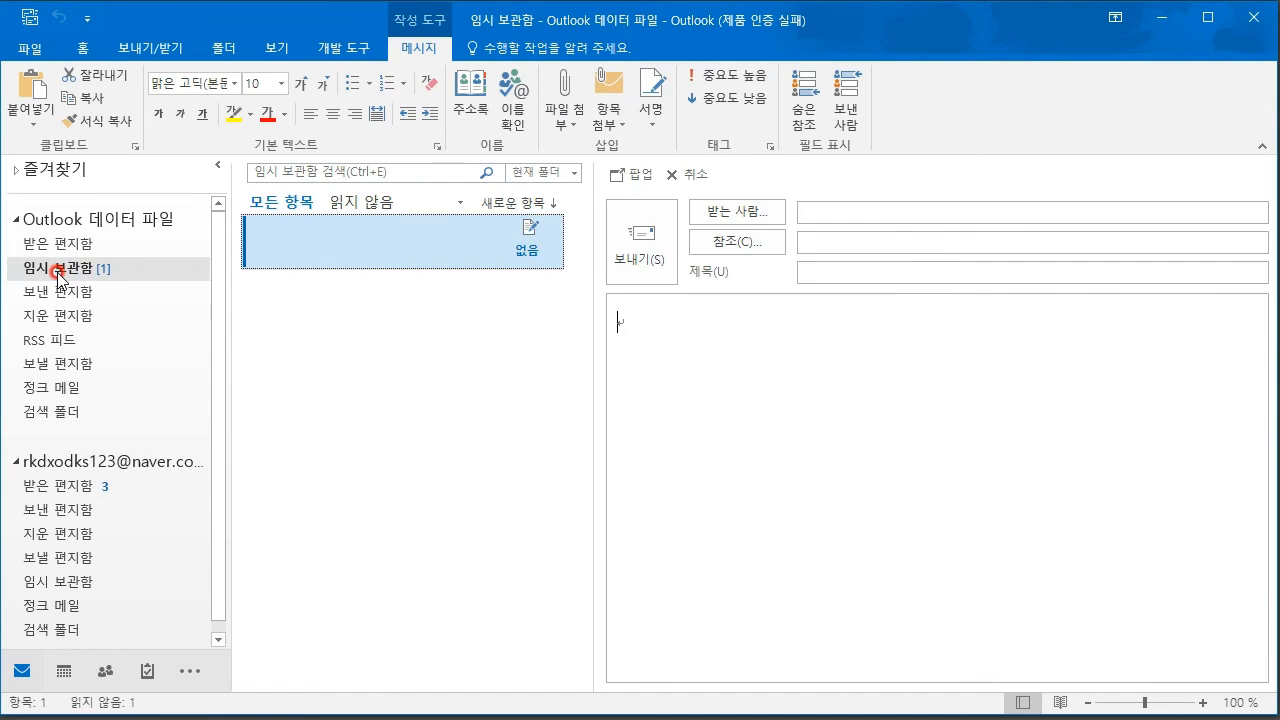
pyautogui.click(82, 292)
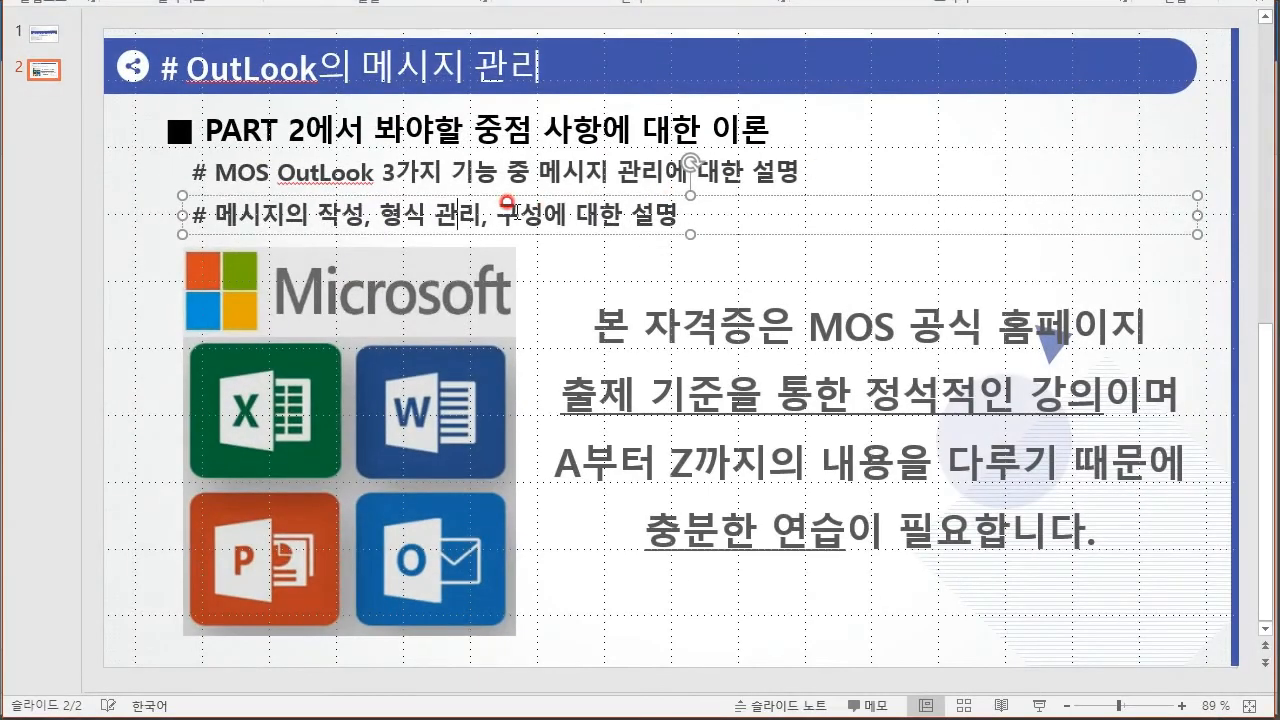
# - Add a new 읽지 않은 메일 search folder under the data file's 검색 폴더
pyautogui.moveTo(500, 215); pyautogui.dragTo(598, 215)
pyautogui.click(598, 215)
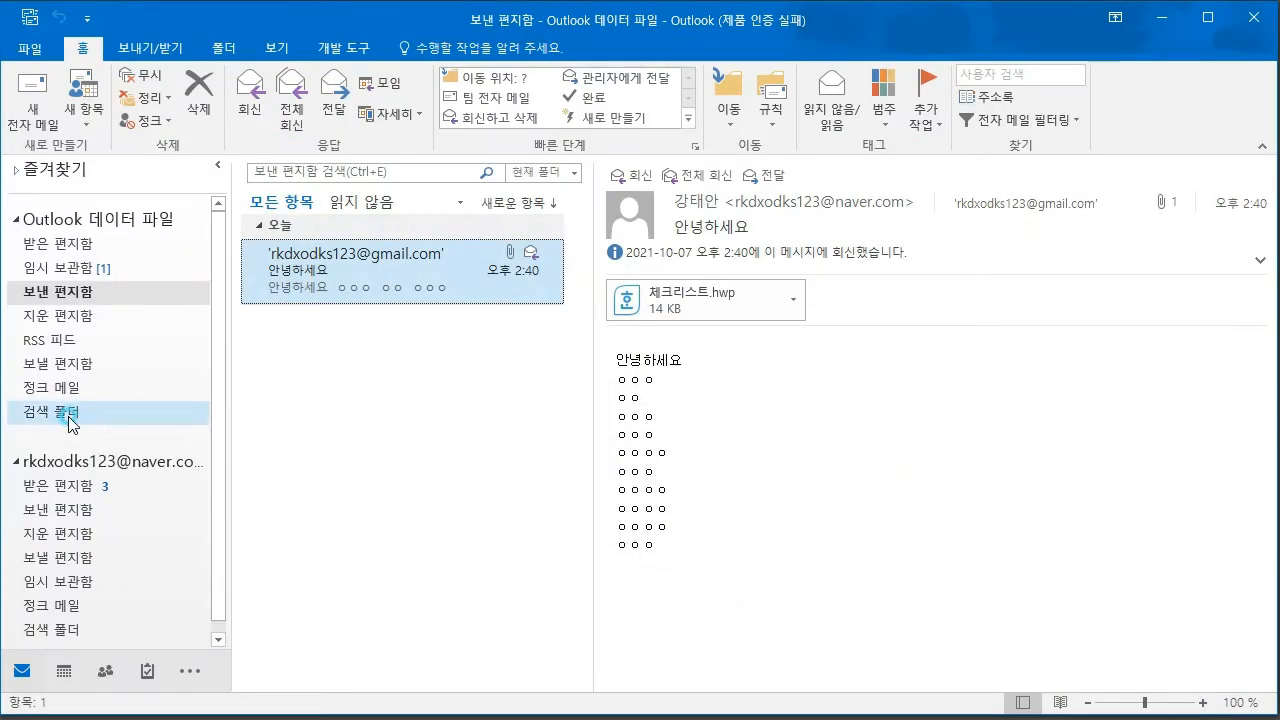
pyautogui.rightClick(71, 424)
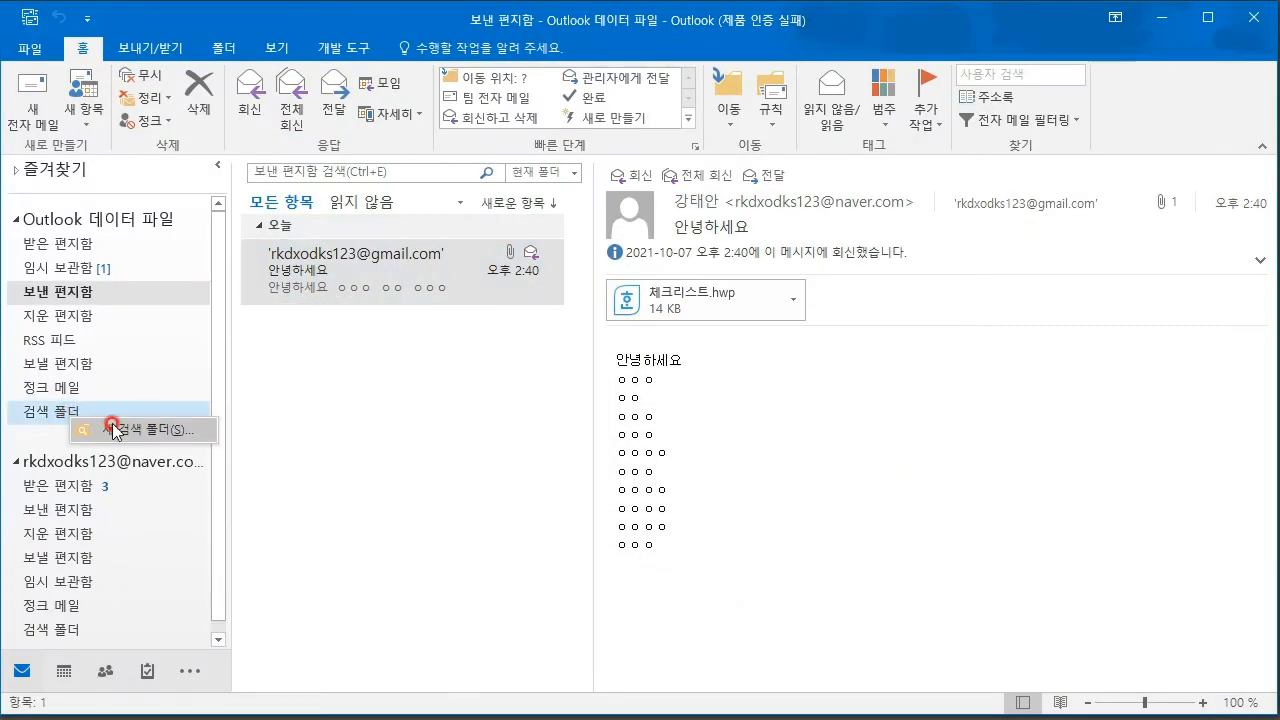
pyautogui.click(143, 436)
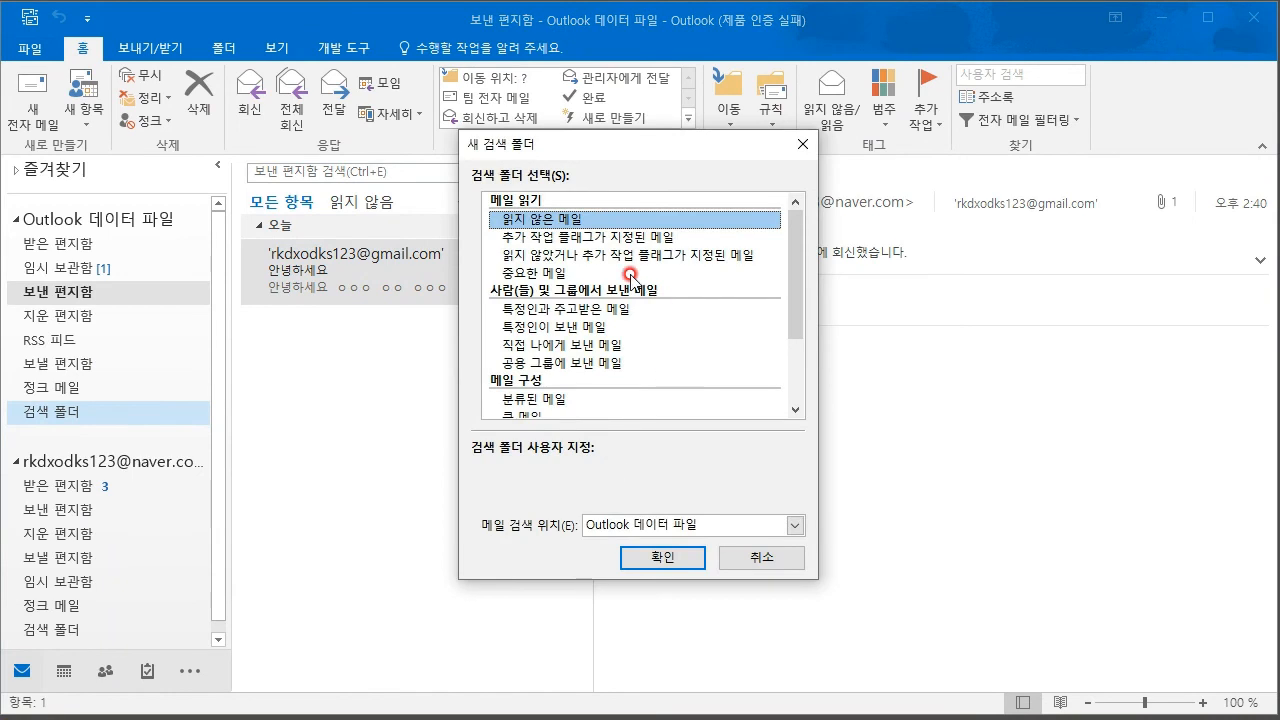
pyautogui.scroll(-2, 612, 285)
pyautogui.scroll(2, 600, 306)
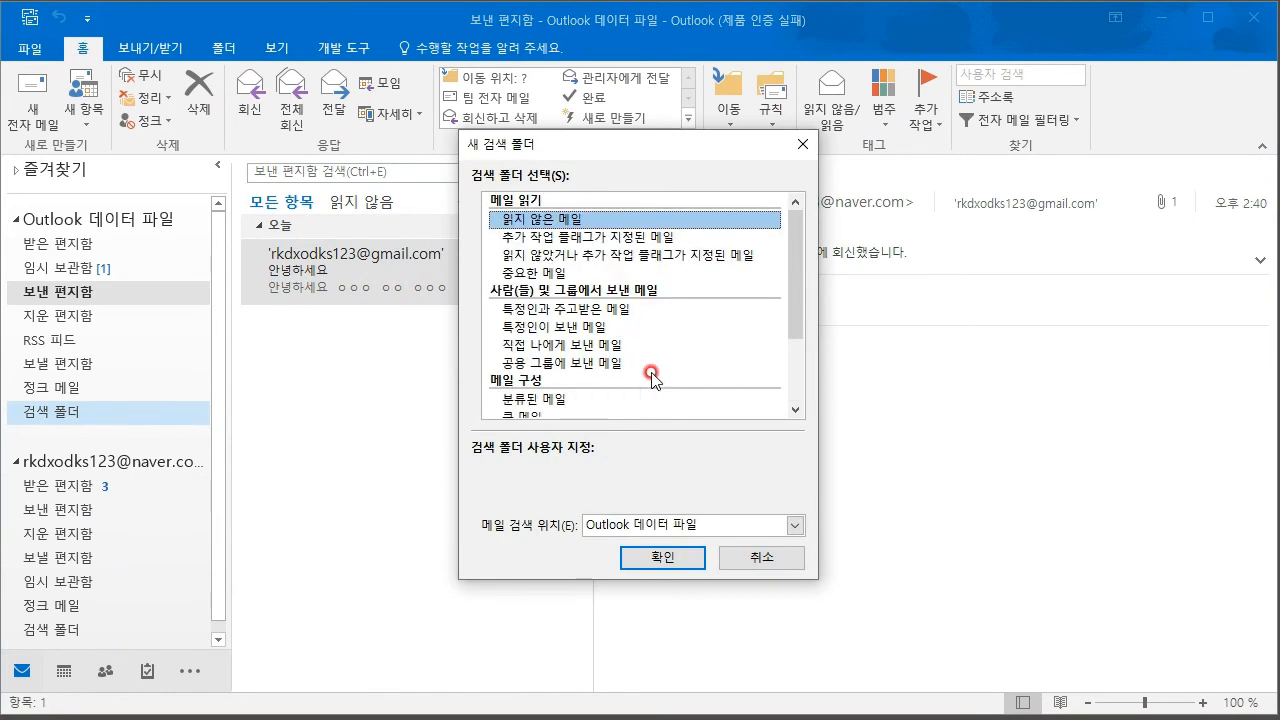
pyautogui.click(663, 557)
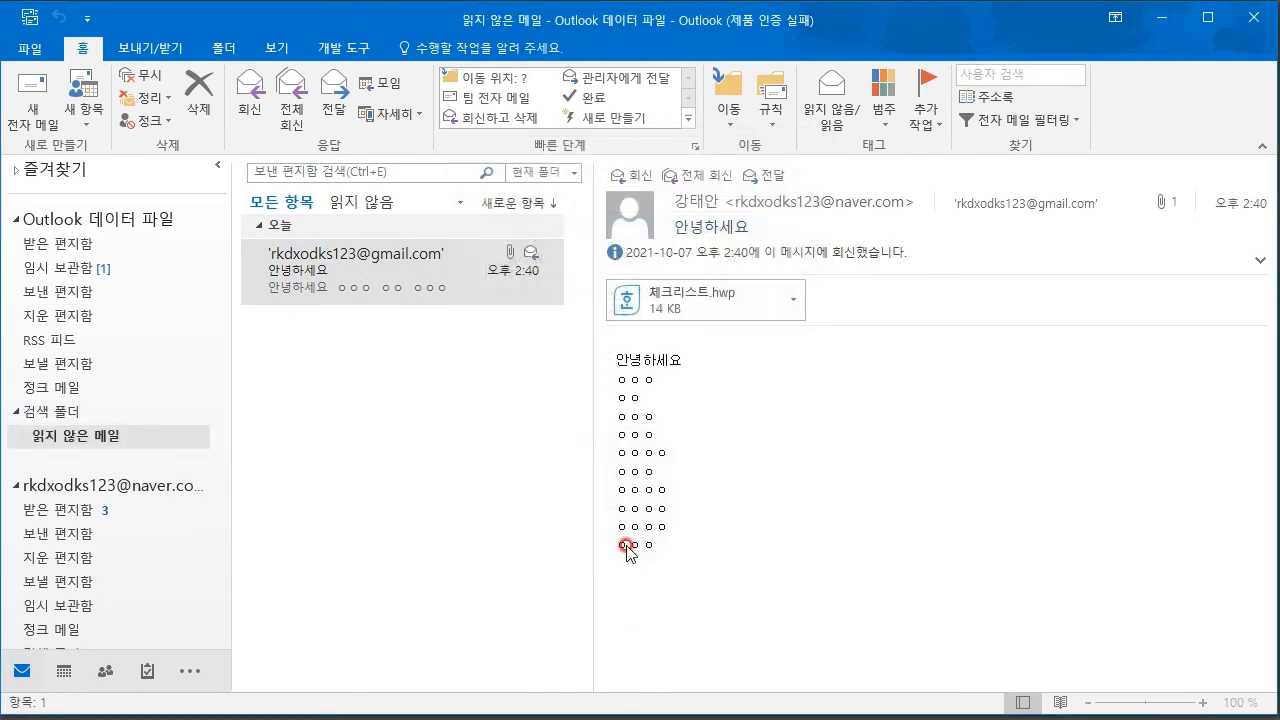
pyautogui.rightClick(60, 435)
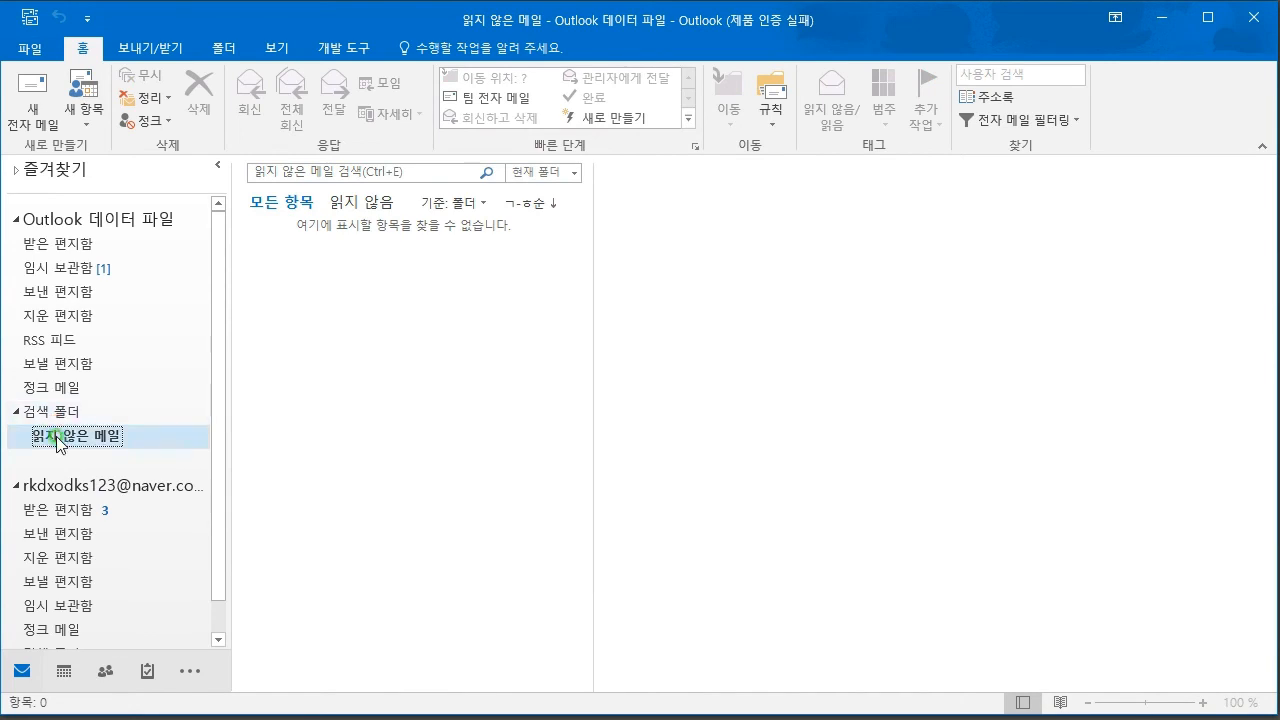
# - Delete the 읽지 않은 메일 search folder, confirming with 예
pyautogui.click(120, 546)
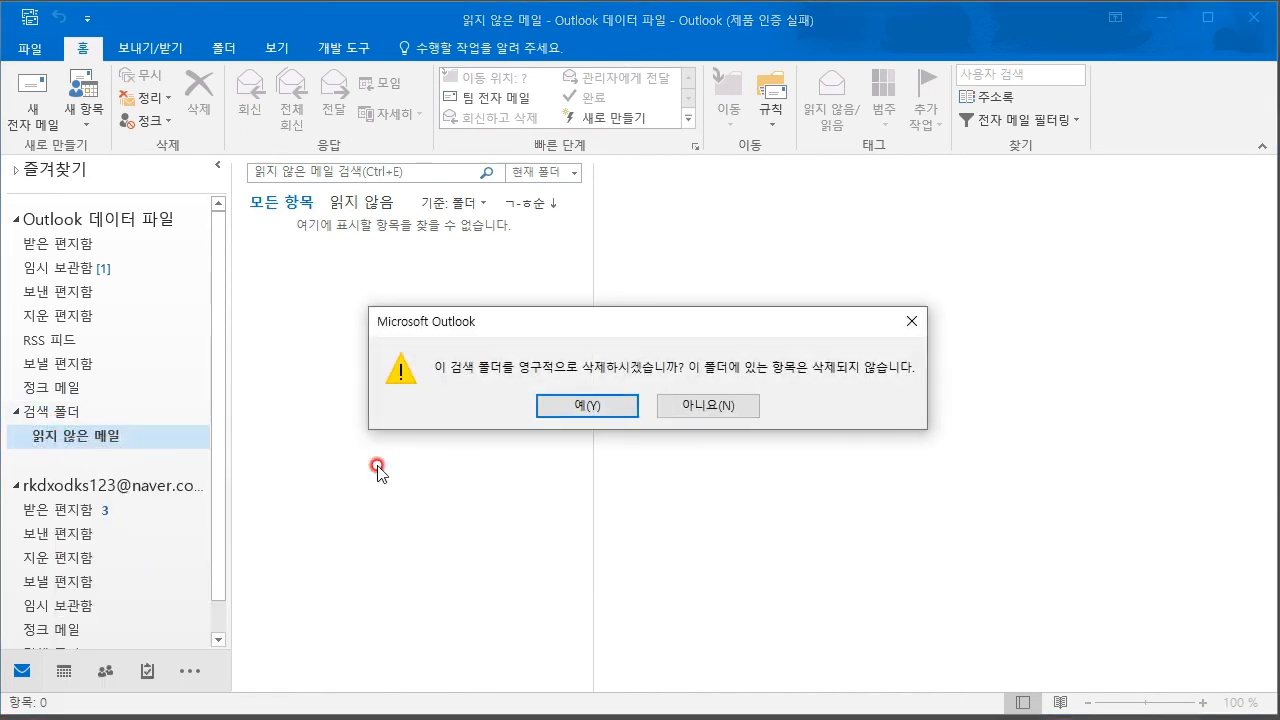
pyautogui.click(586, 400)
pyautogui.click(86, 118)
pyautogui.click(117, 395)
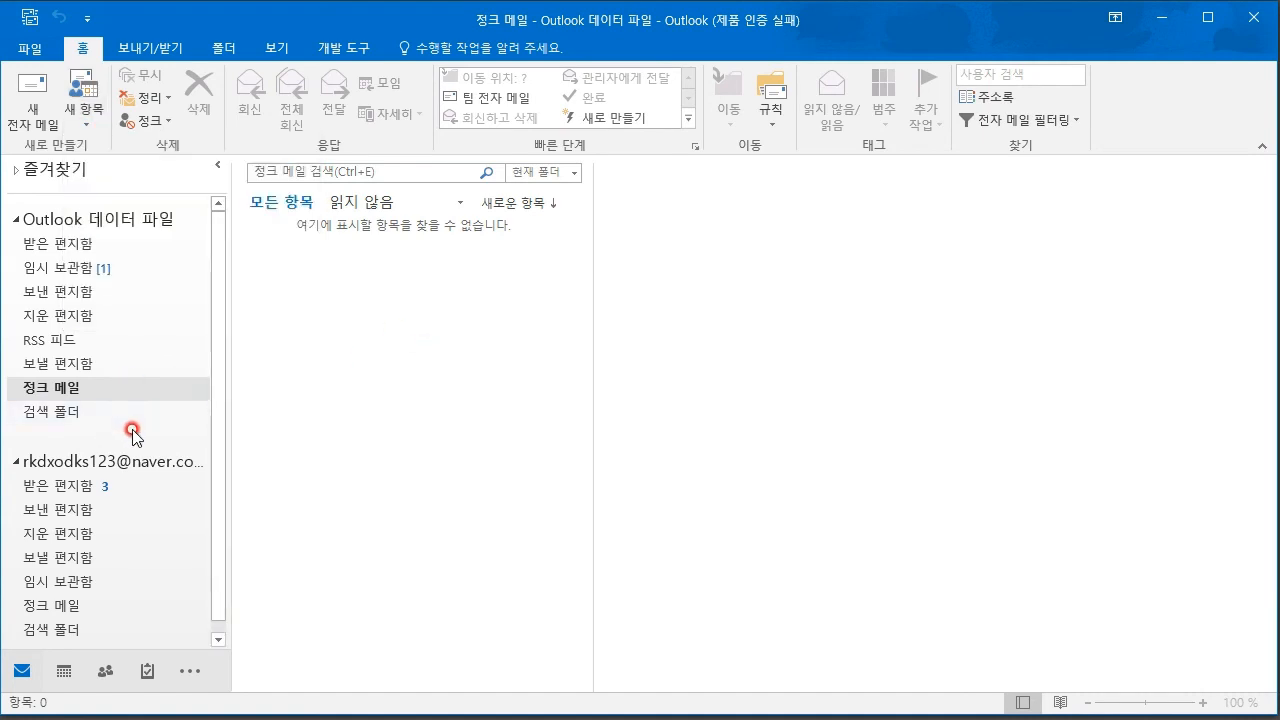
# - Look through folder menus and start, then cancel, a new subfolder under 보낸 편지함
pyautogui.rightClick(132, 410)
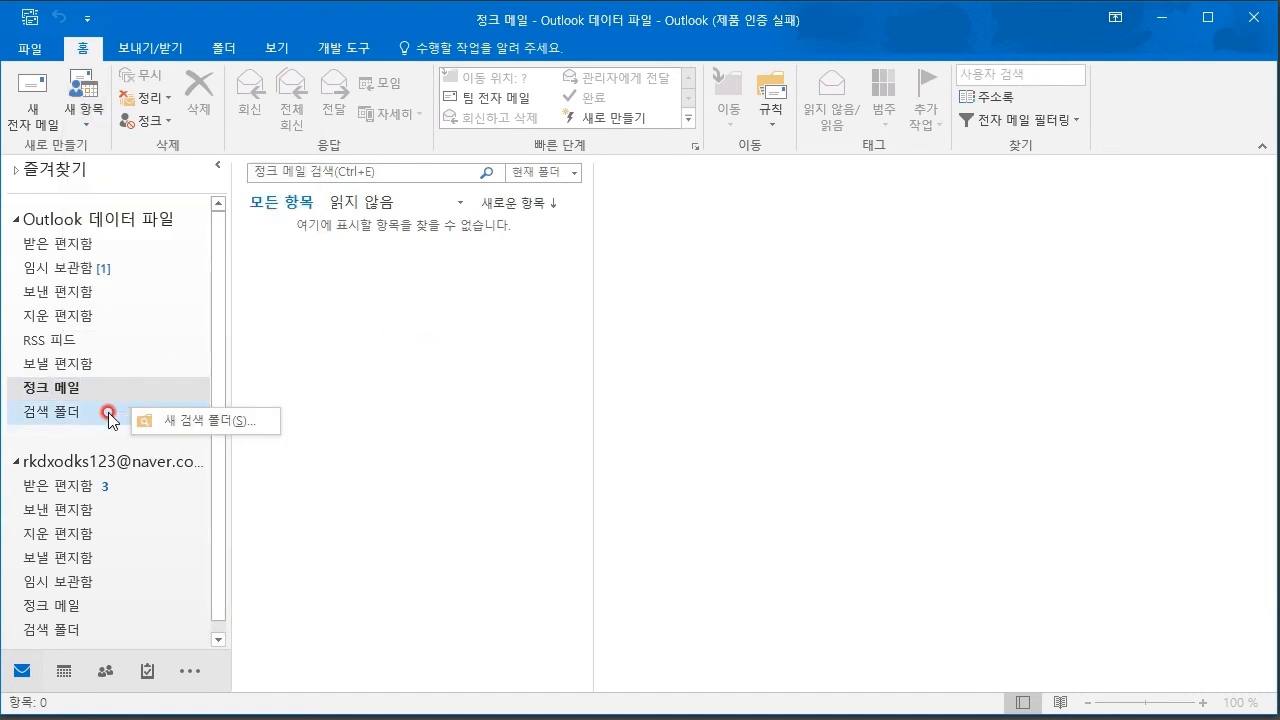
pyautogui.rightClick(66, 348)
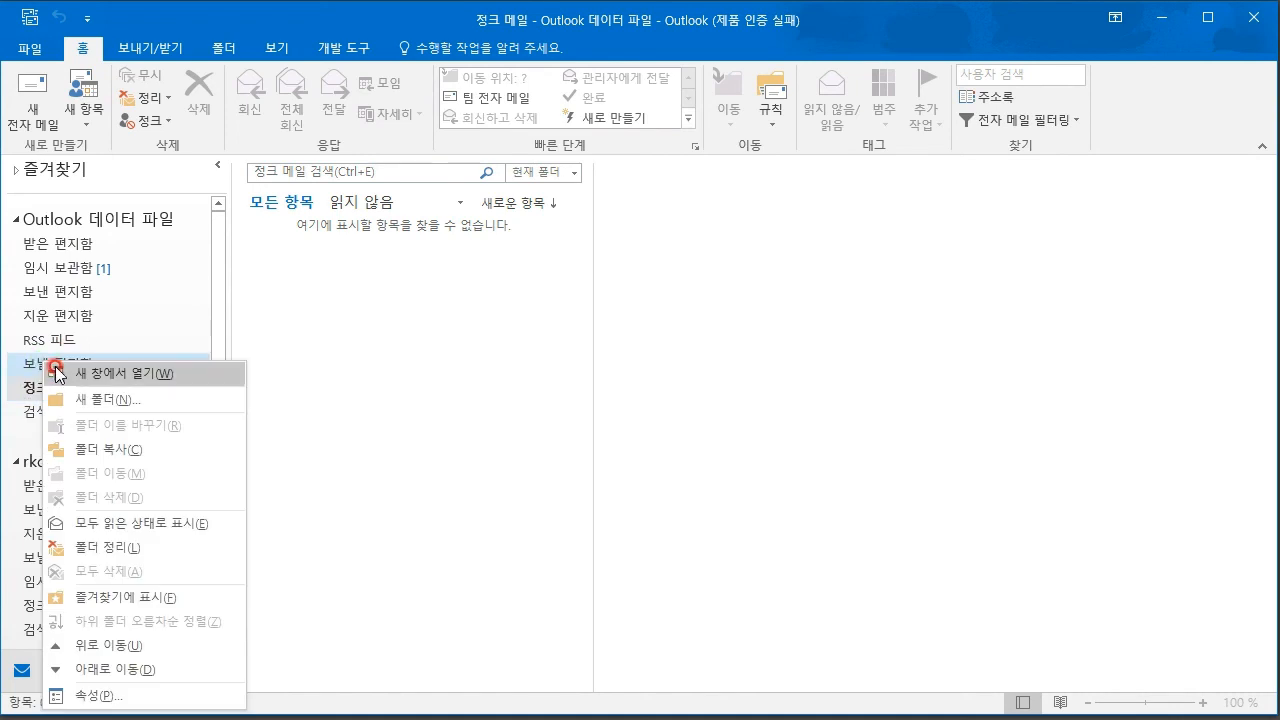
pyautogui.rightClick(101, 318)
pyautogui.rightClick(62, 300)
pyautogui.click(124, 343)
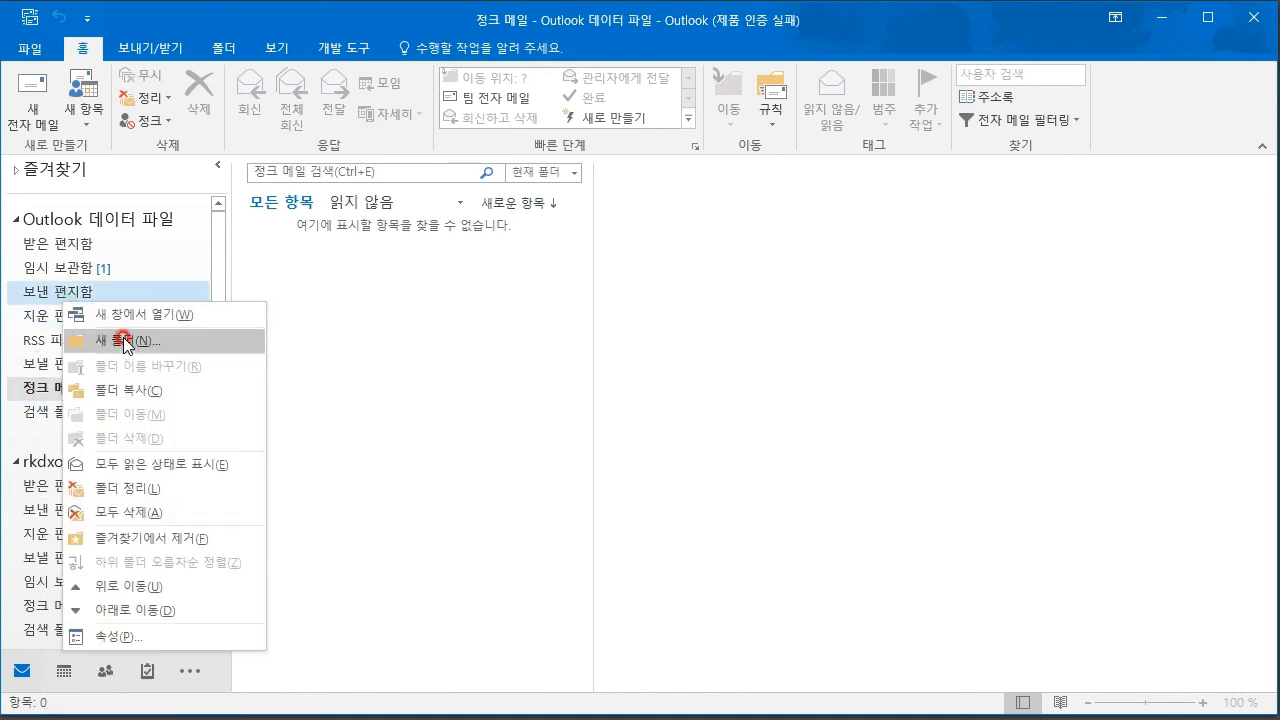
pyautogui.rightClick(63, 291)
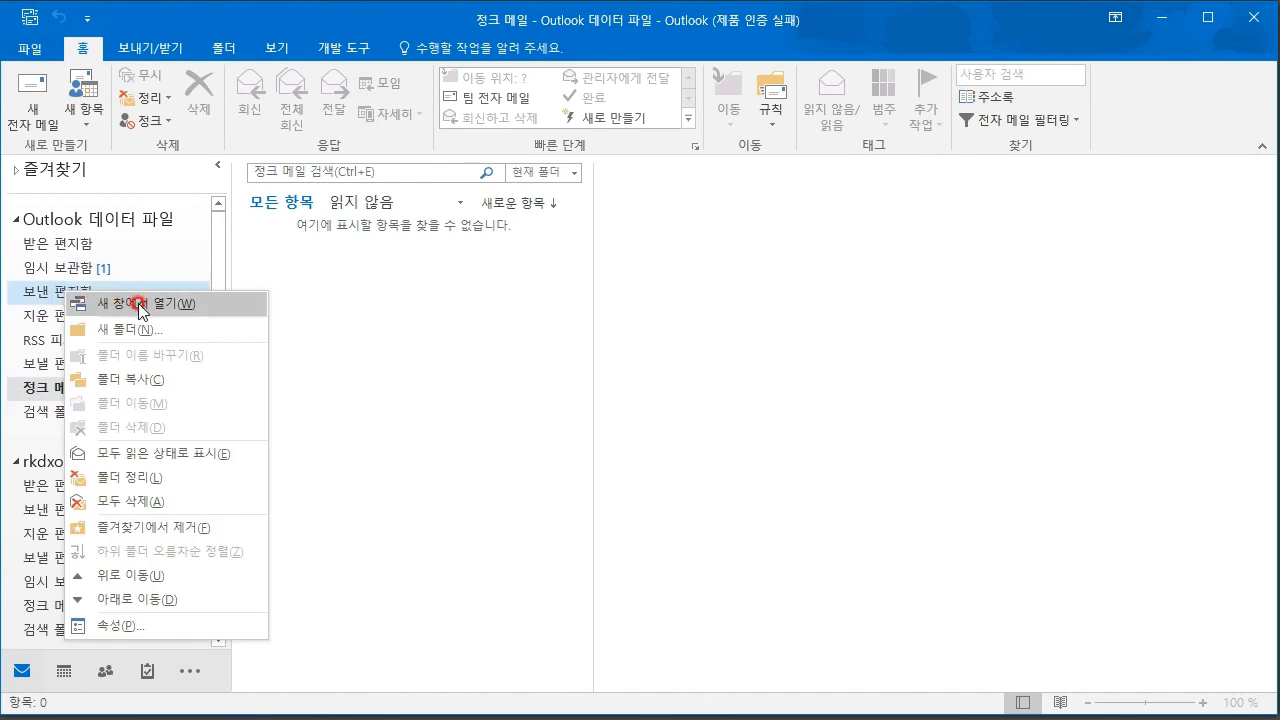
pyautogui.click(155, 330)
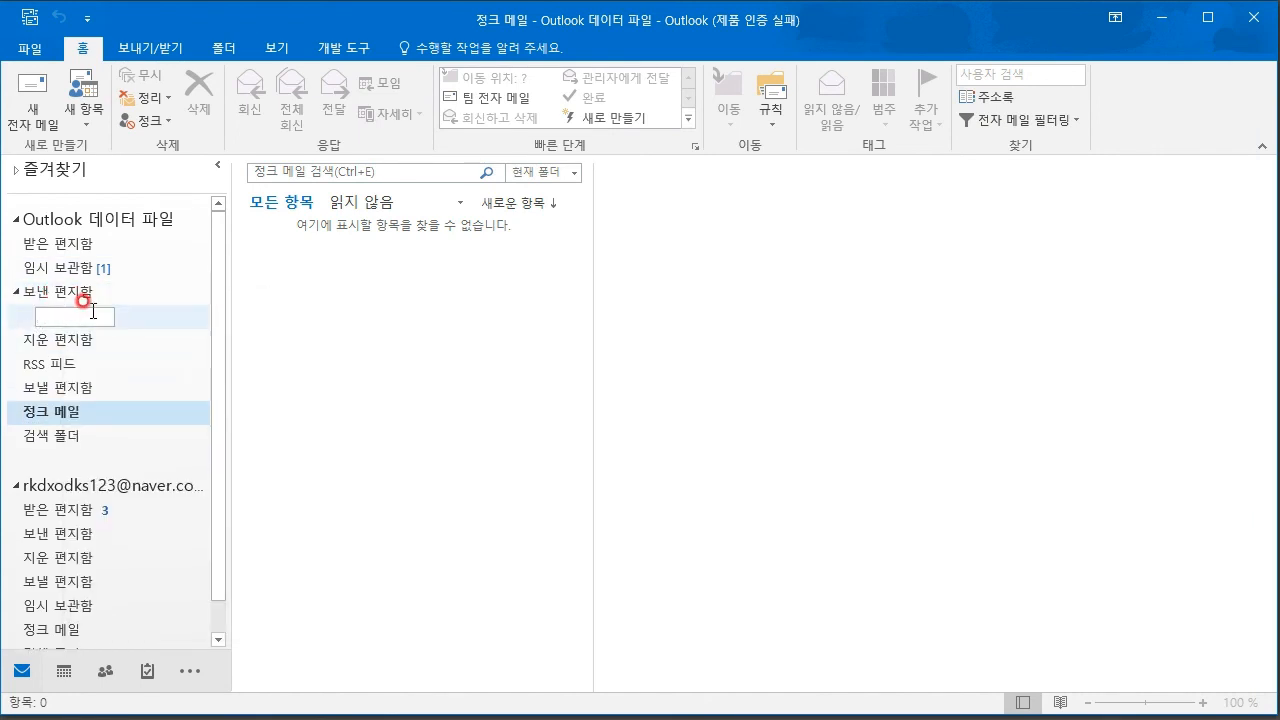
pyautogui.press('Escape')
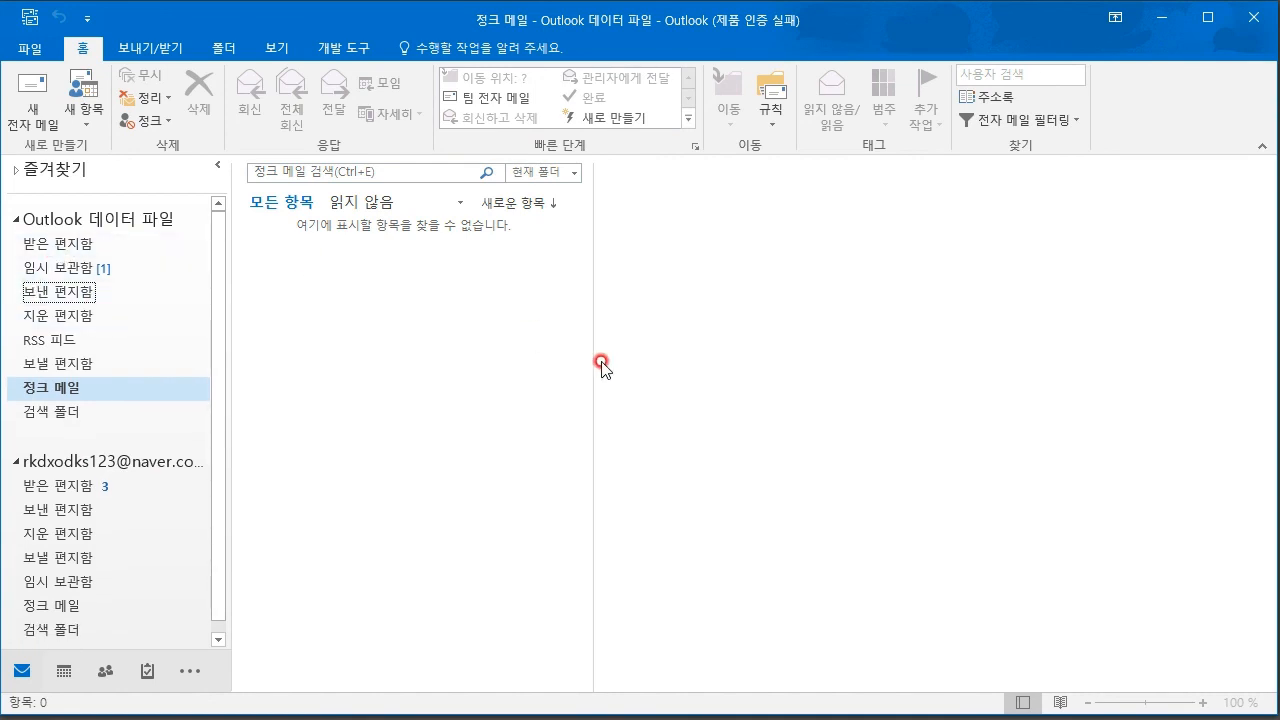
# - Delete the blank draft in the data file's 임시 보관함
pyautogui.click(90, 269)
pyautogui.click(470, 258)
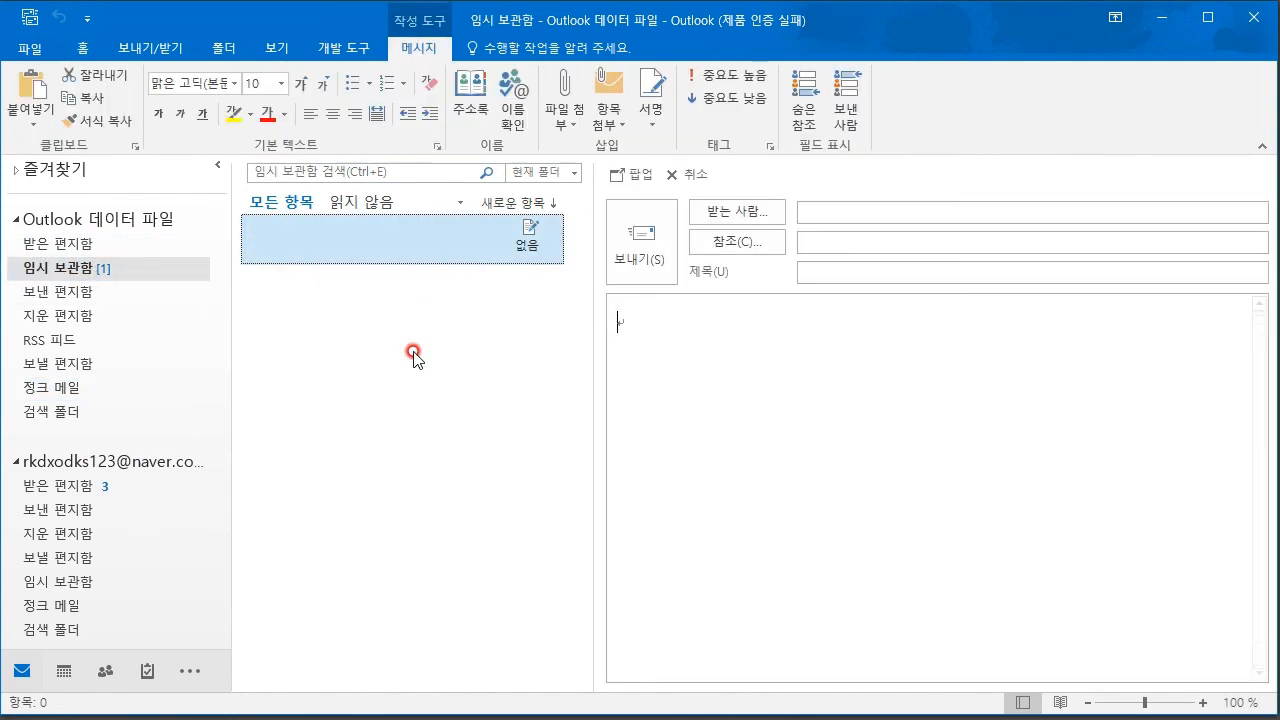
pyautogui.click(549, 243)
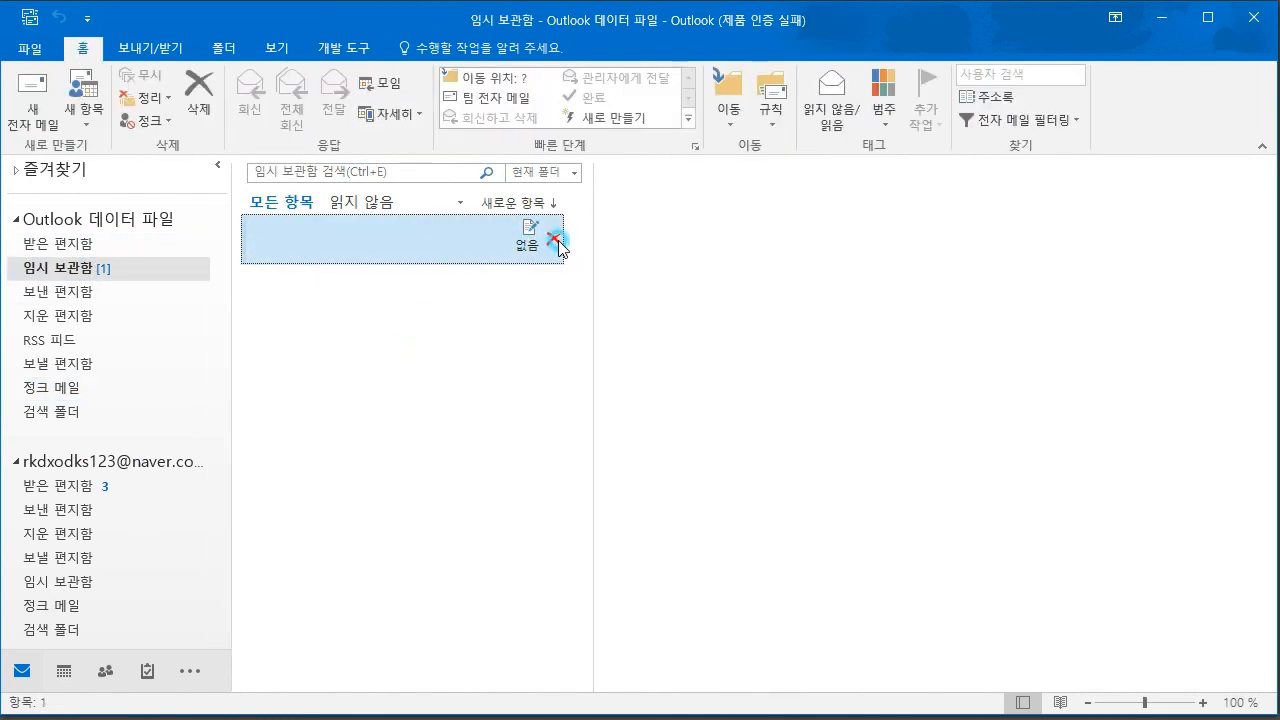
# - Create a 중요한 메일 보관함 subfolder under the data file's 받은 편지함
pyautogui.click(45, 243)
pyautogui.rightClick(52, 243)
pyautogui.click(133, 282)
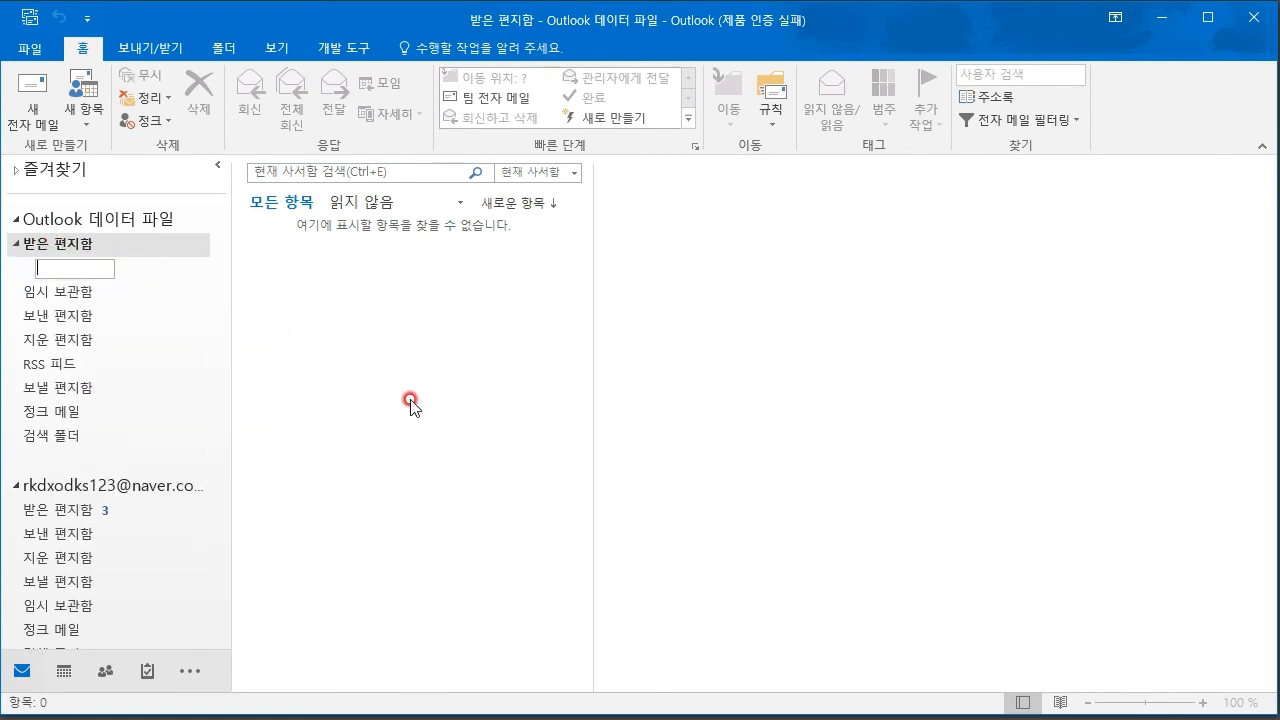
pyautogui.write('중요한 메일 보관함')
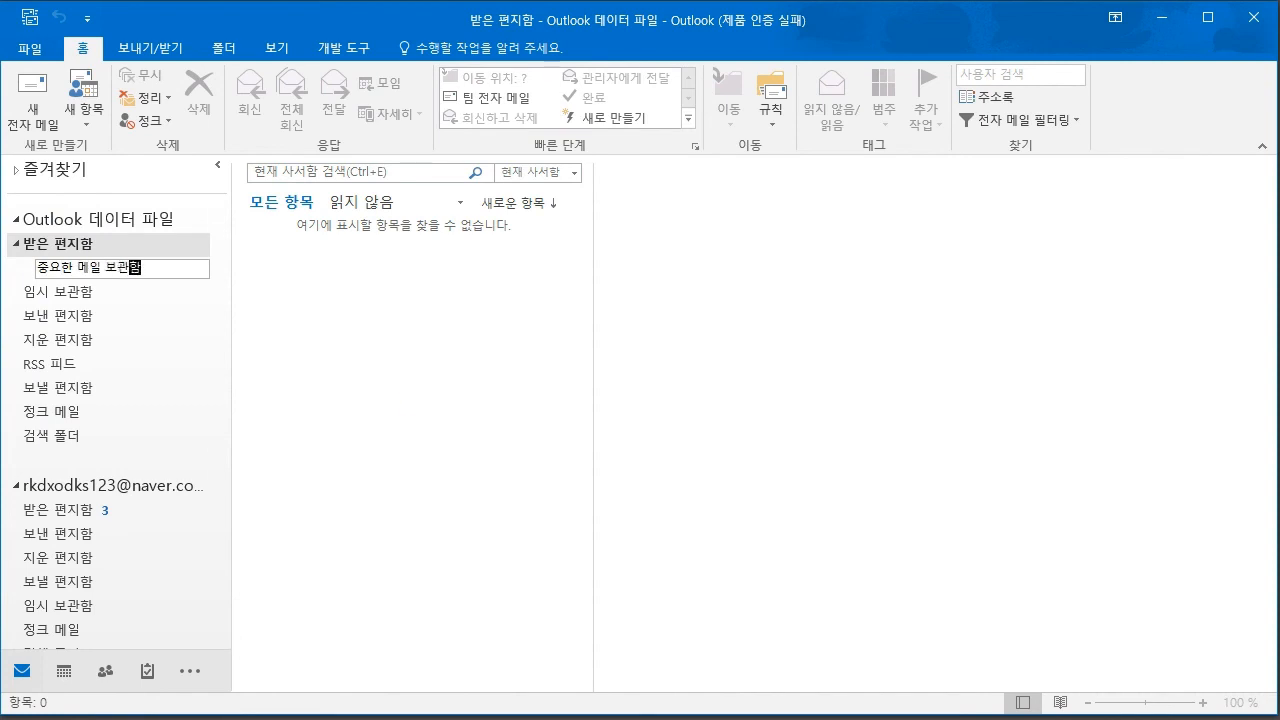
pyautogui.press('Return')
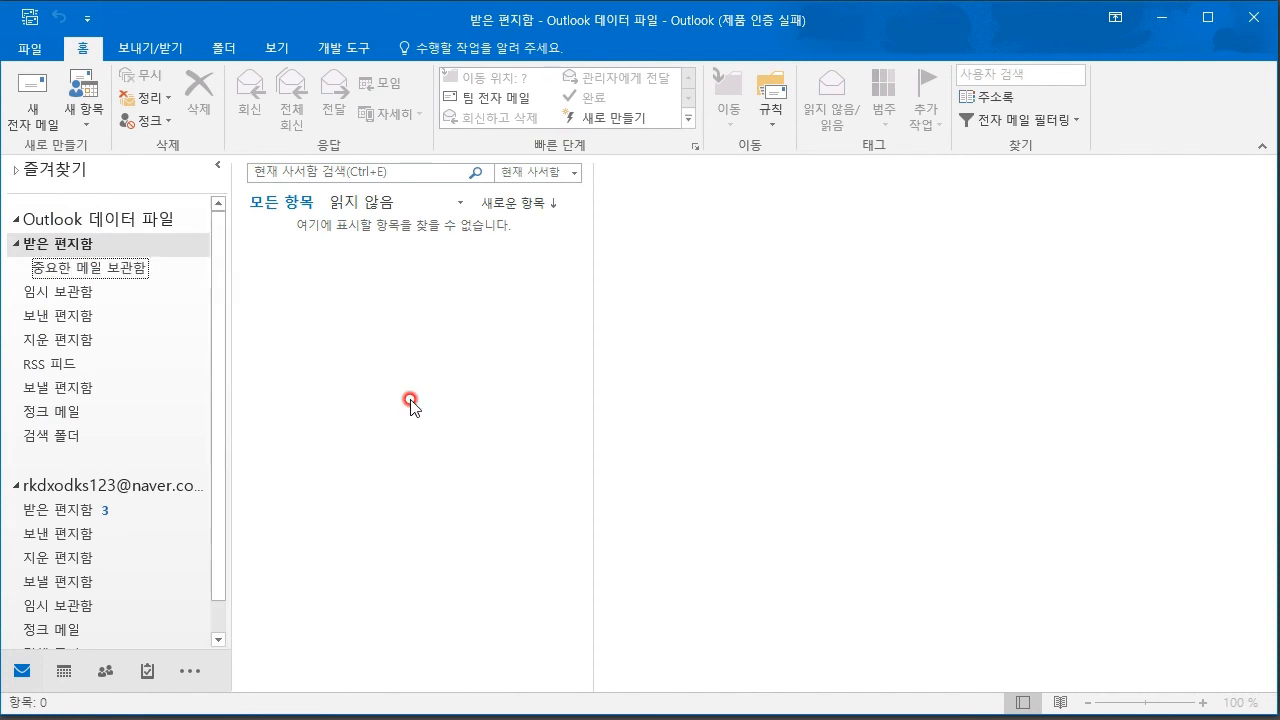
# - Add a 게임관련 메일 보관함 subfolder to the inbox, then view the account's inbox
pyautogui.rightClick(82, 250)
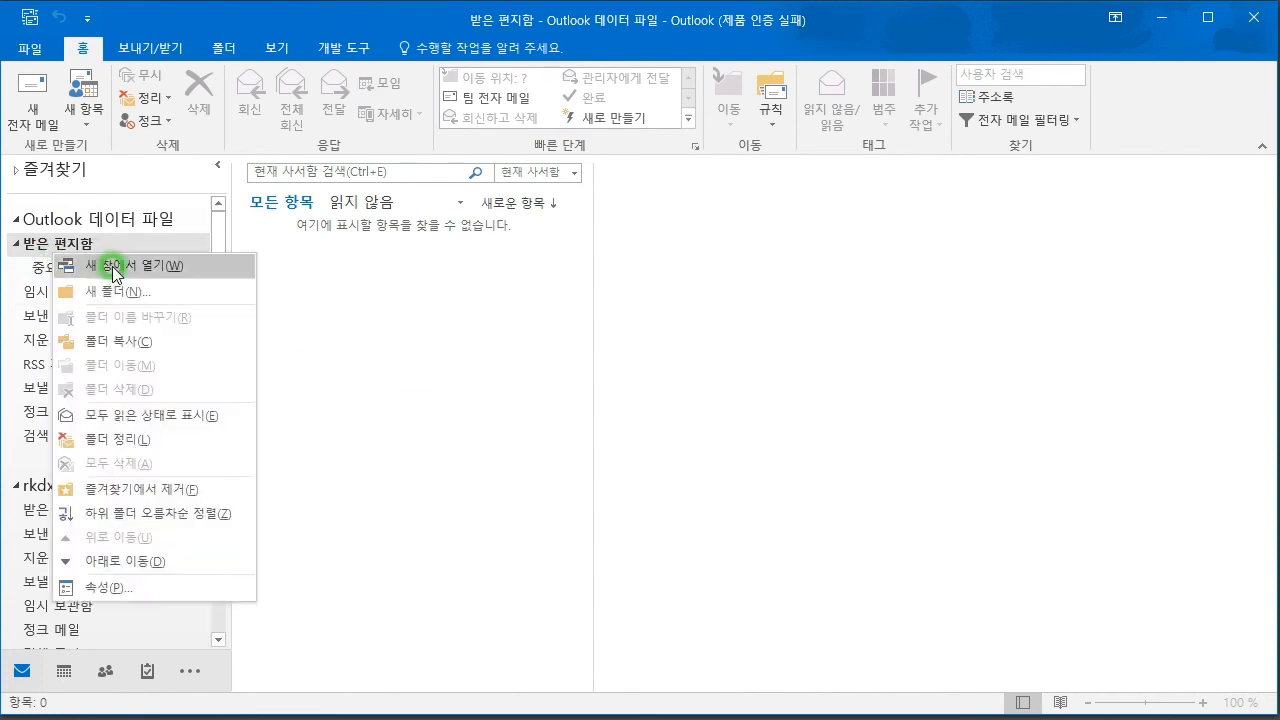
pyautogui.click(100, 289)
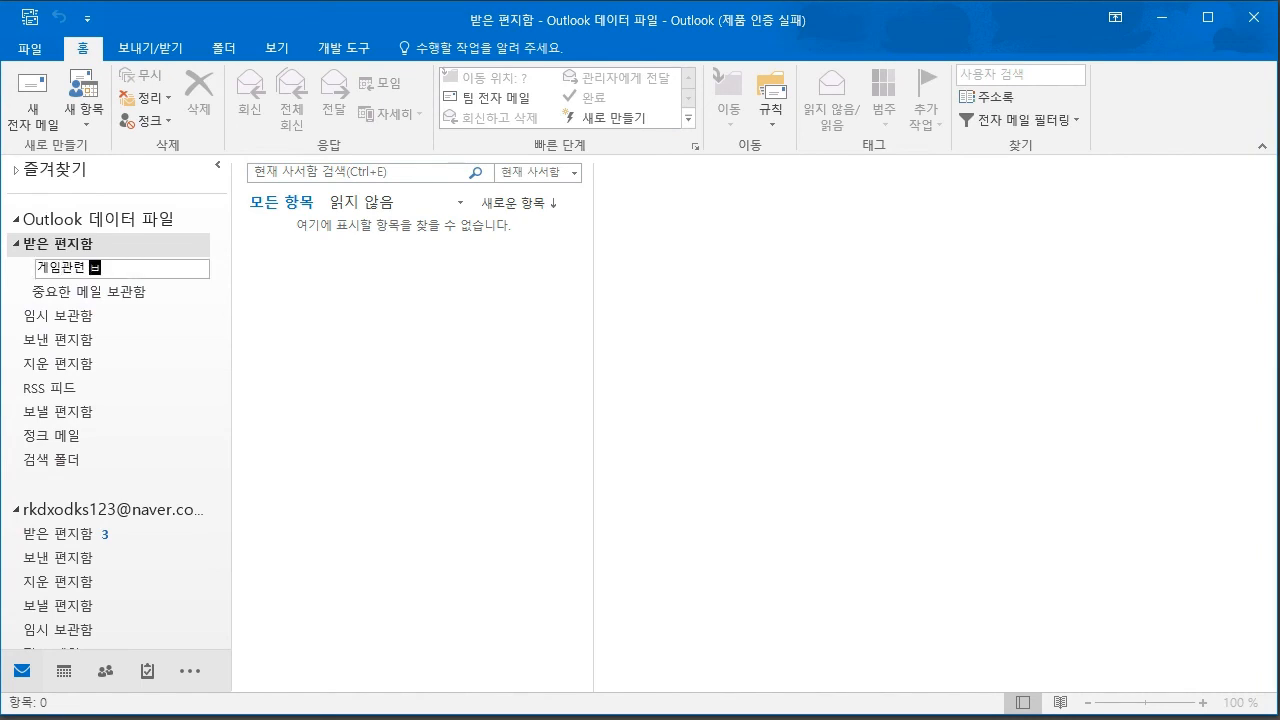
pyautogui.write('게임관련 메일 보관함')
pyautogui.press('Return')
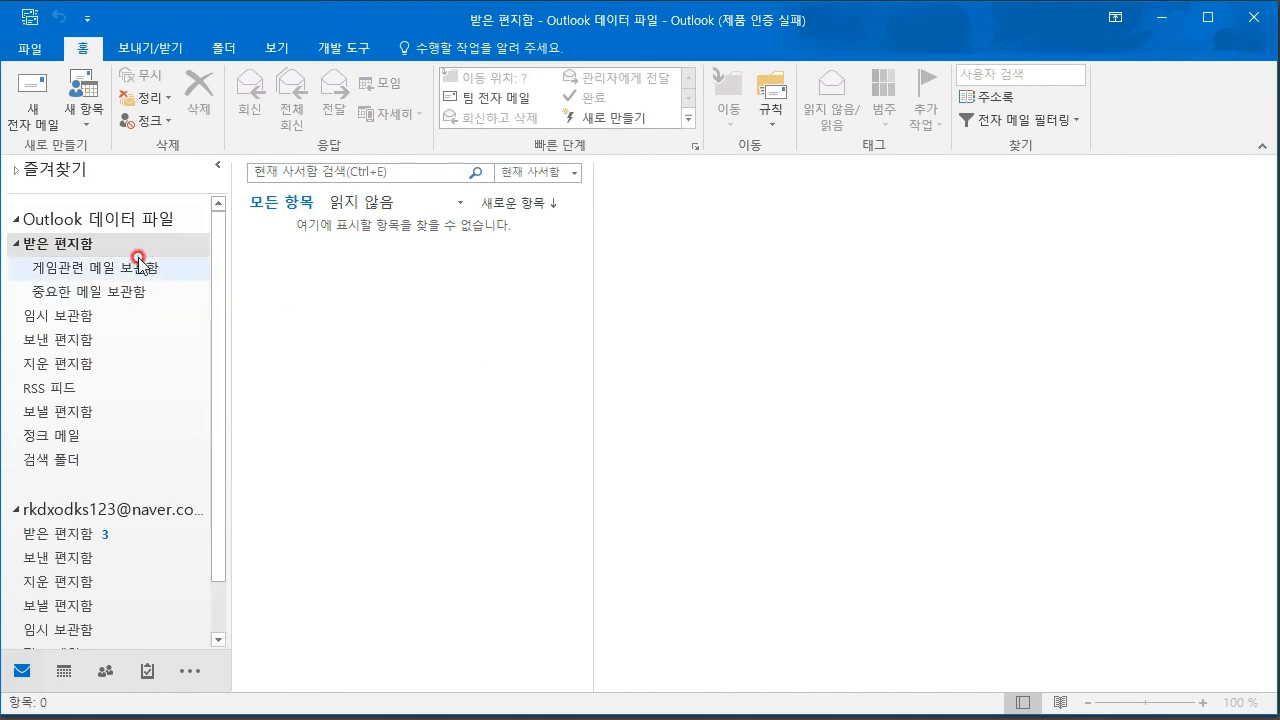
pyautogui.click(100, 532)
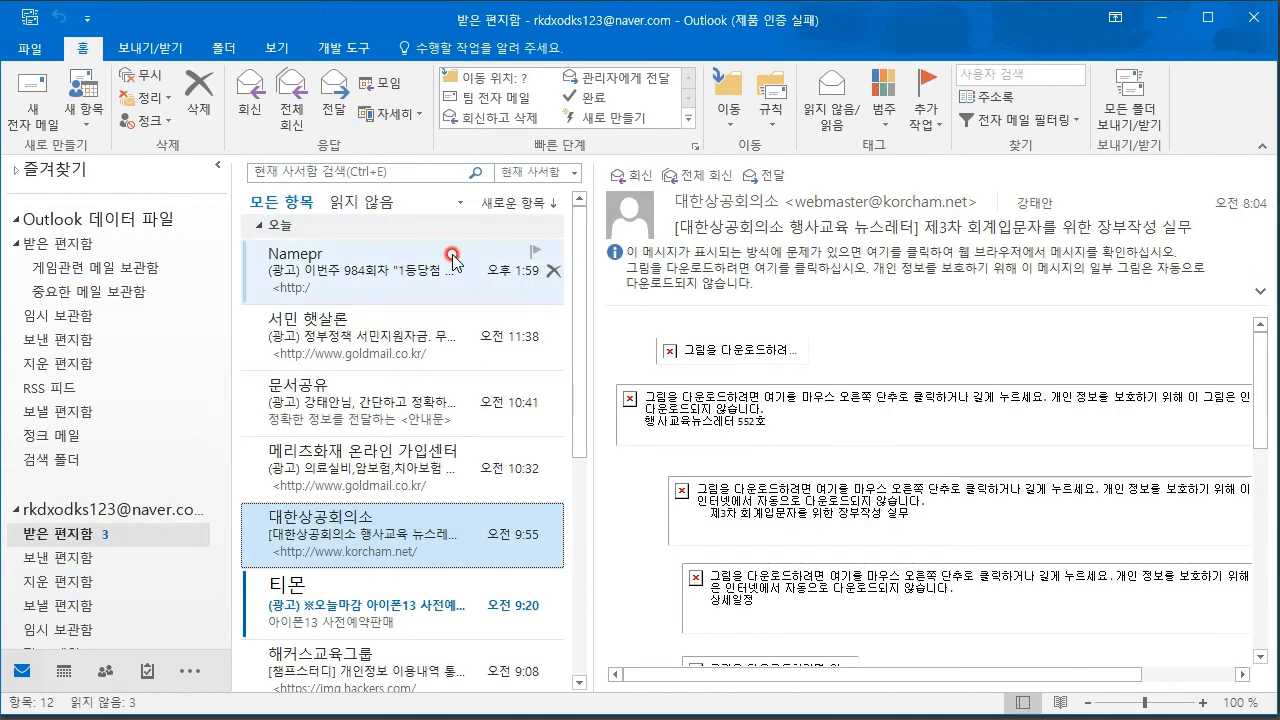
# - Move the Namepr, 서민 햇살론 and 문서공유 mails into the Outlook data file's 받은 편지함
pyautogui.rightClick(477, 272)
pyautogui.moveTo(563, 537)
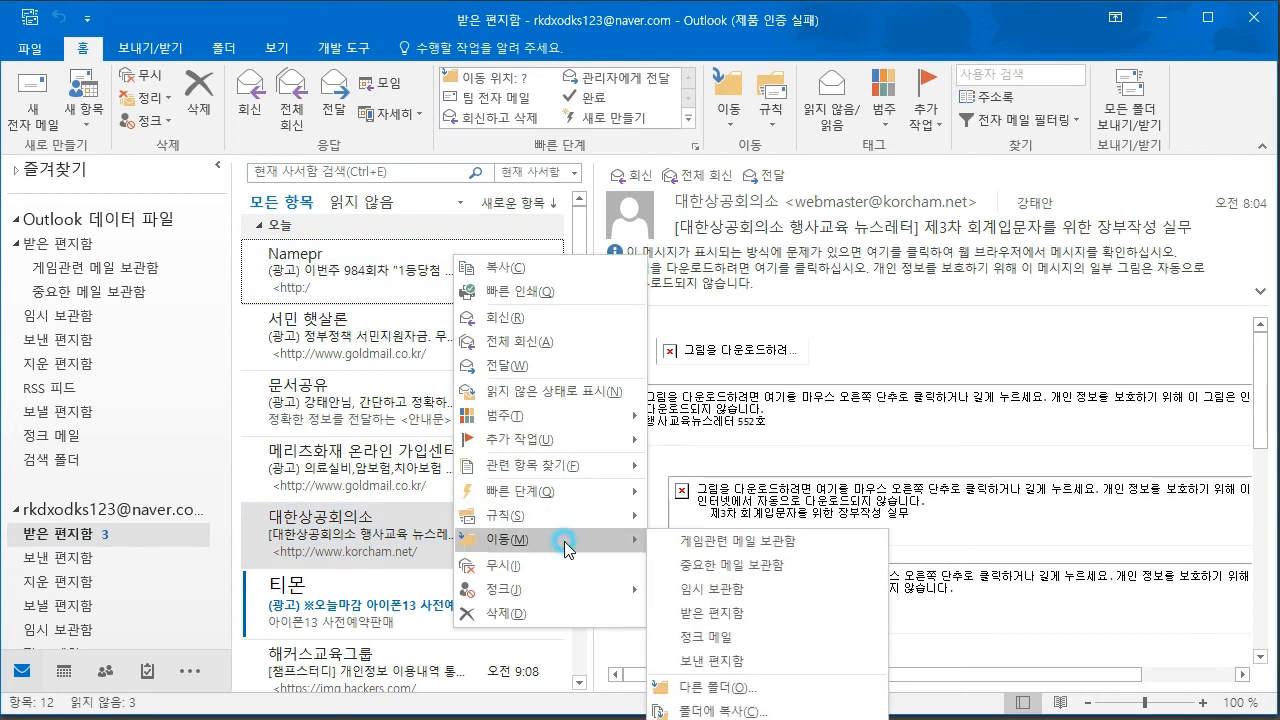
pyautogui.click(726, 612)
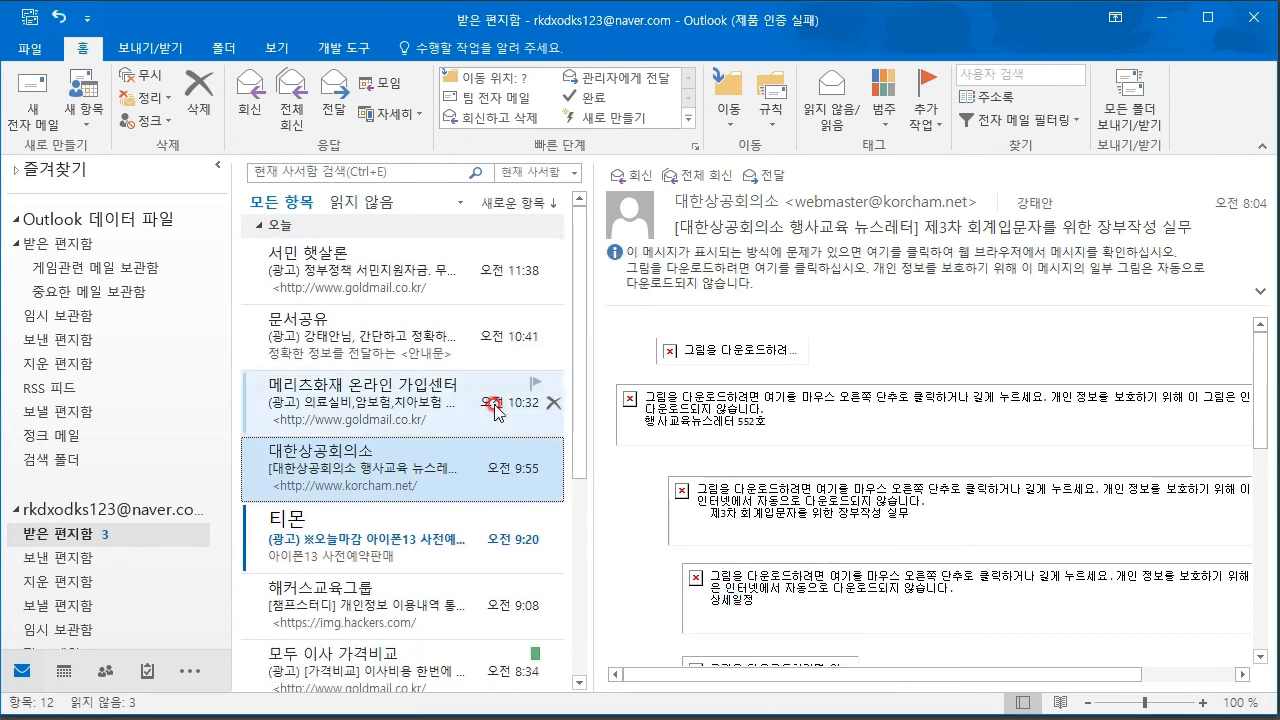
pyautogui.rightClick(410, 262)
pyautogui.moveTo(606, 531)
pyautogui.click(670, 537)
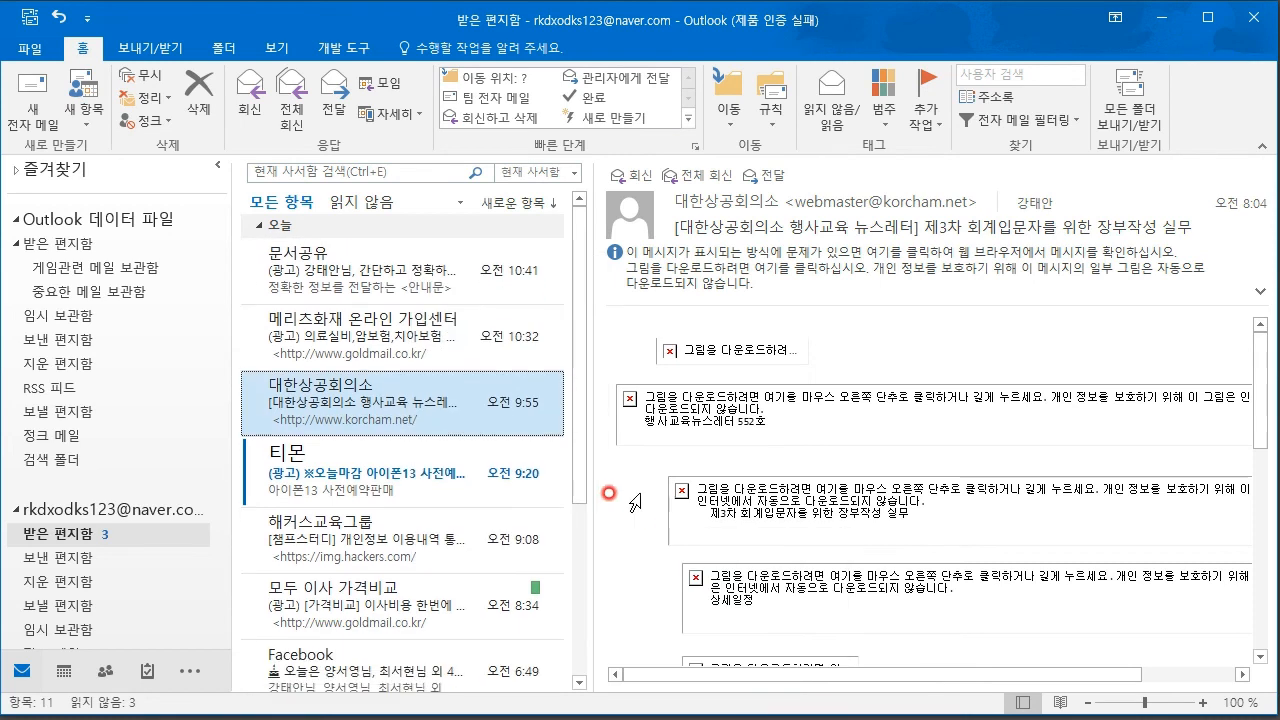
pyautogui.rightClick(372, 270)
pyautogui.moveTo(500, 553)
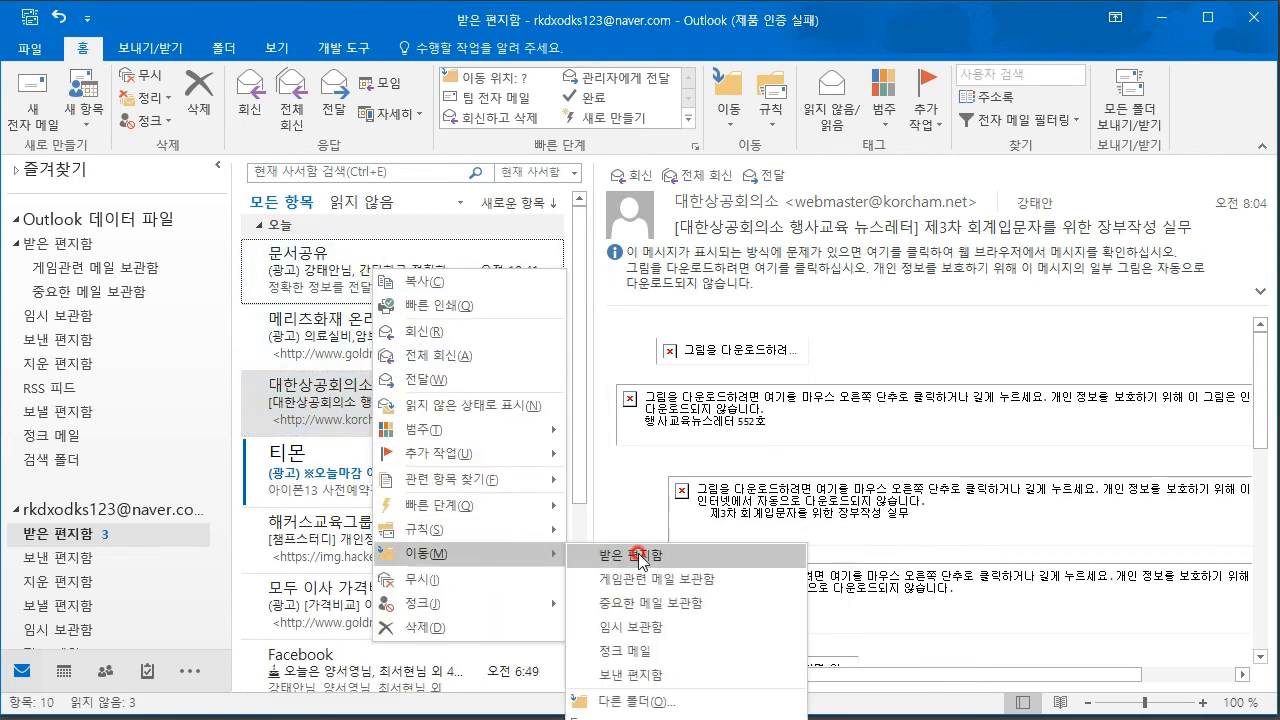
pyautogui.click(626, 556)
pyautogui.click(58, 243)
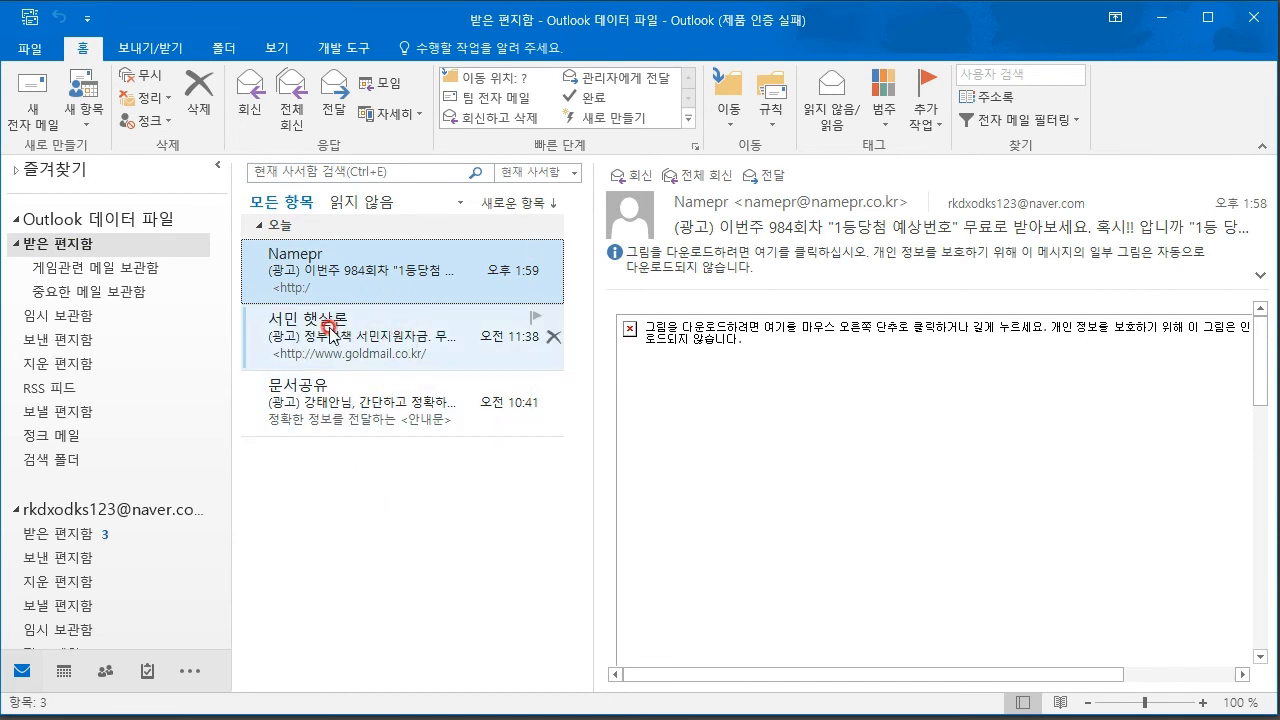
# - Create a new inbox subfolder named 스팸광고
pyautogui.rightClick(48, 243)
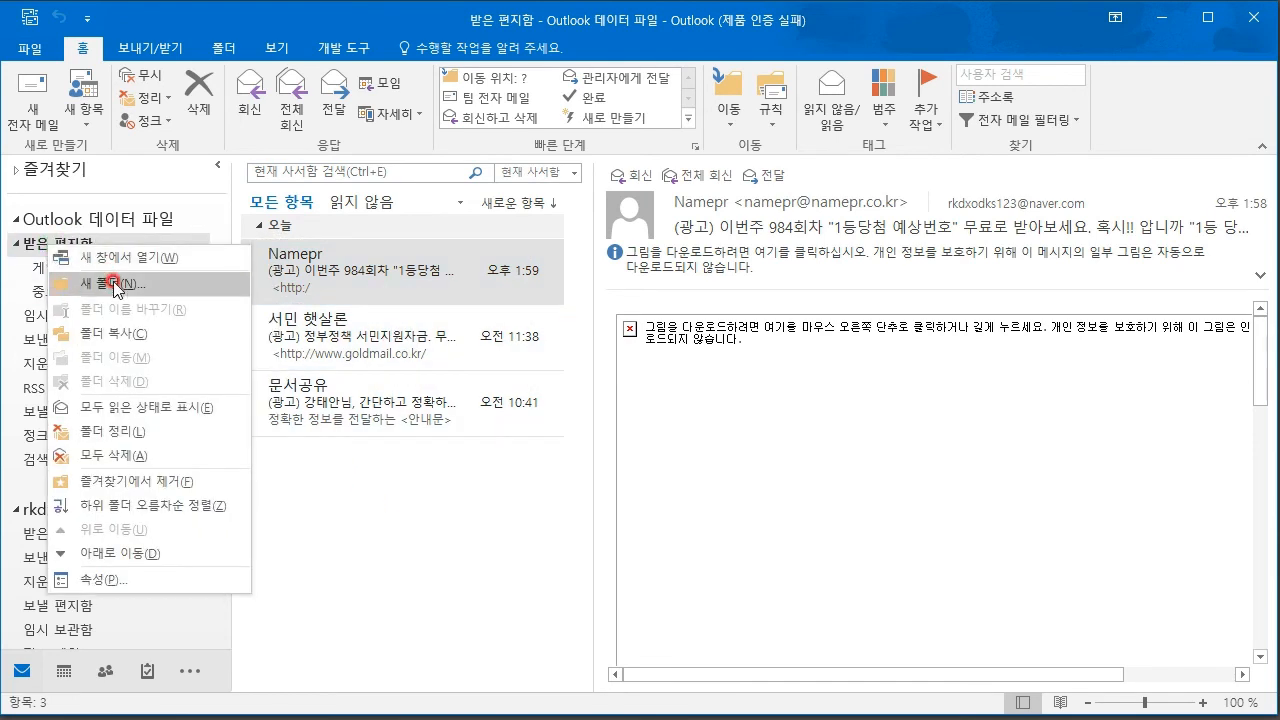
pyautogui.click(115, 285)
pyautogui.write('스팸광')
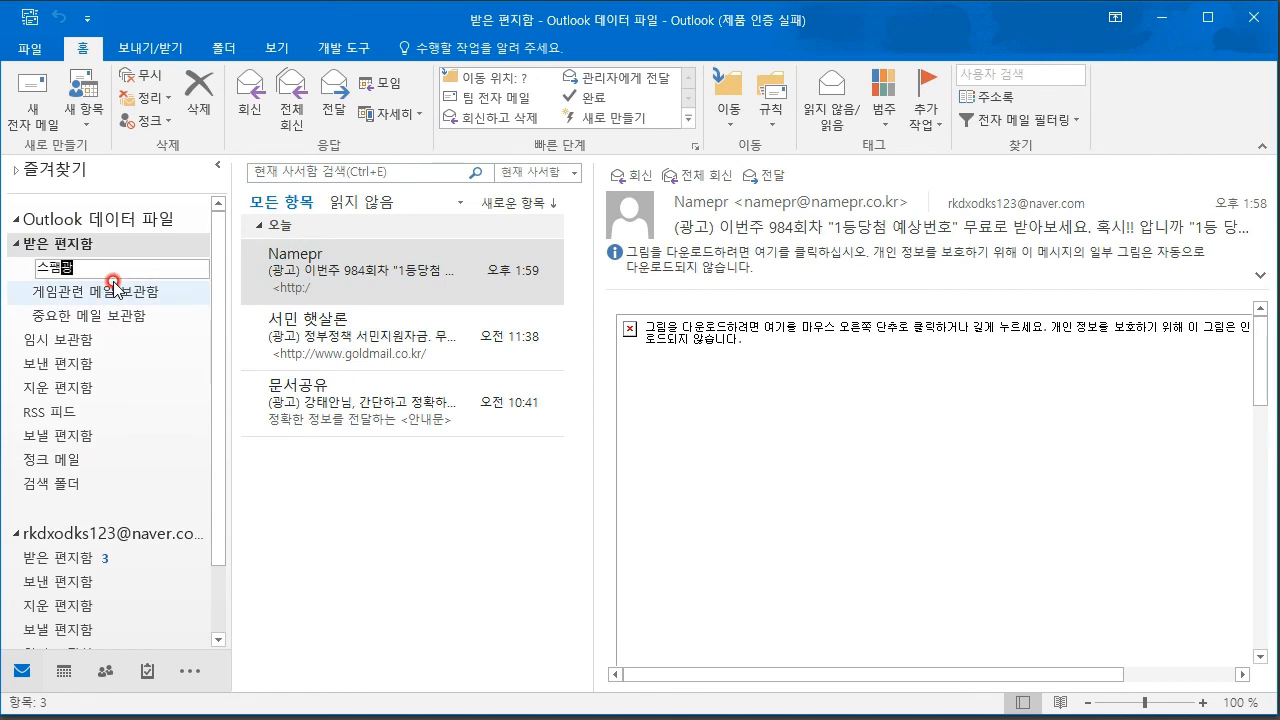
pyautogui.write('고')
pyautogui.press('Return')
# - Move the 문서공유 mail into 중요한 메일 보관함
pyautogui.click(500, 595)
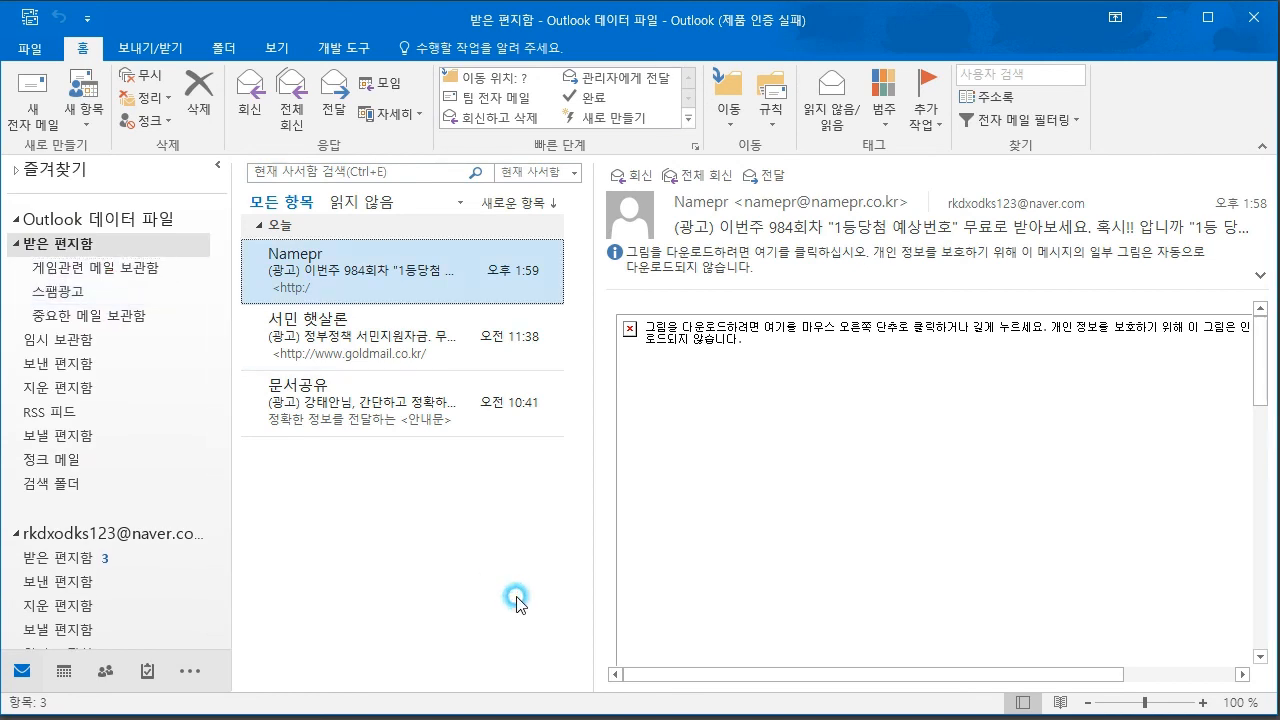
pyautogui.rightClick(402, 404)
pyautogui.moveTo(505, 684)
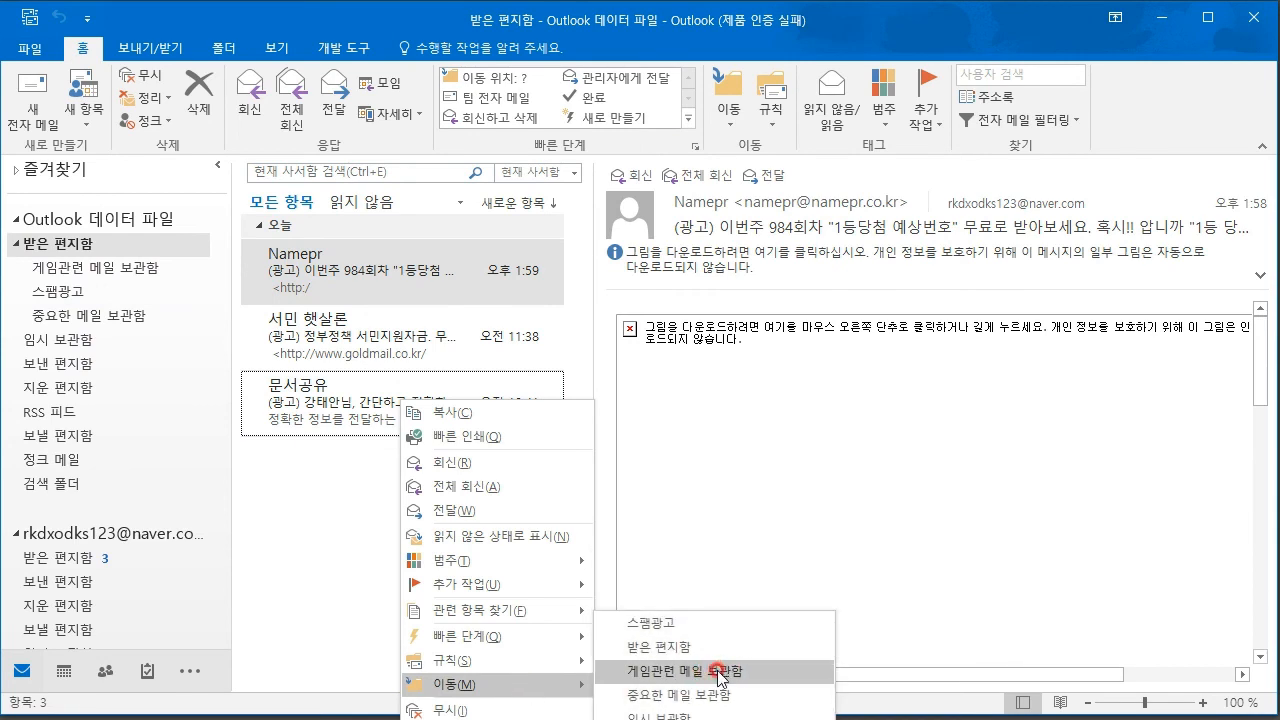
pyautogui.click(706, 695)
# - Move the 서민 햇살론 and Namepr advert mails into 스팸광고, then re-expand the inbox
pyautogui.rightClick(385, 340)
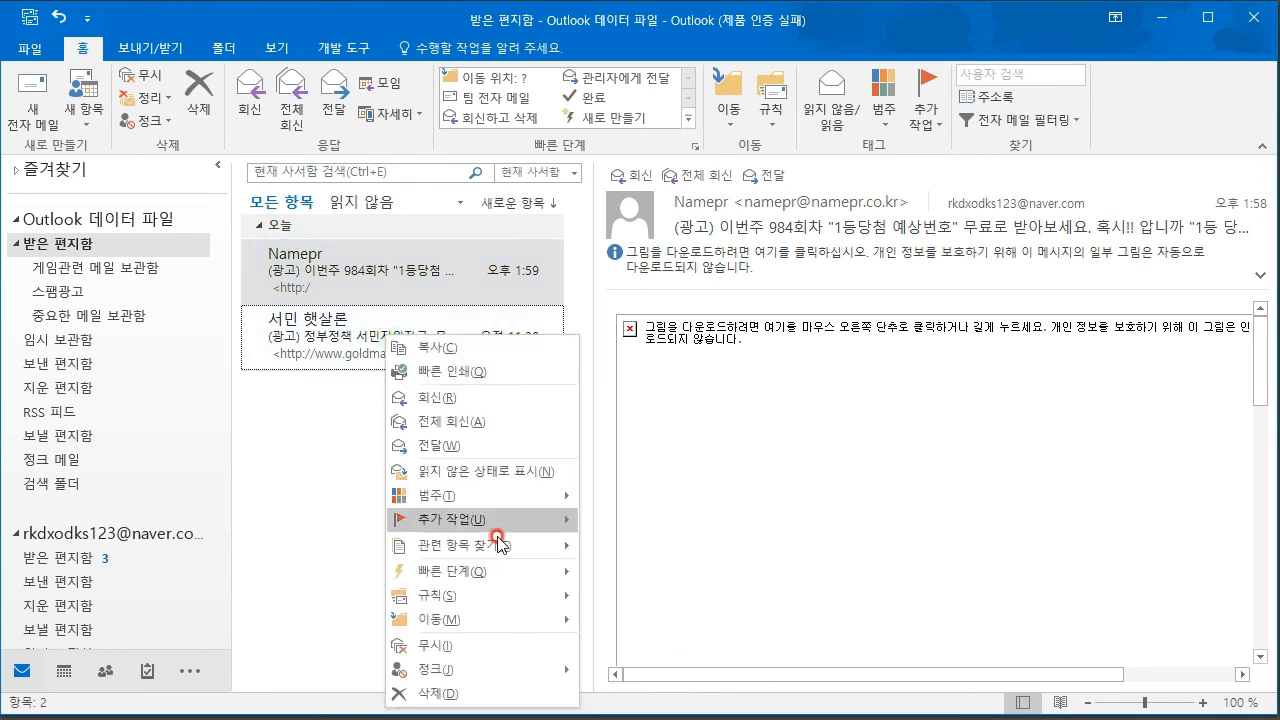
pyautogui.moveTo(500, 619)
pyautogui.click(666, 648)
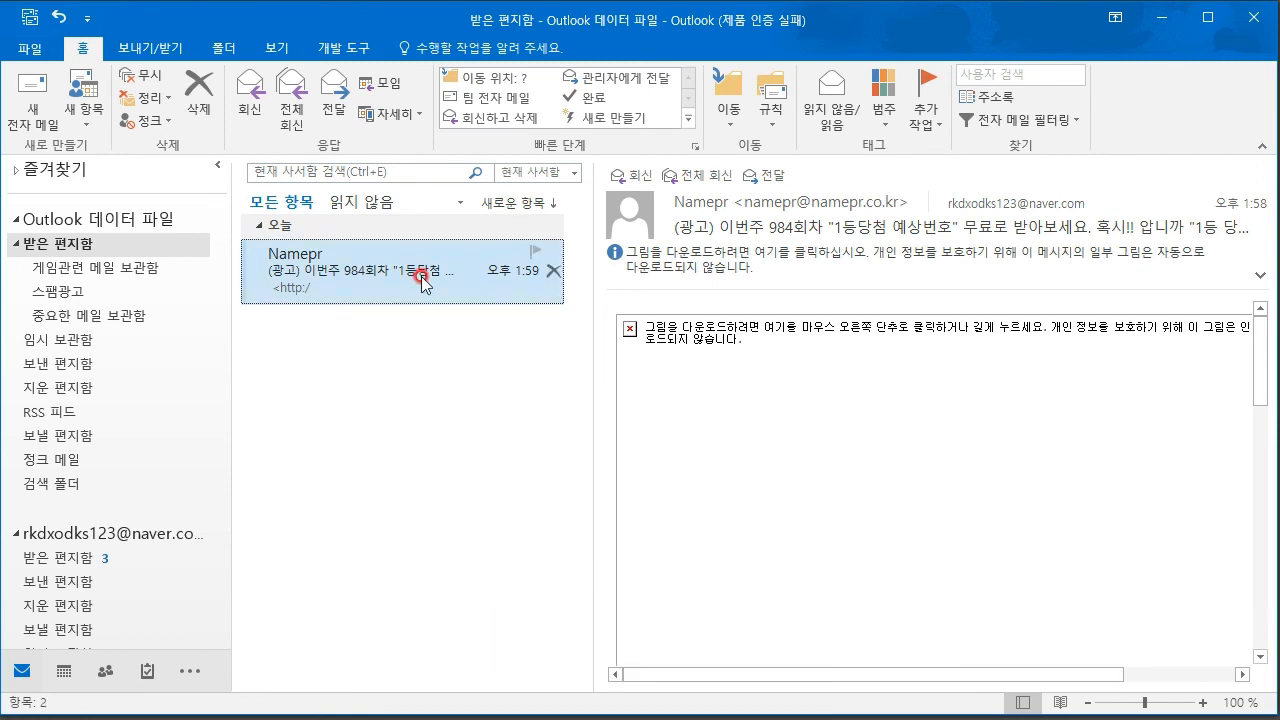
pyautogui.rightClick(420, 280)
pyautogui.moveTo(520, 568)
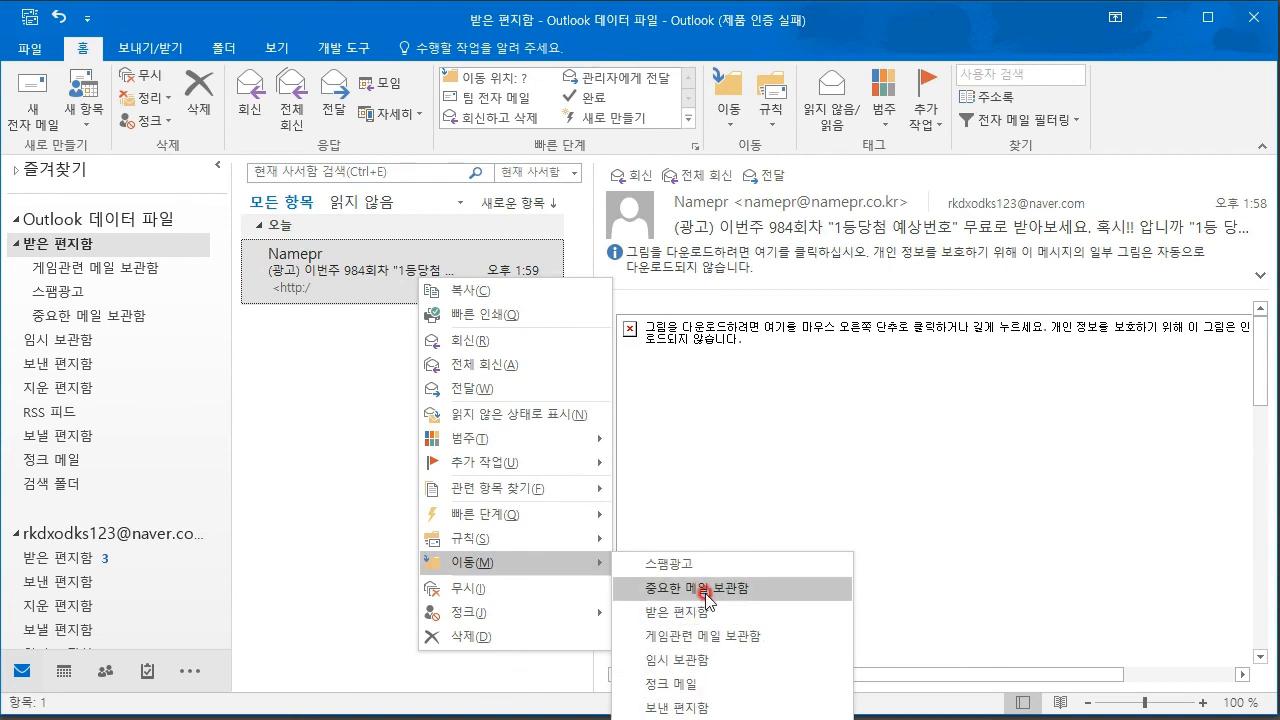
pyautogui.click(678, 565)
pyautogui.click(68, 246)
pyautogui.click(15, 245)
pyautogui.click(9, 246)
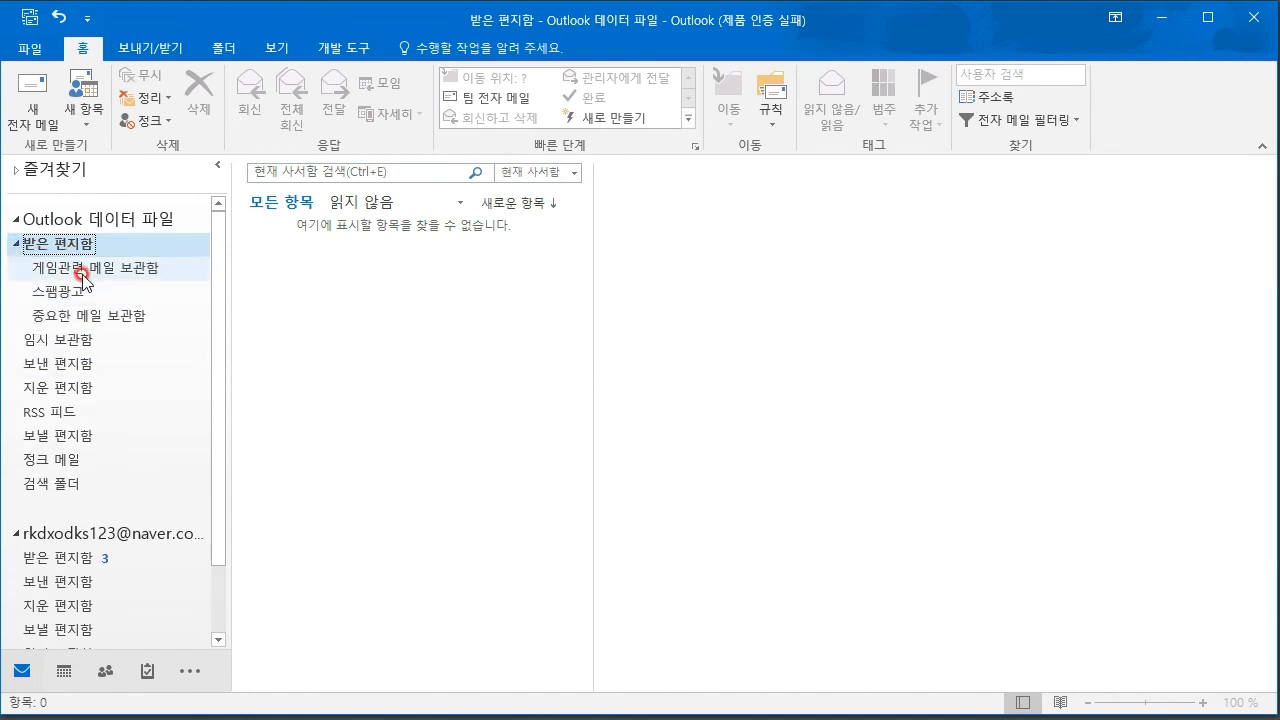
# - Check the filed mail in 게임관련 메일 보관함, 스팸광고 and 중요한 메일 보관함
pyautogui.click(62, 268)
pyautogui.click(68, 292)
pyautogui.click(114, 316)
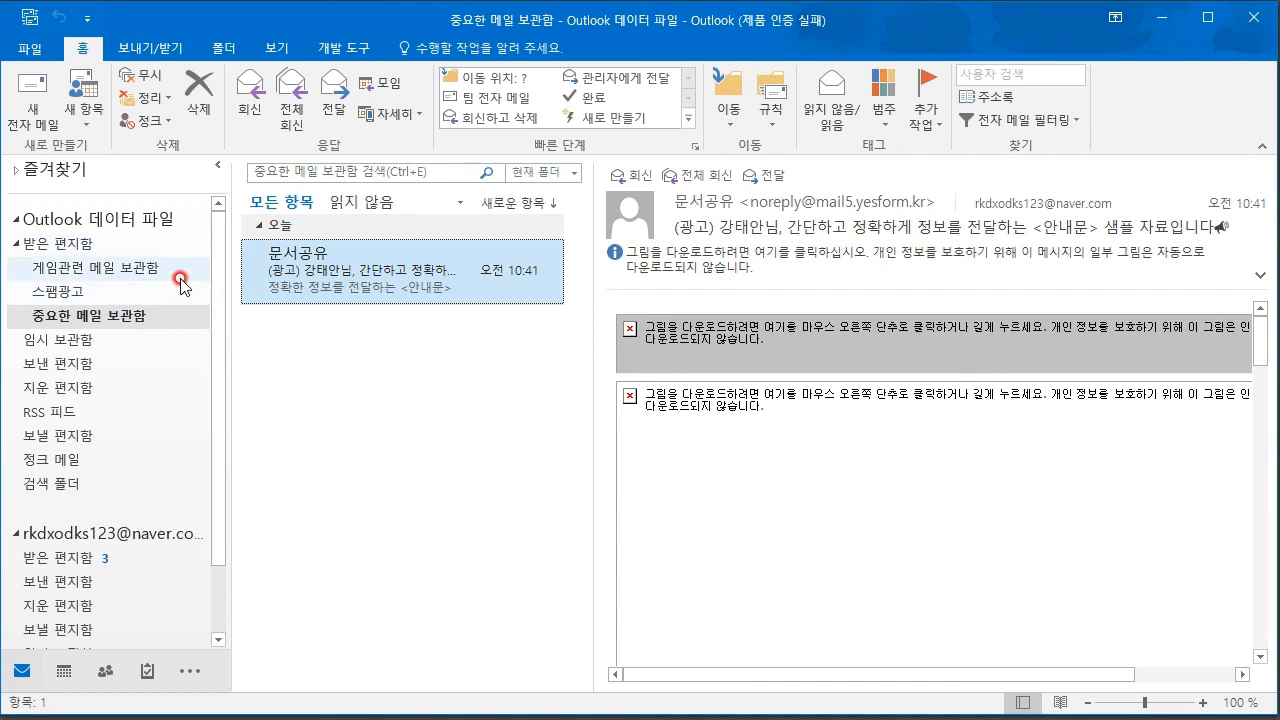
pyautogui.click(85, 246)
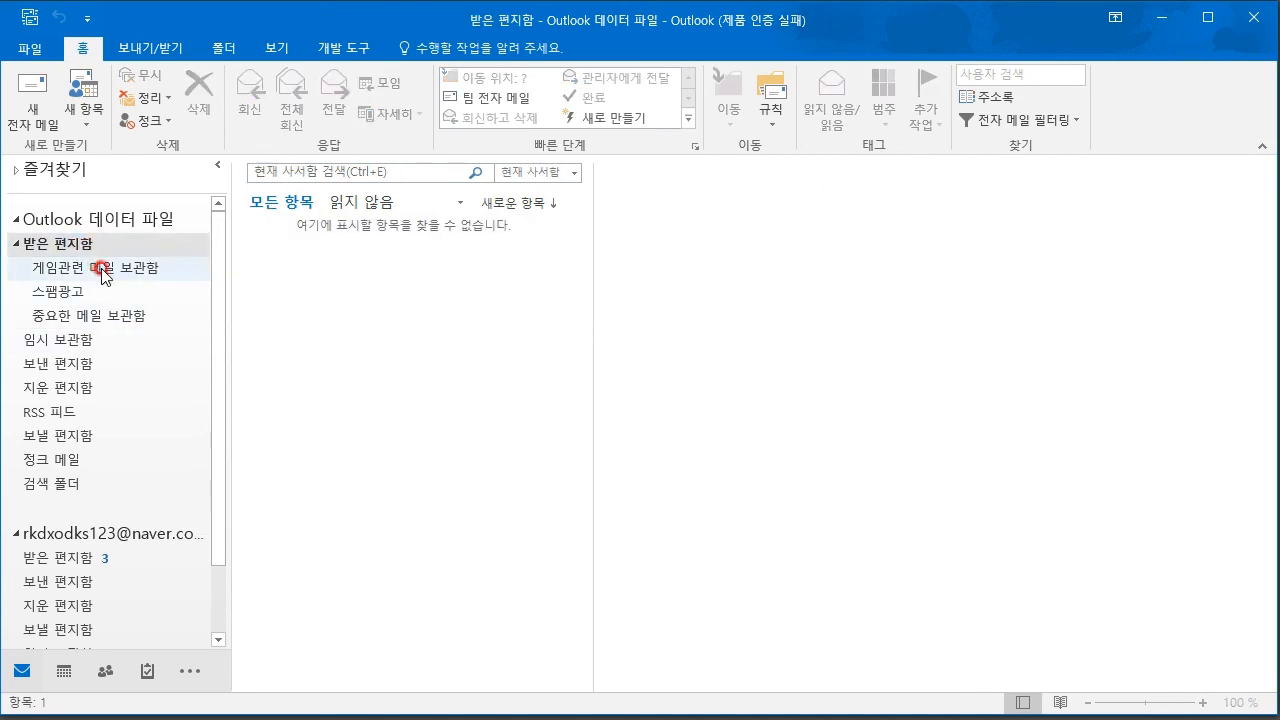
# - Look through 게임관련 메일 보관함 and 임시 보관함, ending in 지운 편지함
pyautogui.click(101, 268)
pyautogui.rightClick(90, 318)
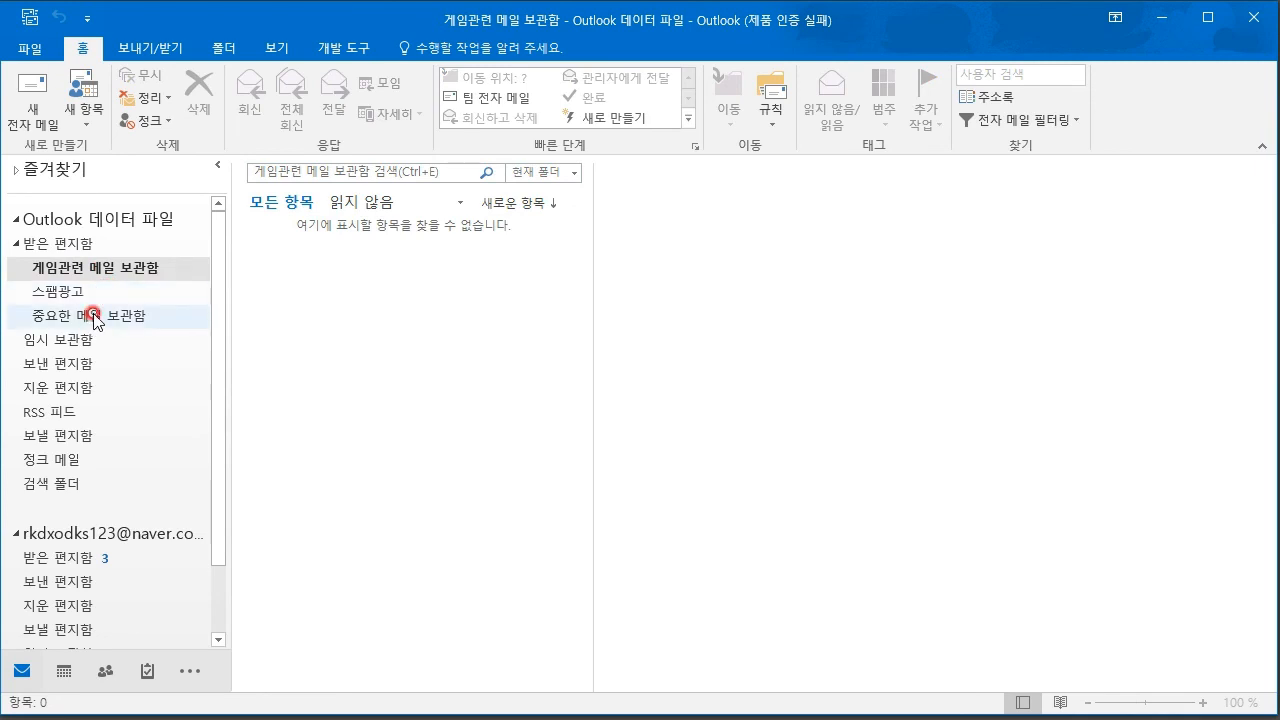
pyautogui.click(85, 340)
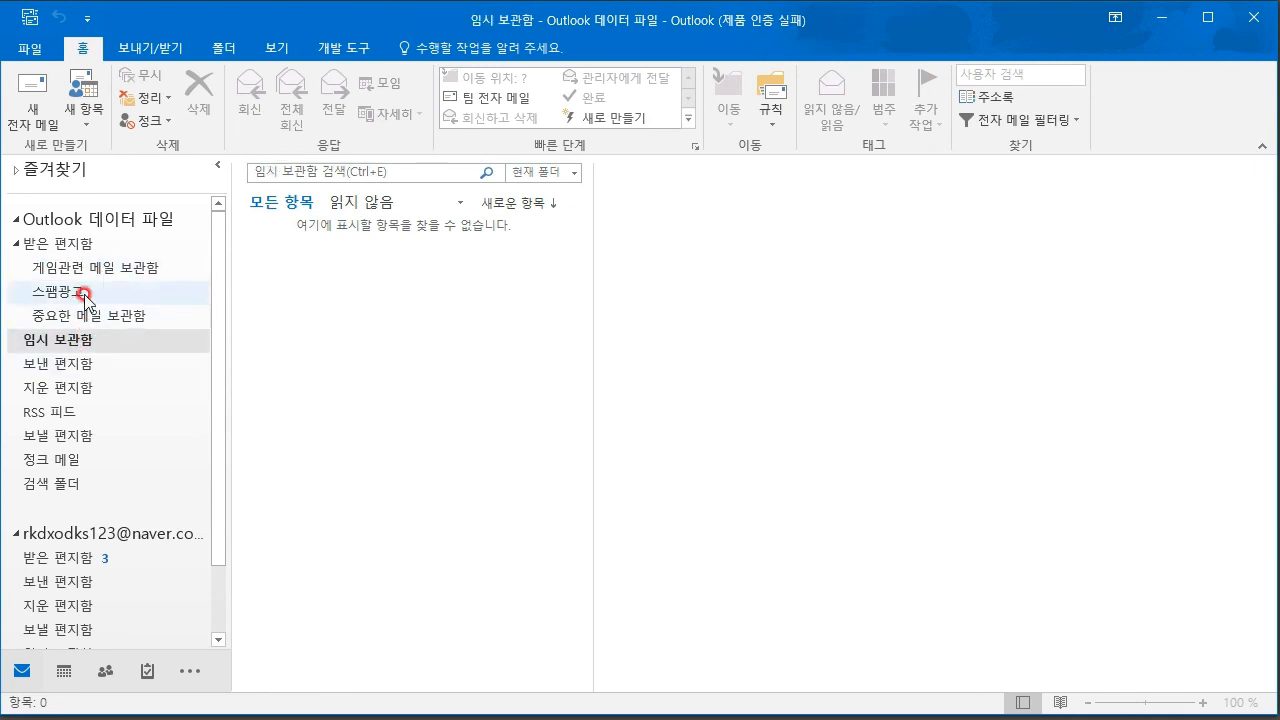
pyautogui.click(42, 390)
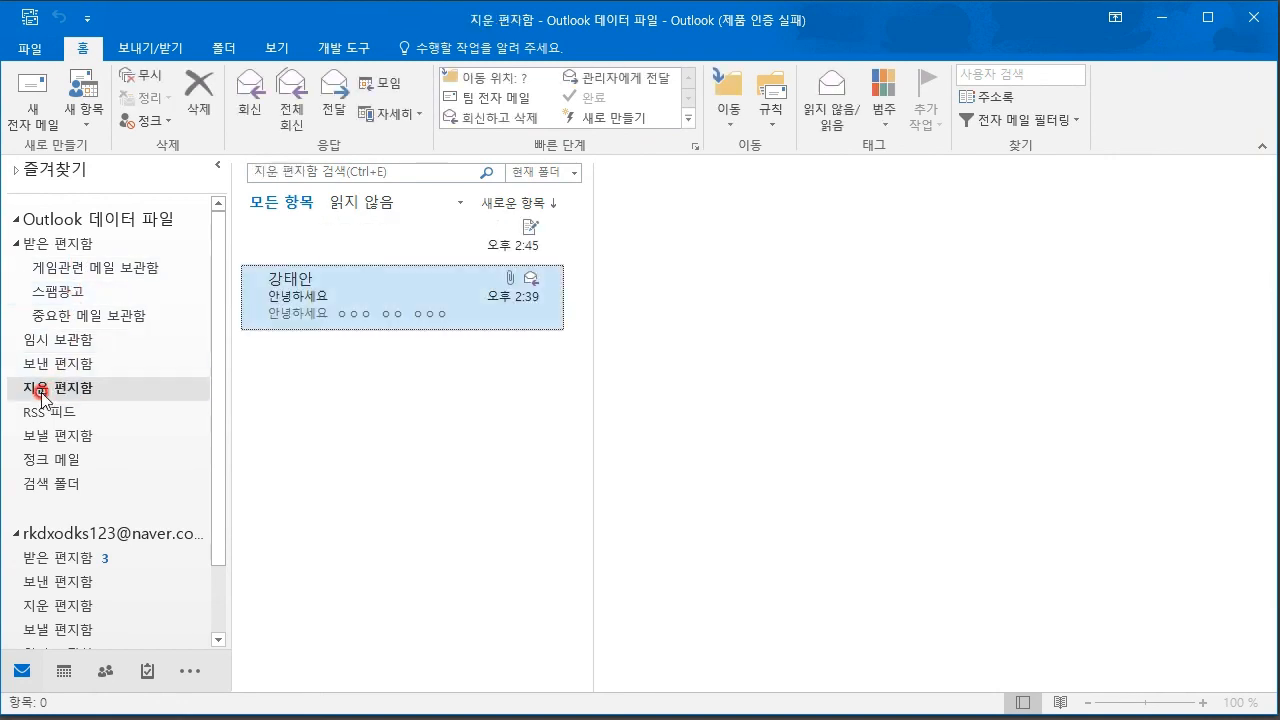
# - Create a 복원할 예정 subfolder under 지운 편지함
pyautogui.rightClick(42, 390)
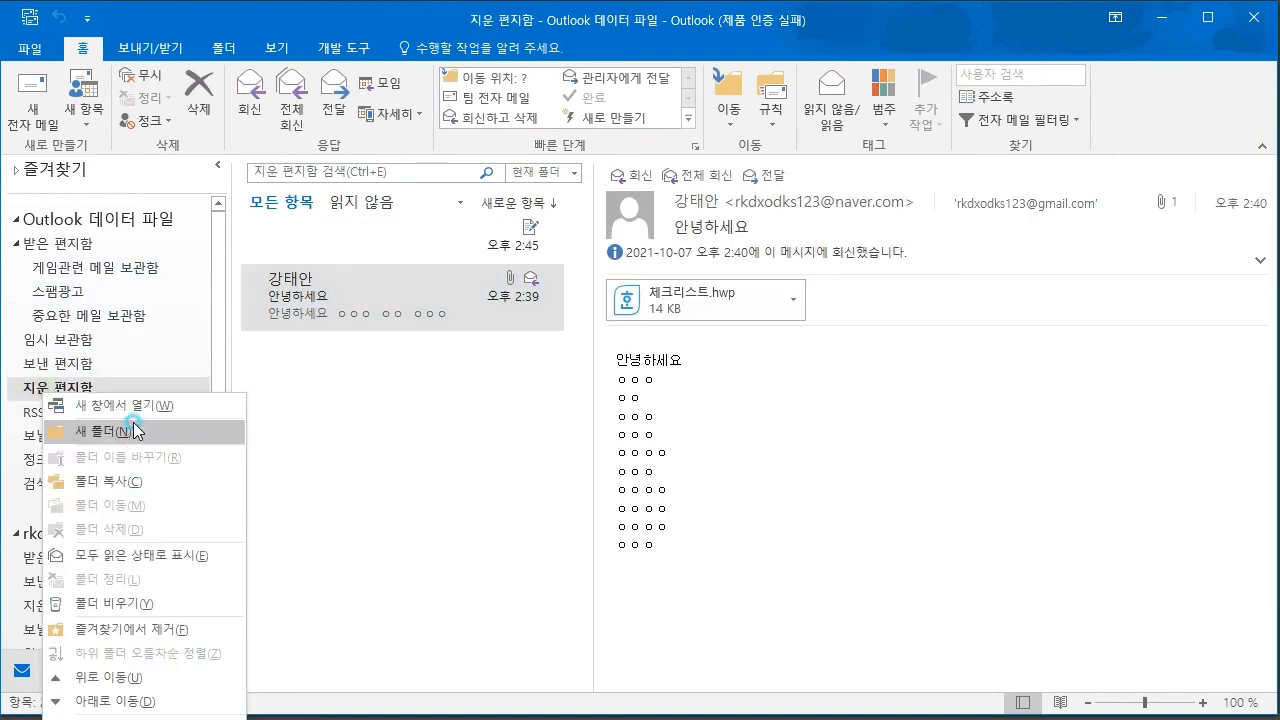
pyautogui.click(88, 408)
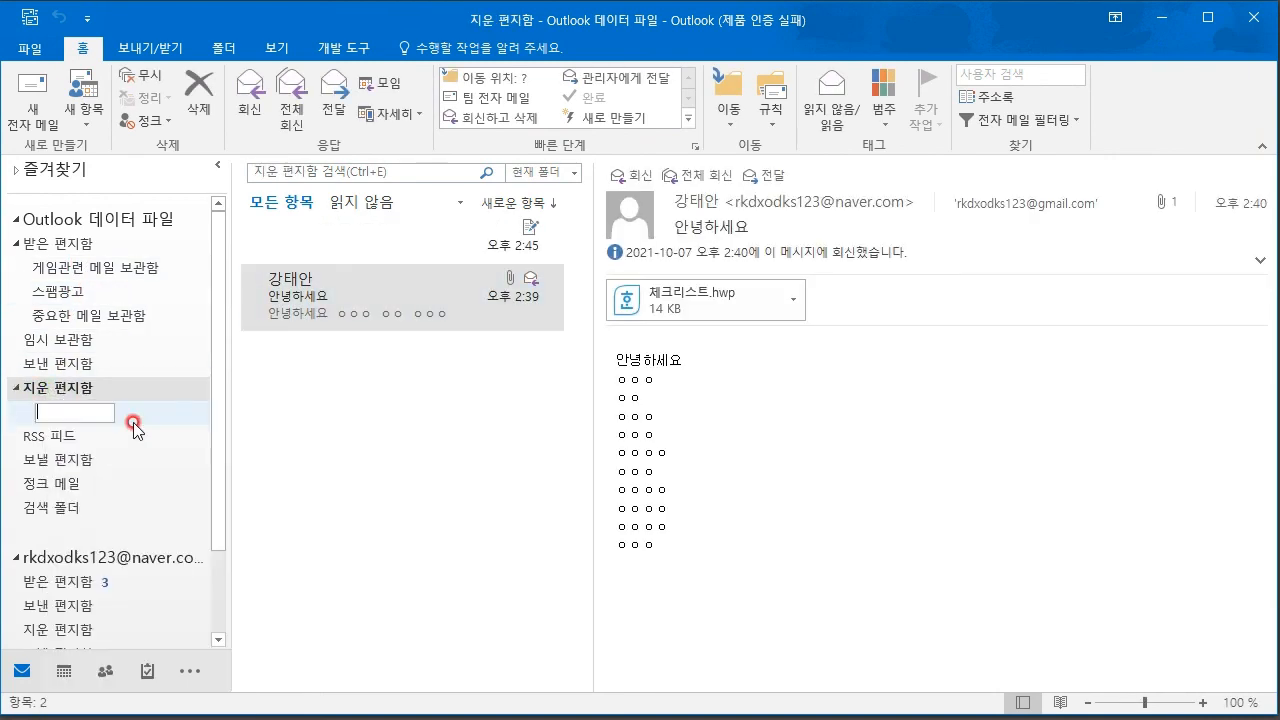
pyautogui.write('복원할 예정')
pyautogui.click(573, 570)
# - Collapse the mail account's folder tree in the folder pane
pyautogui.scroll(-2, 110, 420)
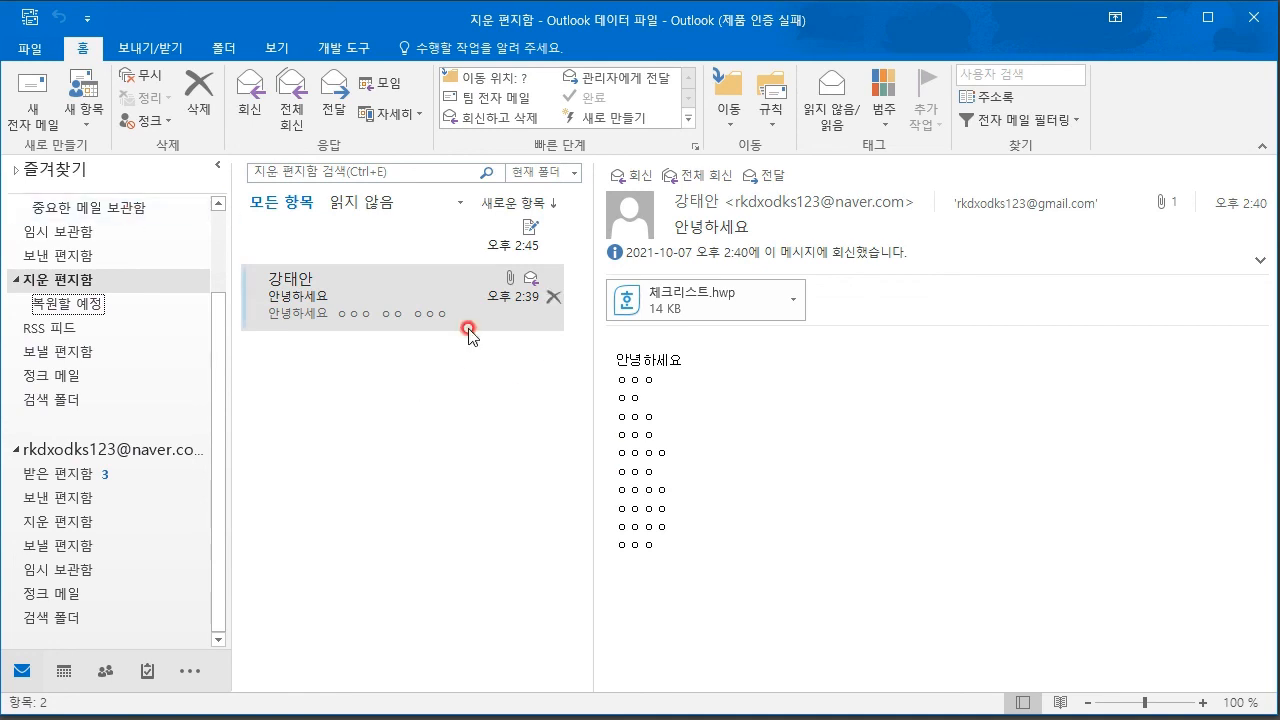
pyautogui.click(14, 451)
pyautogui.click(13, 557)
pyautogui.scroll(-2, 103, 583)
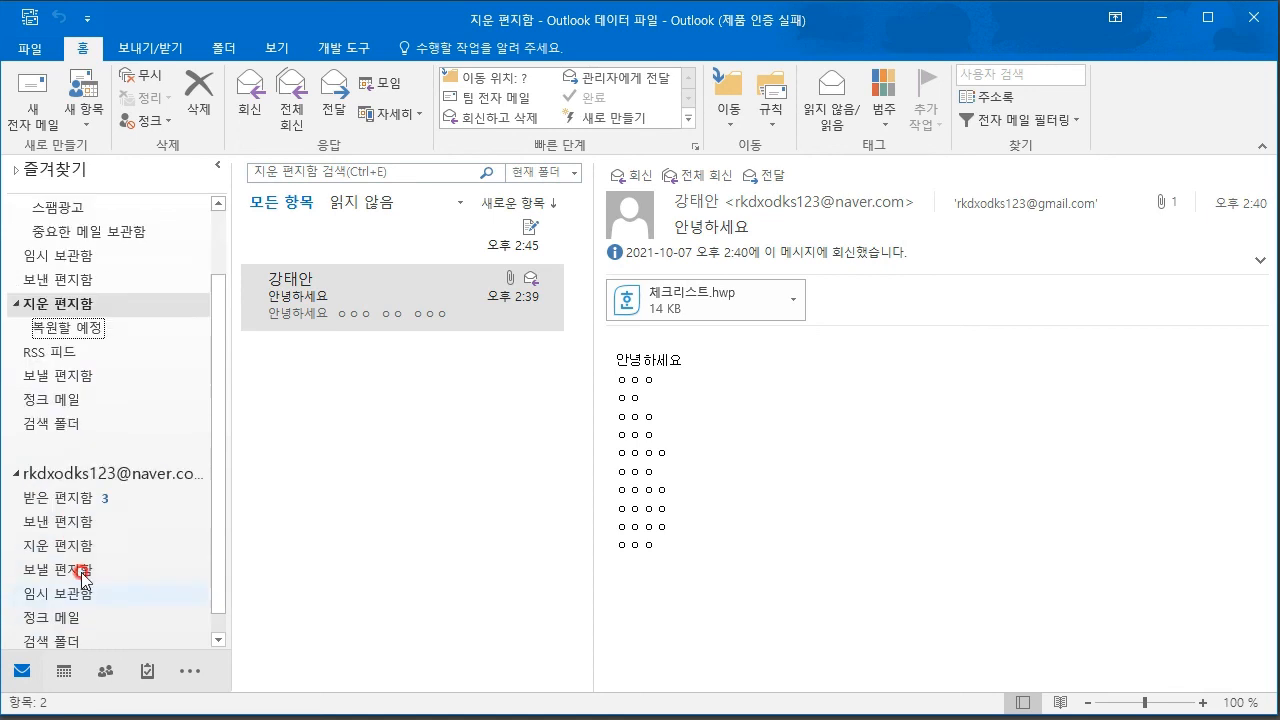
pyautogui.scroll(2, 88, 490)
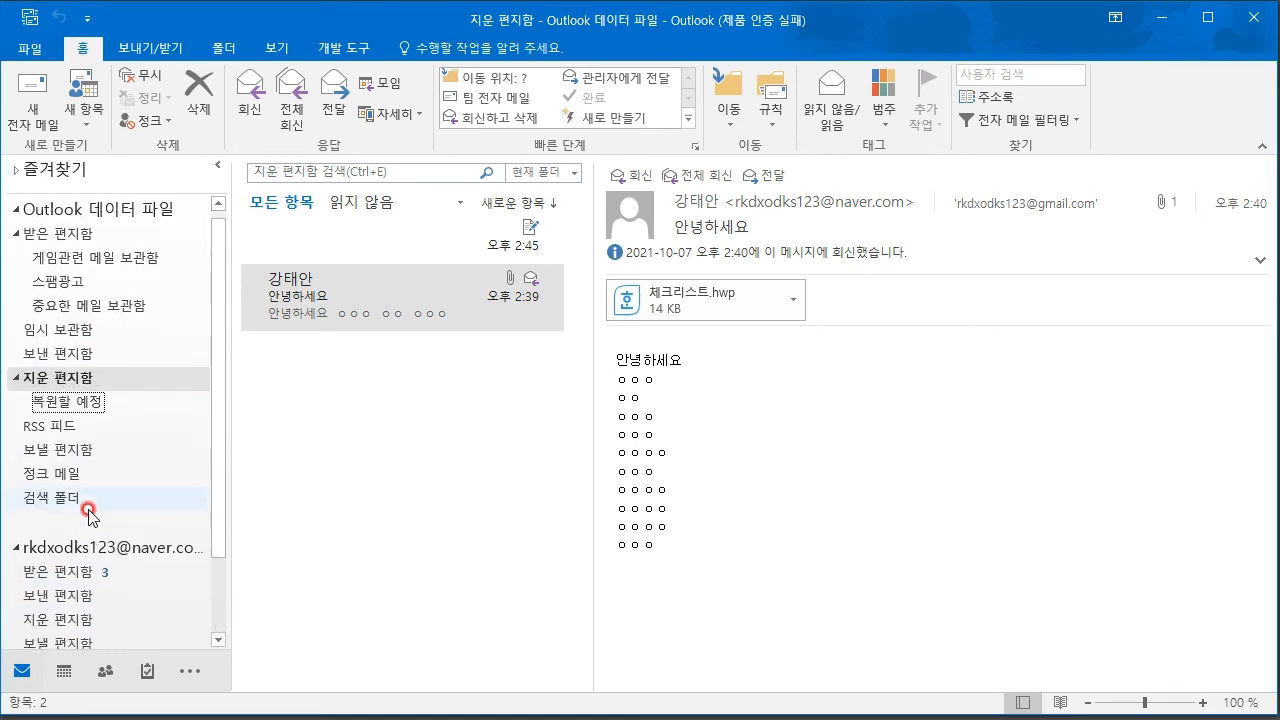
pyautogui.click(14, 557)
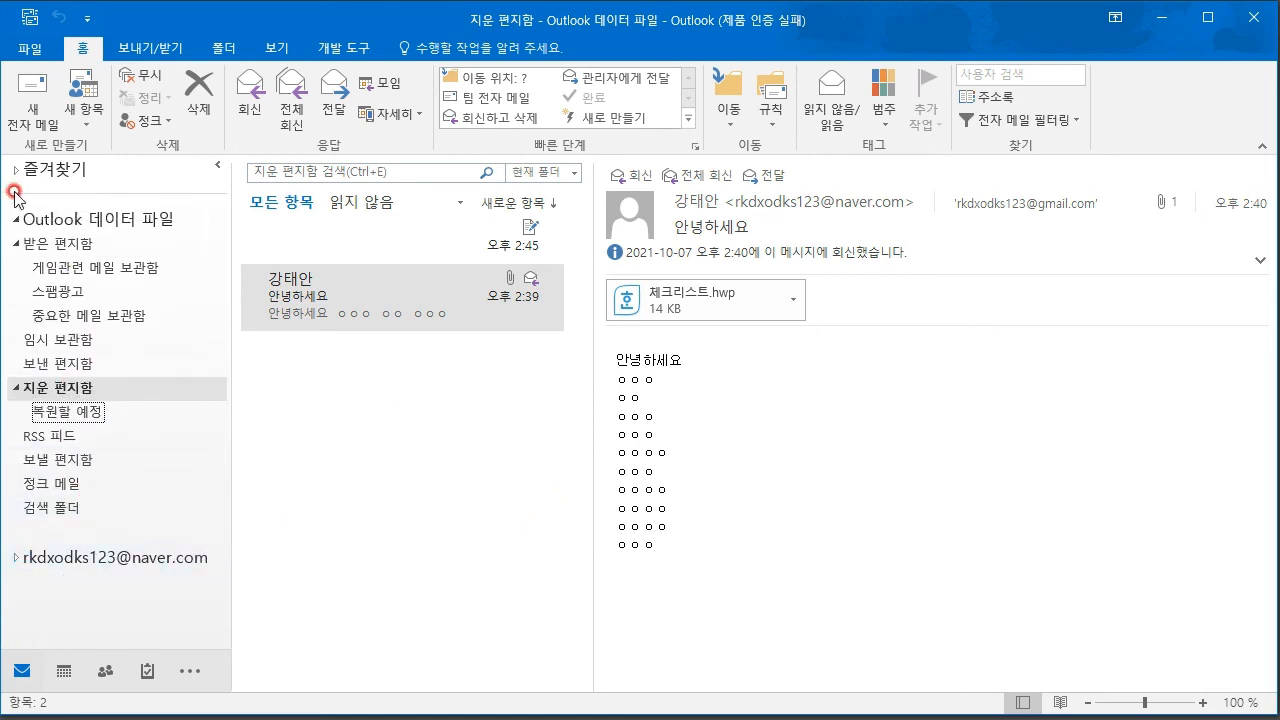
# - Open and close a blank new e-mail, then browse the Move and Rules dropdowns
pyautogui.click(33, 100)
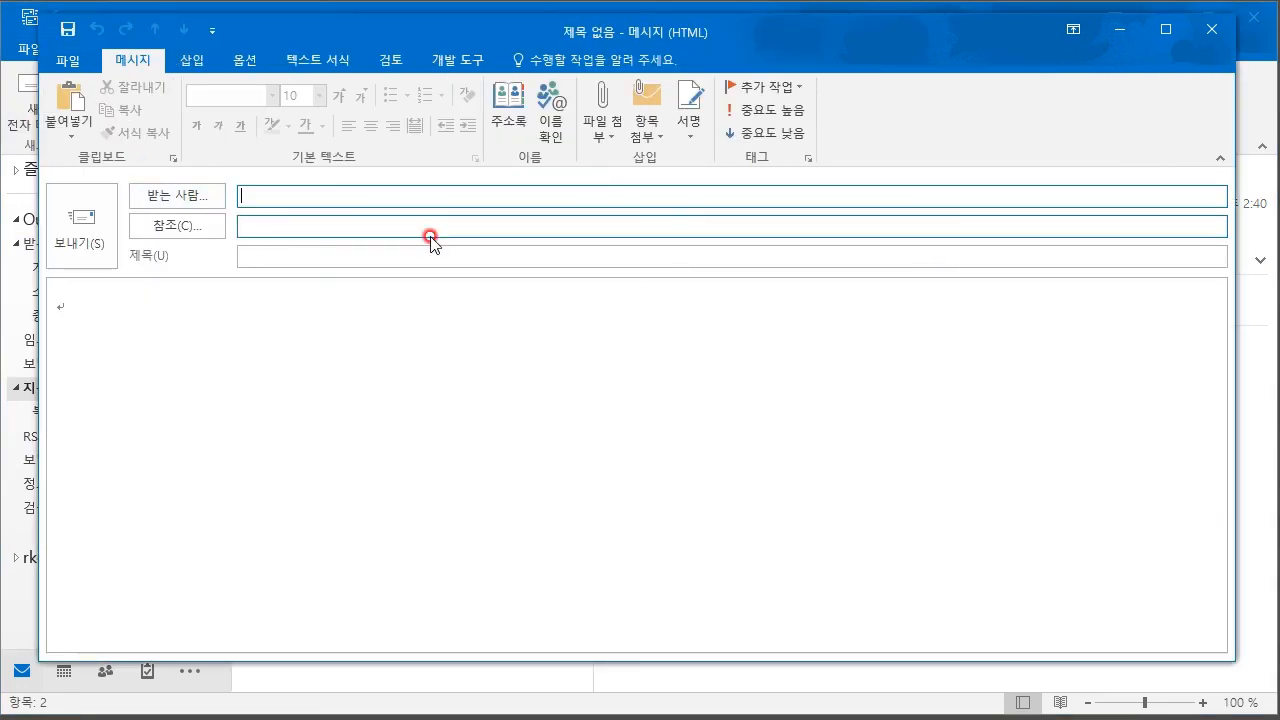
pyautogui.click(1207, 29)
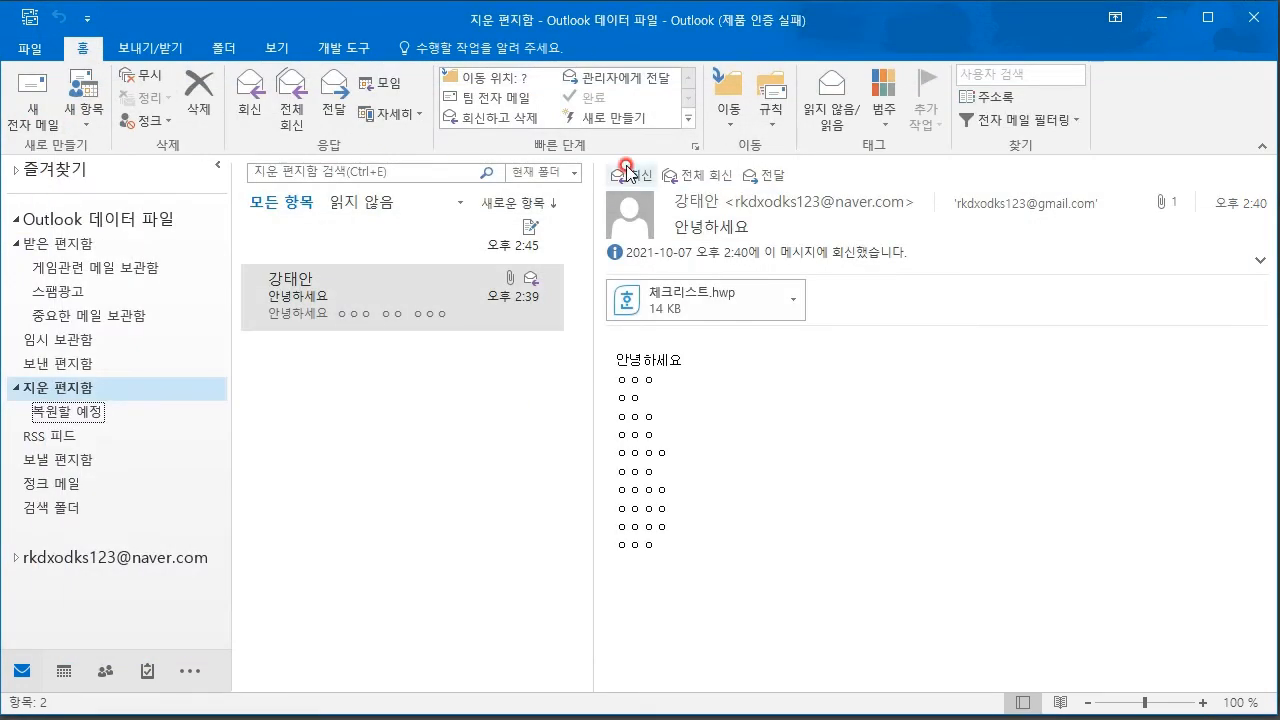
pyautogui.click(739, 115)
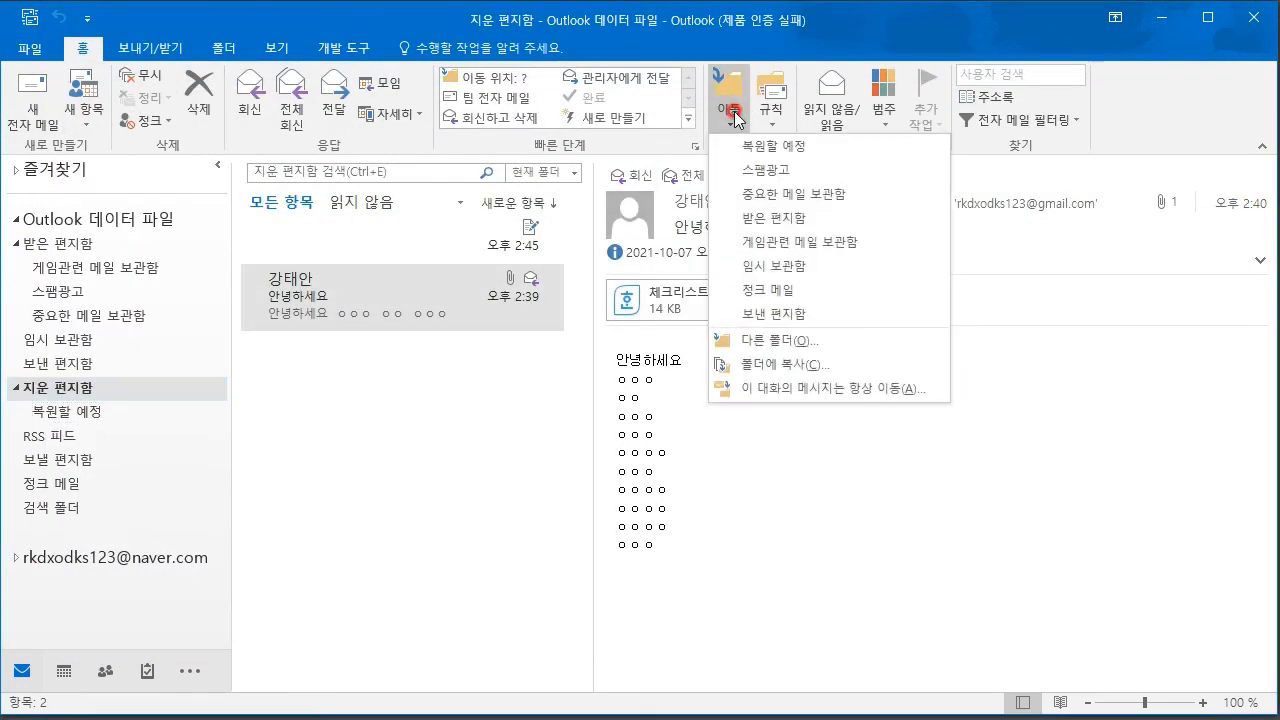
pyautogui.click(773, 124)
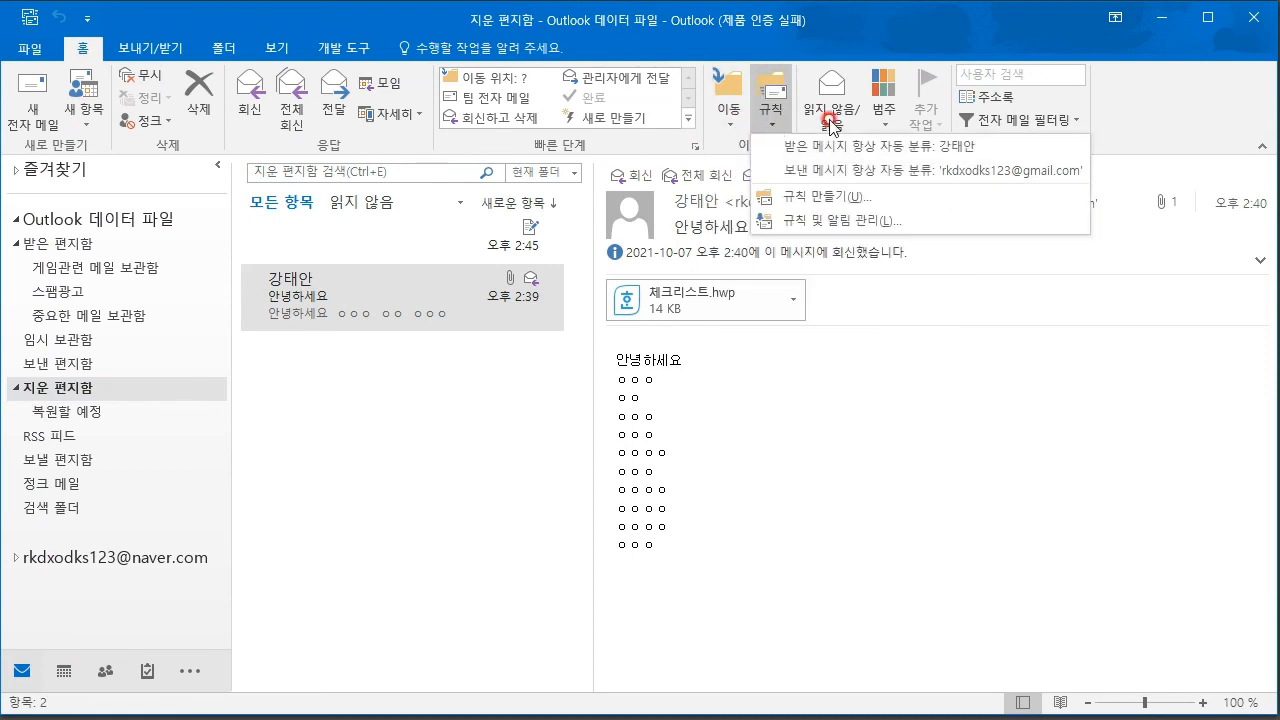
pyautogui.click(447, 420)
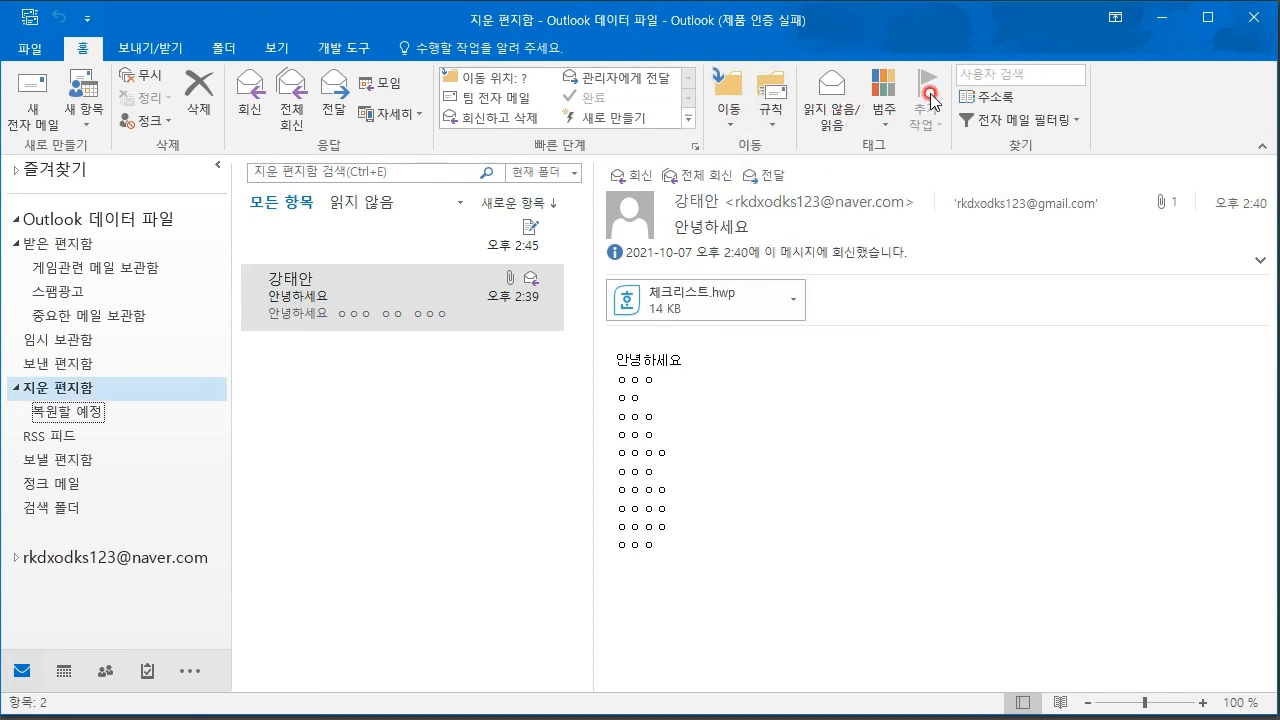
pyautogui.click(883, 122)
# - Open the 중요한 메일 보관함 folder and read its 문서공유 message
pyautogui.click(555, 398)
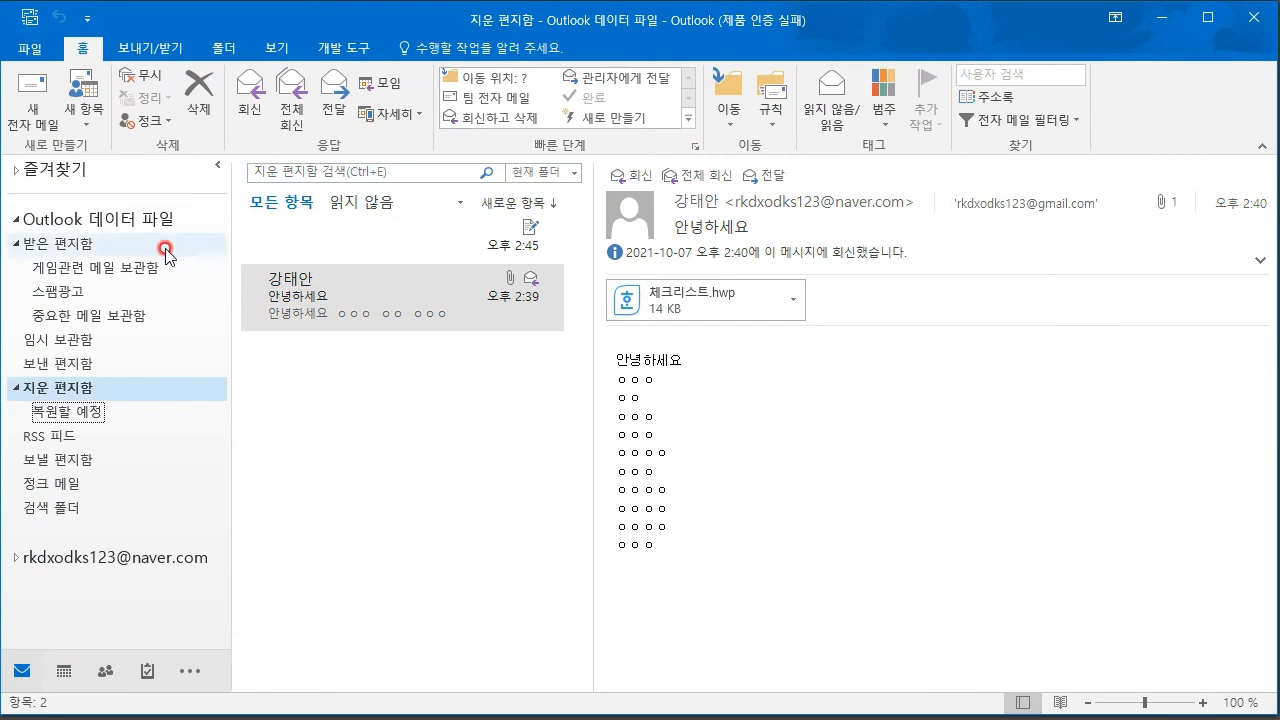
pyautogui.click(75, 316)
pyautogui.click(440, 290)
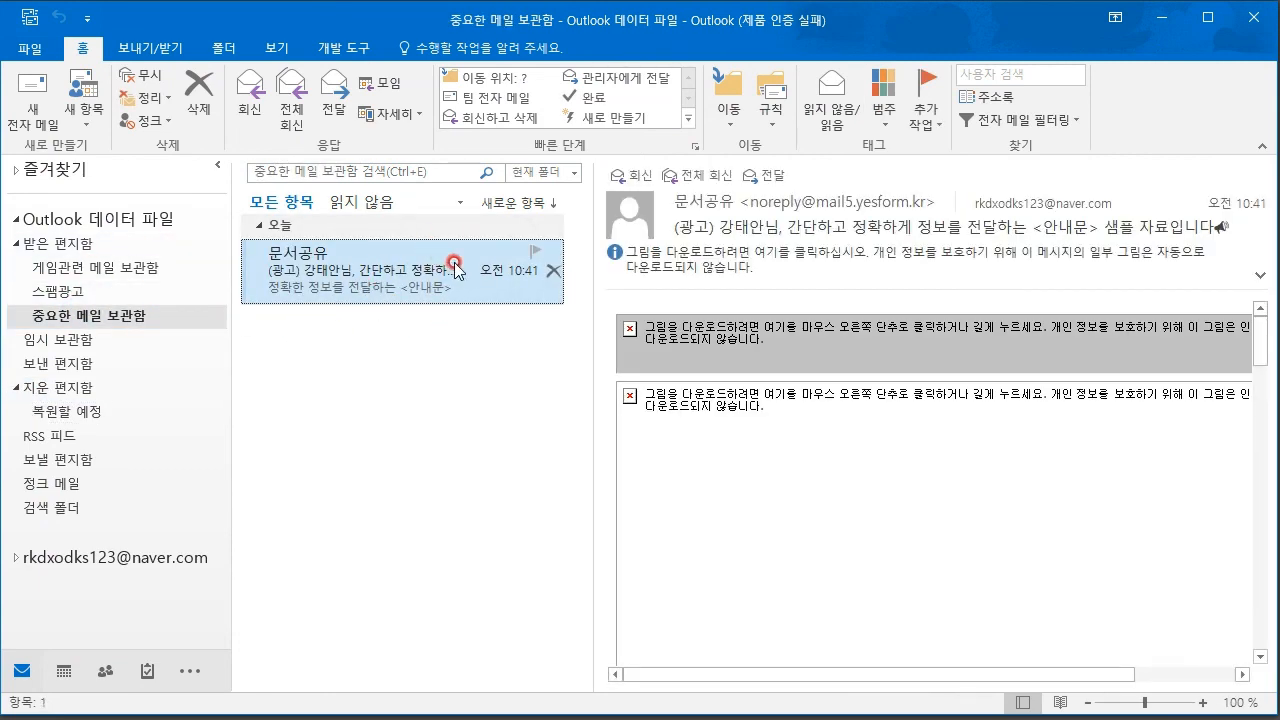
pyautogui.rightClick(453, 265)
# - Assign the 노란색 범주 yellow category to the 문서공유 message
pyautogui.moveTo(525, 424)
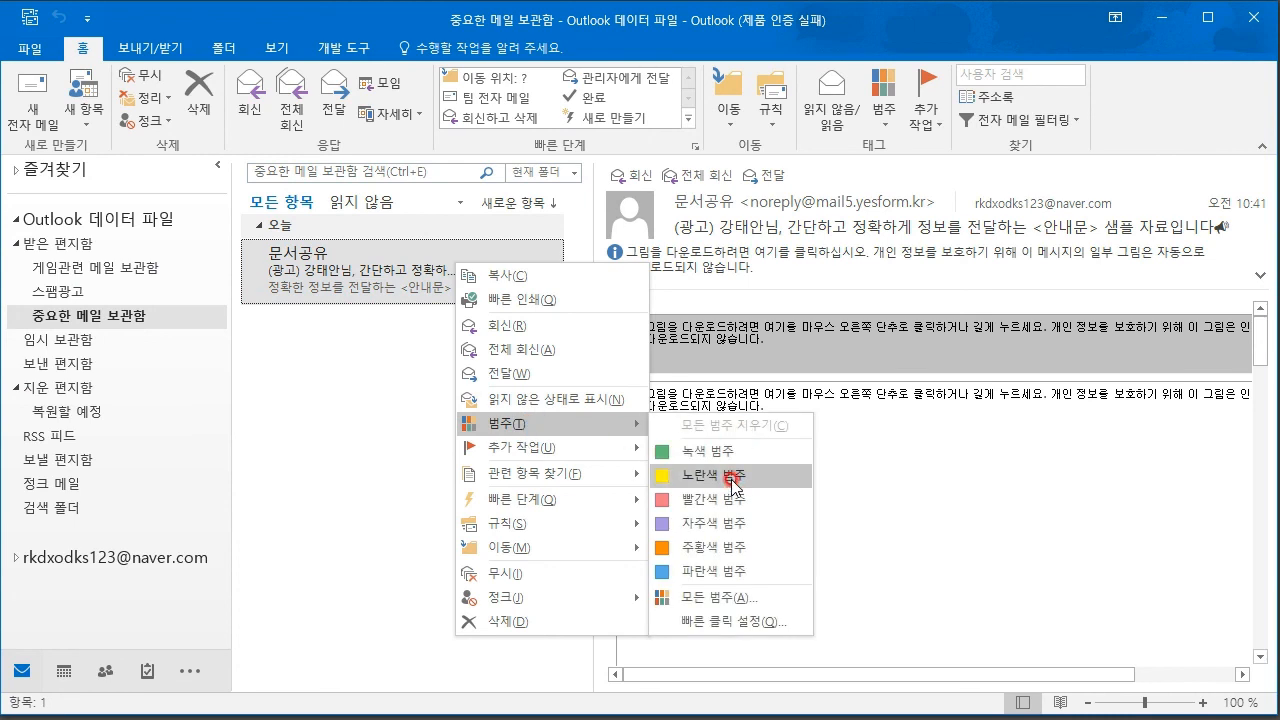
pyautogui.click(733, 488)
pyautogui.click(649, 405)
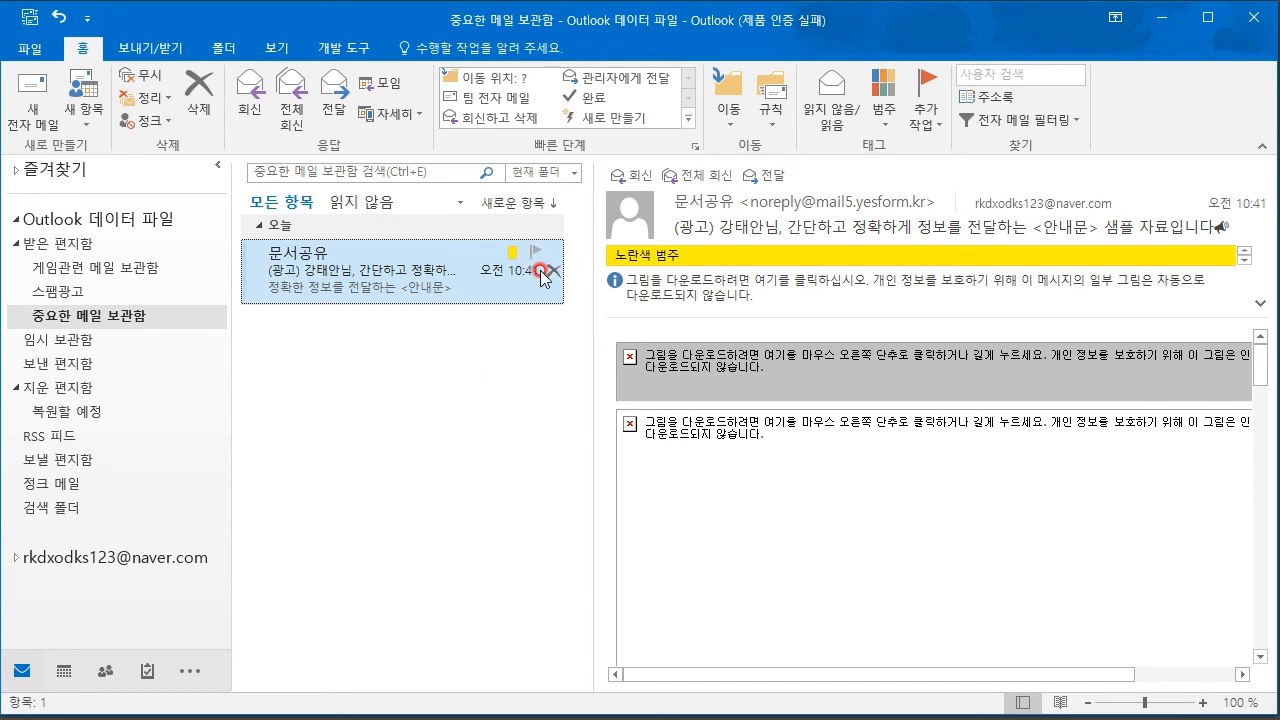
# - Filter the folder to 분류됨 > 노란색 범주 mail, then clear the filter
pyautogui.click(1068, 121)
pyautogui.click(1068, 121)
pyautogui.click(1068, 121)
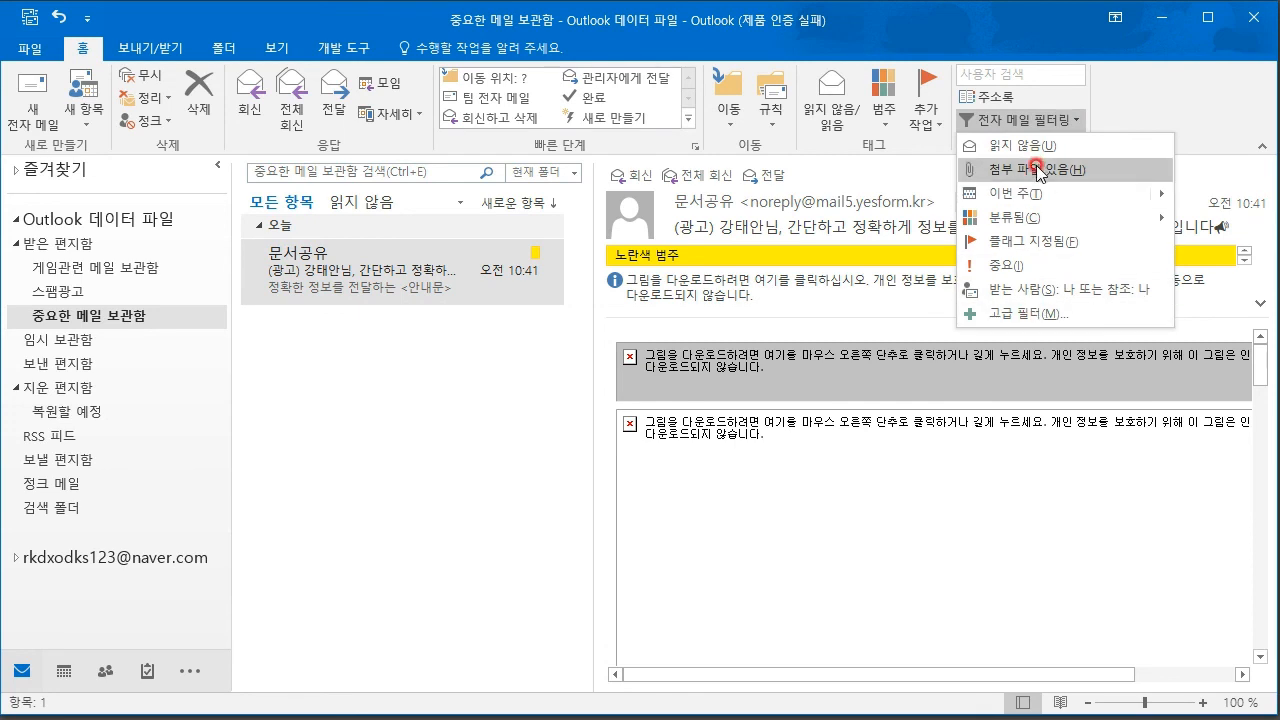
pyautogui.moveTo(1047, 216)
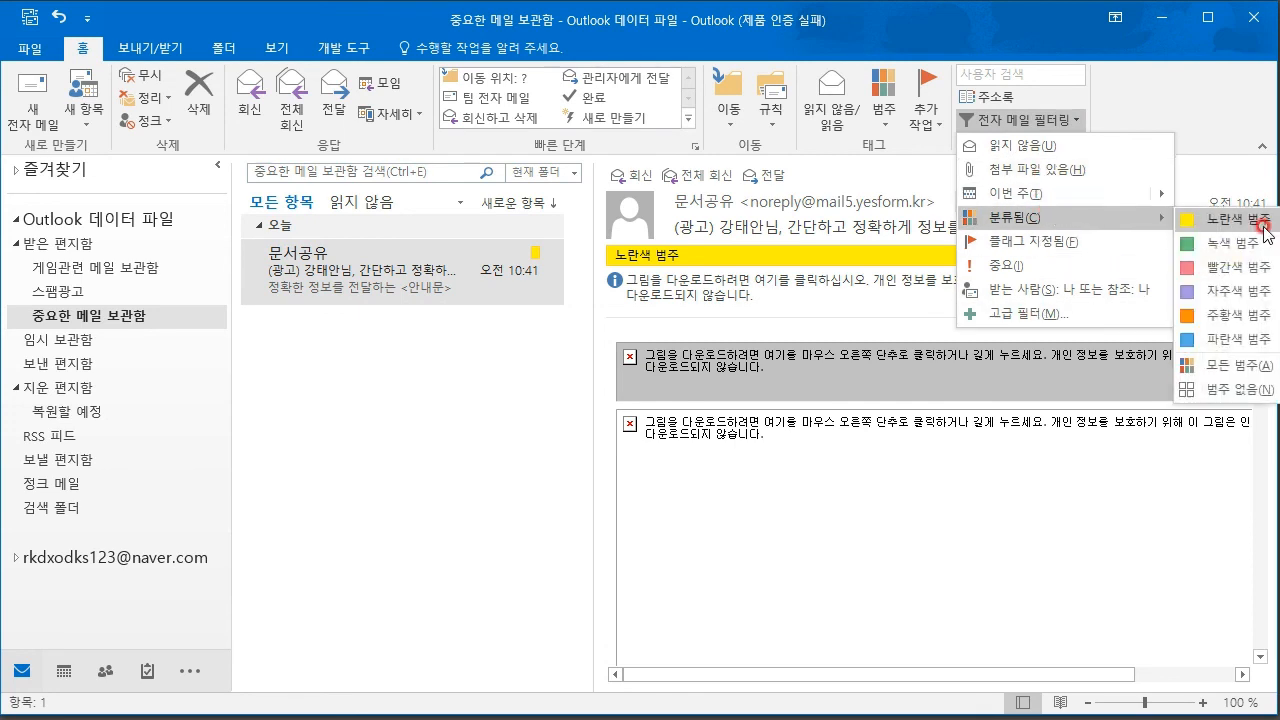
pyautogui.click(1200, 218)
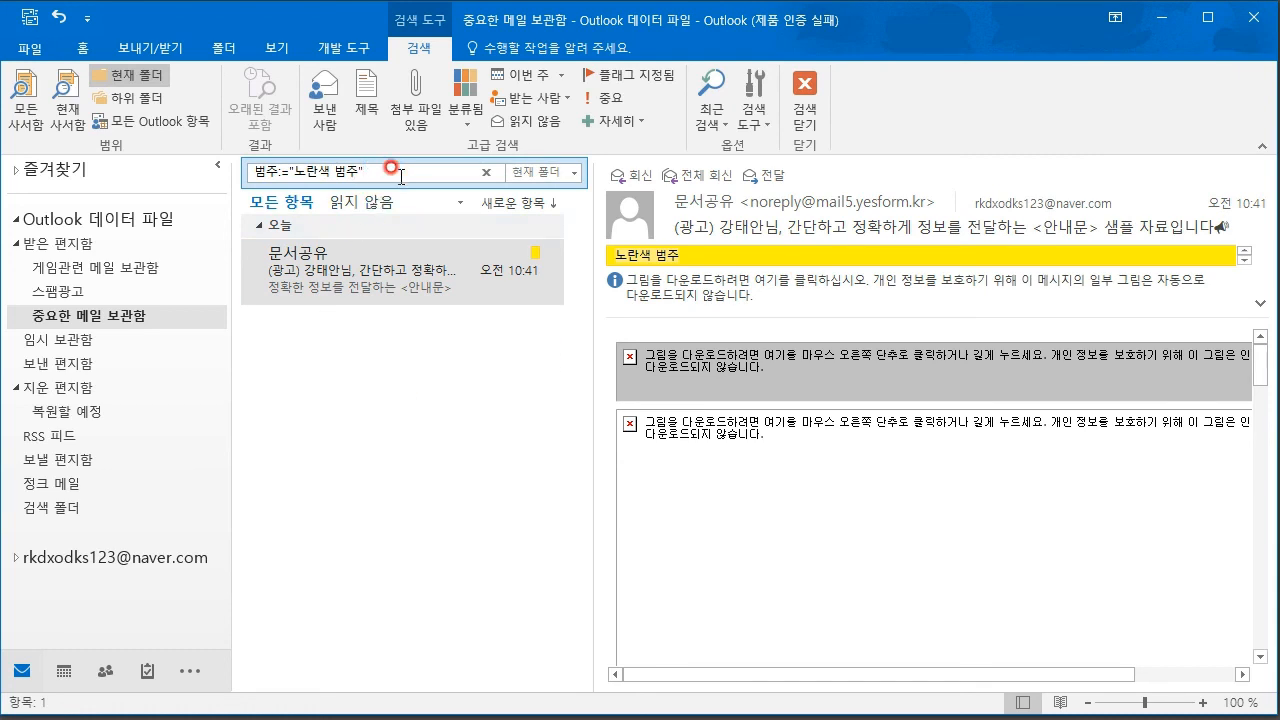
pyautogui.press('Escape')
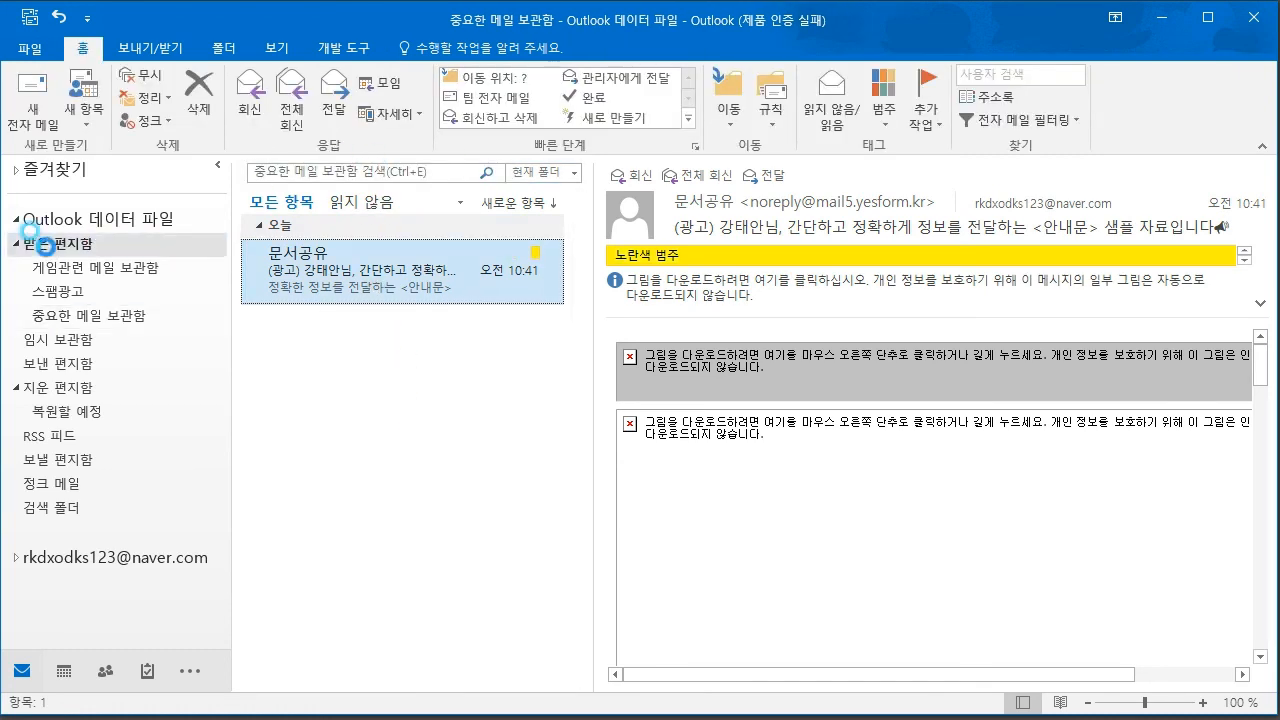
# - Search the mail account's 받은 편지함 for 티몬, then clear the search term
pyautogui.click(50, 252)
pyautogui.click(14, 558)
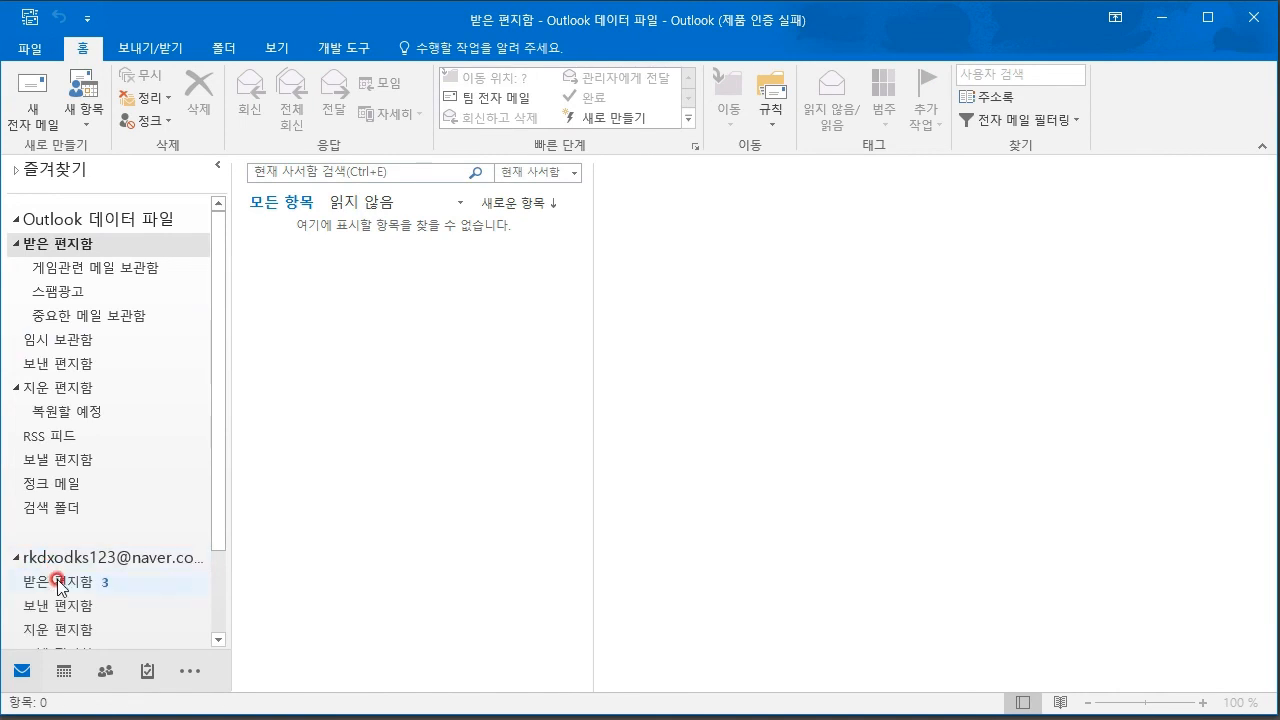
pyautogui.click(16, 578)
pyautogui.click(372, 172)
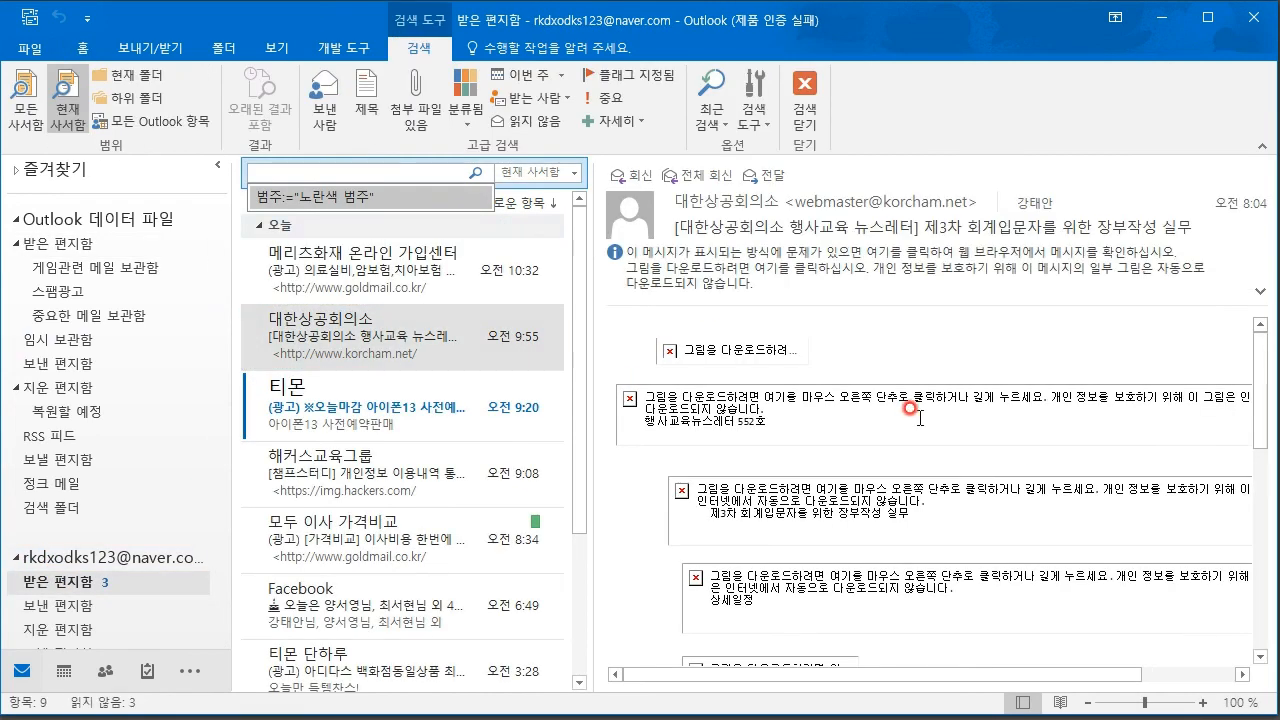
pyautogui.write('ㅇxlahs')
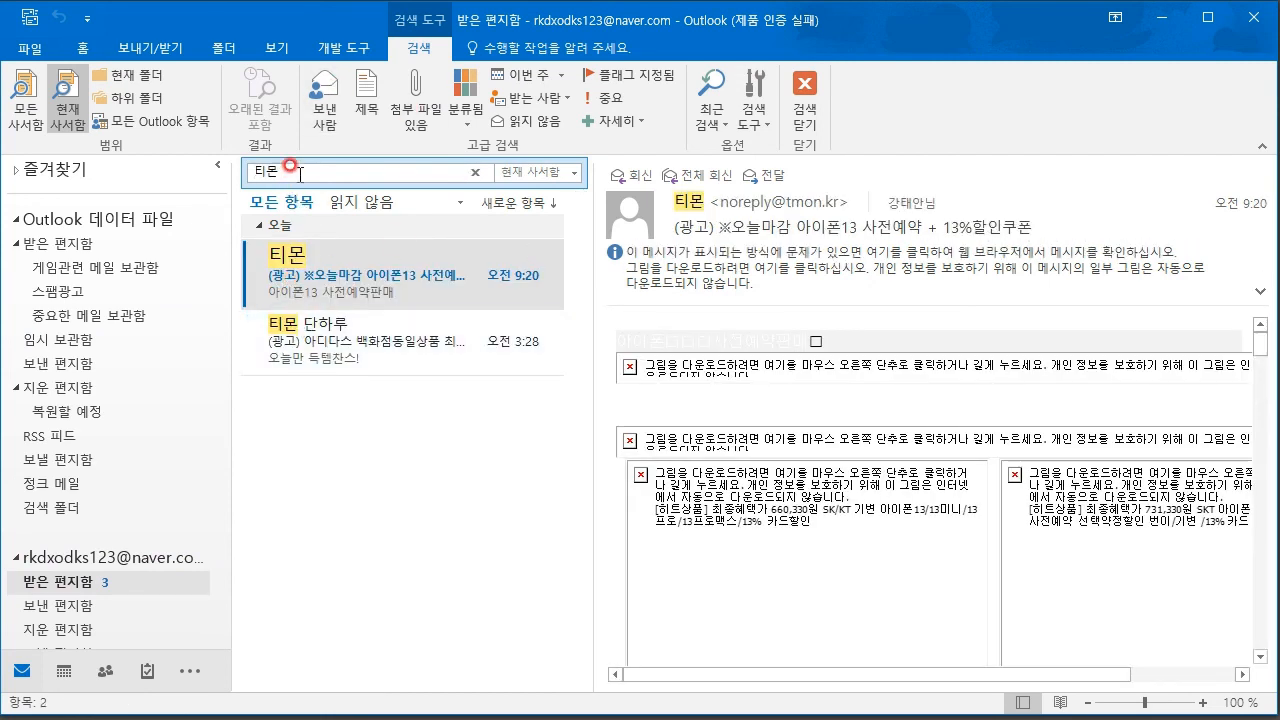
pyautogui.moveTo(305, 172); pyautogui.dragTo(250, 170)
pyautogui.press('BackSpace')
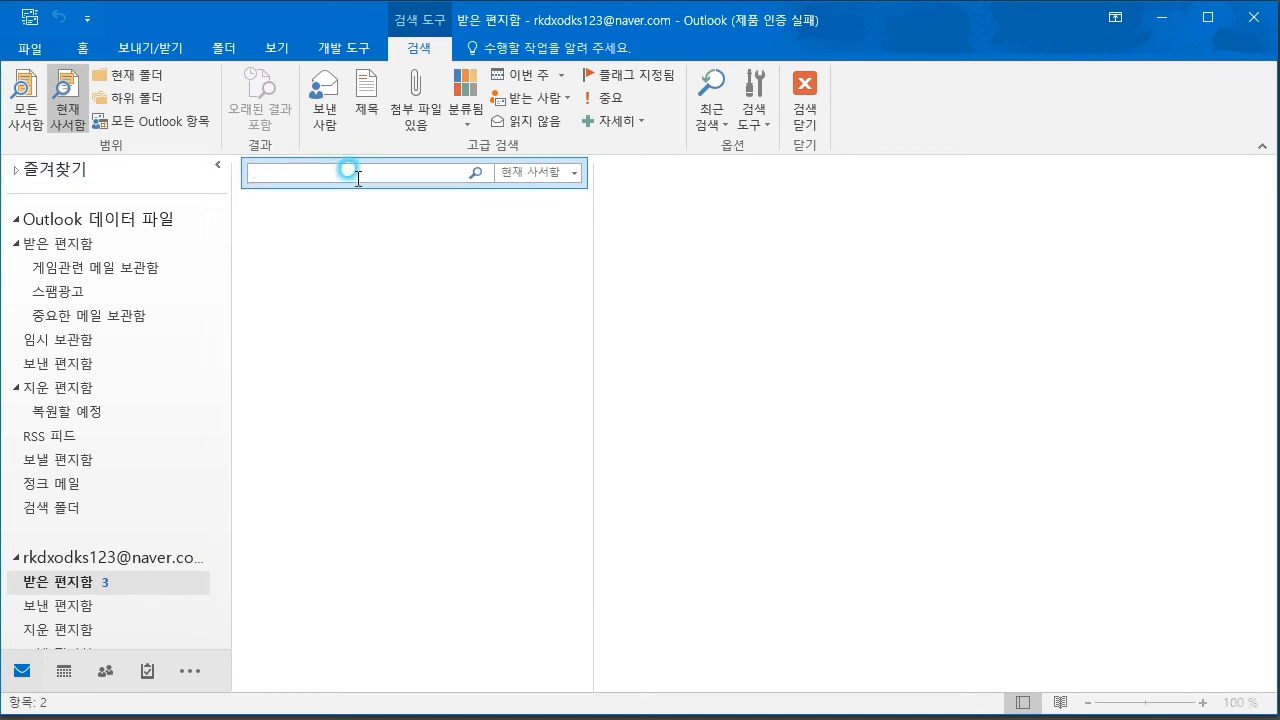
# - Widen the search scope to 모든 Outlook 항목 and bring up the Notepad notes
pyautogui.click(573, 173)
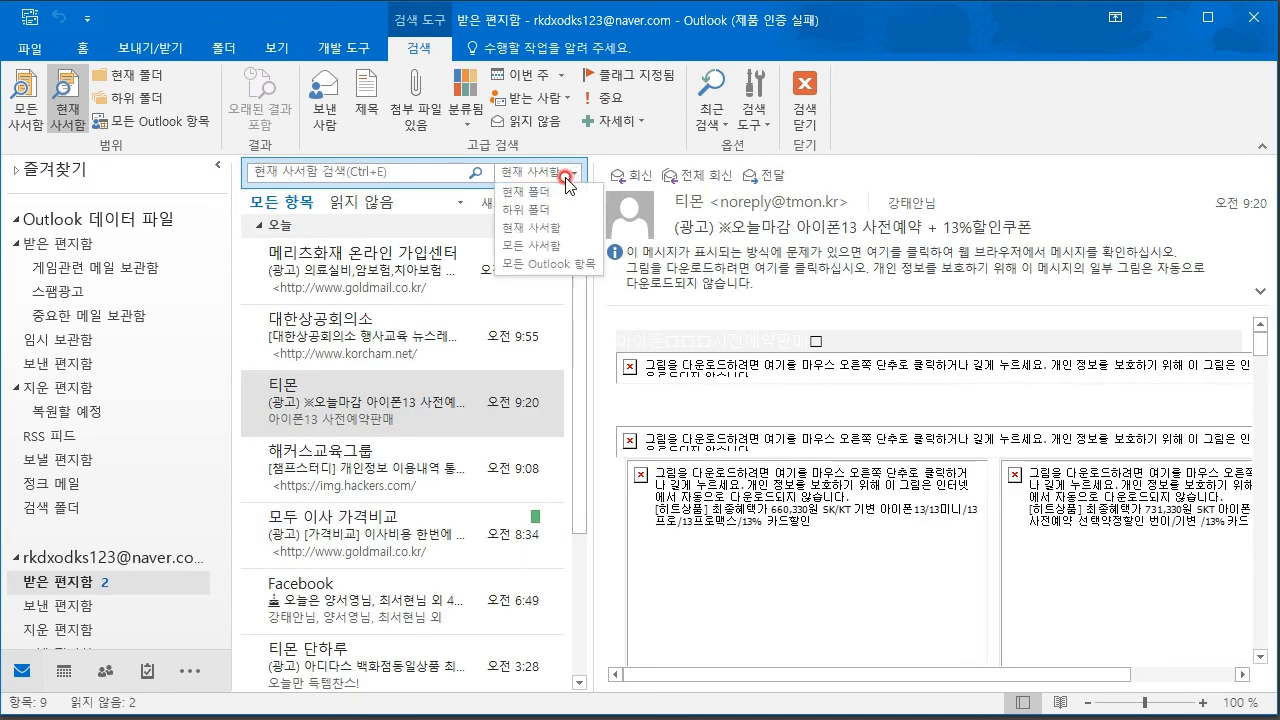
pyautogui.click(545, 264)
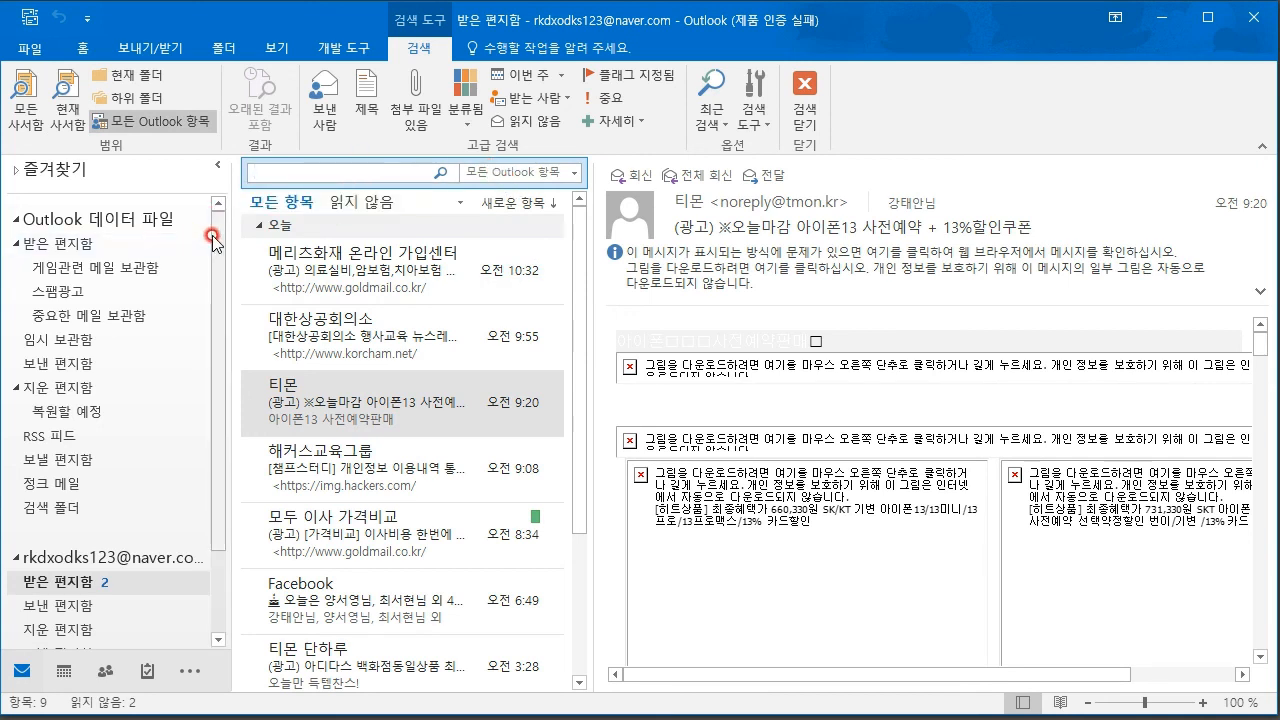
pyautogui.hotkey('alt', 'Tab')
pyautogui.click(1188, 480)
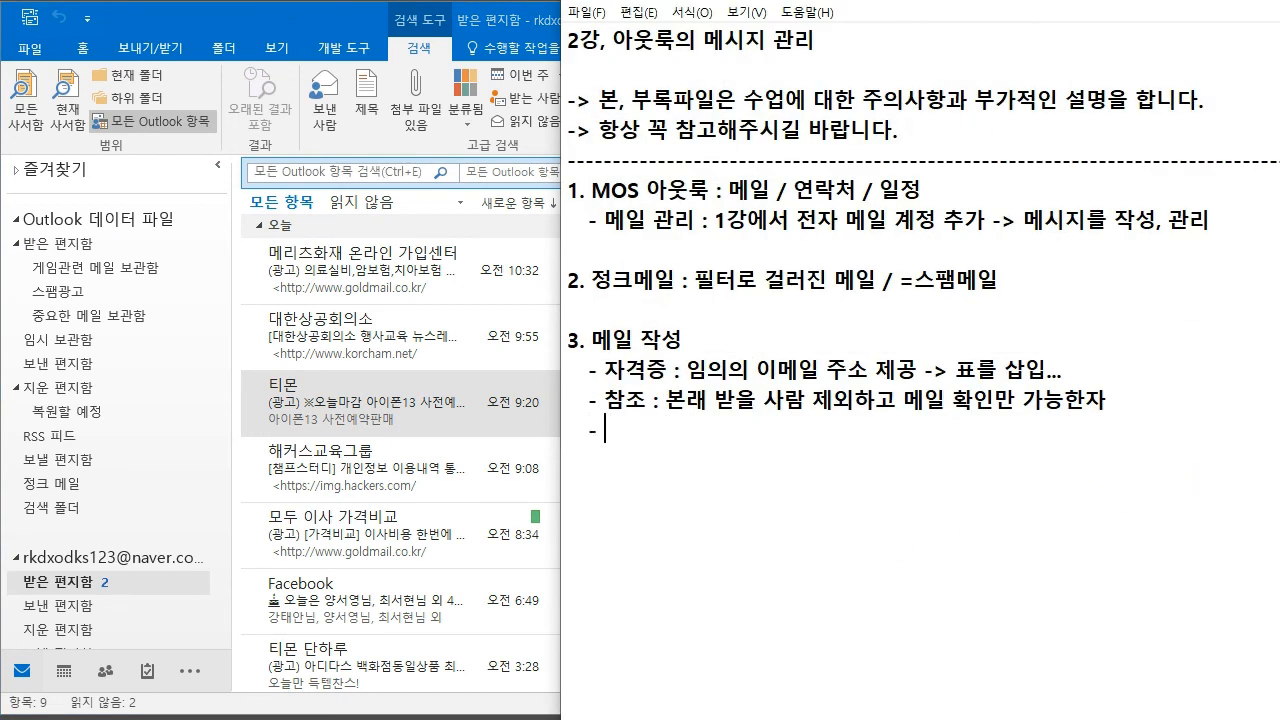
# - Add the note '아웃룩 받은편지함에서 "티몬" 키워드로 검색하여 범주색상을 노란색으로 표시' and return to Outlook
pyautogui.write('아웃룩 받은편')
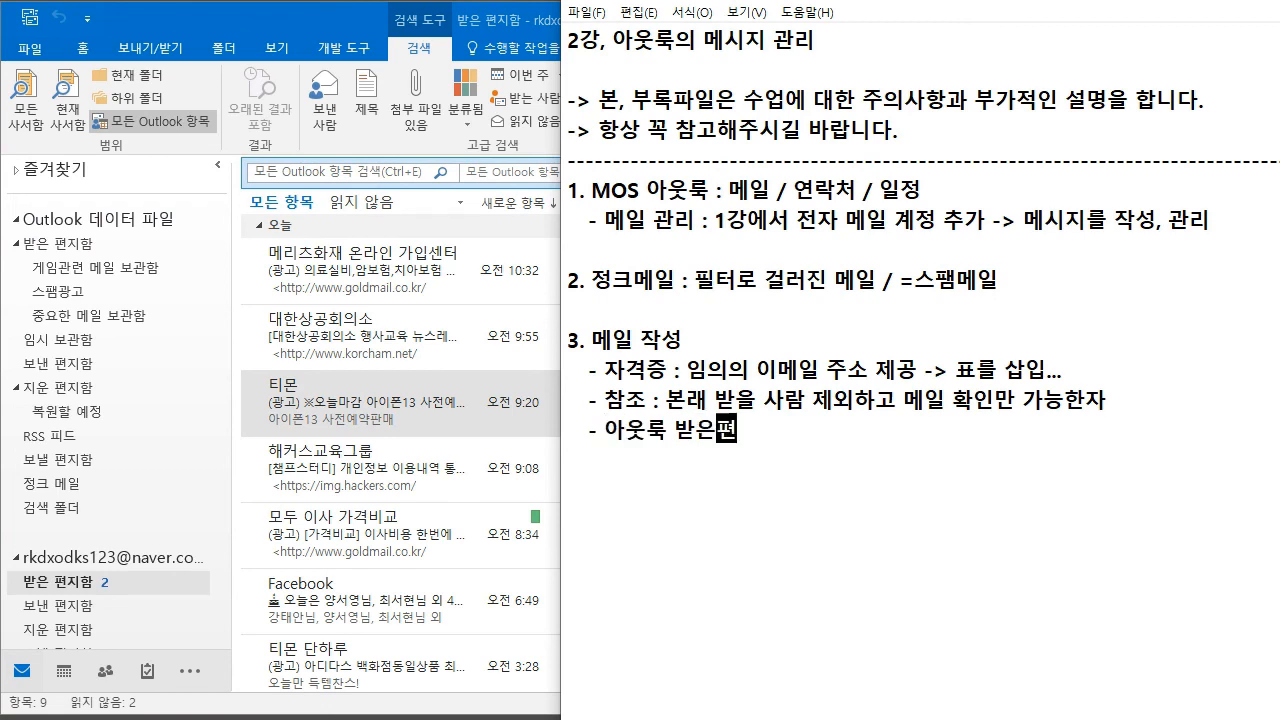
pyautogui.write('지하함에서 "티몬"이라는 키워드로 검색을 하여 범주색상')
pyautogui.press('Return')
pyautogui.write('을 노란색으로 표시하여라')
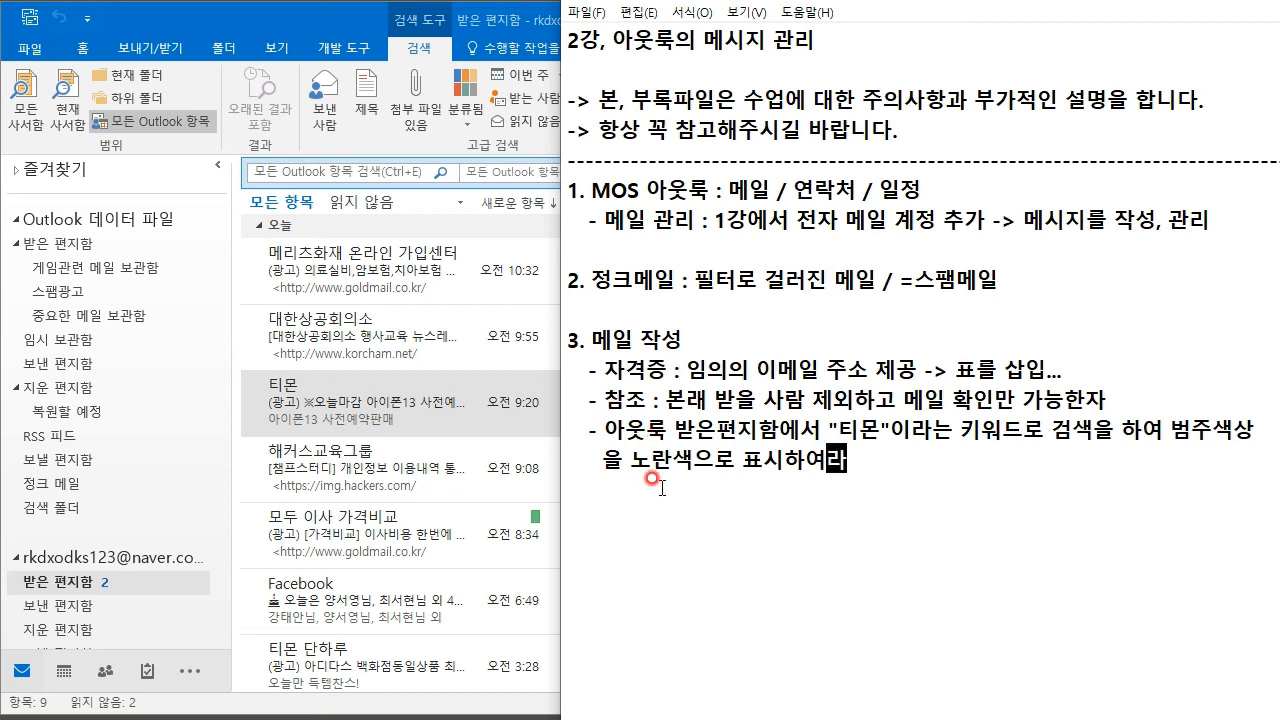
pyautogui.moveTo(662, 429); pyautogui.dragTo(822, 429)
pyautogui.click(822, 429)
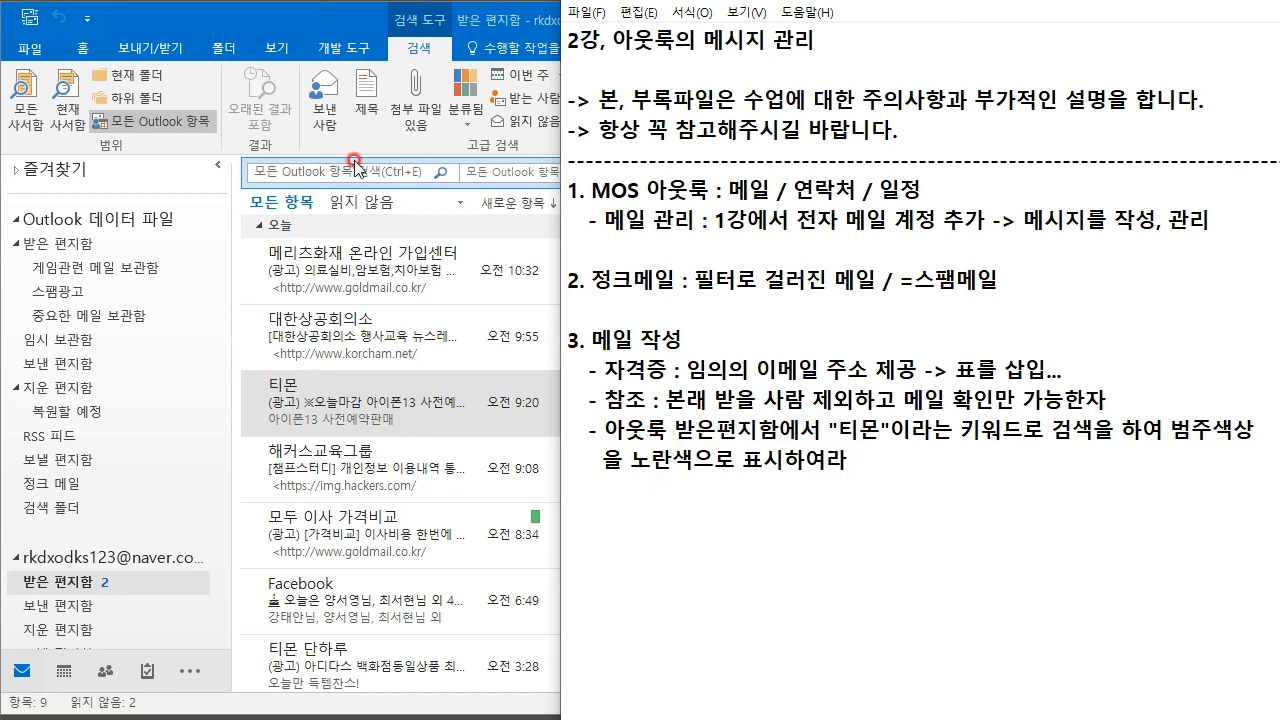
pyautogui.click(1170, 428)
pyautogui.click(852, 458)
pyautogui.hotkey('alt', 'Tab')
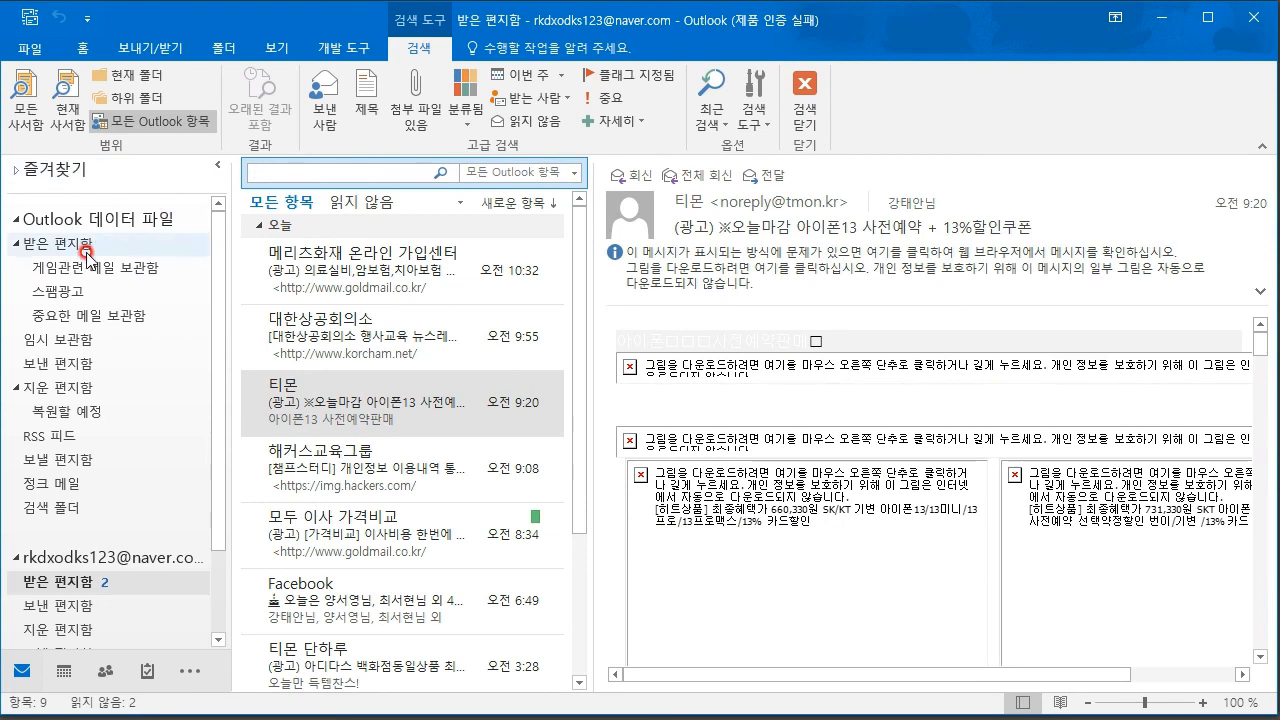
# - Open 중요한 메일 보관함 to the 문서공유 message and expand the Favorites group
pyautogui.click(86, 316)
pyautogui.rightClick(447, 244)
pyautogui.click(367, 364)
pyautogui.click(18, 171)
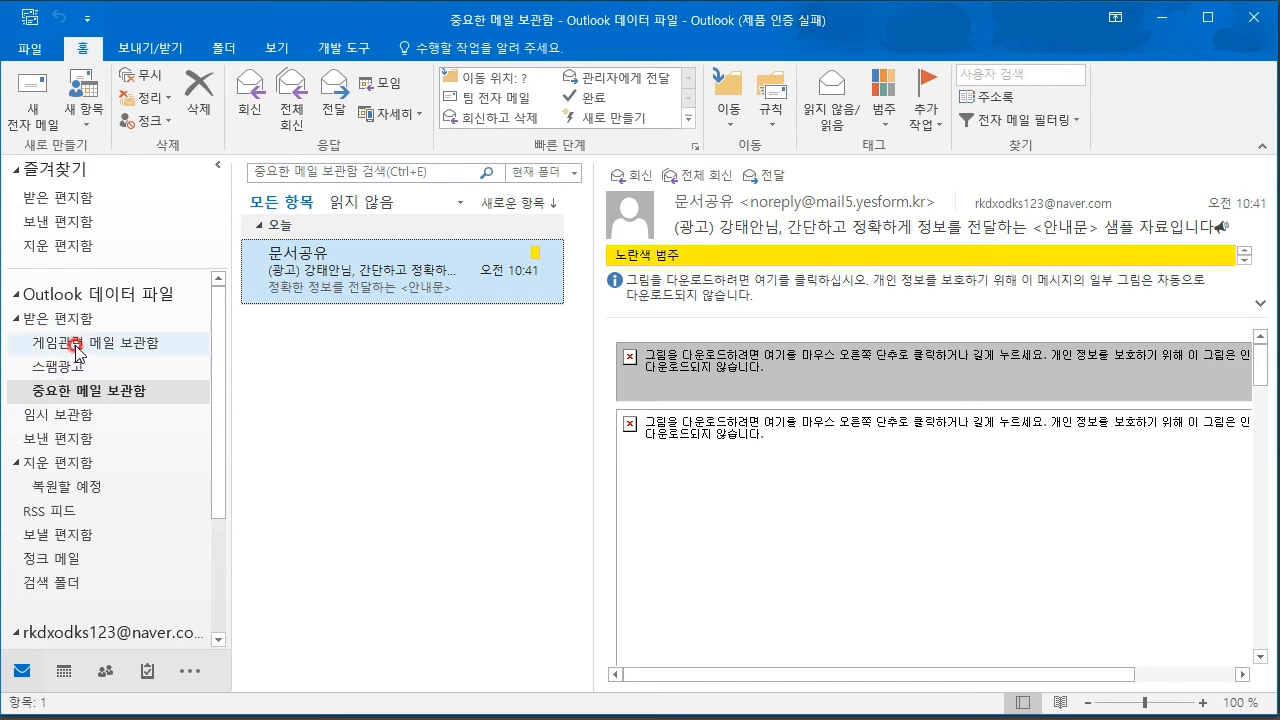
# - Open the Move Items dialog for 문서공유 and cancel it without moving
pyautogui.rightClick(384, 246)
pyautogui.moveTo(543, 524)
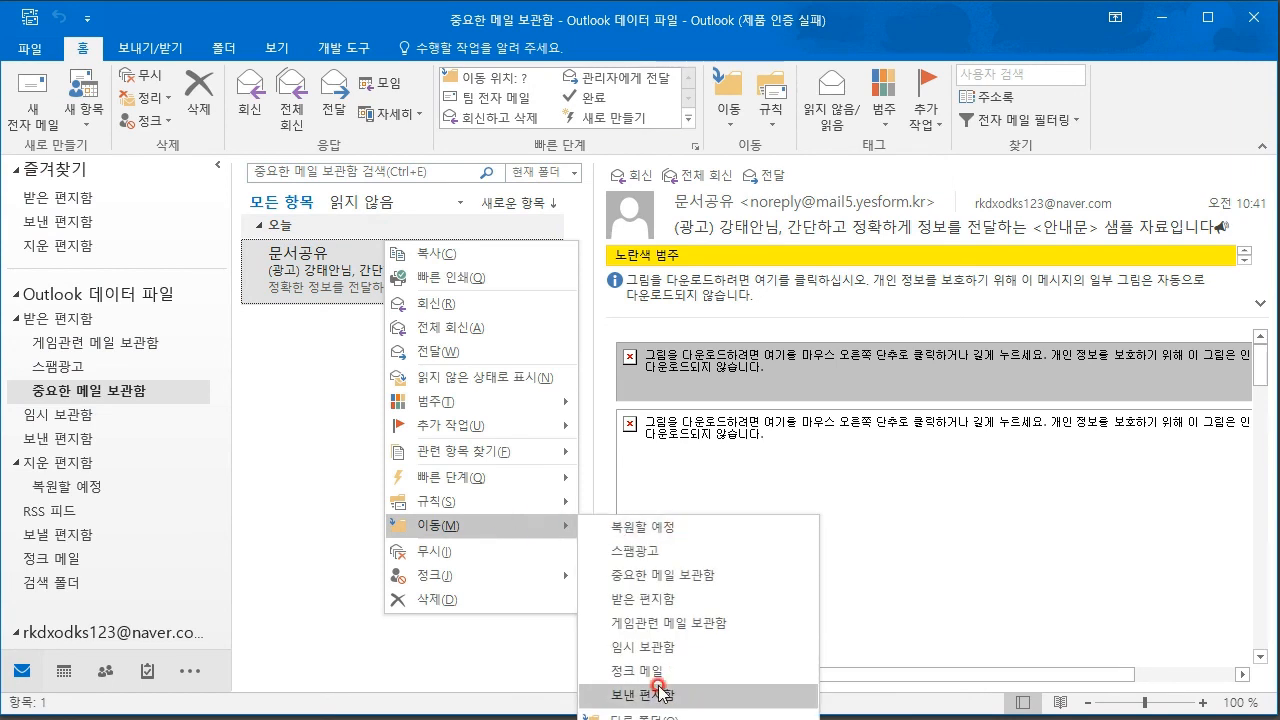
pyautogui.click(660, 716)
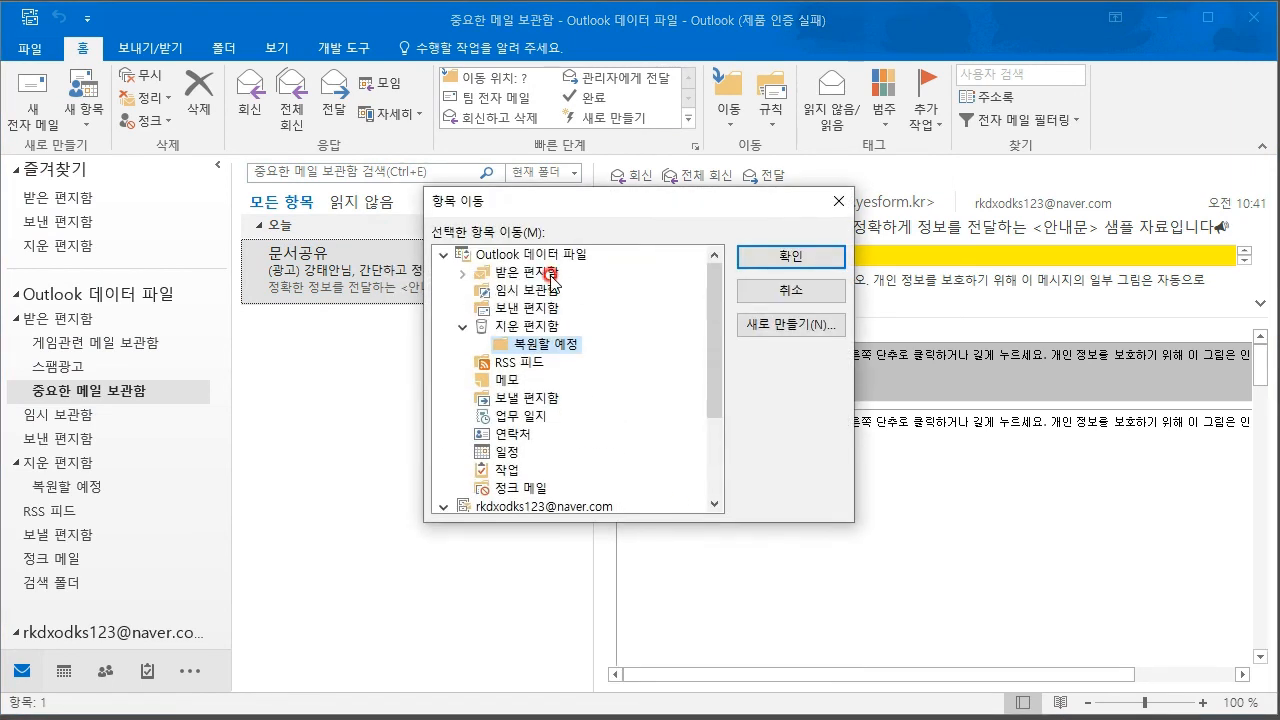
pyautogui.scroll(-3, 555, 347)
pyautogui.scroll(3, 553, 402)
pyautogui.scroll(-3, 596, 390)
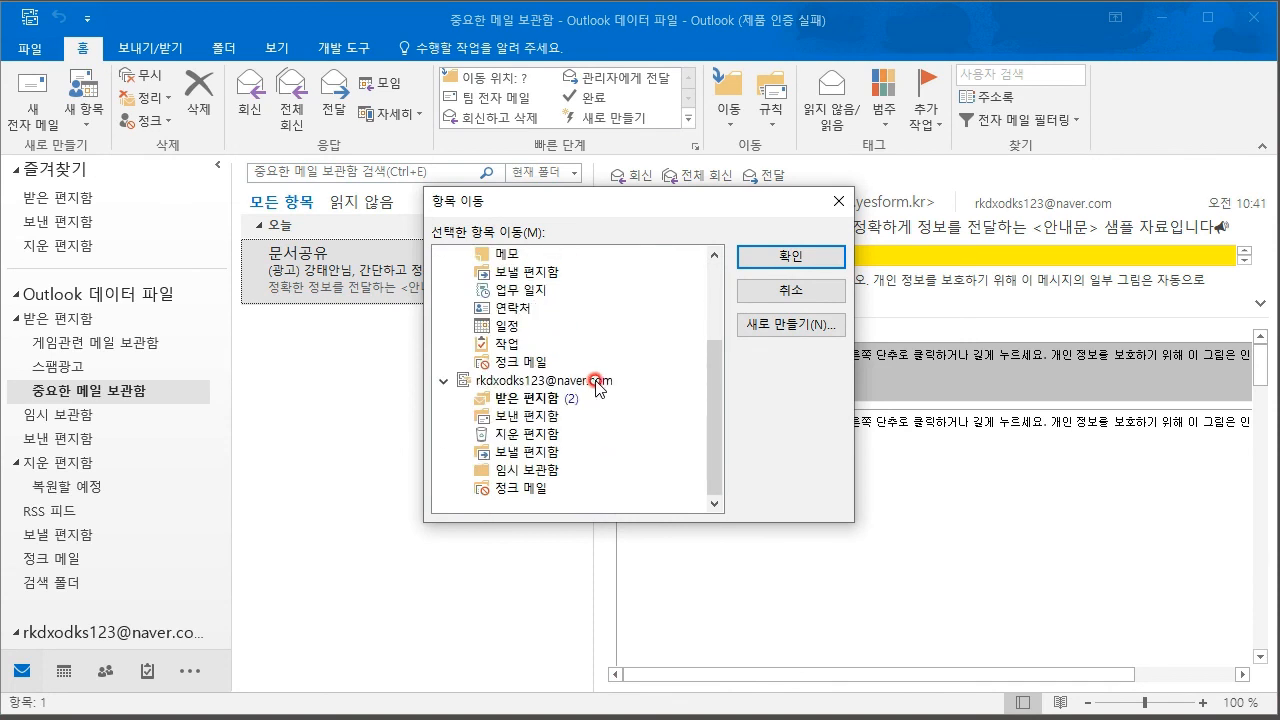
pyautogui.click(800, 292)
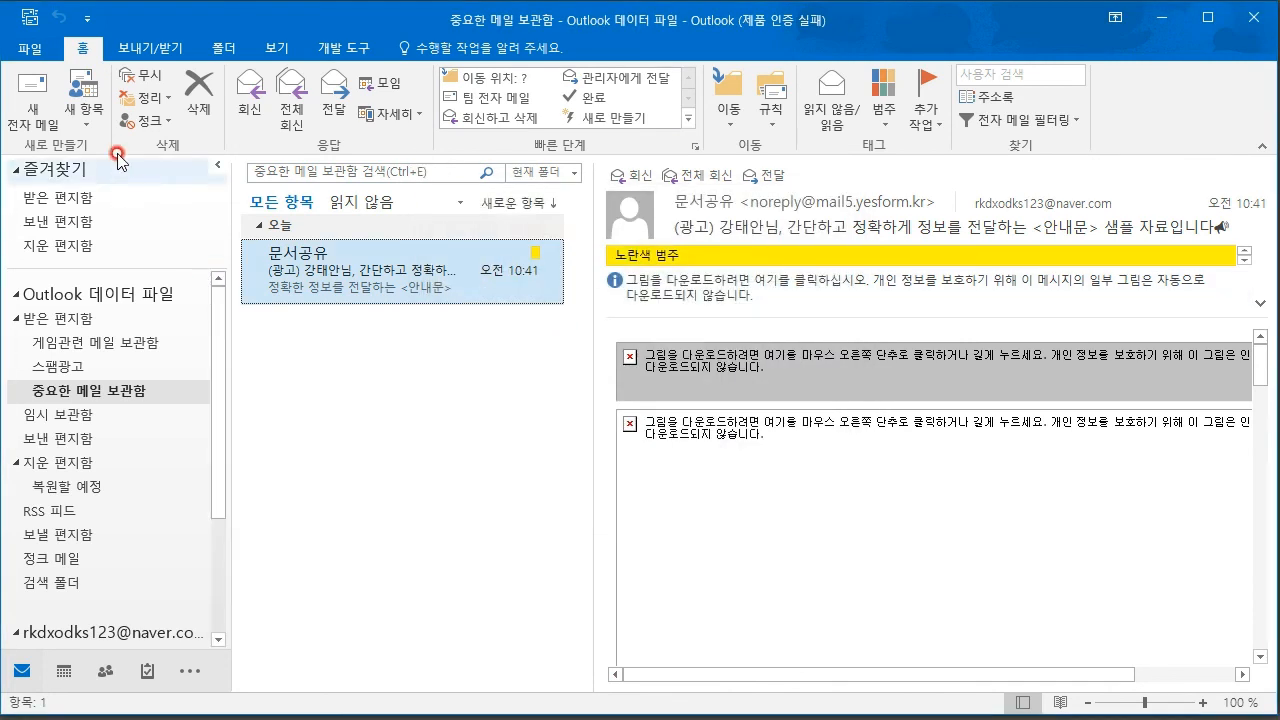
pyautogui.click(278, 356)
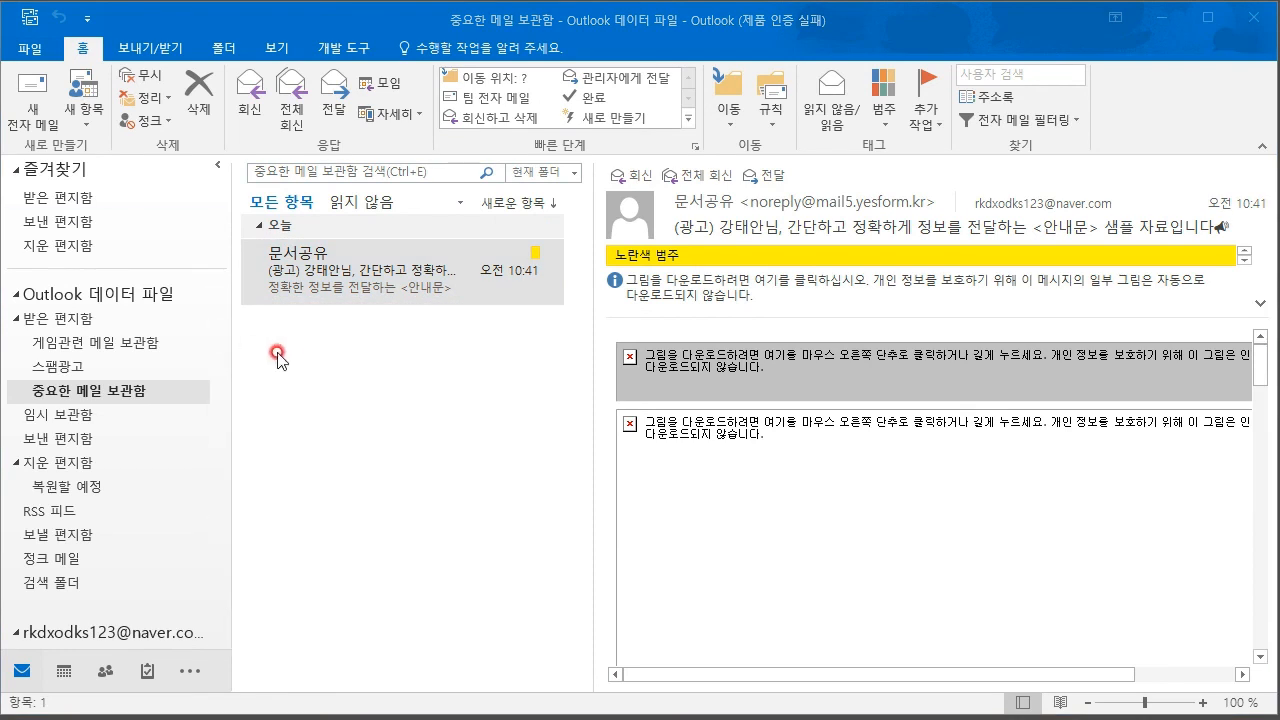
pyautogui.click(58, 322)
pyautogui.rightClick(58, 322)
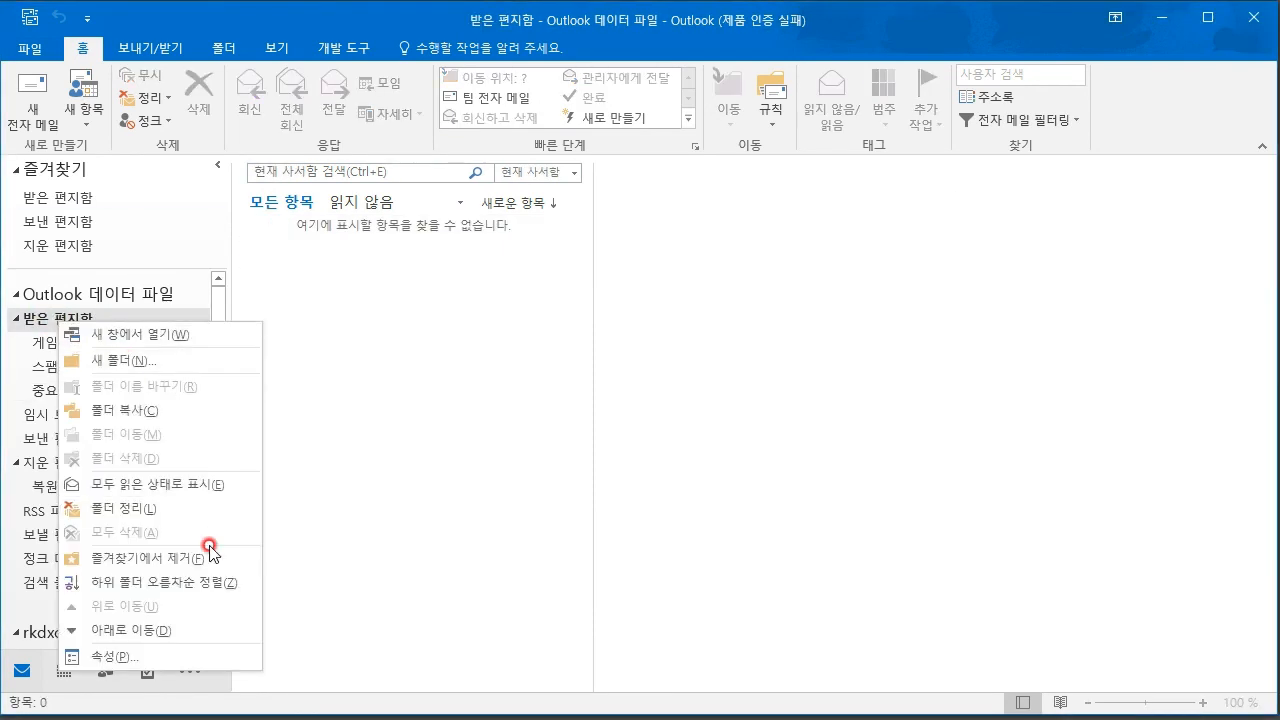
pyautogui.click(262, 537)
pyautogui.rightClick(66, 320)
pyautogui.click(164, 562)
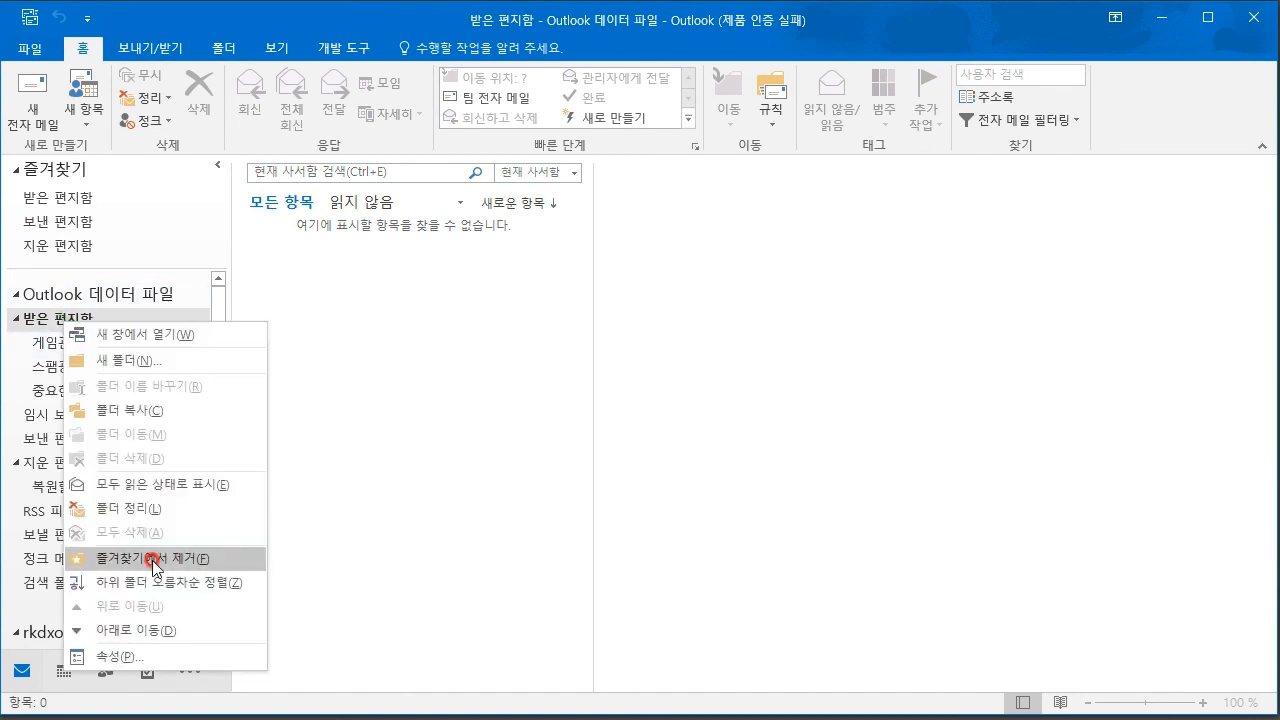
pyautogui.click(66, 198)
pyautogui.click(62, 245)
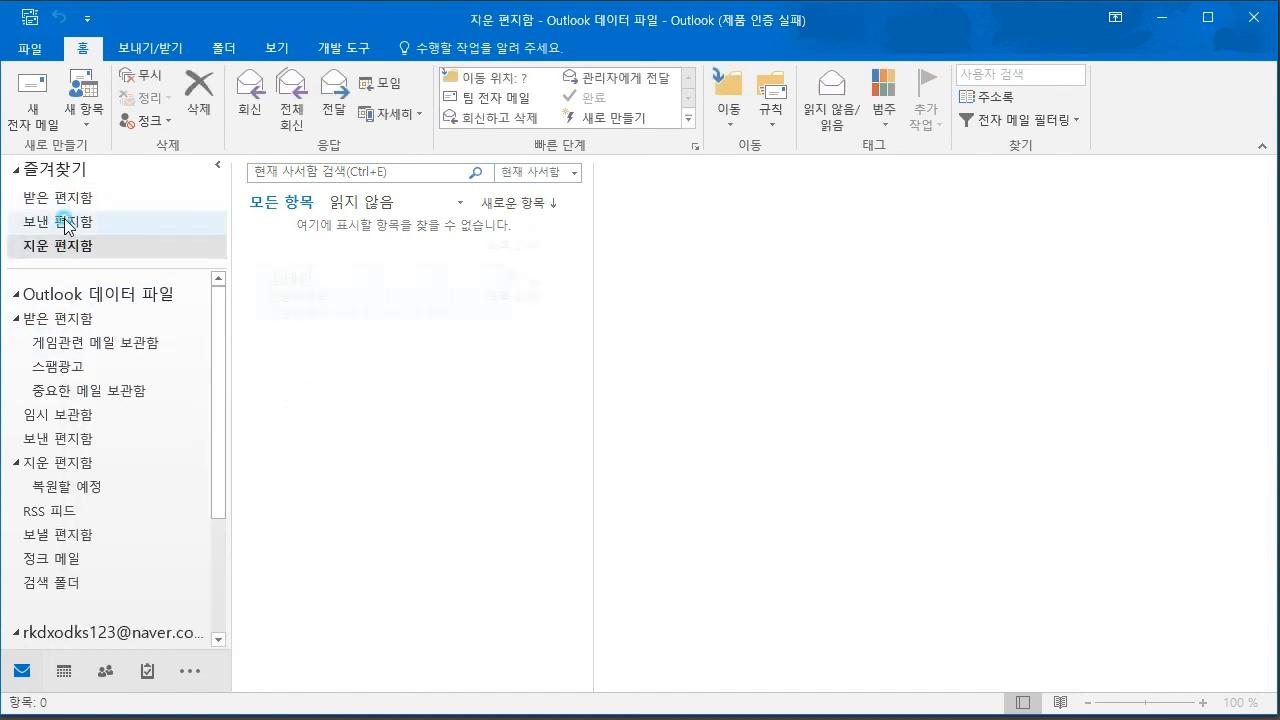
pyautogui.click(62, 221)
pyautogui.click(66, 198)
pyautogui.click(62, 218)
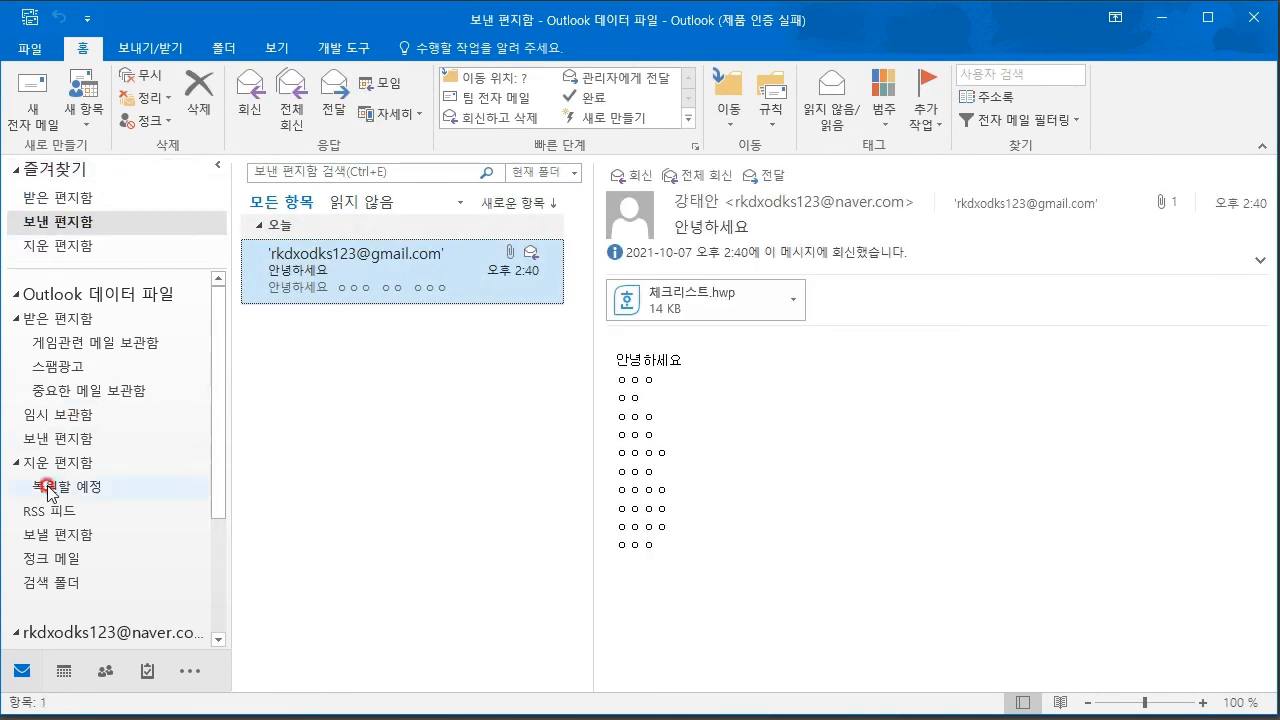
pyautogui.click(123, 430)
pyautogui.click(407, 288)
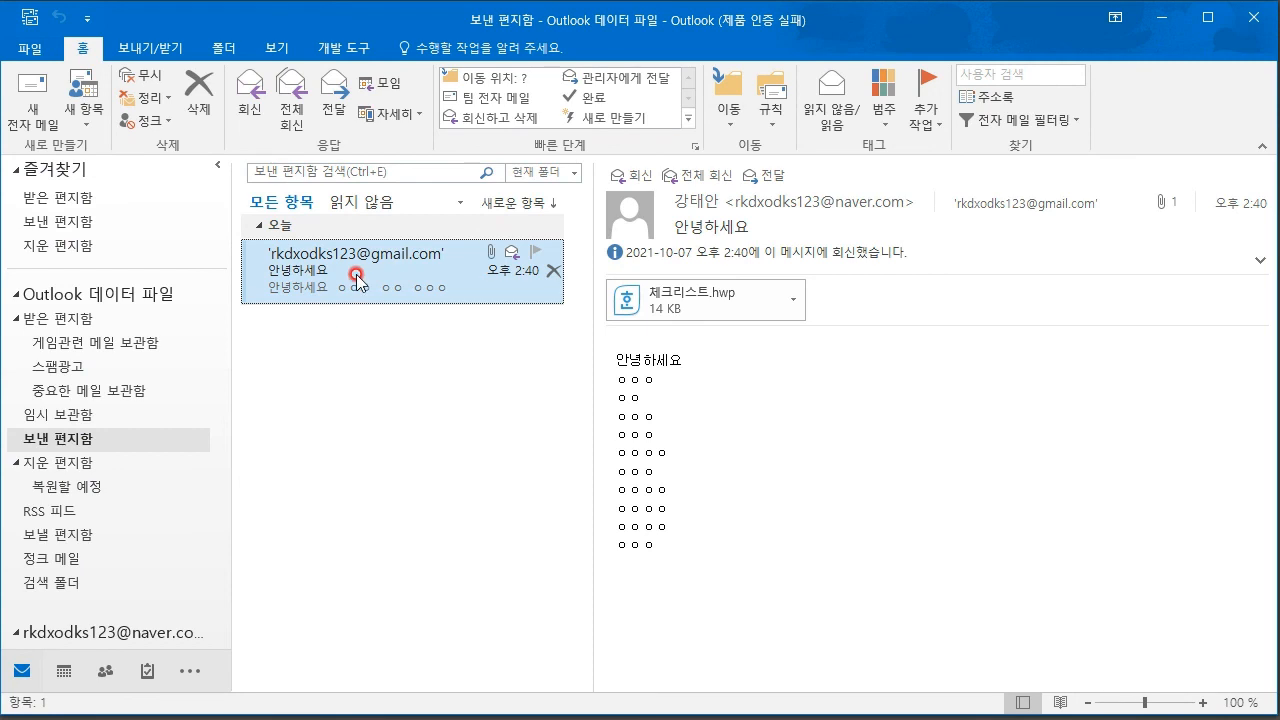
pyautogui.click(62, 391)
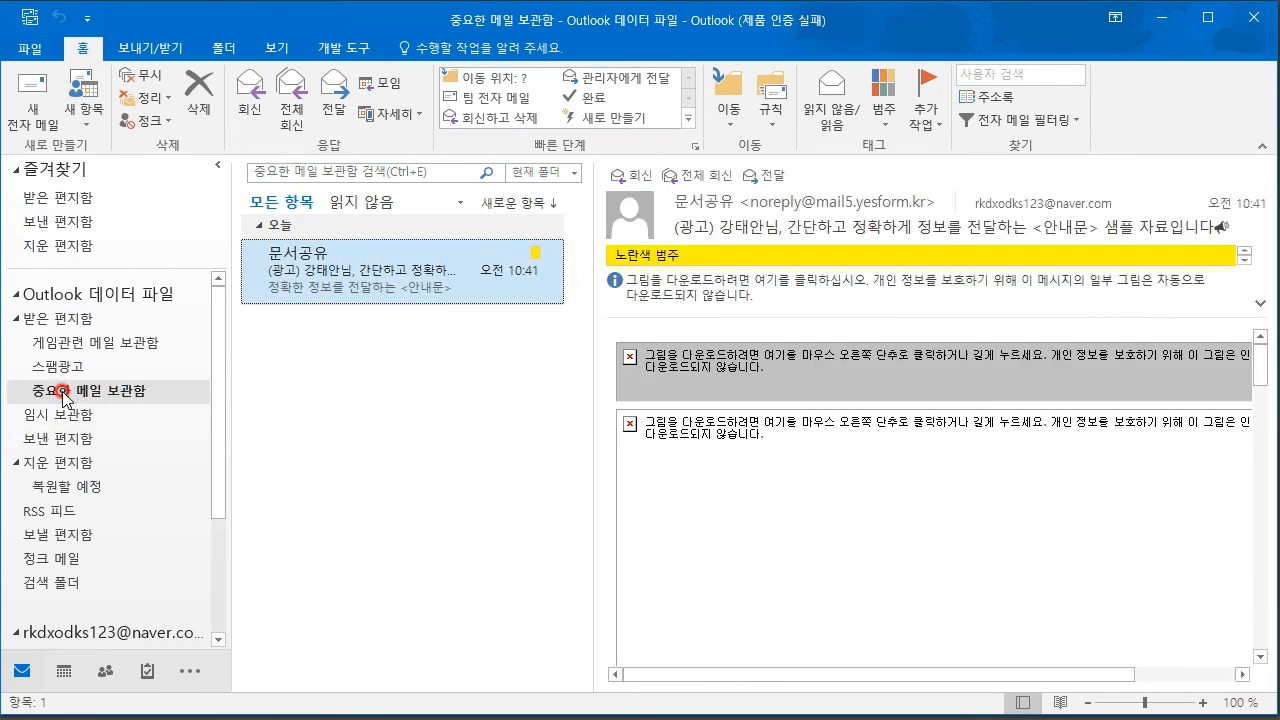
# - Add 중요한 메일 보관함 to Favorites and open it from there
pyautogui.rightClick(62, 391)
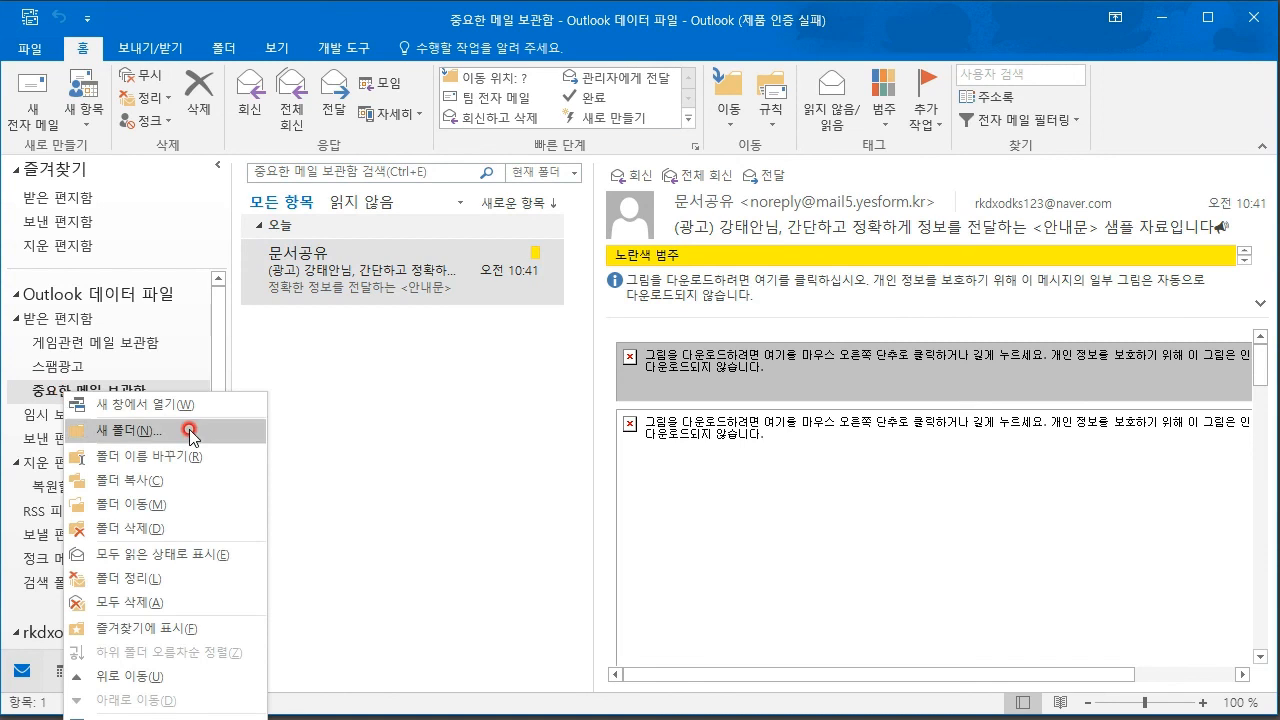
pyautogui.click(170, 640)
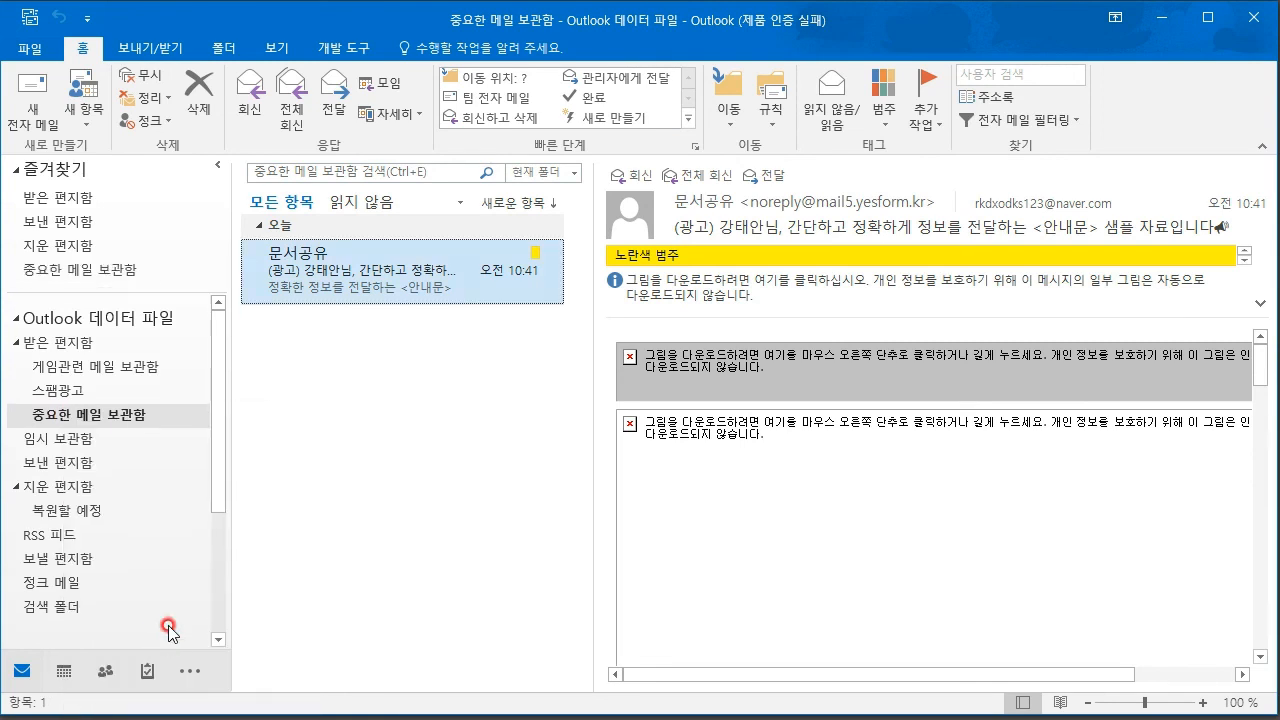
pyautogui.click(60, 270)
pyautogui.moveTo(68, 270); pyautogui.dragTo(100, 274)
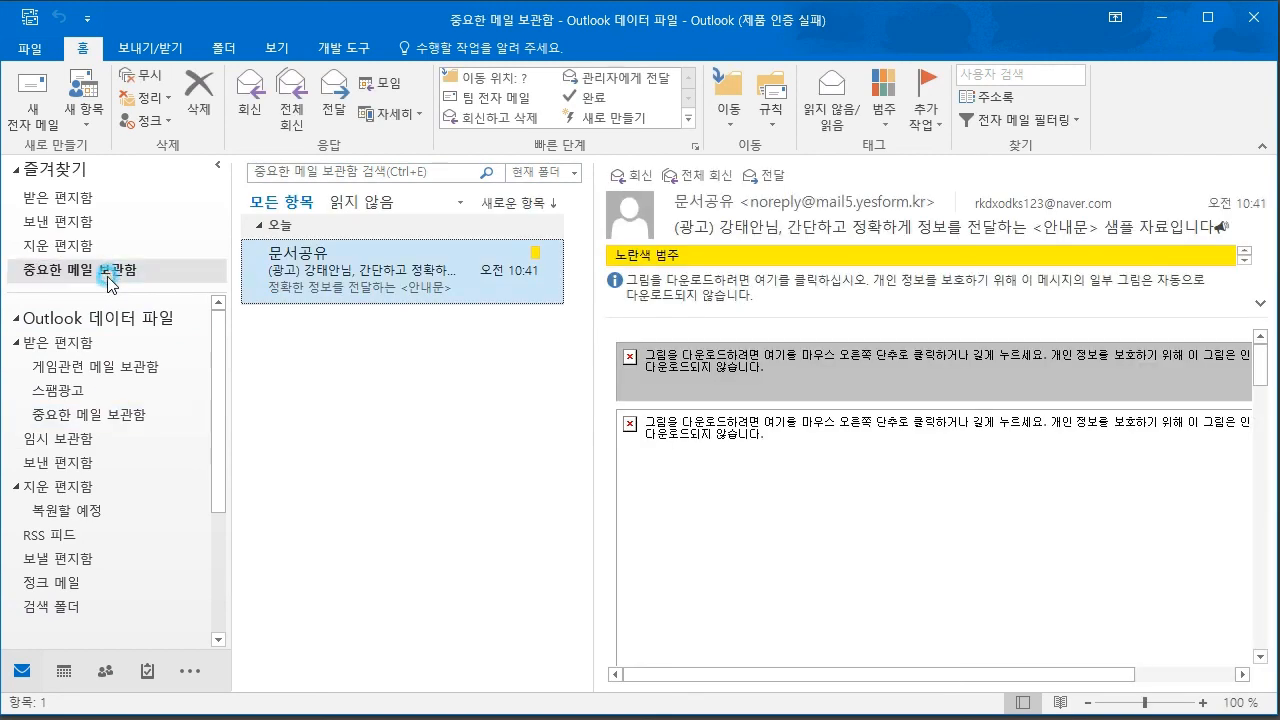
# - Collapse the data-file and account folder trees, then browse the favorite 받은 편지함, 지운 편지함 and 중요한 메일 보관함
pyautogui.click(16, 342)
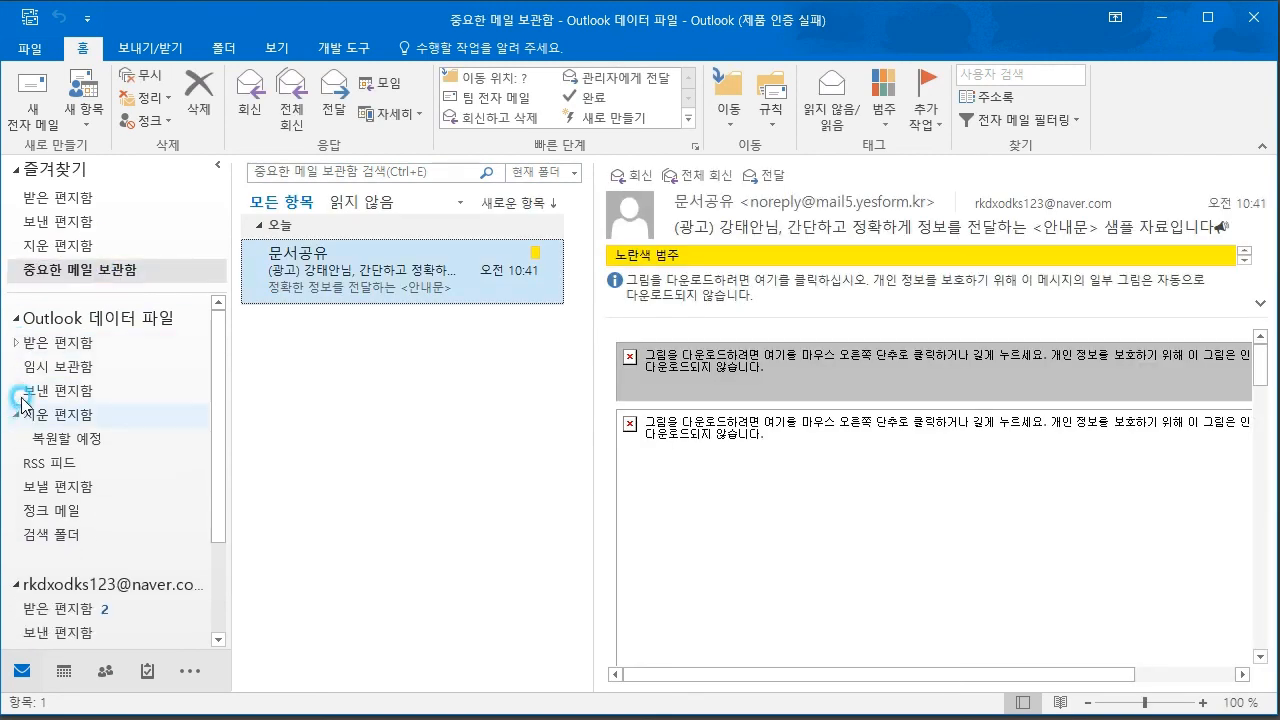
pyautogui.click(16, 342)
pyautogui.click(15, 318)
pyautogui.click(14, 368)
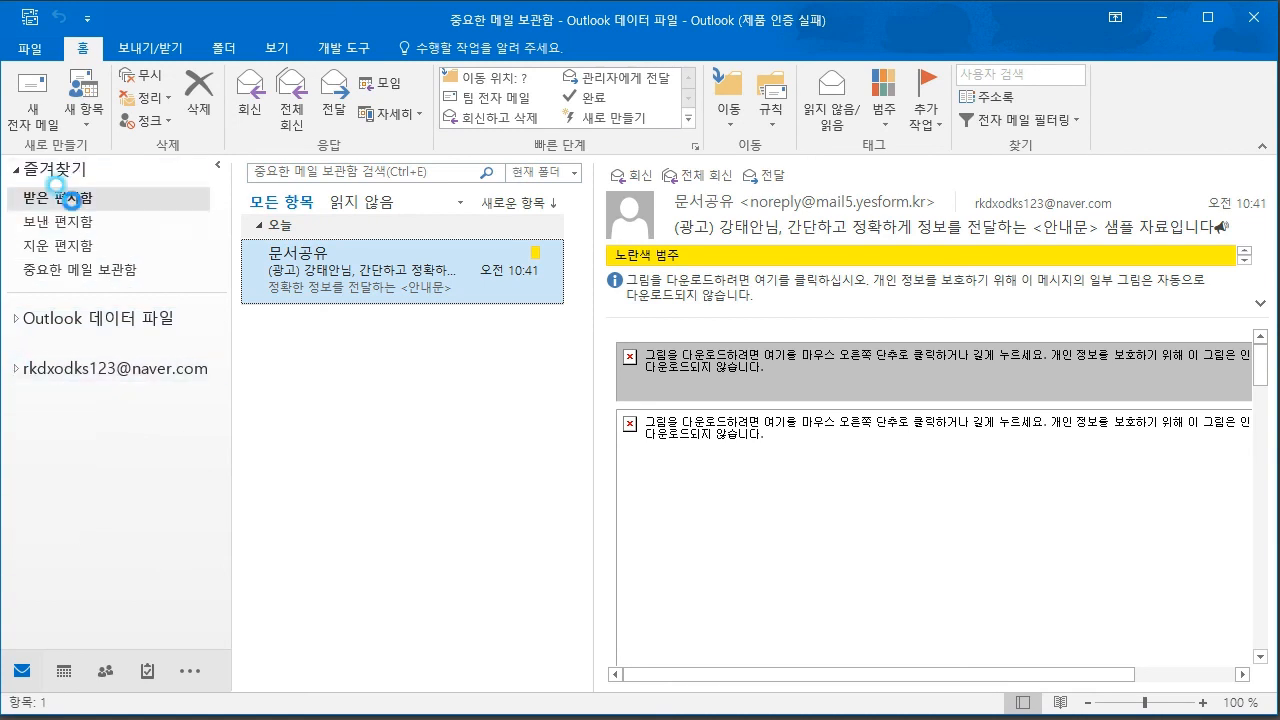
pyautogui.click(60, 221)
pyautogui.click(60, 245)
pyautogui.click(60, 269)
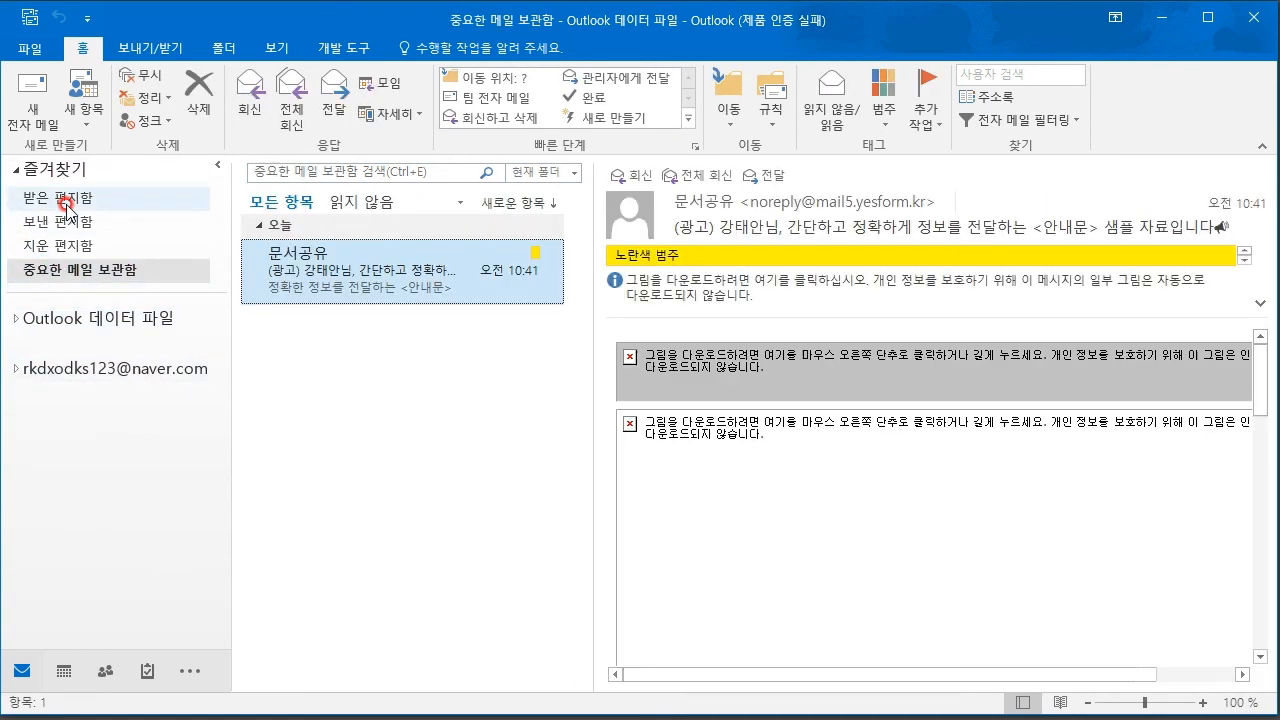
# - Expand the data file, open its 보낸 편지함, and start a blank new e-mail
pyautogui.click(13, 320)
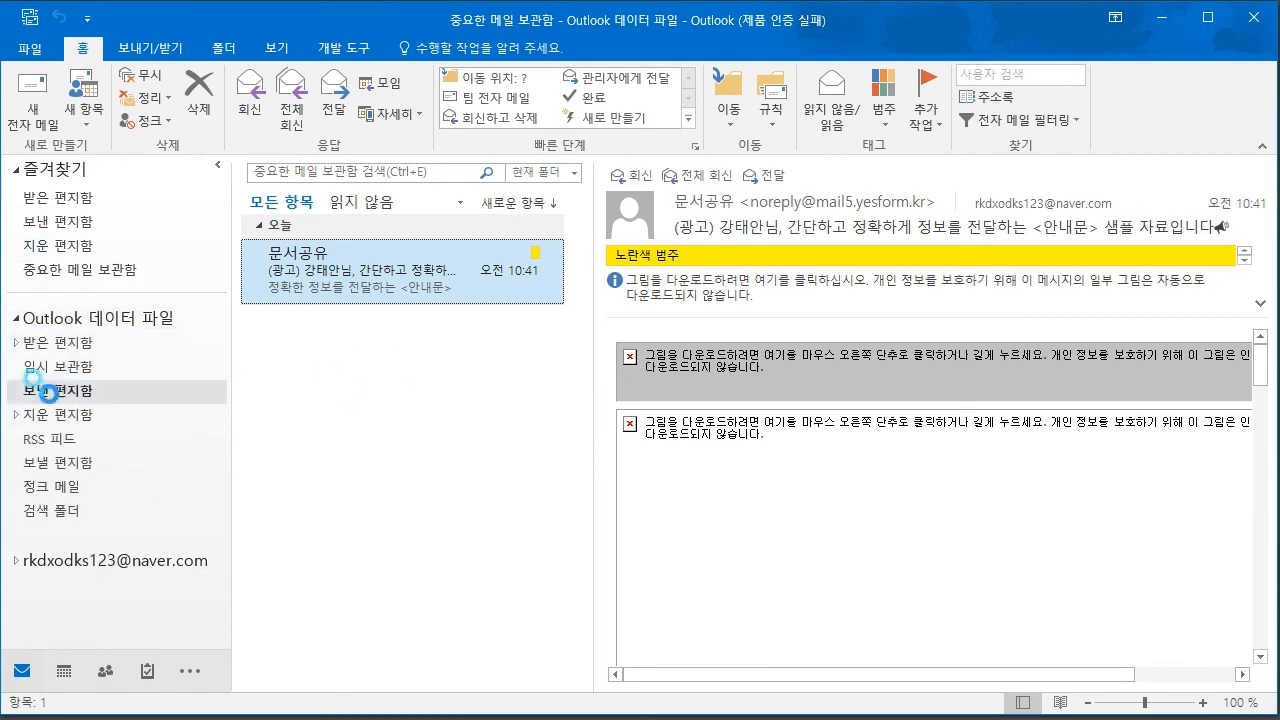
pyautogui.click(50, 396)
pyautogui.rightClick(50, 394)
pyautogui.click(482, 482)
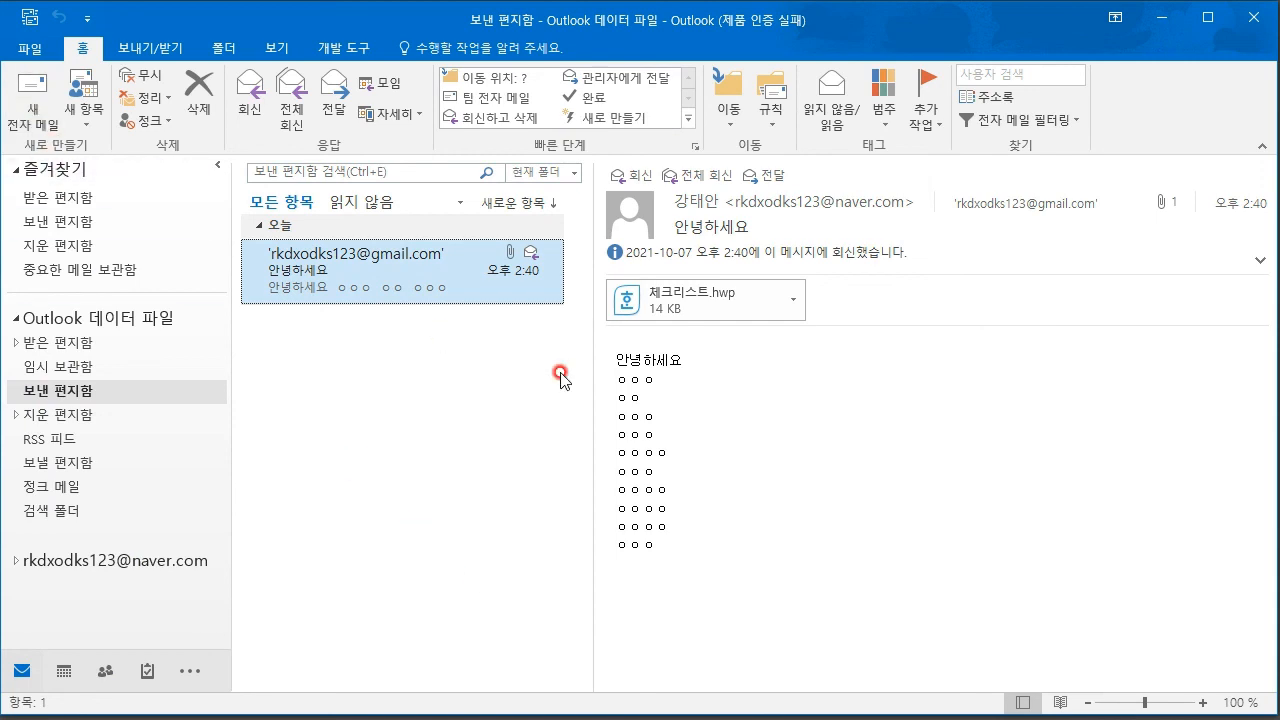
pyautogui.click(32, 95)
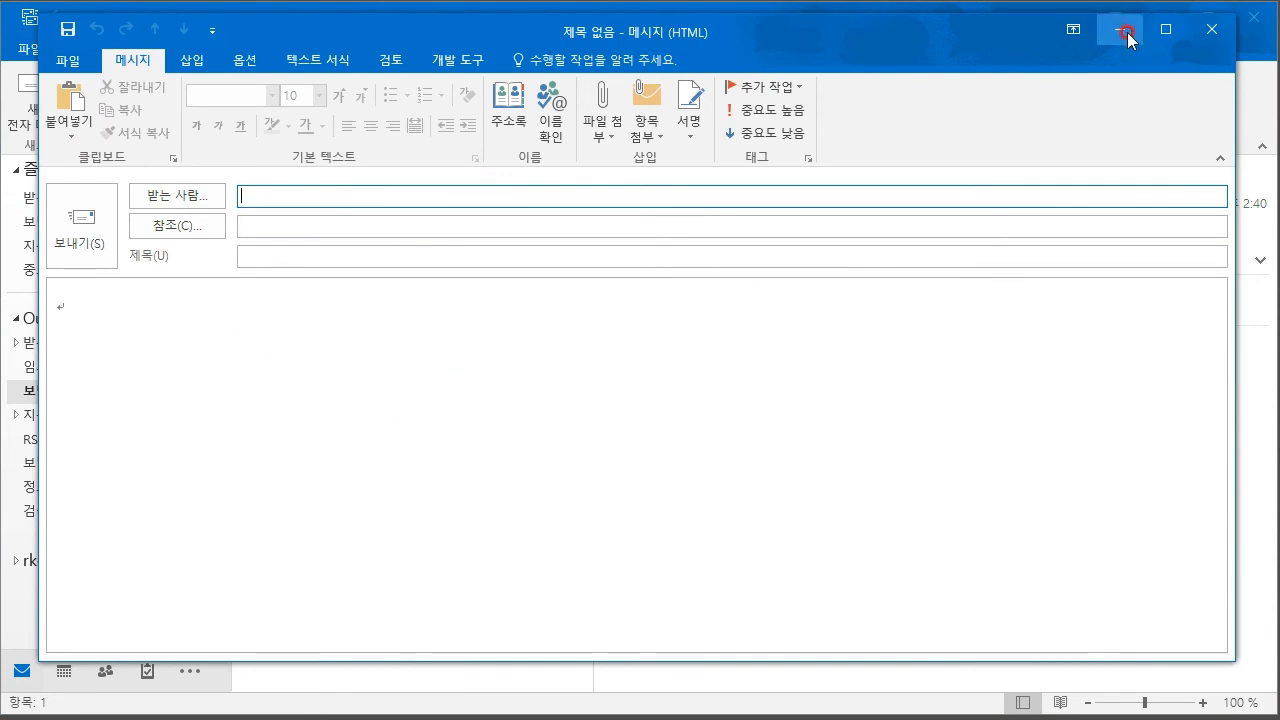
# - Close the empty message and start a fresh blank e-mail
pyautogui.click(1211, 29)
pyautogui.click(469, 484)
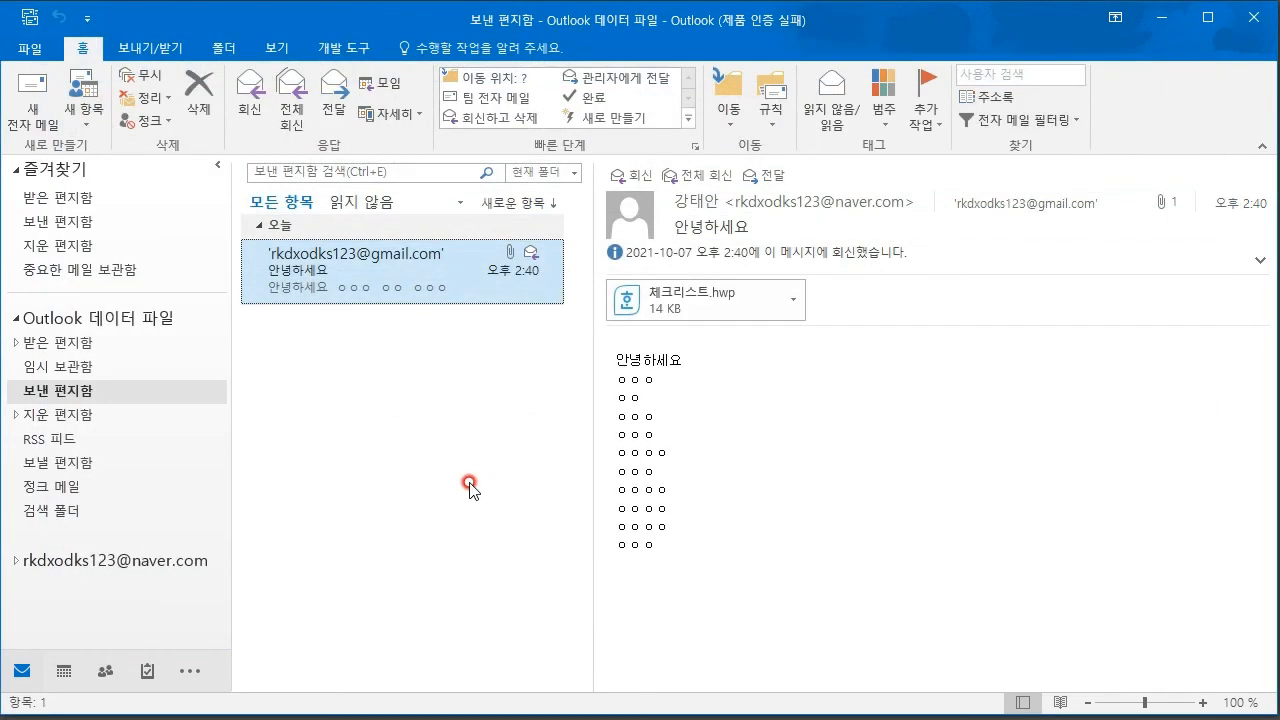
pyautogui.click(33, 100)
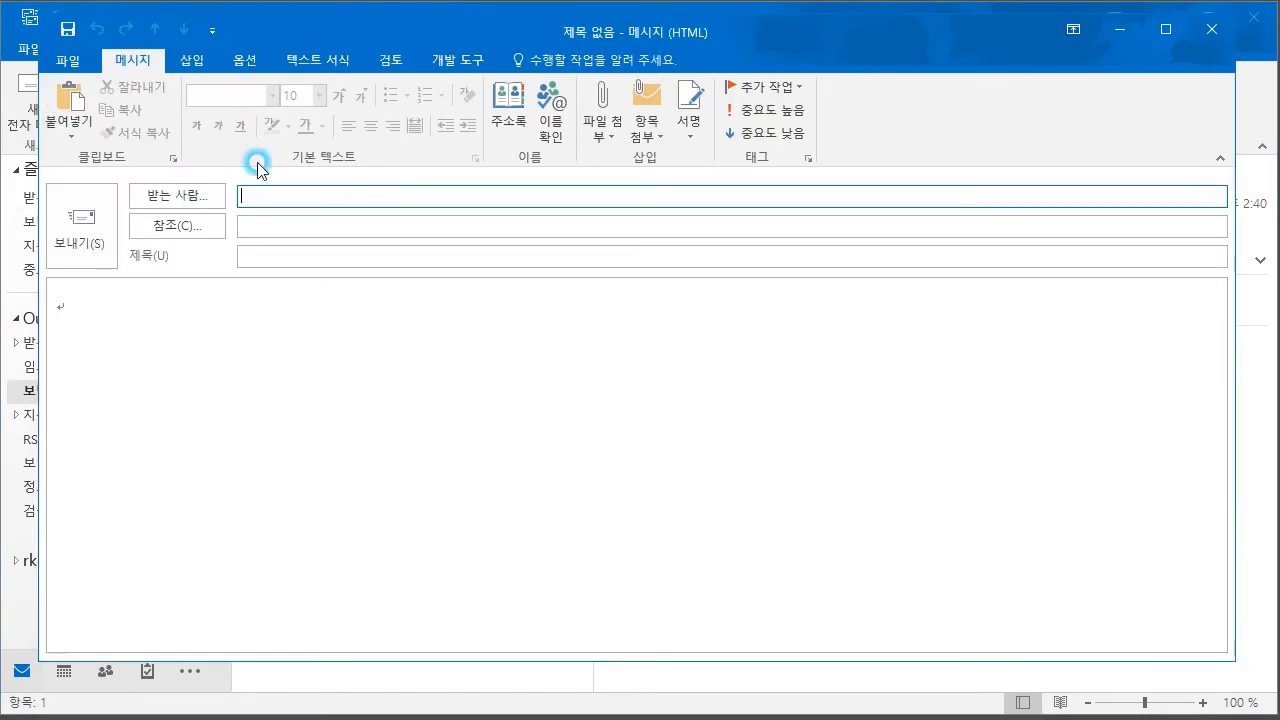
# - Browse the message's Insert, Options, Format Text, Review and Developer tabs, then close it
pyautogui.click(199, 72)
pyautogui.click(245, 62)
pyautogui.click(316, 62)
pyautogui.click(392, 62)
pyautogui.click(440, 63)
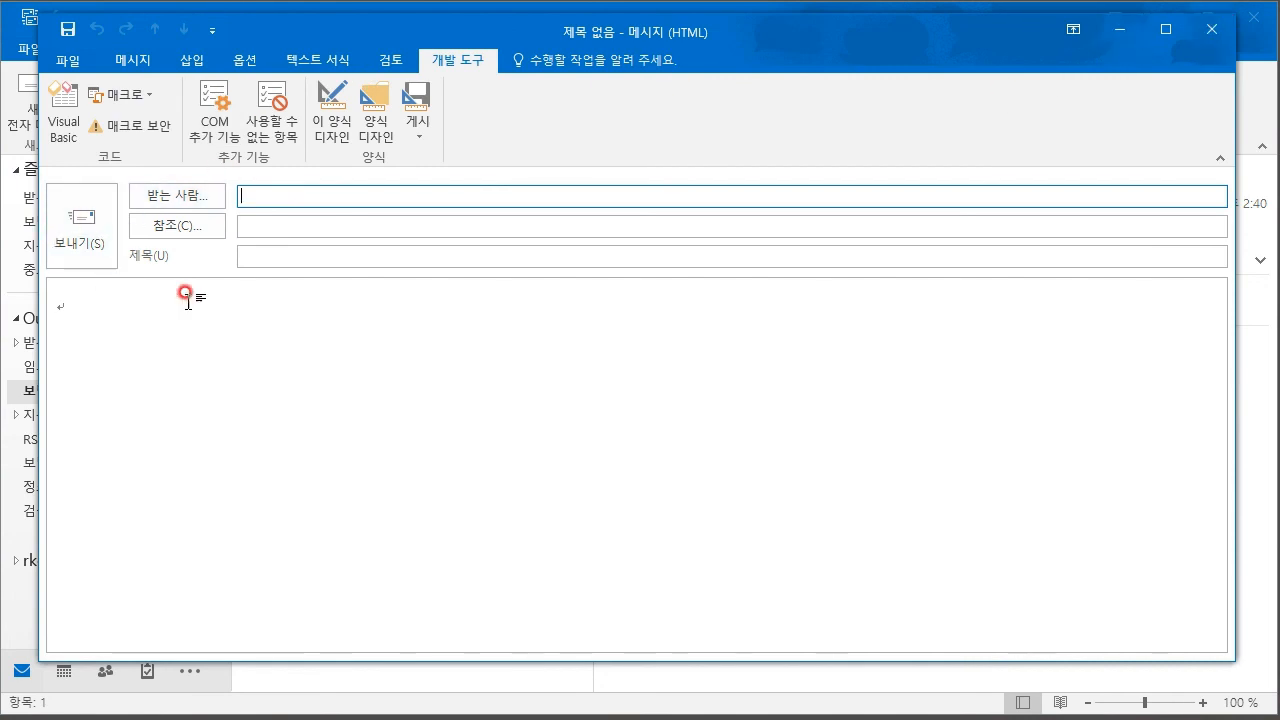
pyautogui.click(1211, 29)
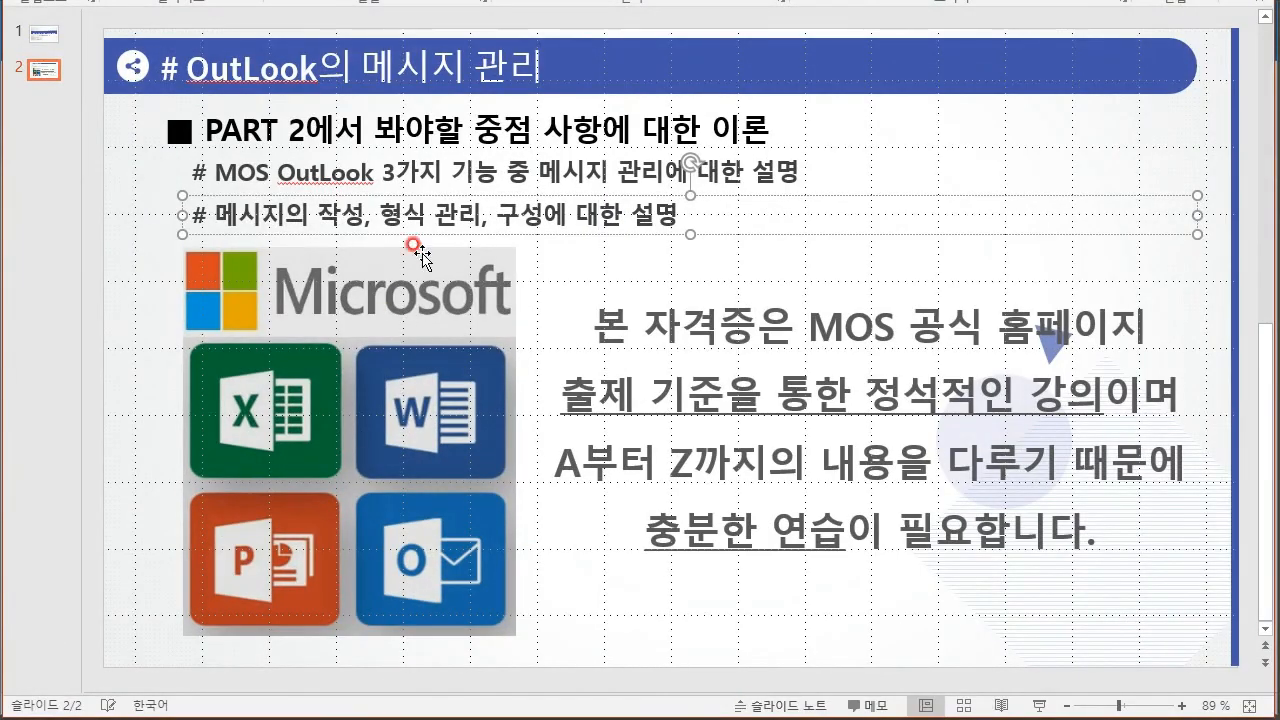
# - Highlight the 작성, 형식 관리, 구성 explanation on slide 2, then move to title slide 1
pyautogui.moveTo(318, 214); pyautogui.dragTo(625, 215)
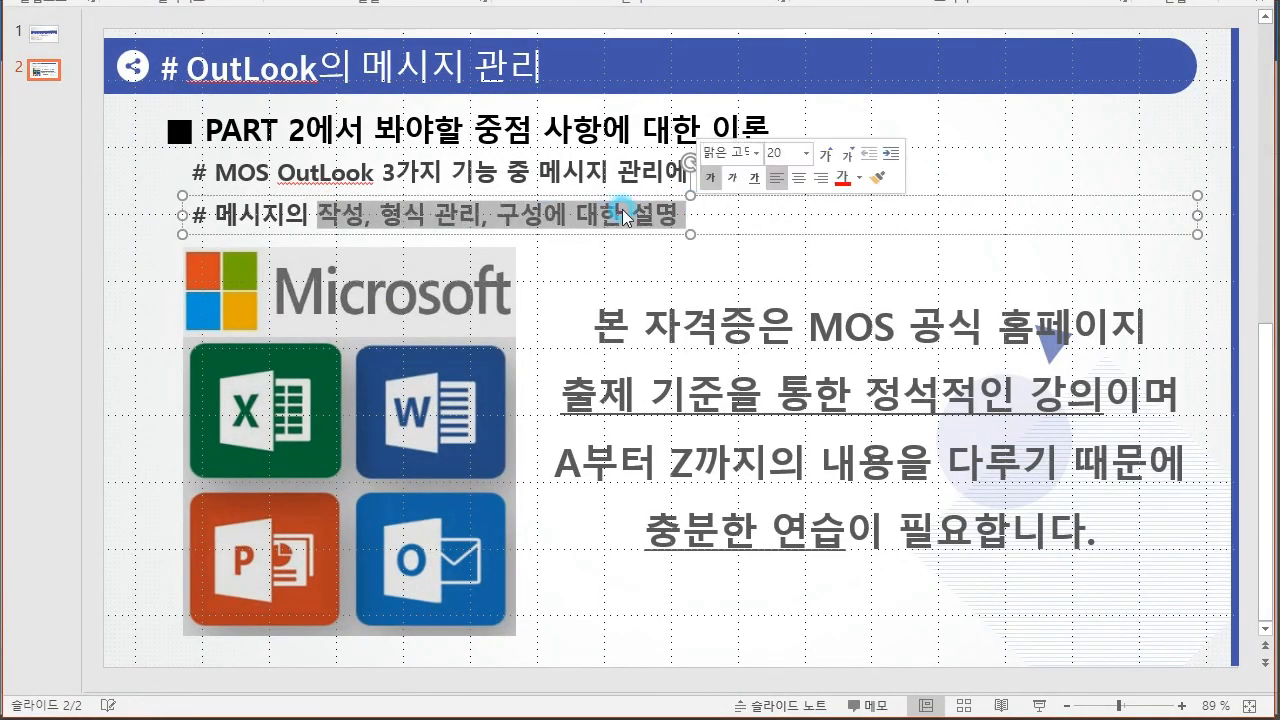
pyautogui.click(40, 145)
pyautogui.click(44, 34)
# - Point out '메시지' in the subtitle '2강, 아웃룩의 메시지 관리', then minimise Outlook
pyautogui.click(528, 437)
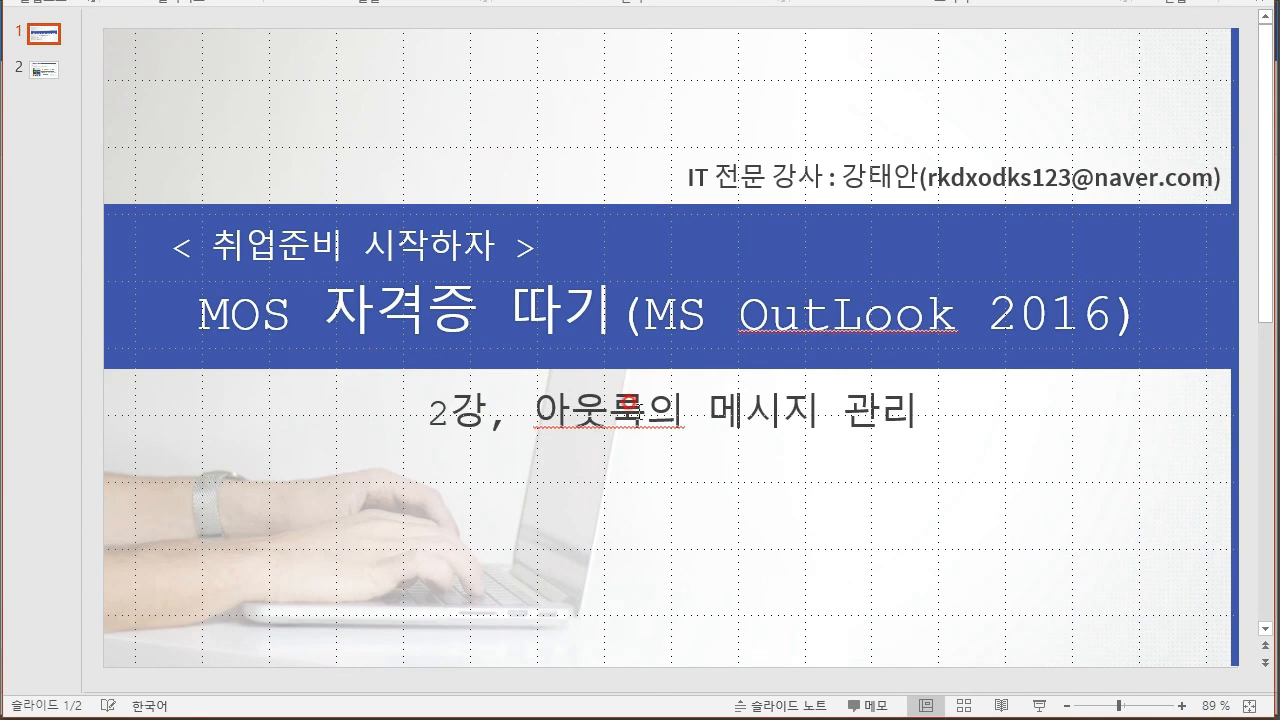
pyautogui.moveTo(712, 403); pyautogui.dragTo(814, 409)
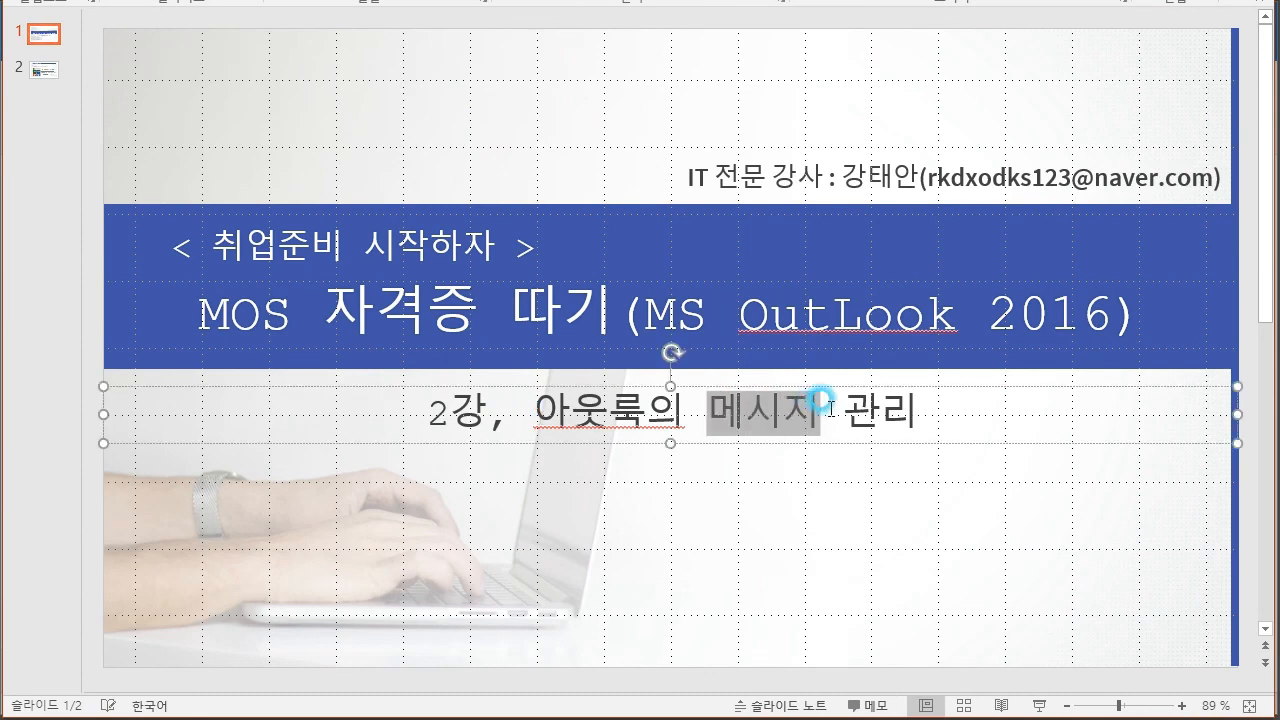
pyautogui.click(772, 413)
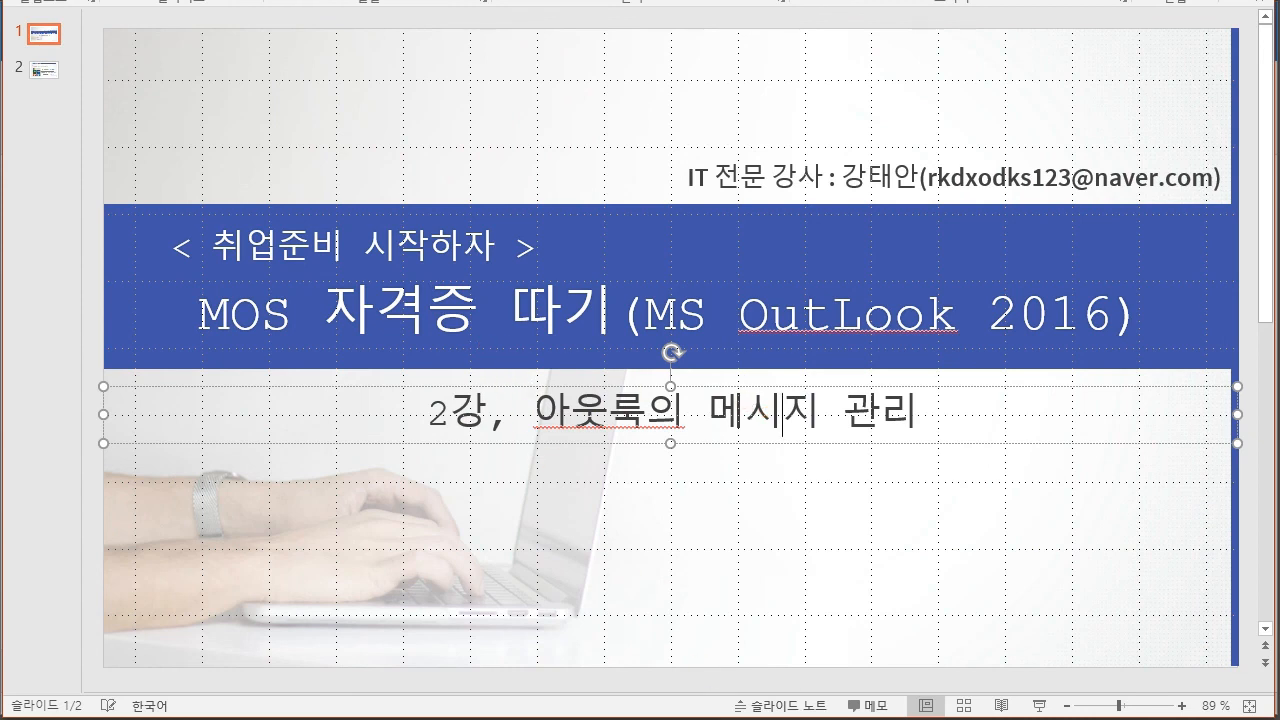
pyautogui.hotkey('alt', 'Tab')
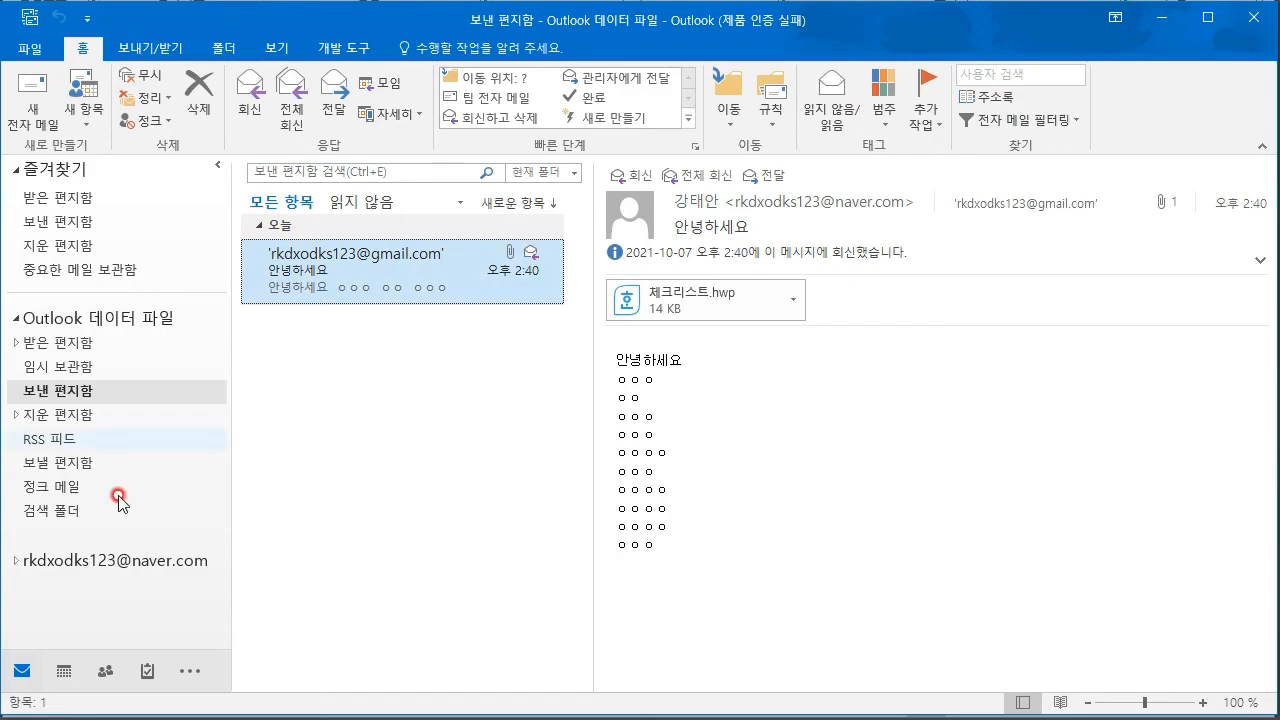
pyautogui.click(1157, 20)
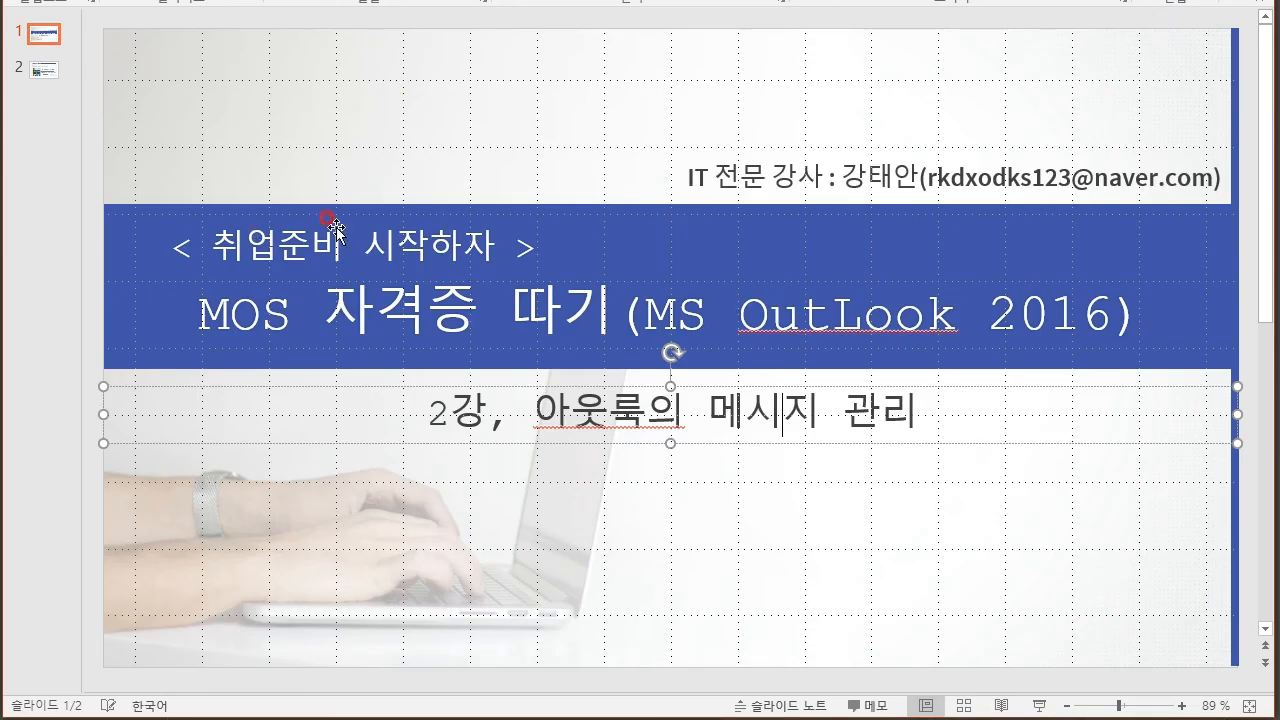